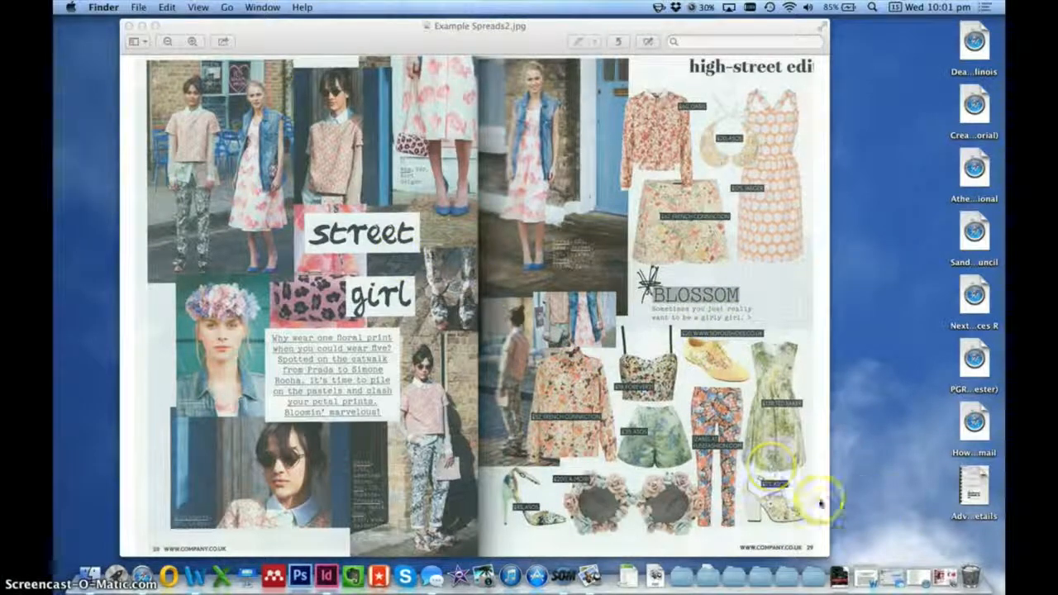
# View the Example Spread2.jpg layout and minimise both example spread windows
pyautogui.click(945, 569)
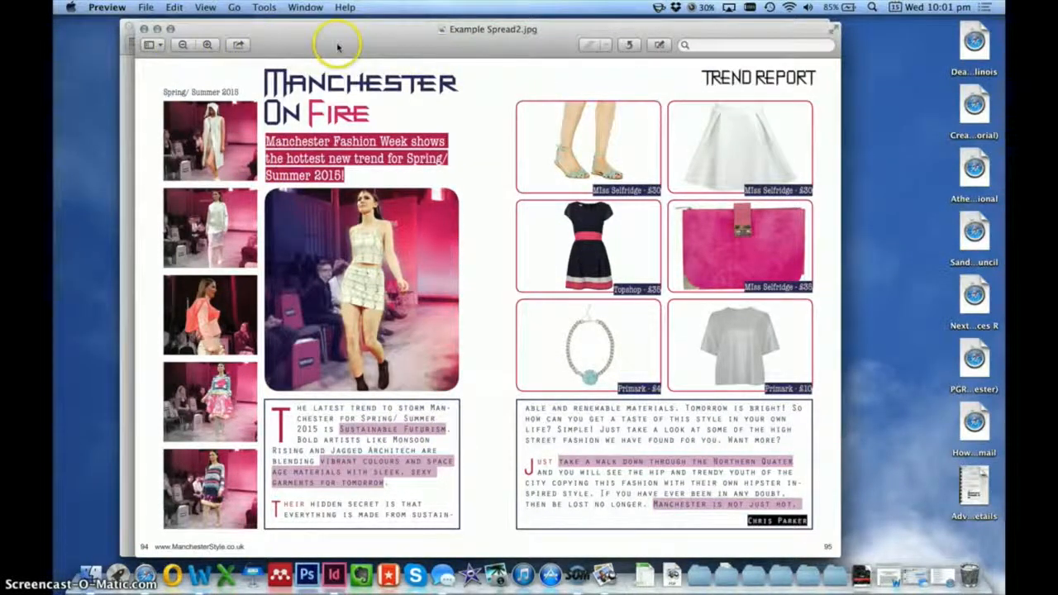
pyautogui.click(158, 30)
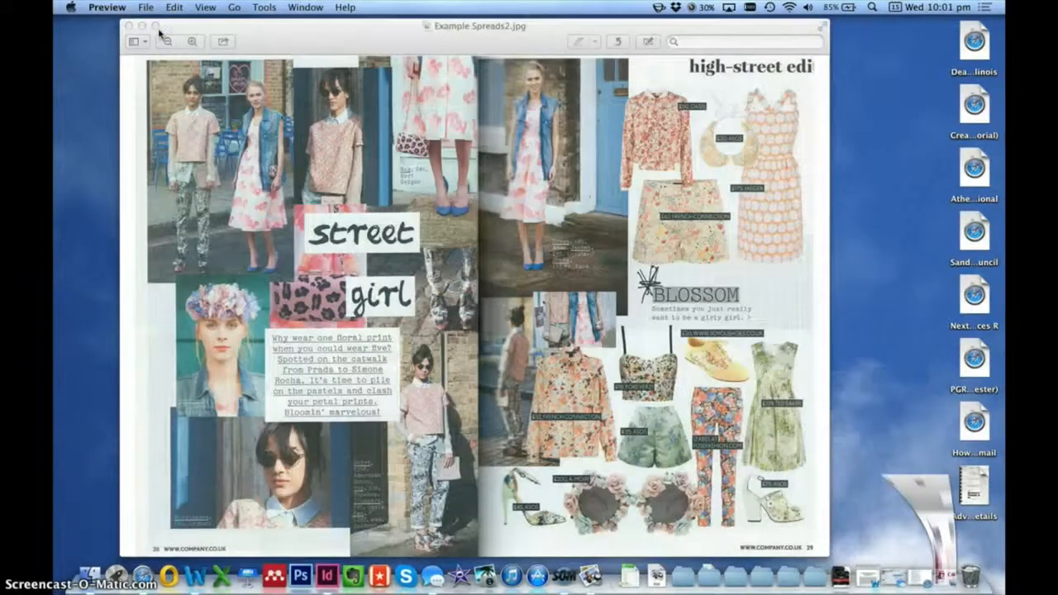
pyautogui.click(157, 29)
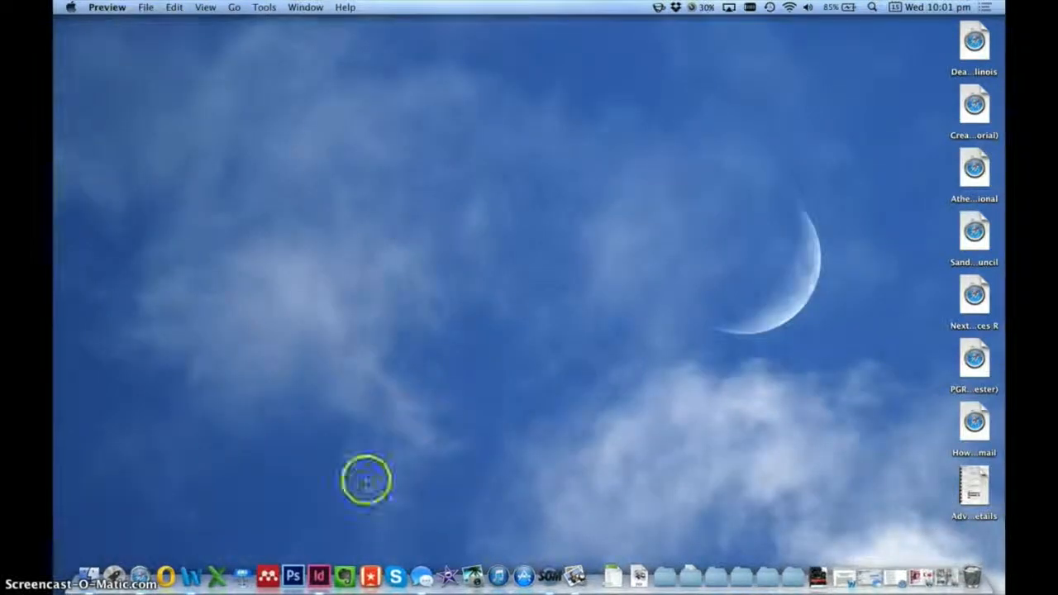
# Switch to InDesign and create a print document with 3 facing A4 pages and 3 columns
pyautogui.click(319, 574)
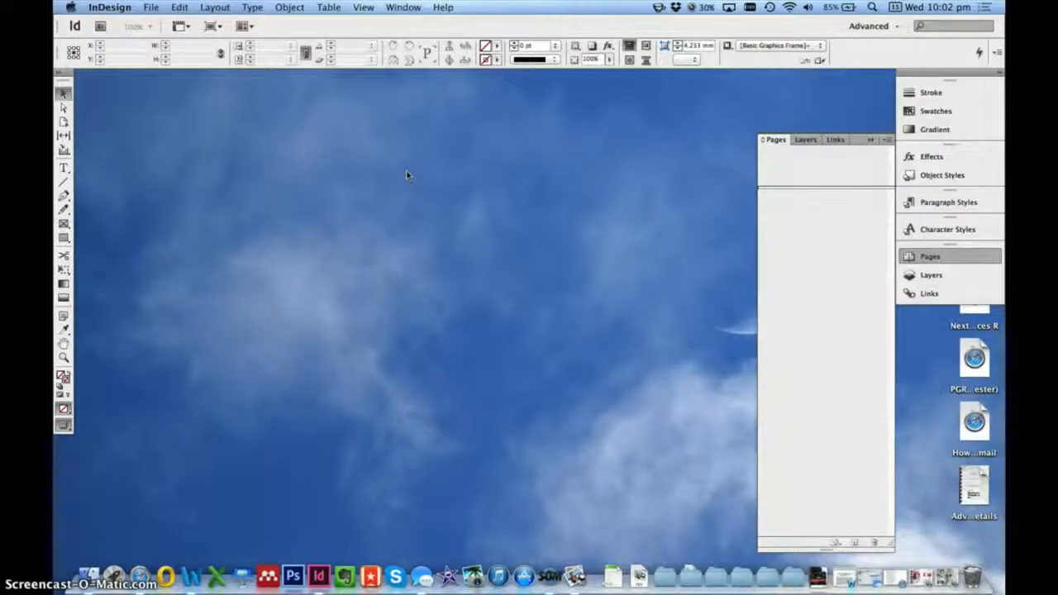
pyautogui.click(154, 12)
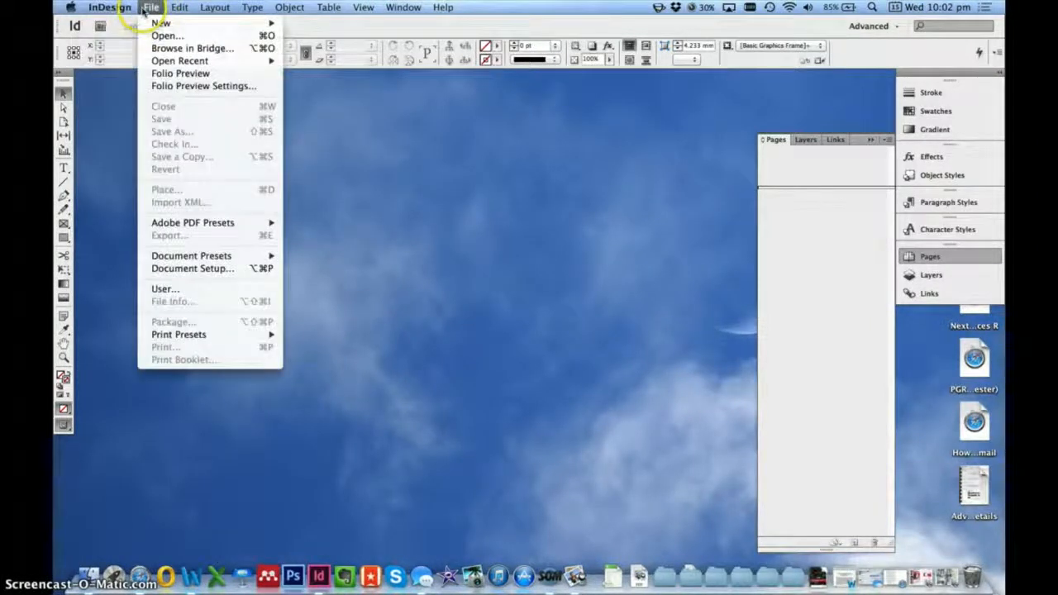
pyautogui.moveTo(162, 23)
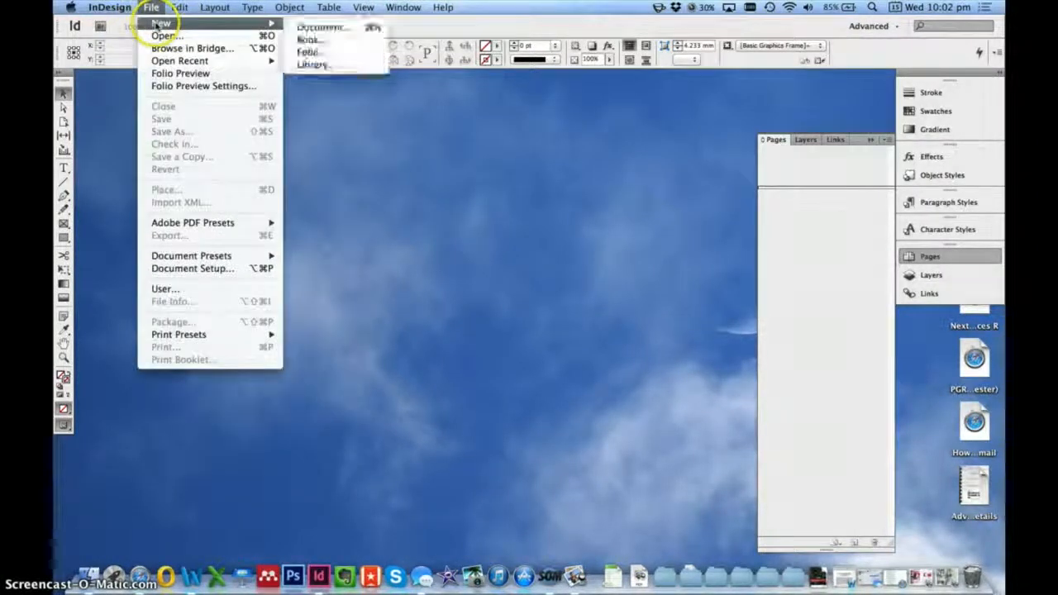
pyautogui.click(347, 26)
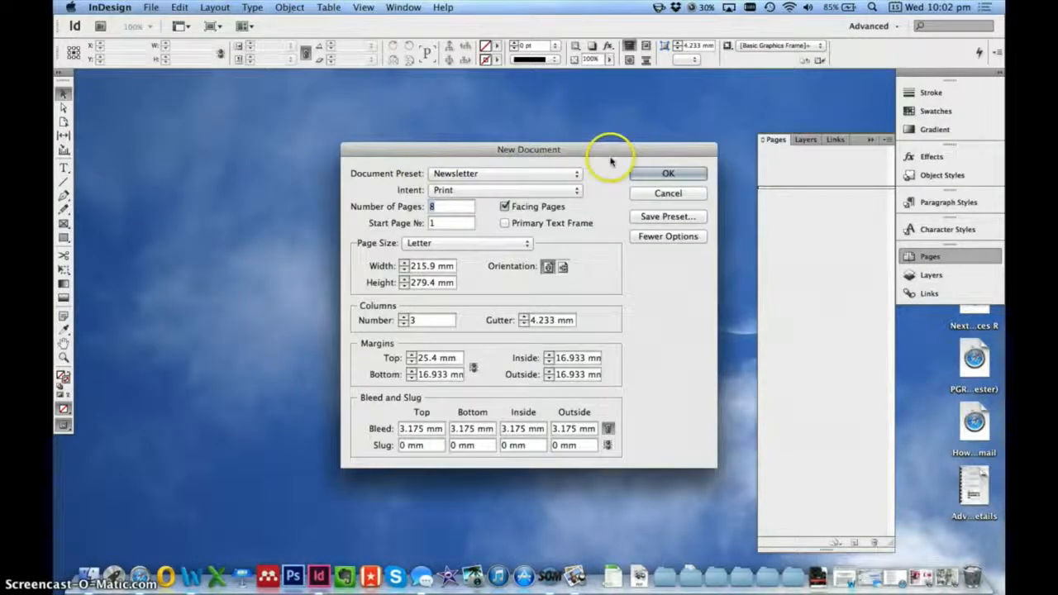
pyautogui.moveTo(688, 176); pyautogui.dragTo(626, 149)
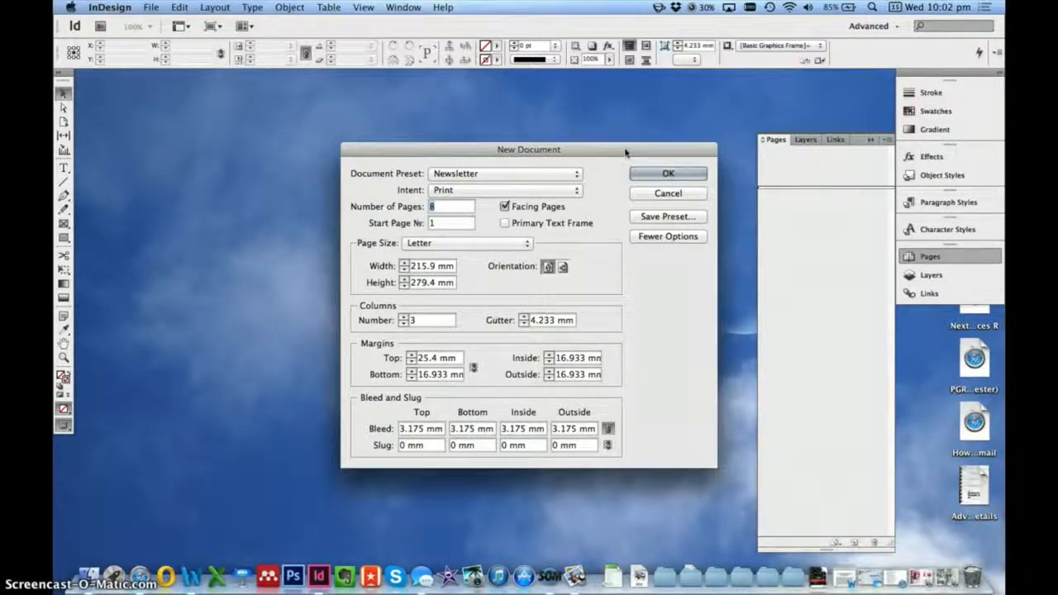
pyautogui.click(519, 190)
pyautogui.click(494, 192)
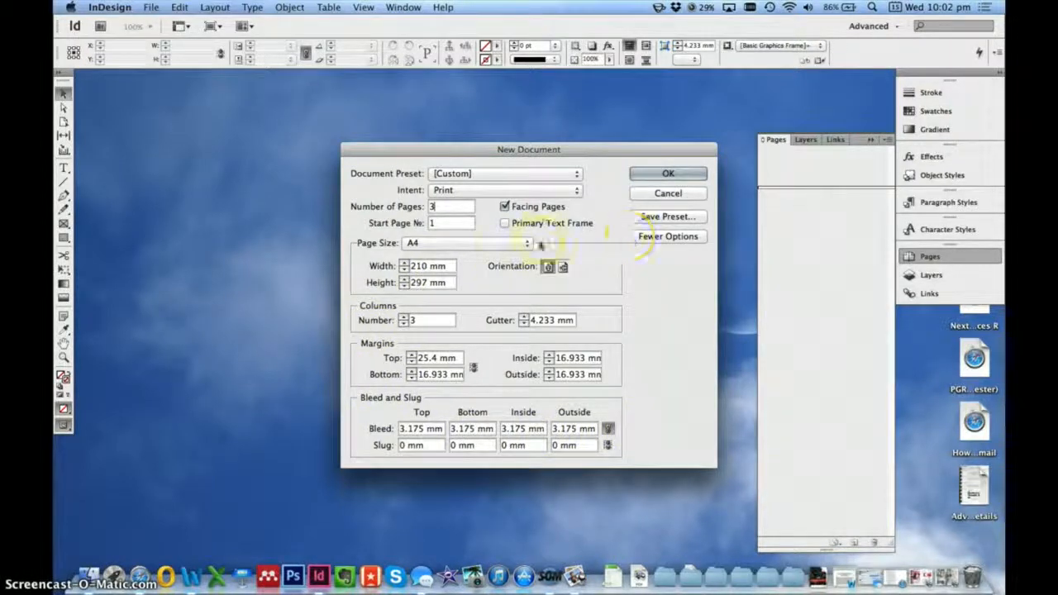
pyautogui.click(682, 175)
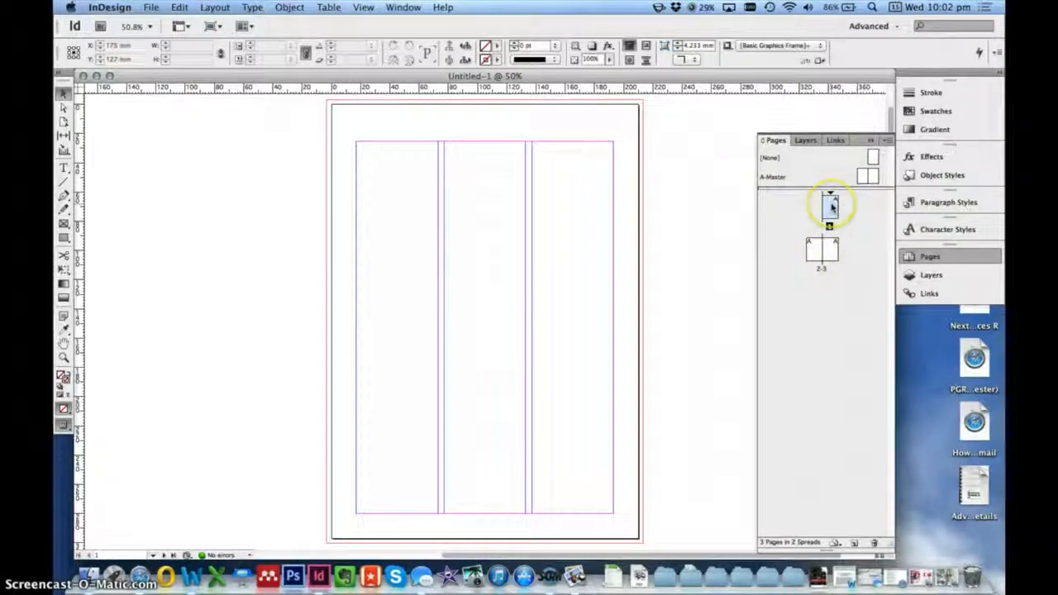
# Go to the spread of pages 2-3 and collapse the page overview covering it
pyautogui.click(825, 249)
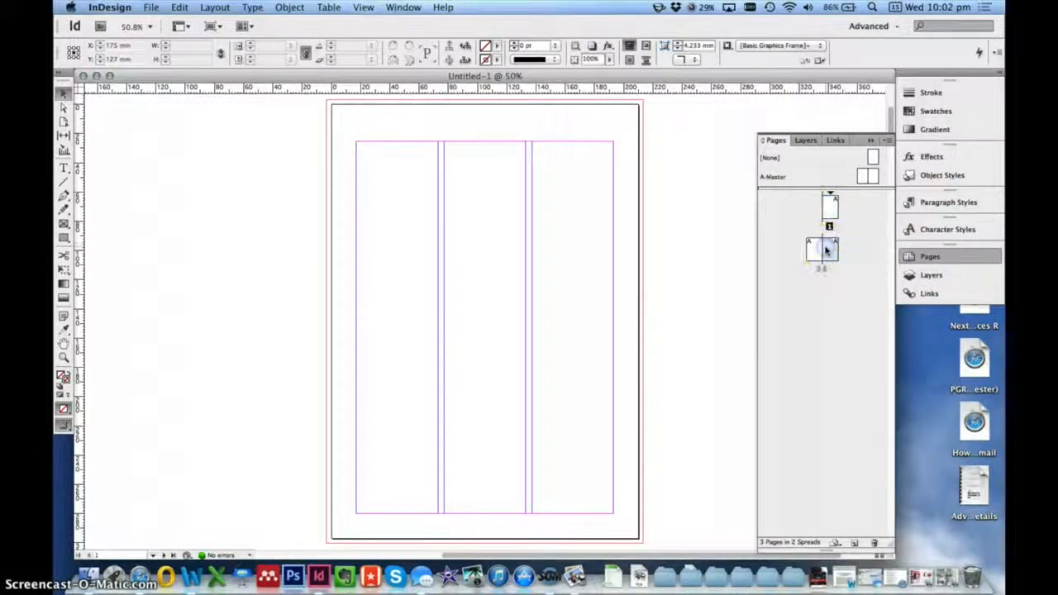
pyautogui.doubleClick(825, 250)
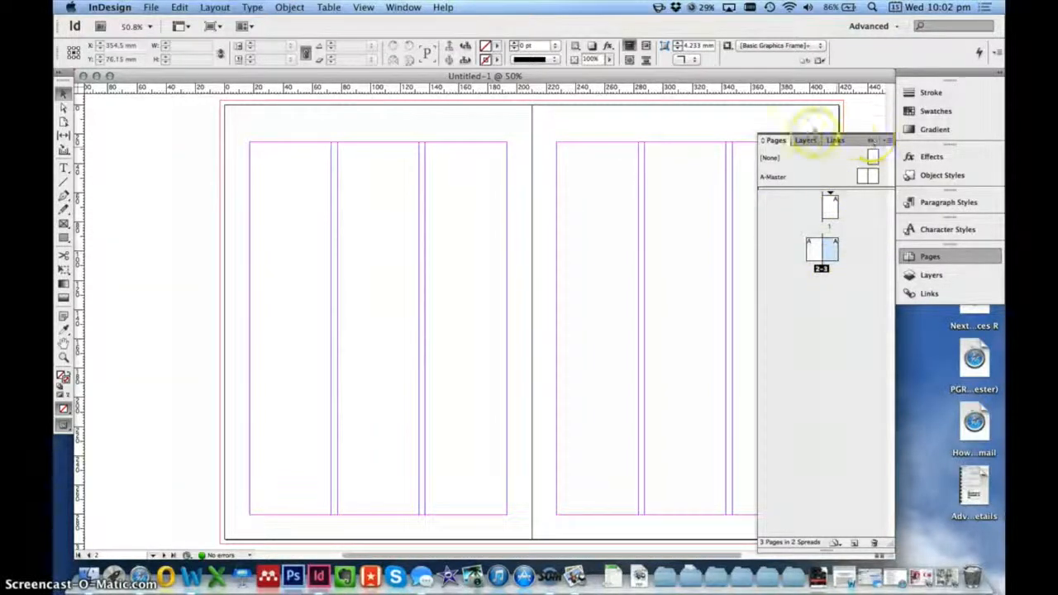
pyautogui.click(870, 142)
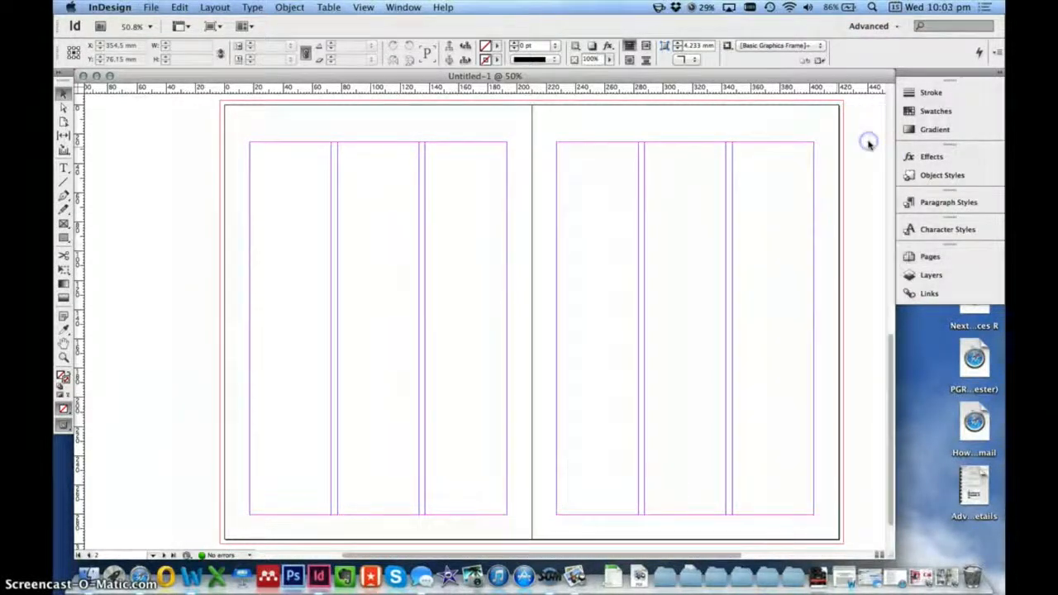
pyautogui.click(952, 274)
pyautogui.click(955, 261)
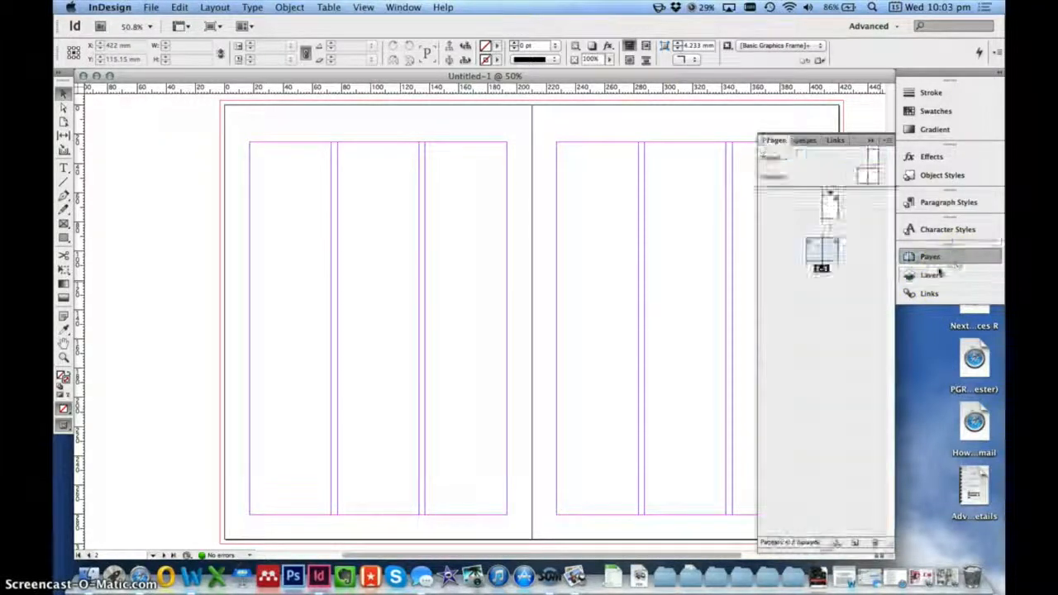
pyautogui.click(959, 274)
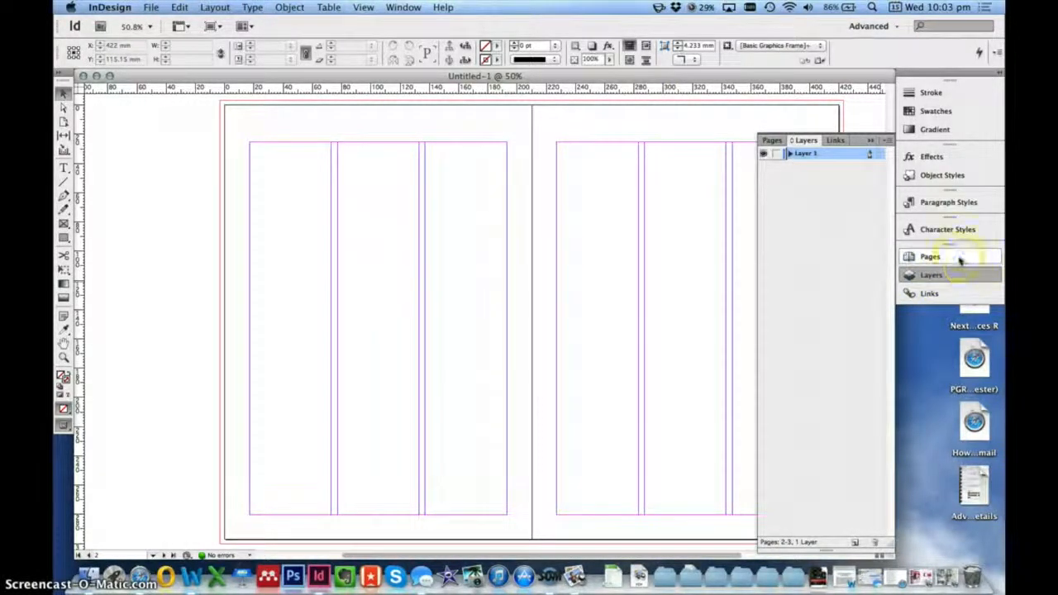
pyautogui.click(959, 259)
pyautogui.click(933, 274)
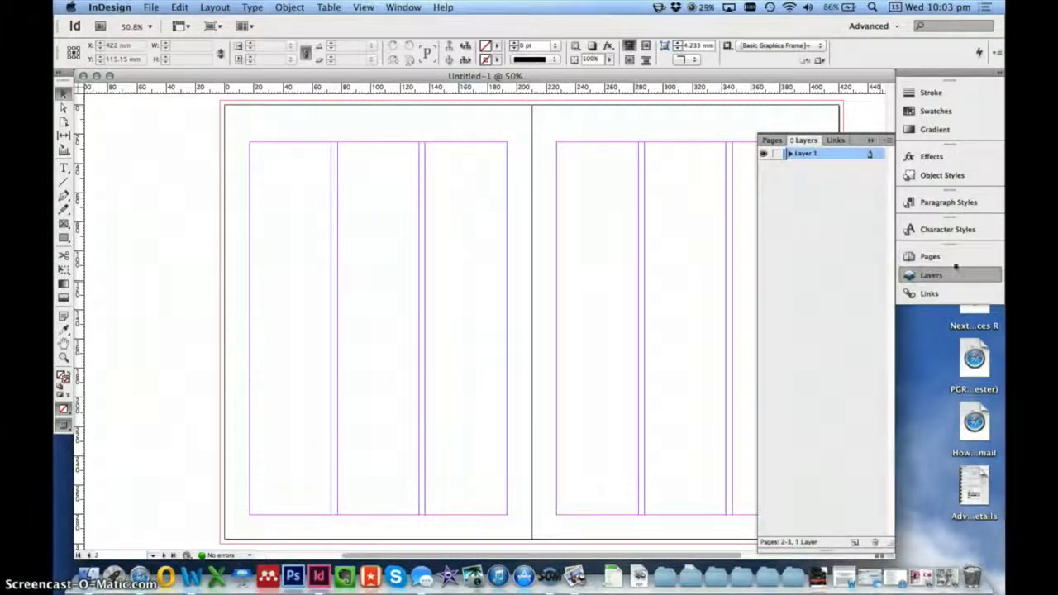
pyautogui.click(874, 142)
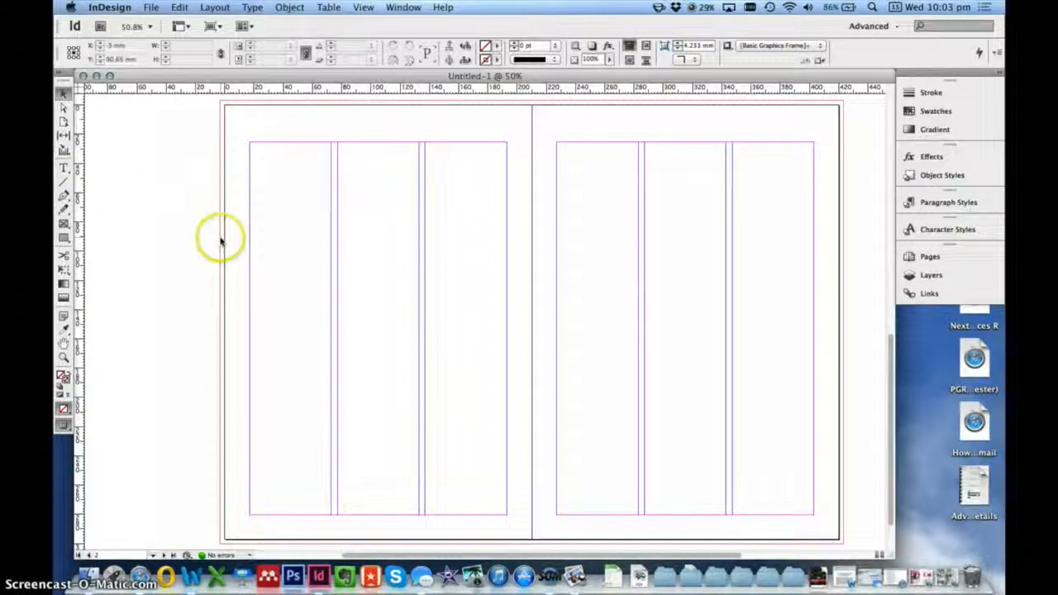
# Start placing images and browse to the Left Column folder inside the Images folder of the Fashion course's Week 4 lecture files
pyautogui.click(151, 7)
pyautogui.moveTo(110, 7)
pyautogui.moveTo(151, 6)
pyautogui.click(215, 191)
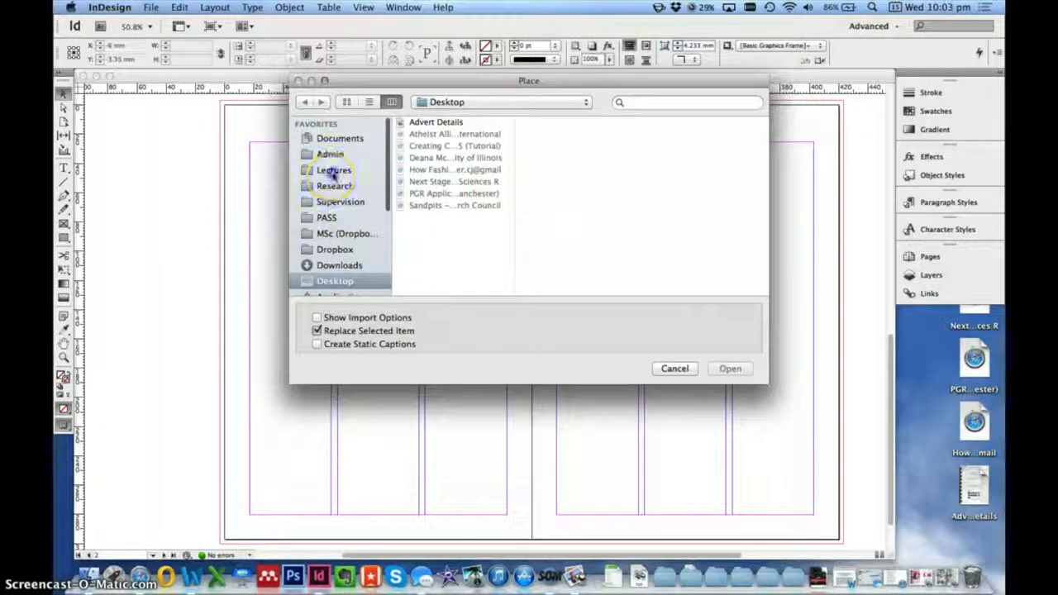
pyautogui.click(334, 172)
pyautogui.click(437, 158)
pyautogui.click(545, 194)
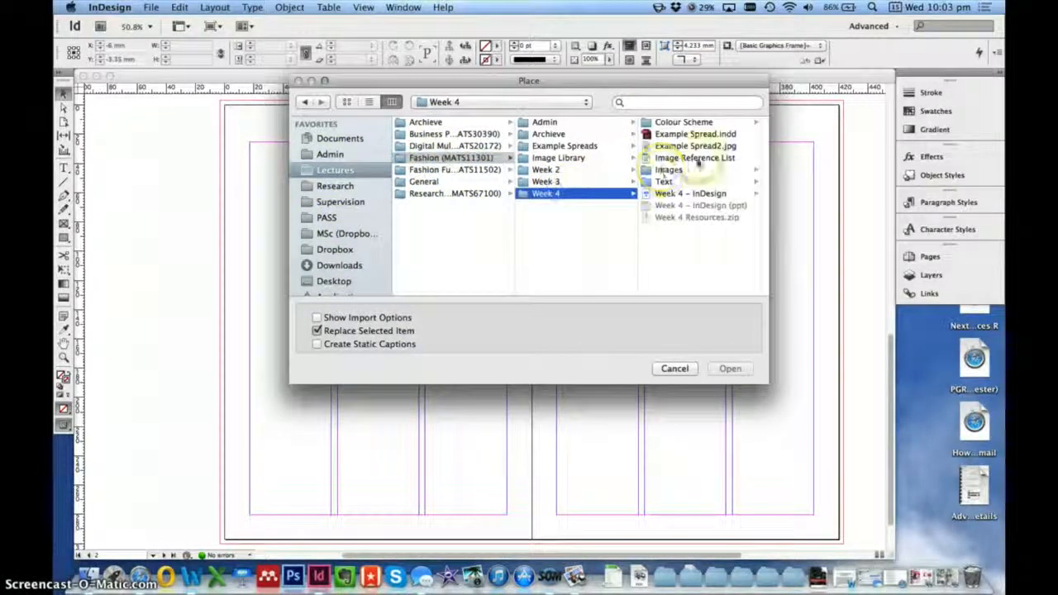
pyautogui.click(667, 169)
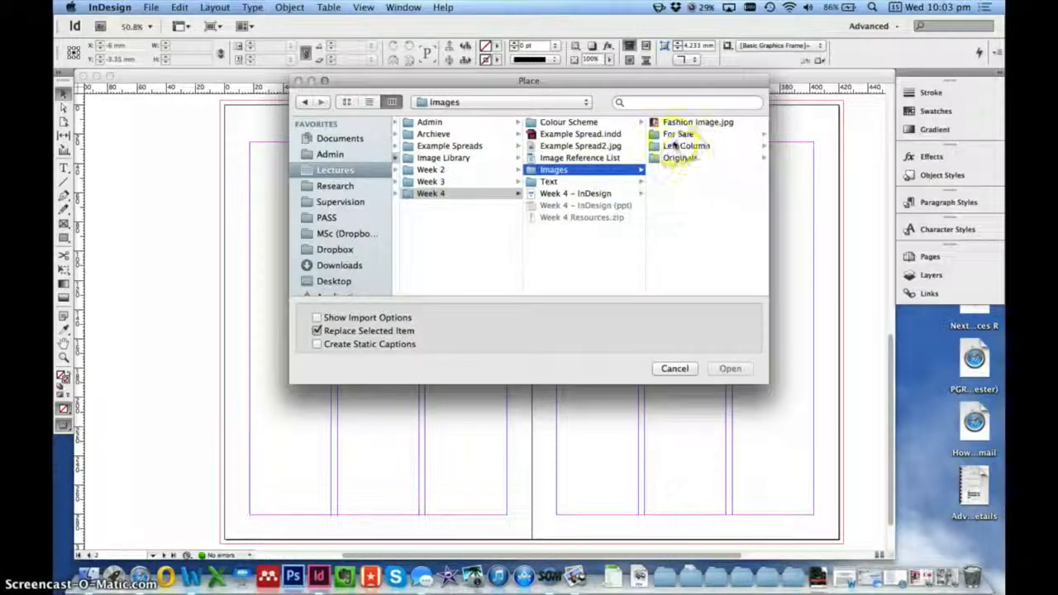
pyautogui.click(678, 145)
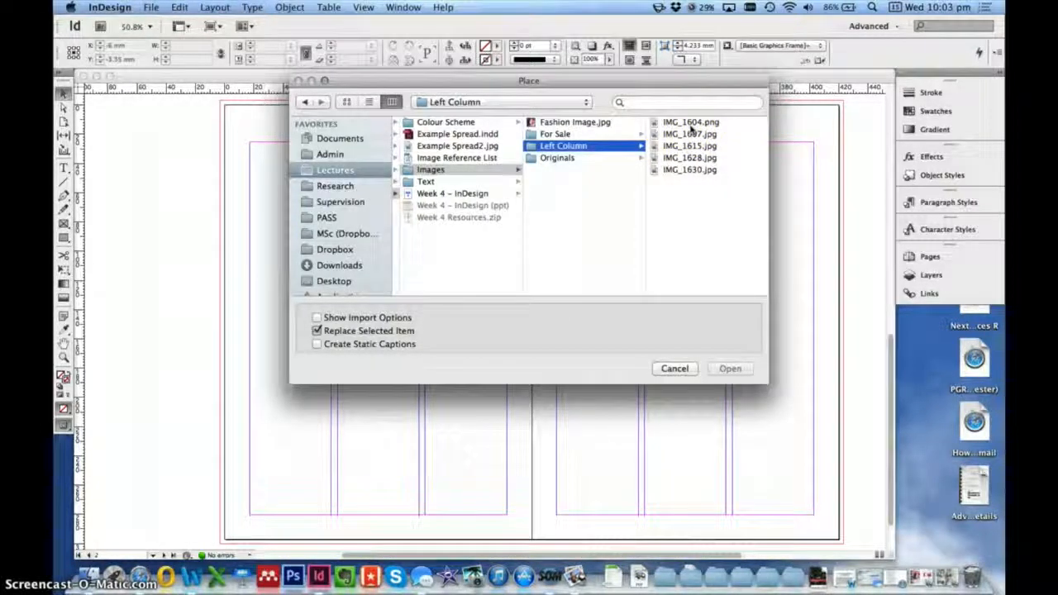
# Preview the images in the Left Column folder and load all five, IMG_1604.png to IMG_1630.jpg, for placing
pyautogui.click(691, 124)
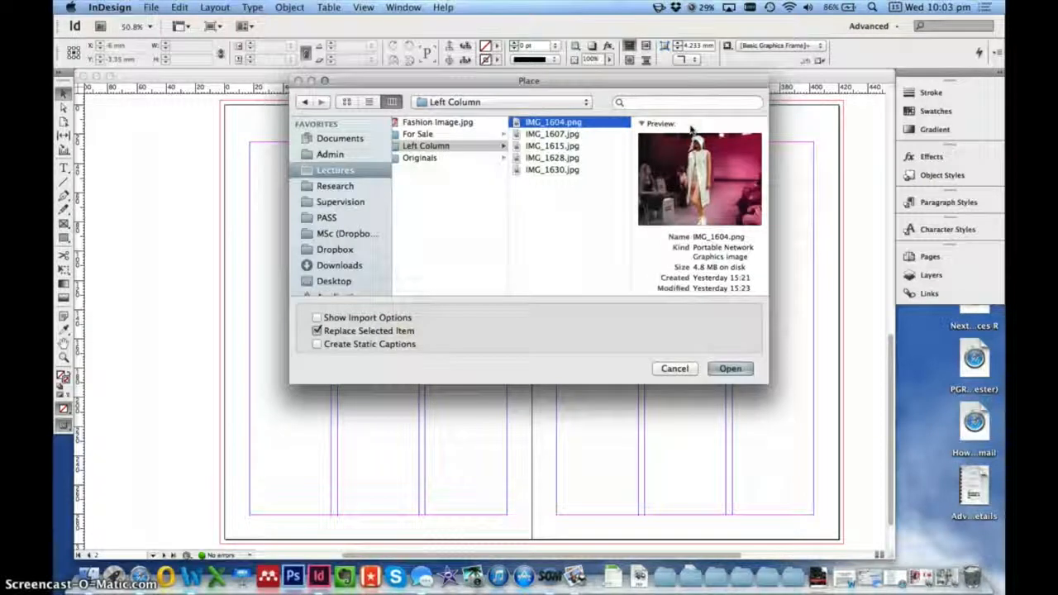
pyautogui.click(553, 134)
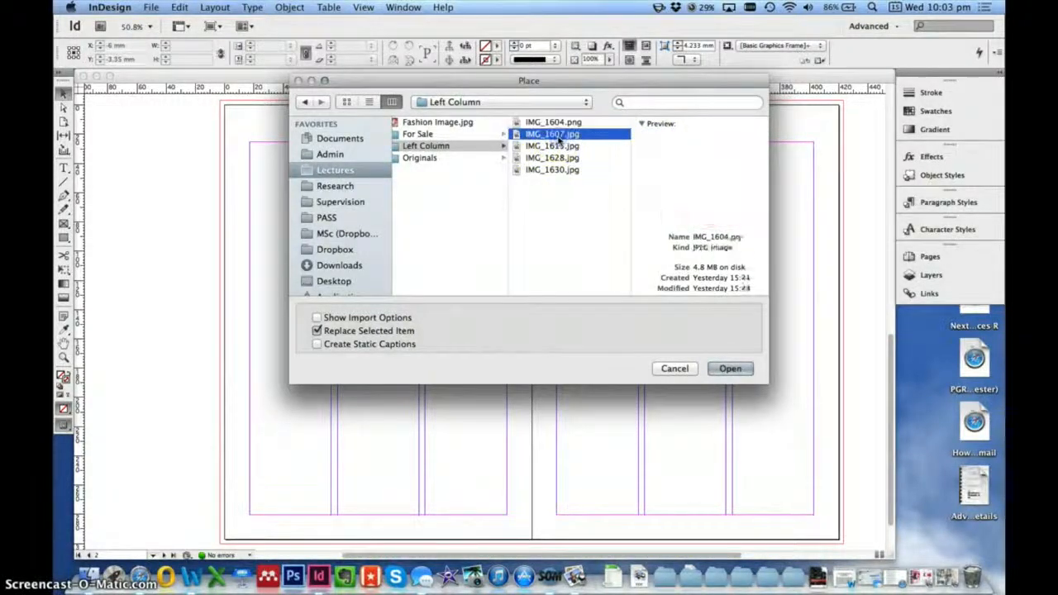
pyautogui.click(552, 146)
pyautogui.click(552, 157)
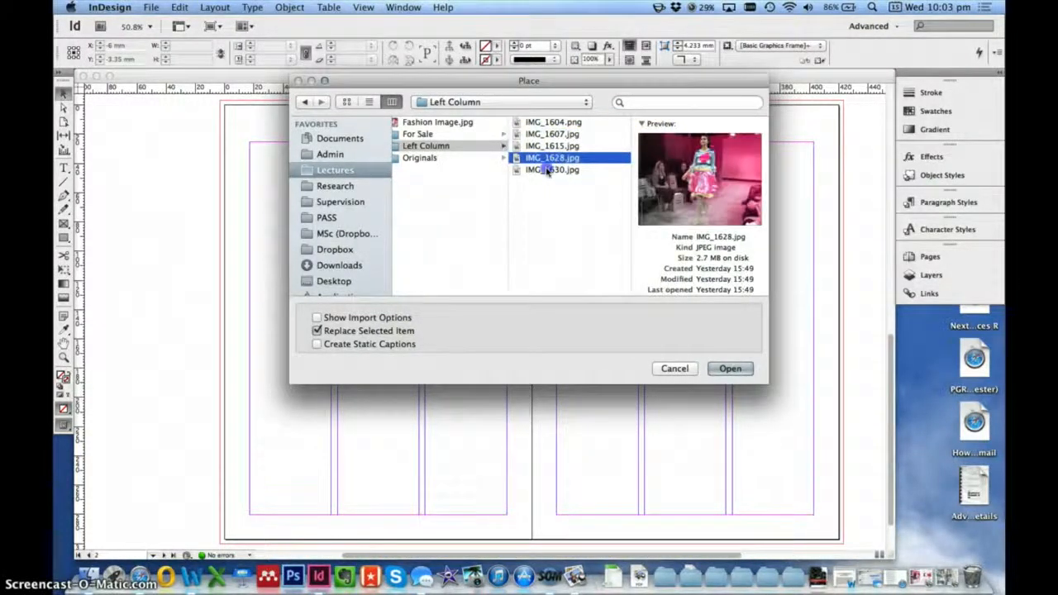
pyautogui.click(547, 169)
pyautogui.click(560, 122)
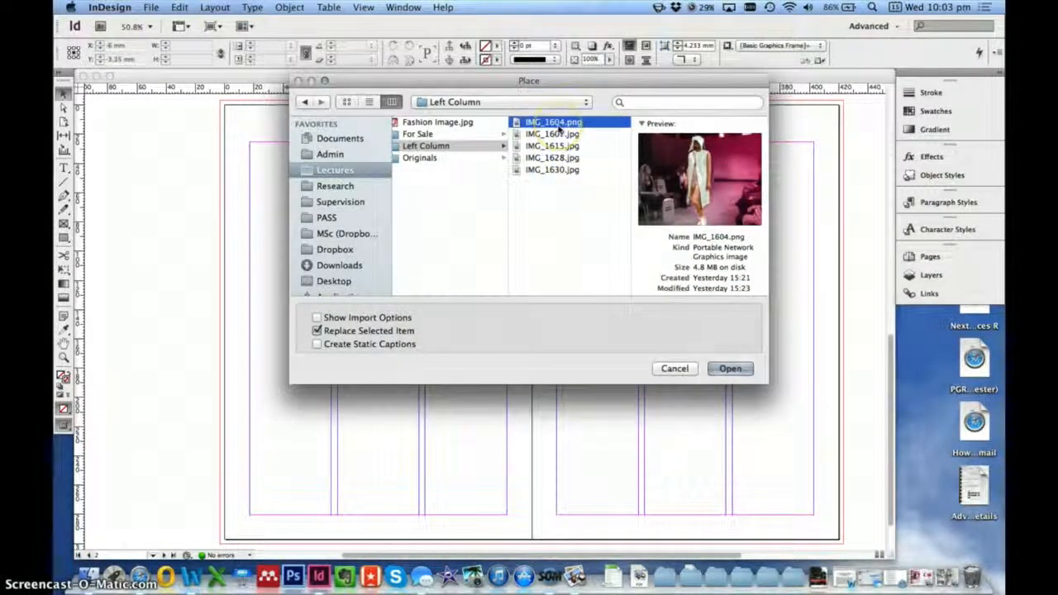
pyautogui.keyDown('shift'); pyautogui.click(541, 170); pyautogui.keyUp('shift')
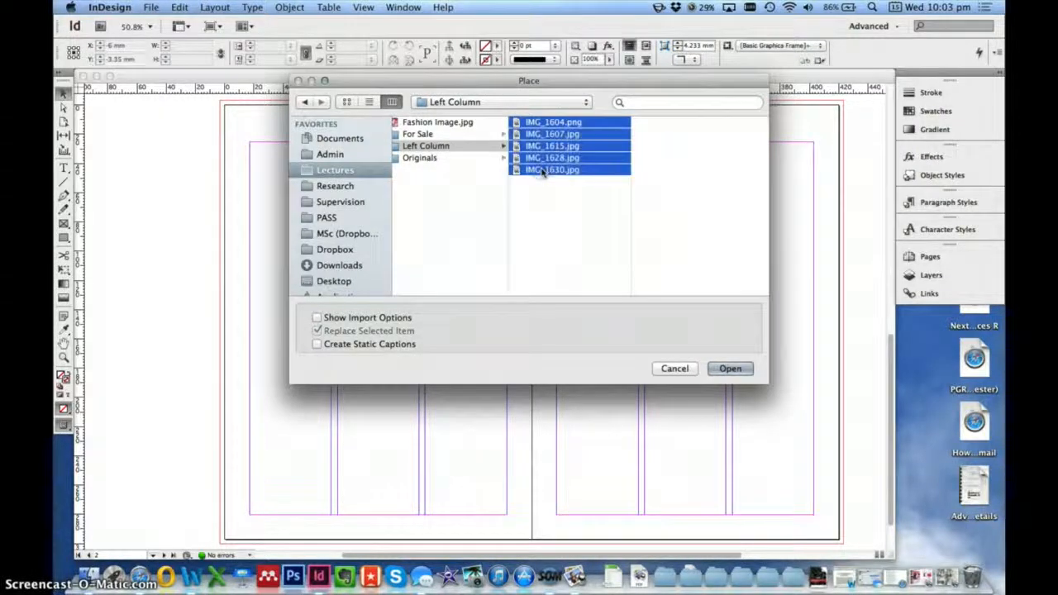
pyautogui.click(728, 369)
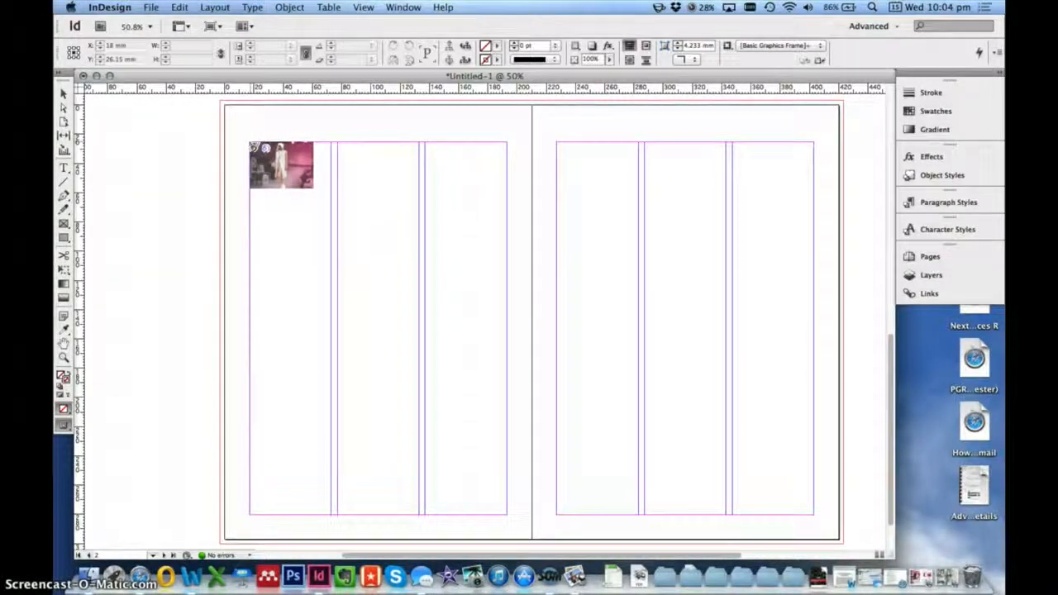
# Place the five images as a vertical grid filling page 2's first column, about 58 mm wide and 255 mm high overall
pyautogui.moveTo(250, 145)
pyautogui.mouseDown()
pyautogui.moveTo(359, 241)
pyautogui.moveTo(591, 406)
pyautogui.moveTo(492, 352)
pyautogui.moveTo(468, 323)
pyautogui.moveTo(348, 246)
pyautogui.mouseUp()
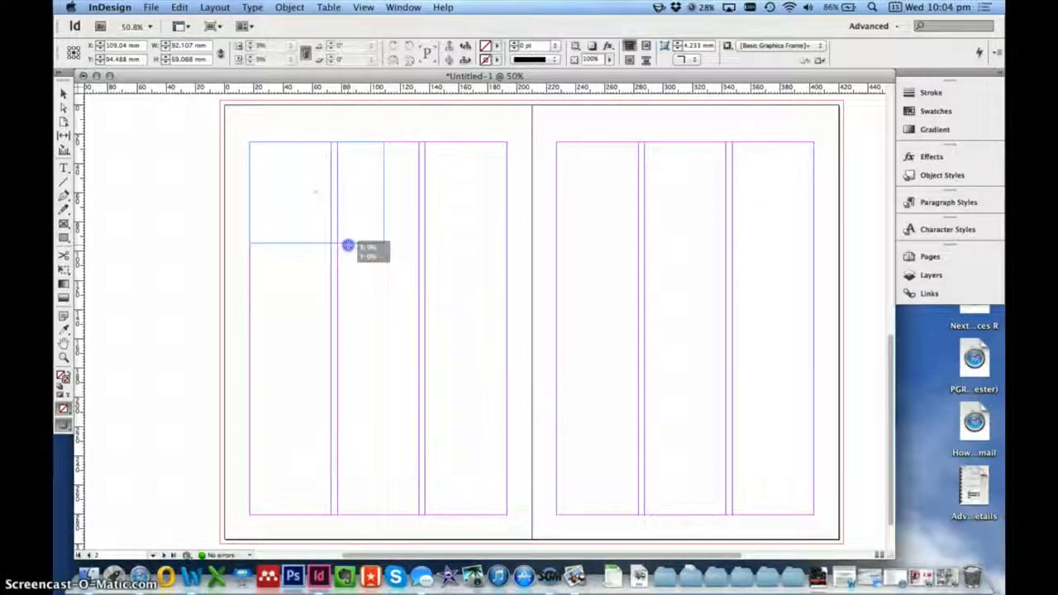
pyautogui.moveTo(348, 245); pyautogui.dragTo(348, 246)
pyautogui.press('Up')
pyautogui.moveTo(348, 246); pyautogui.dragTo(315, 463)
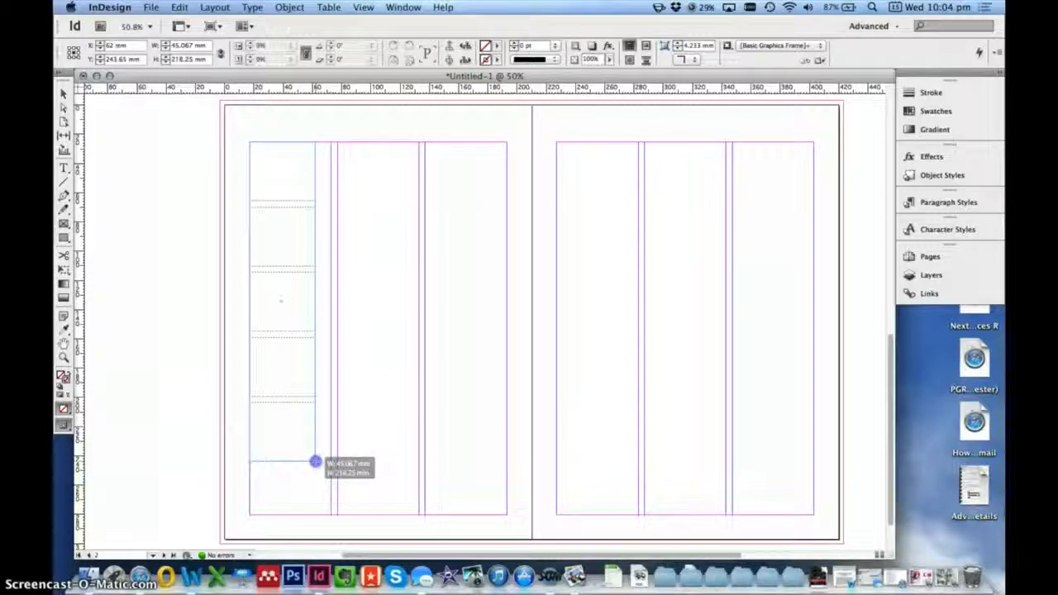
pyautogui.moveTo(315, 461); pyautogui.dragTo(327, 464)
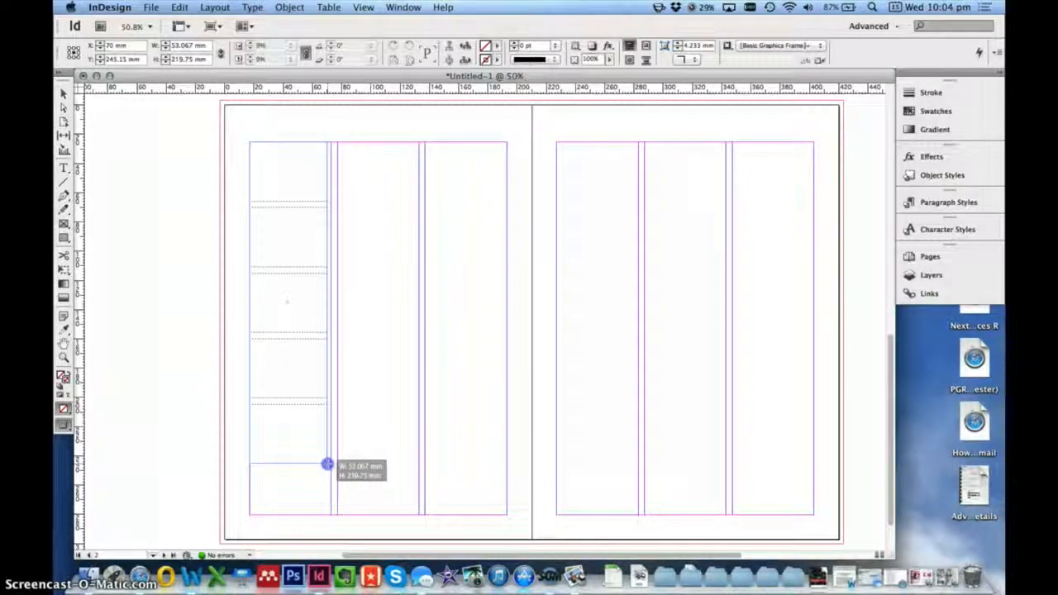
pyautogui.moveTo(330, 465); pyautogui.dragTo(333, 515)
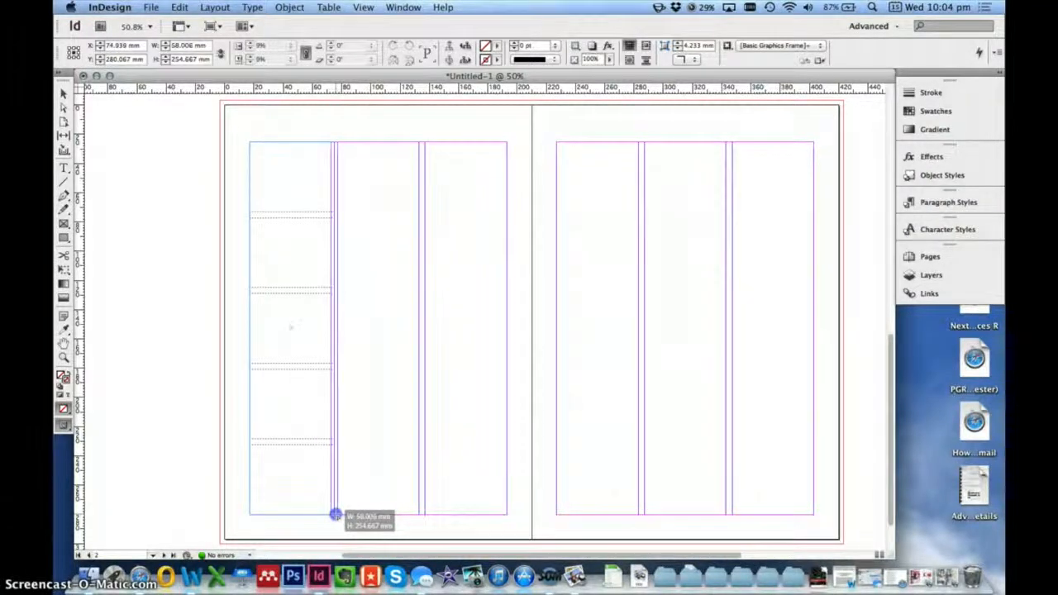
pyautogui.moveTo(330, 515); pyautogui.dragTo(327, 515)
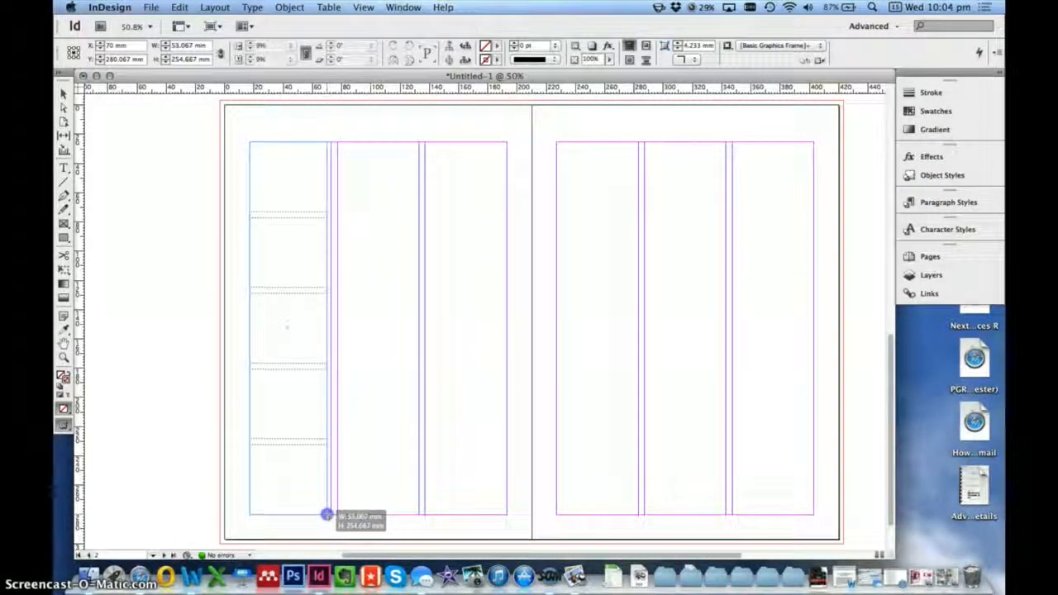
pyautogui.moveTo(327, 515); pyautogui.dragTo(334, 516)
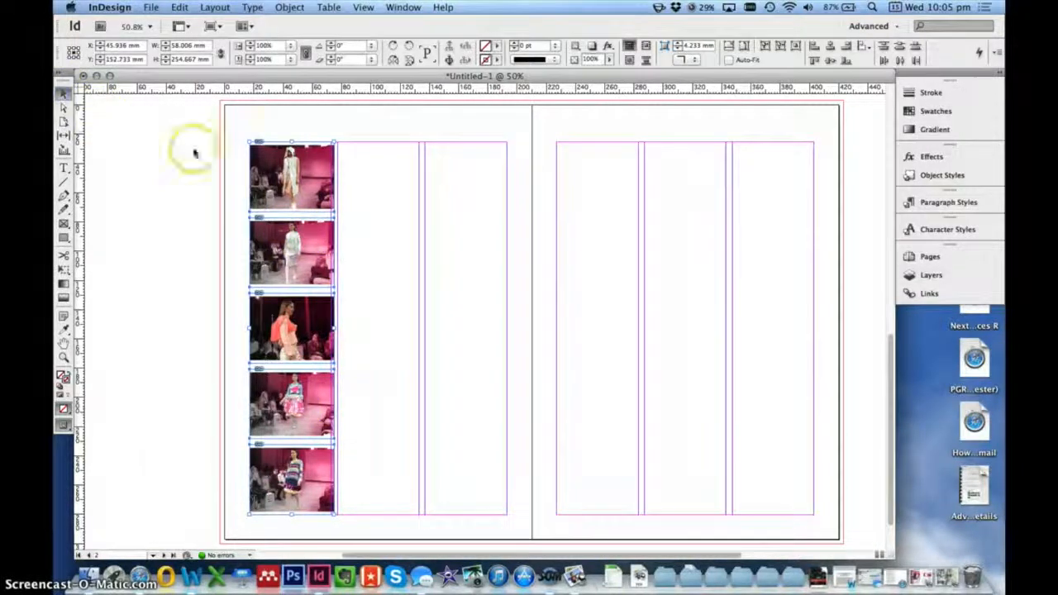
pyautogui.click(268, 169)
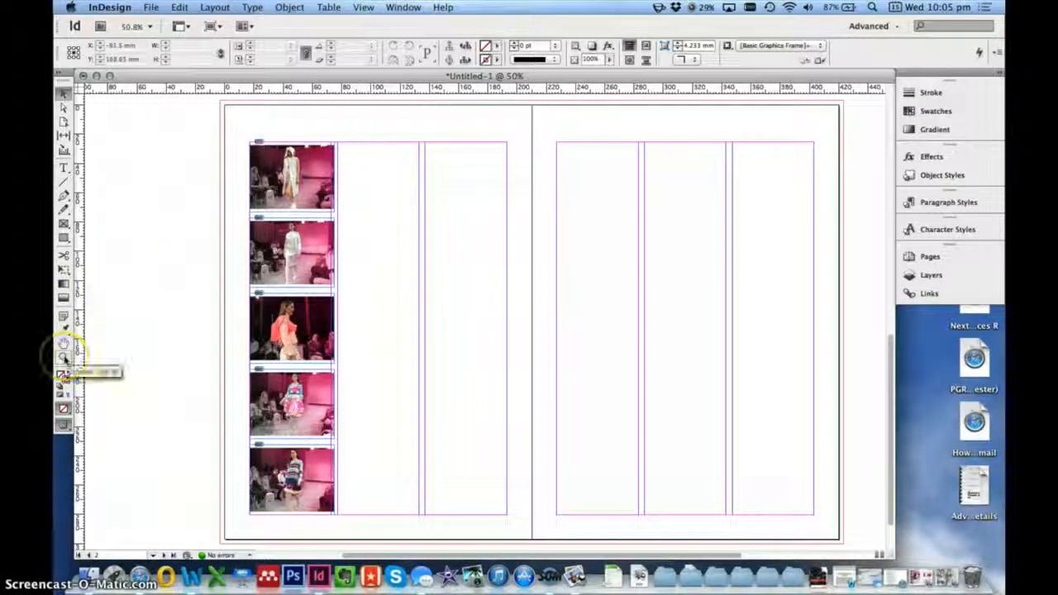
pyautogui.click(64, 357)
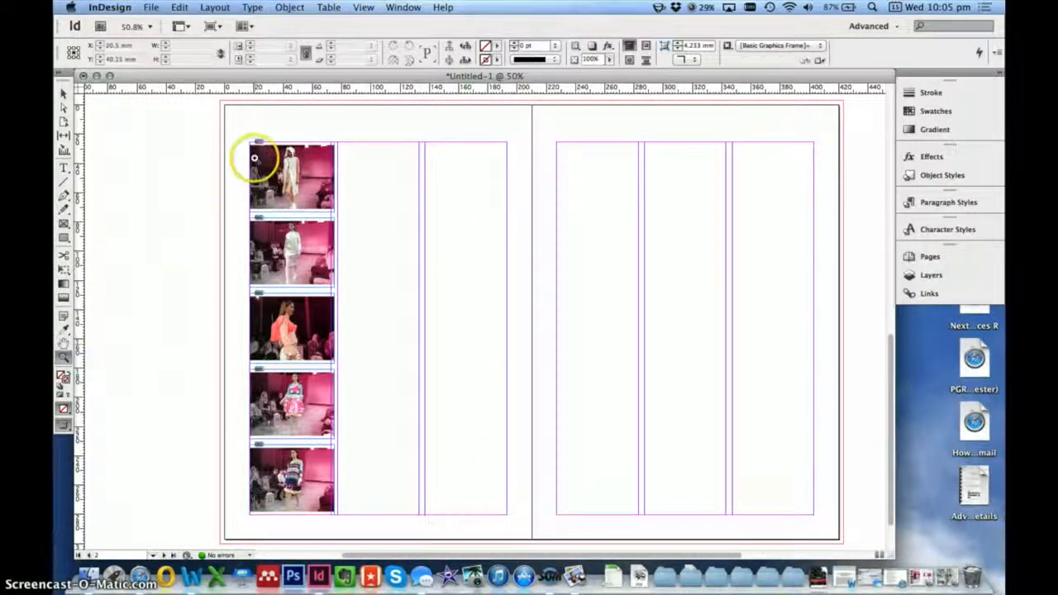
pyautogui.moveTo(290, 172); pyautogui.dragTo(273, 164)
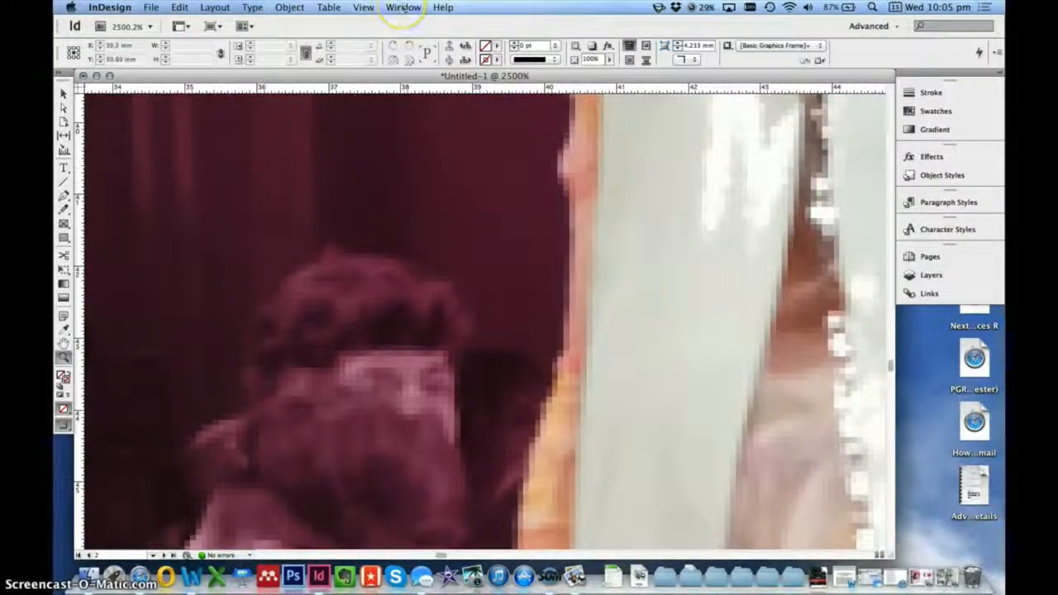
pyautogui.click(365, 7)
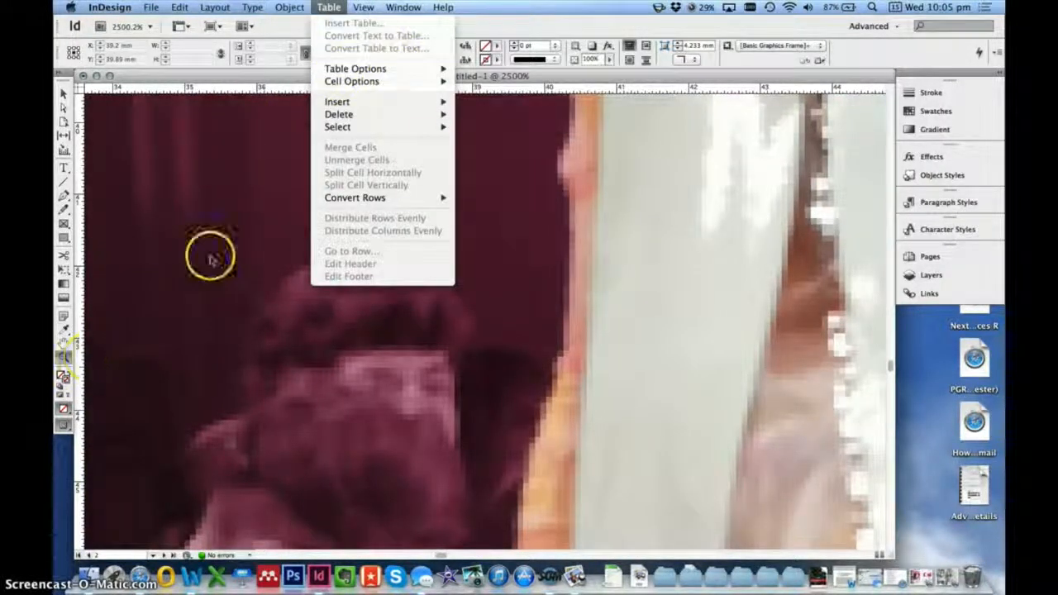
pyautogui.moveTo(363, 10)
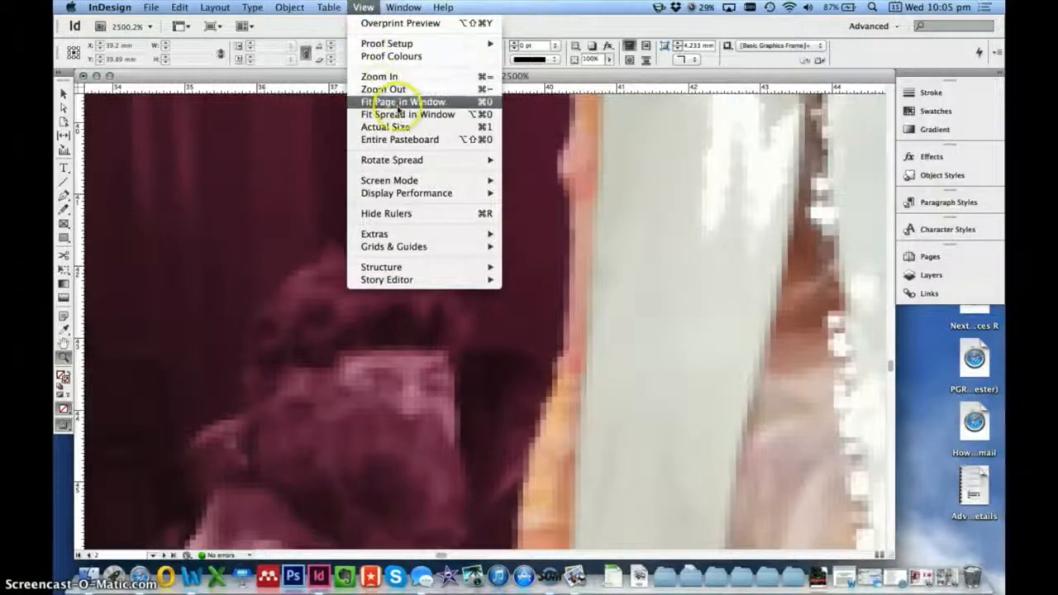
pyautogui.click(446, 115)
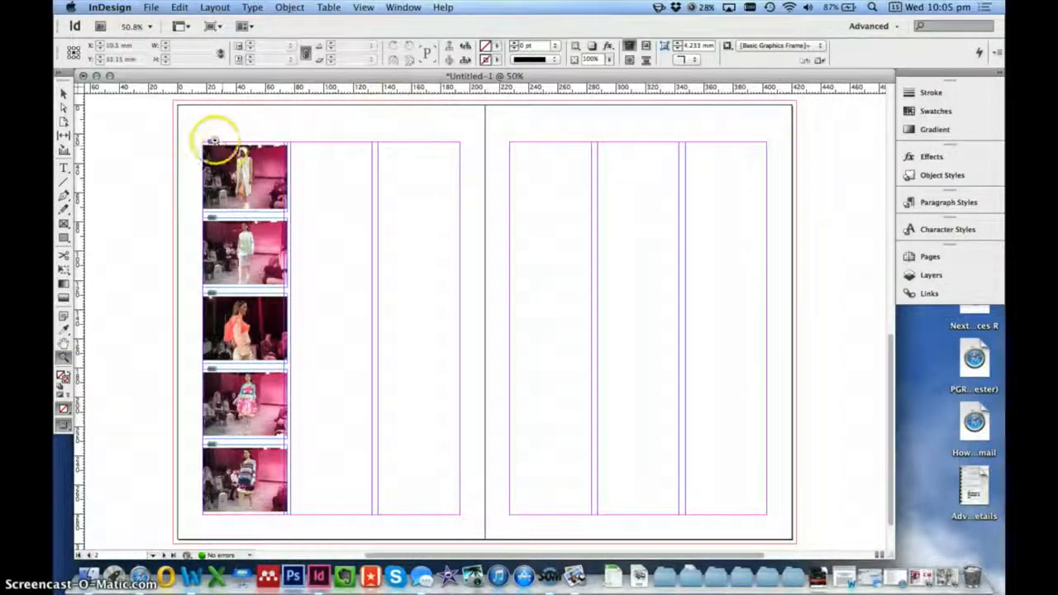
# Zoom in on the uppermost photo of page 2's first column and select the image content inside its frame
pyautogui.moveTo(197, 137); pyautogui.dragTo(300, 215)
pyautogui.click(63, 93)
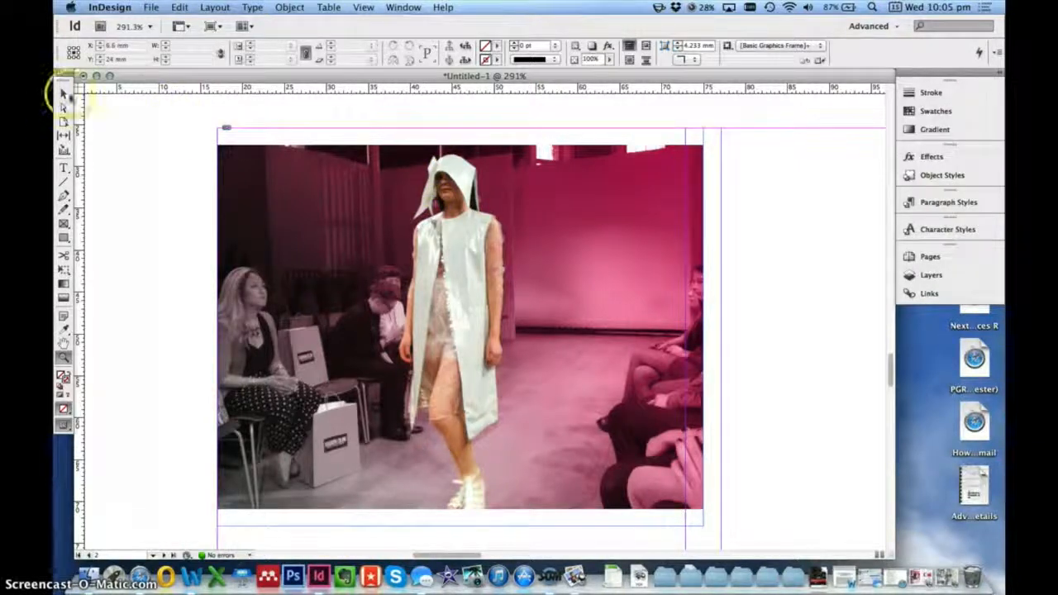
pyautogui.click(229, 130)
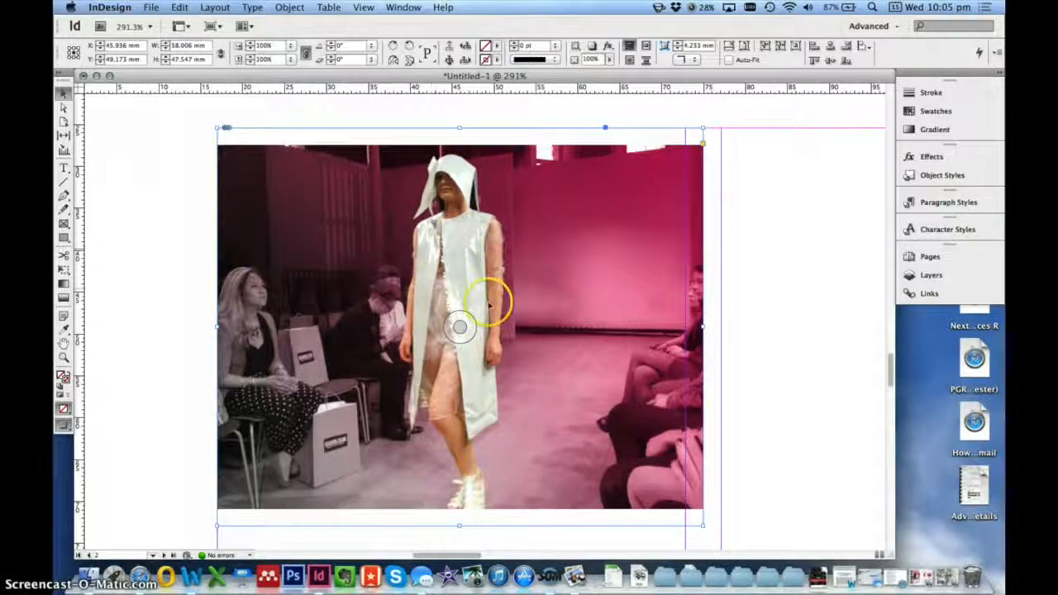
pyautogui.click(460, 329)
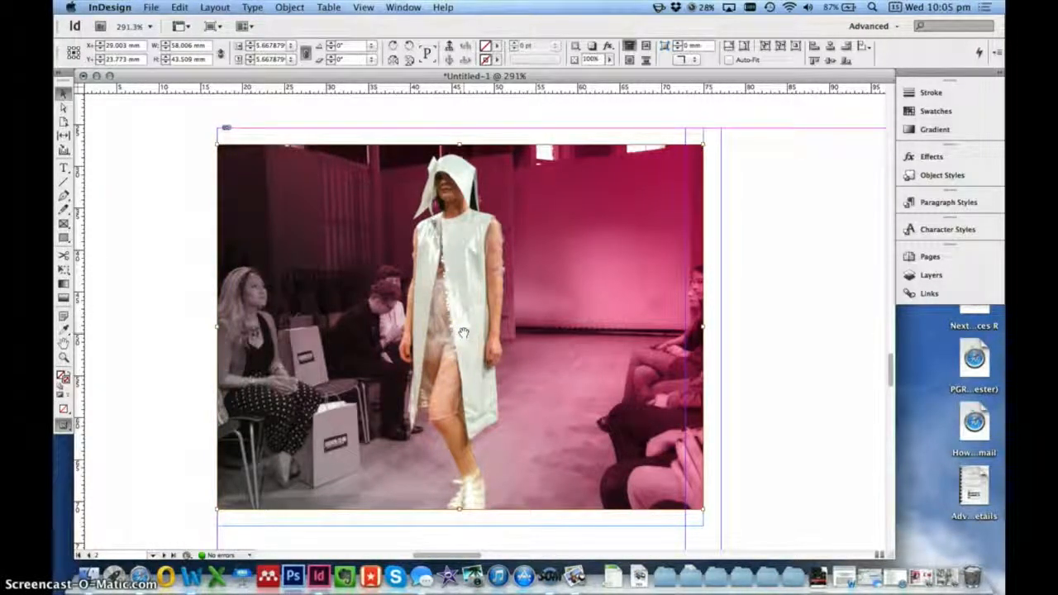
pyautogui.click(740, 324)
pyautogui.click(461, 322)
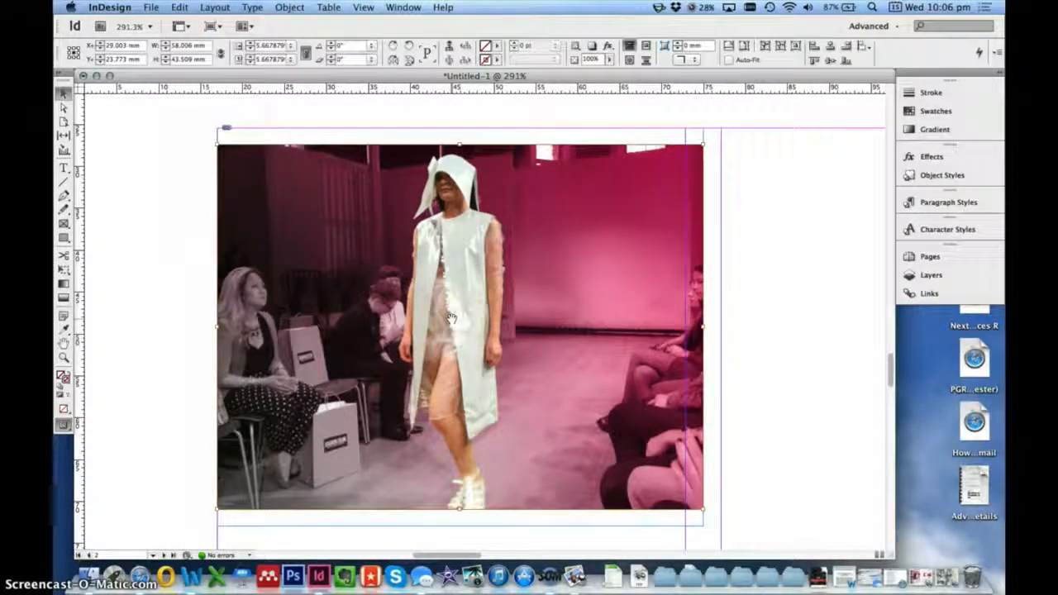
pyautogui.click(63, 94)
pyautogui.click(463, 329)
pyautogui.click(461, 328)
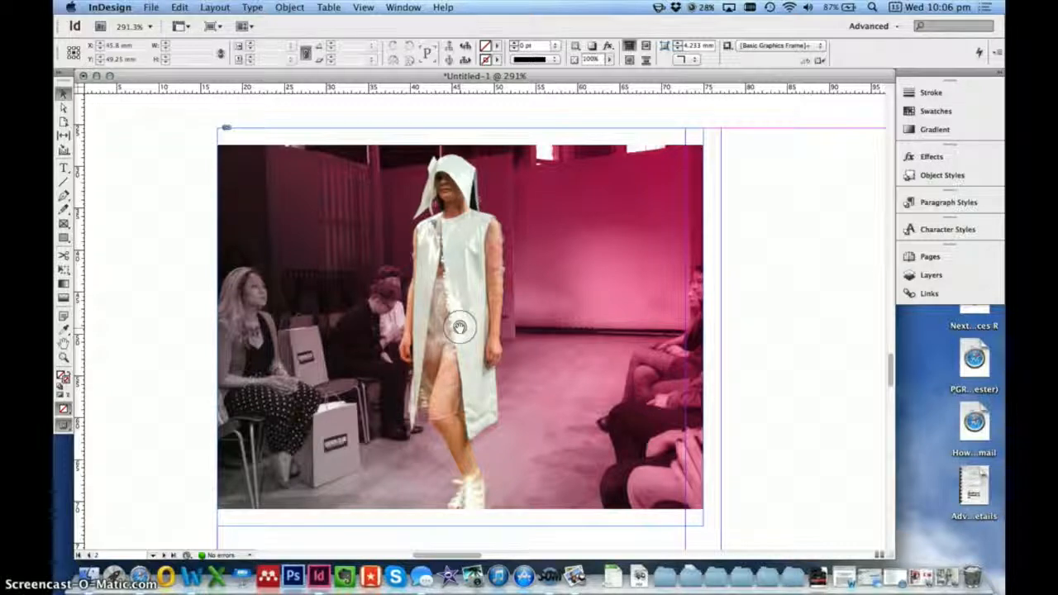
pyautogui.click(459, 327)
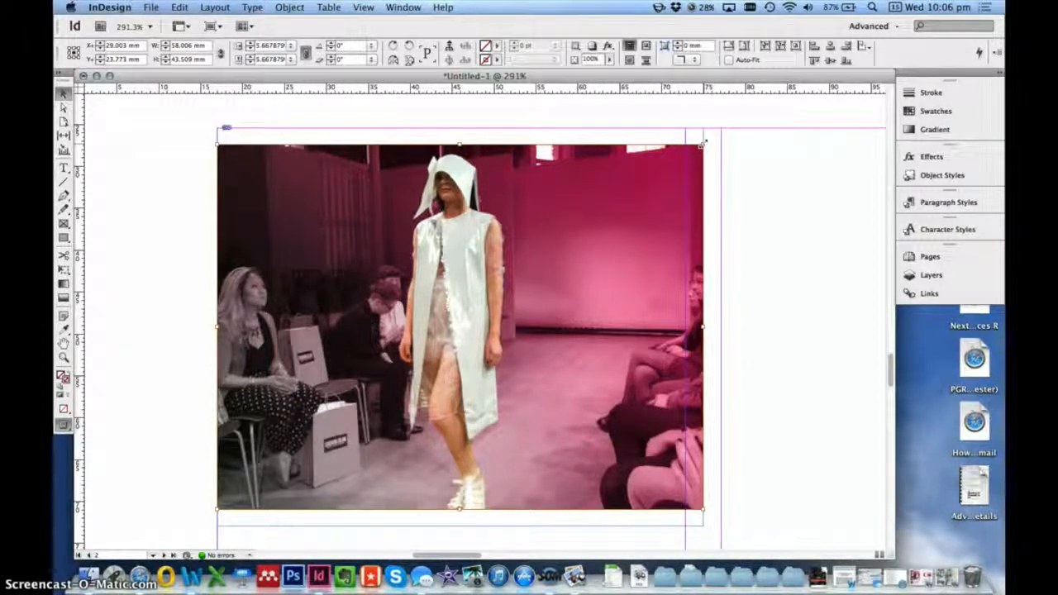
# Enlarge the uppermost photo proportionally to about 63.4 by 47.5 mm so it covers its whole frame, leaving the frame's size unchanged
pyautogui.moveTo(702, 143); pyautogui.dragTo(755, 118)
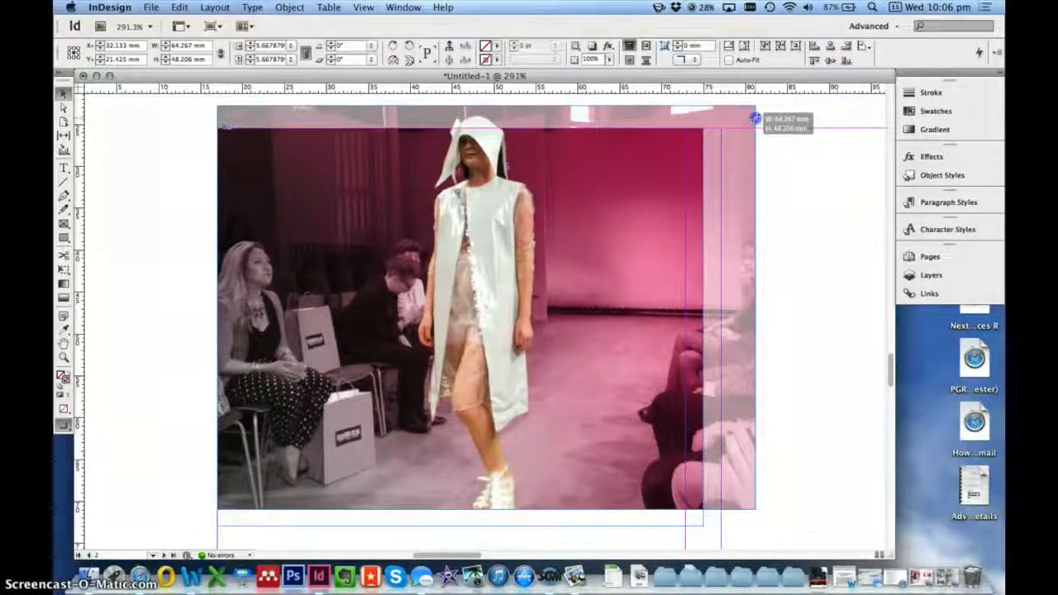
pyautogui.moveTo(755, 118); pyautogui.dragTo(725, 130)
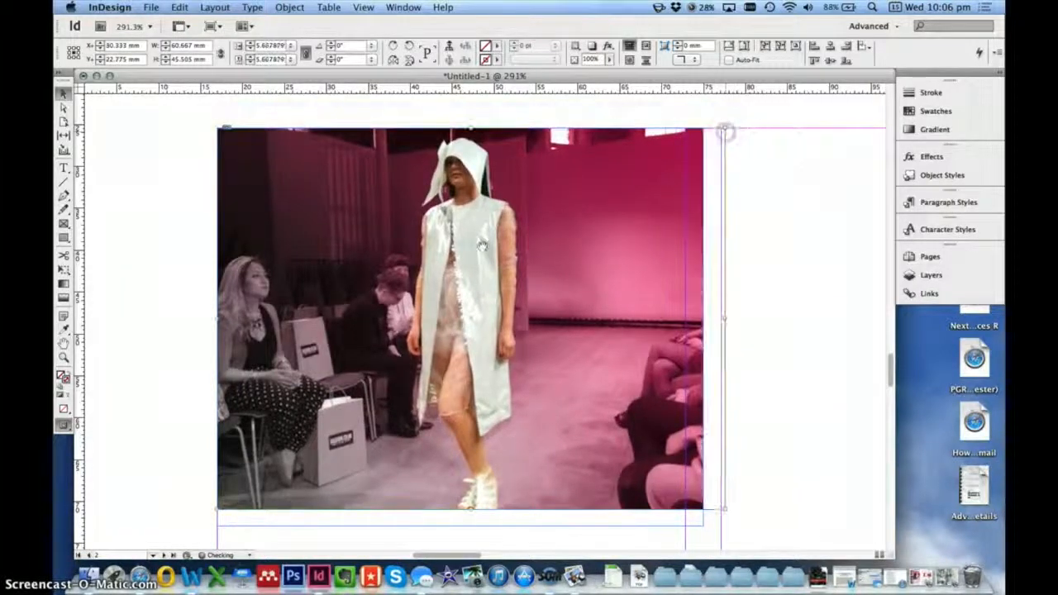
pyautogui.moveTo(213, 514); pyautogui.dragTo(194, 524)
pyautogui.click(224, 503)
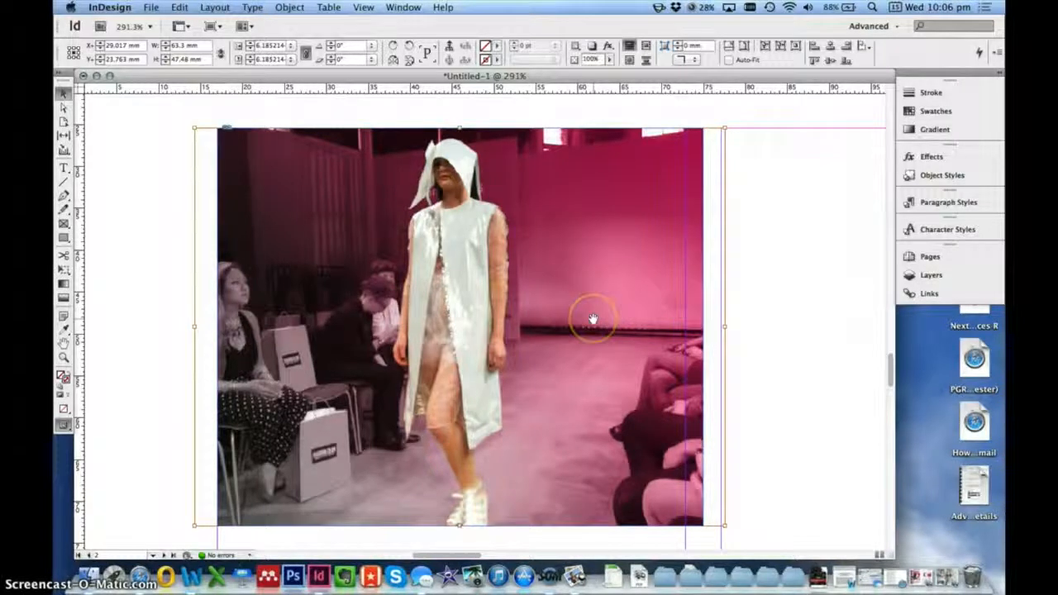
pyautogui.press('super+z')
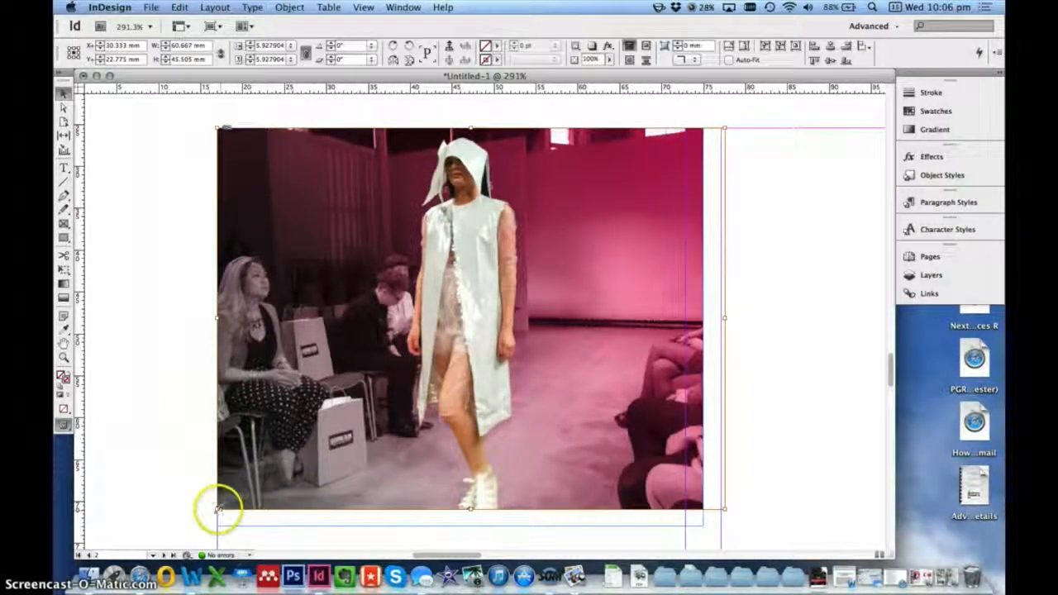
pyautogui.moveTo(218, 510); pyautogui.dragTo(196, 525)
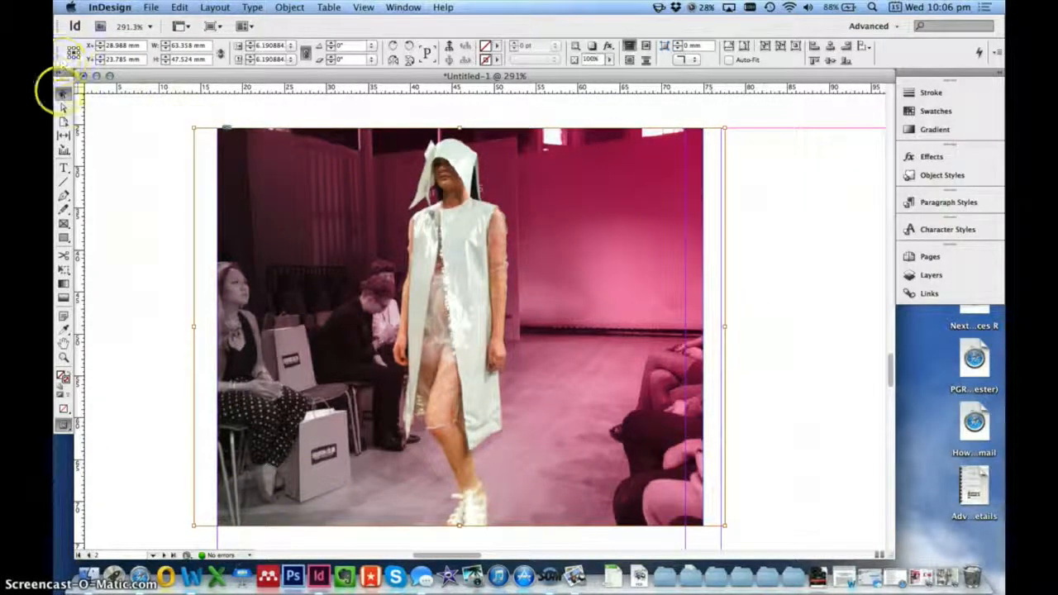
pyautogui.click(119, 141)
# Shift the uppermost photo slightly to the right inside its frame, keeping the frame completely filled
pyautogui.click(459, 319)
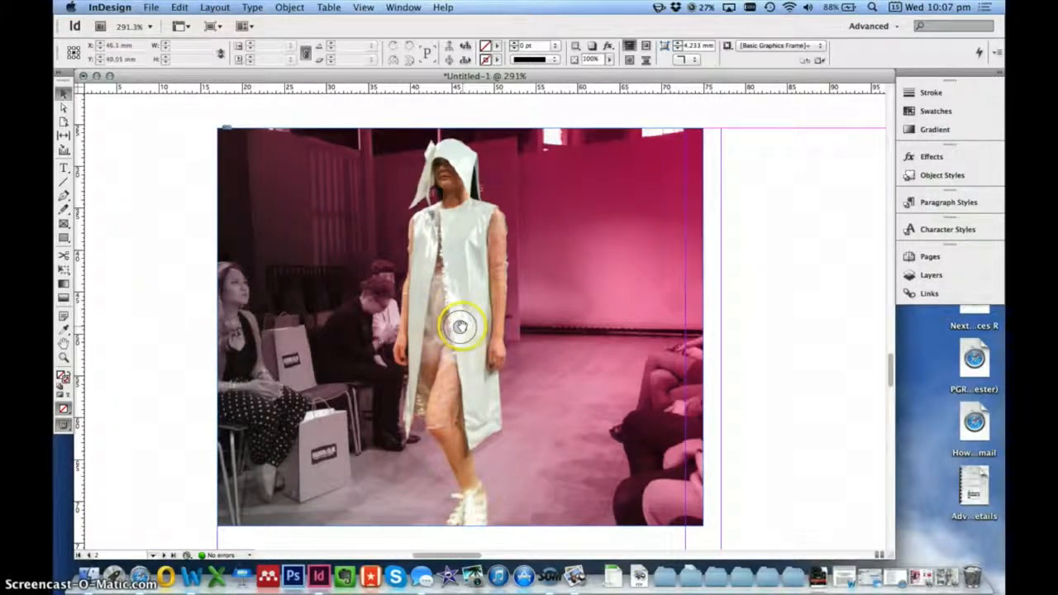
pyautogui.moveTo(460, 326); pyautogui.dragTo(535, 328)
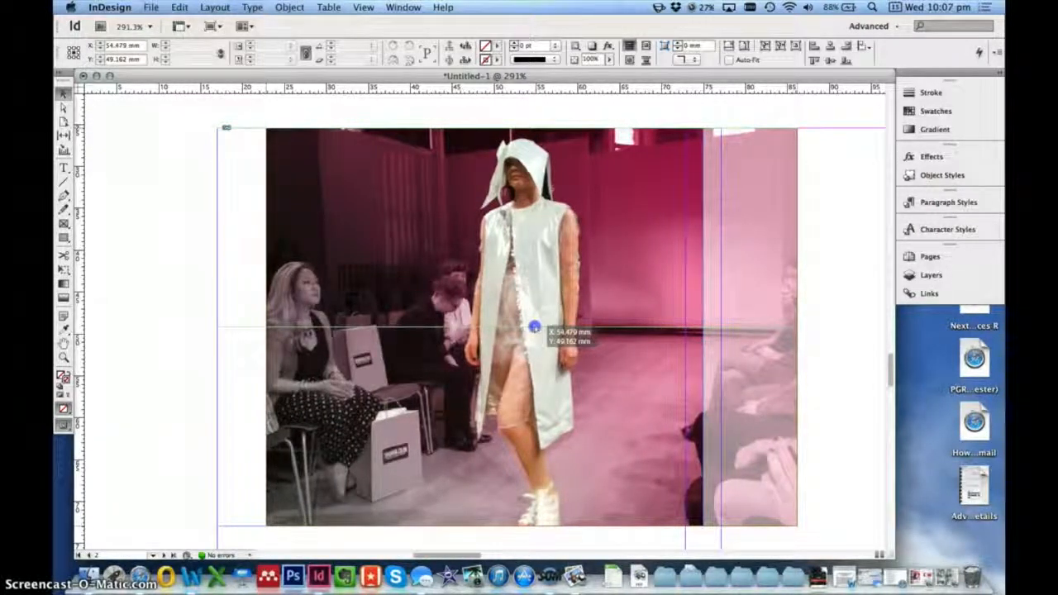
pyautogui.moveTo(535, 328); pyautogui.dragTo(484, 324)
pyautogui.click(763, 141)
pyautogui.click(599, 182)
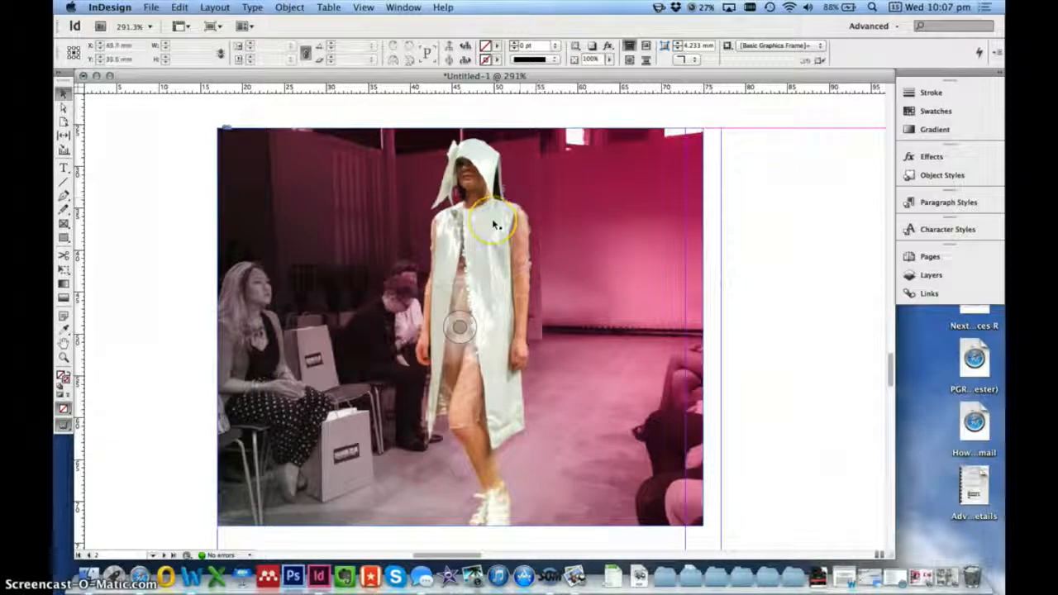
pyautogui.scroll(-5, 494, 223)
pyautogui.scroll(1, 493, 223)
pyautogui.scroll(3, 492, 218)
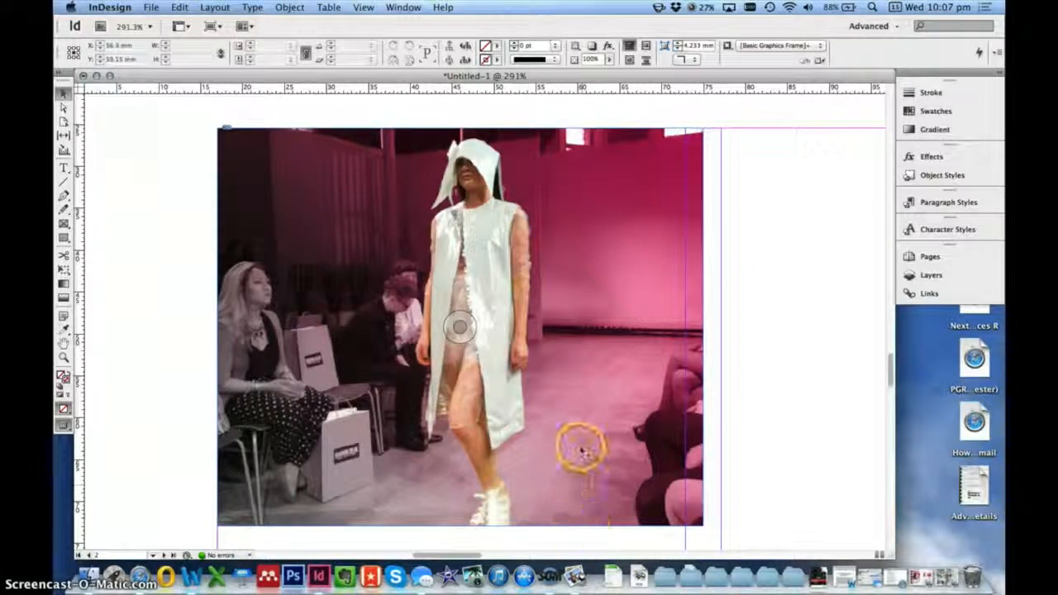
pyautogui.scroll(-4, 581, 448)
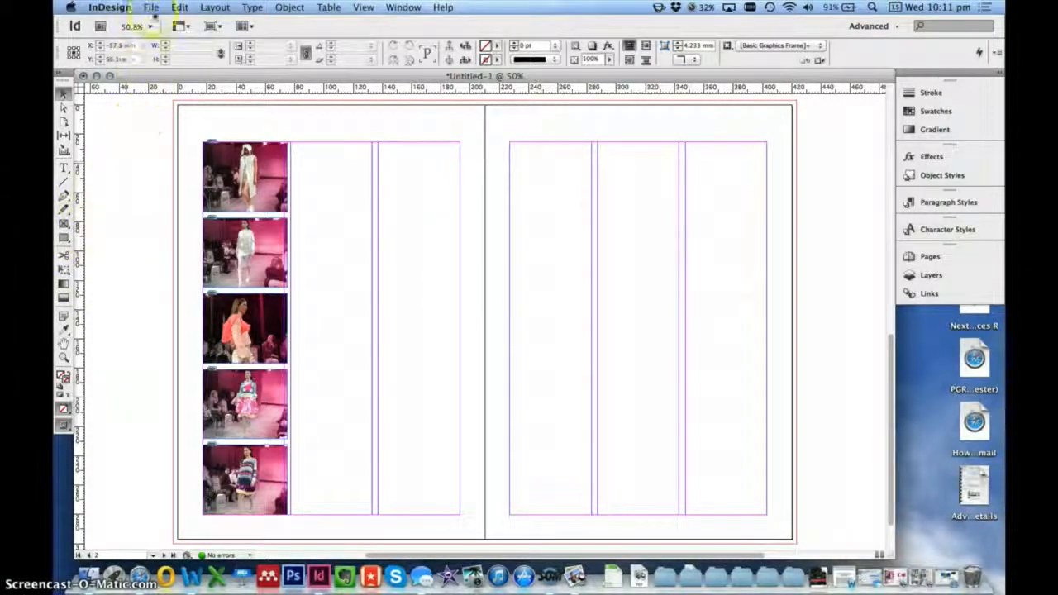
# Draw a rectangular picture frame about 116 by 99 mm across page 2's second and third columns, aligned with the second and third photos
pyautogui.click(64, 222)
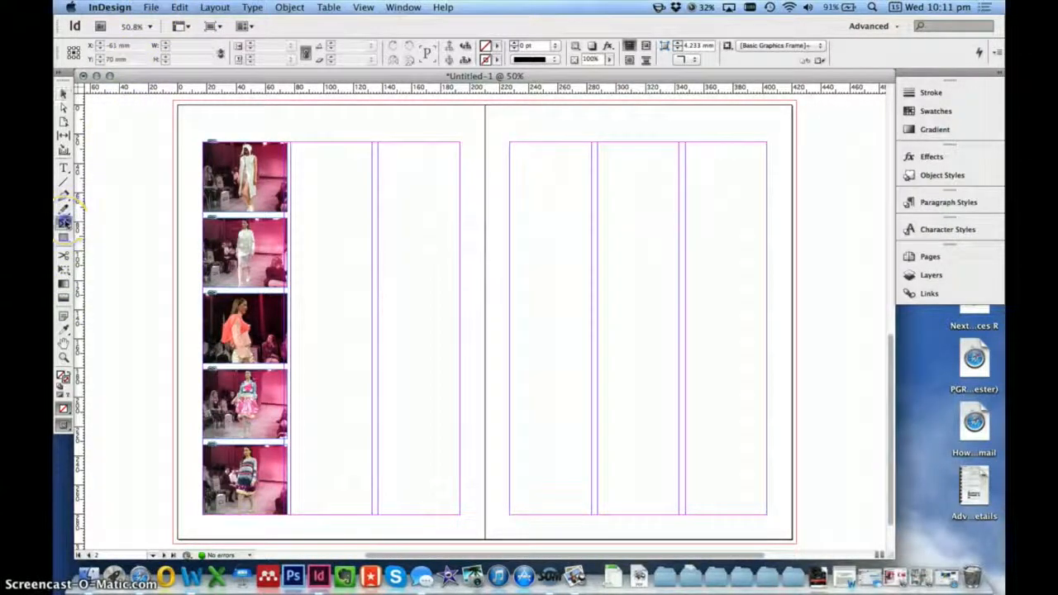
pyautogui.click(65, 224)
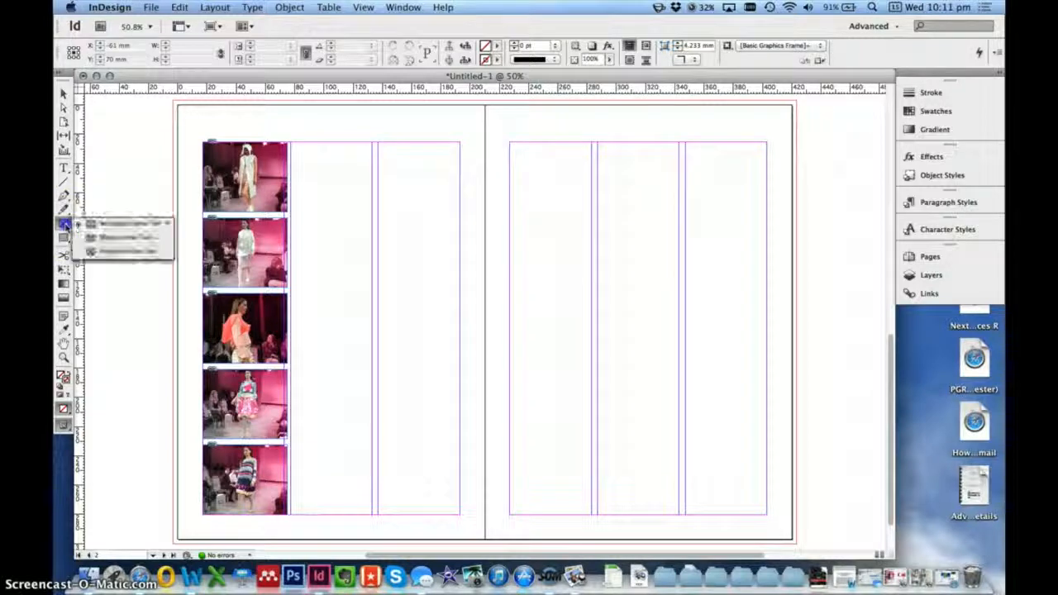
pyautogui.click(65, 224)
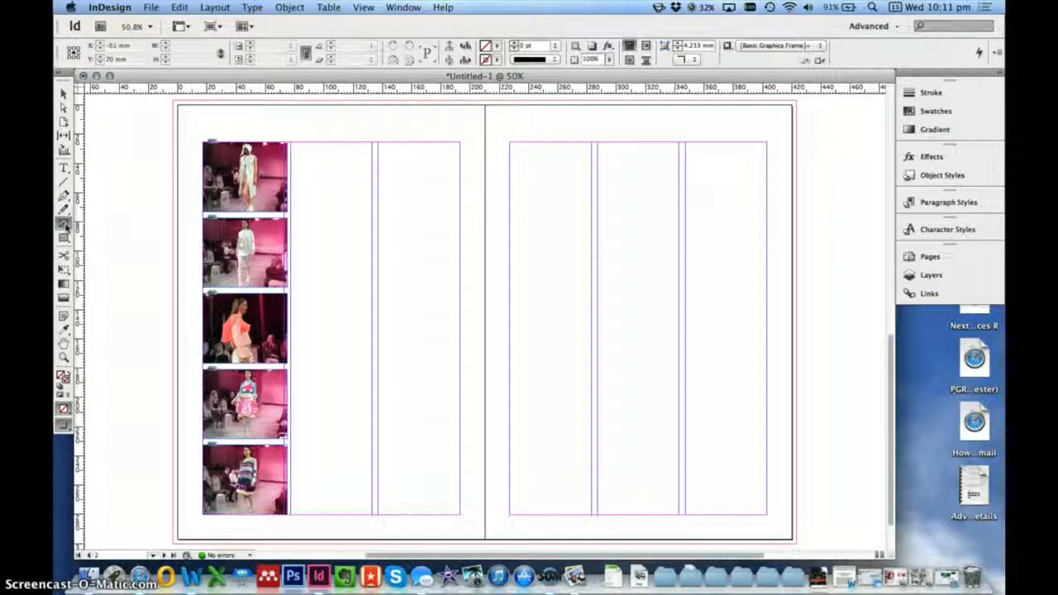
pyautogui.click(65, 224)
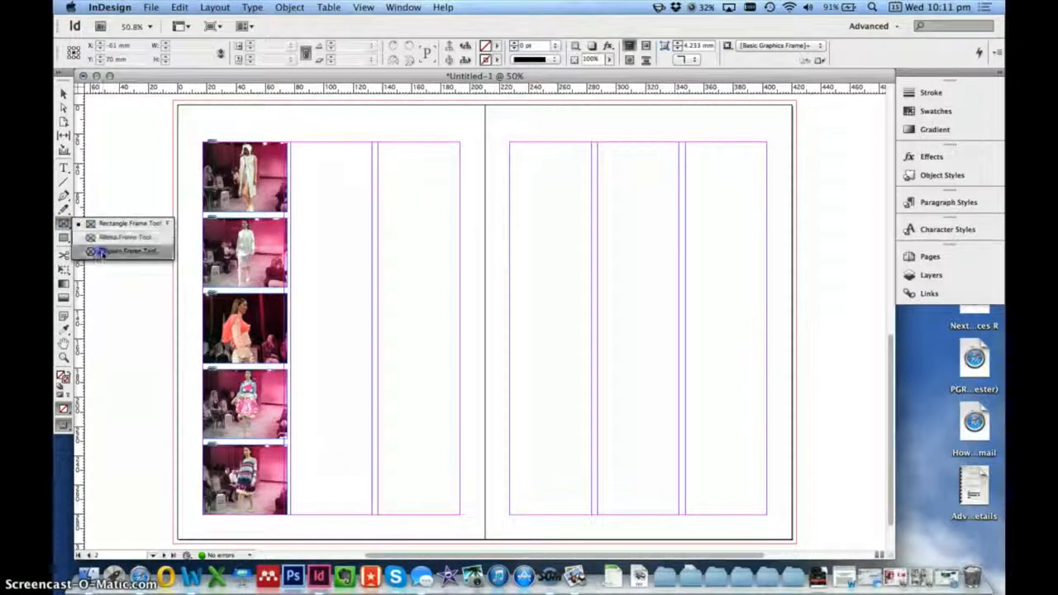
pyautogui.click(118, 225)
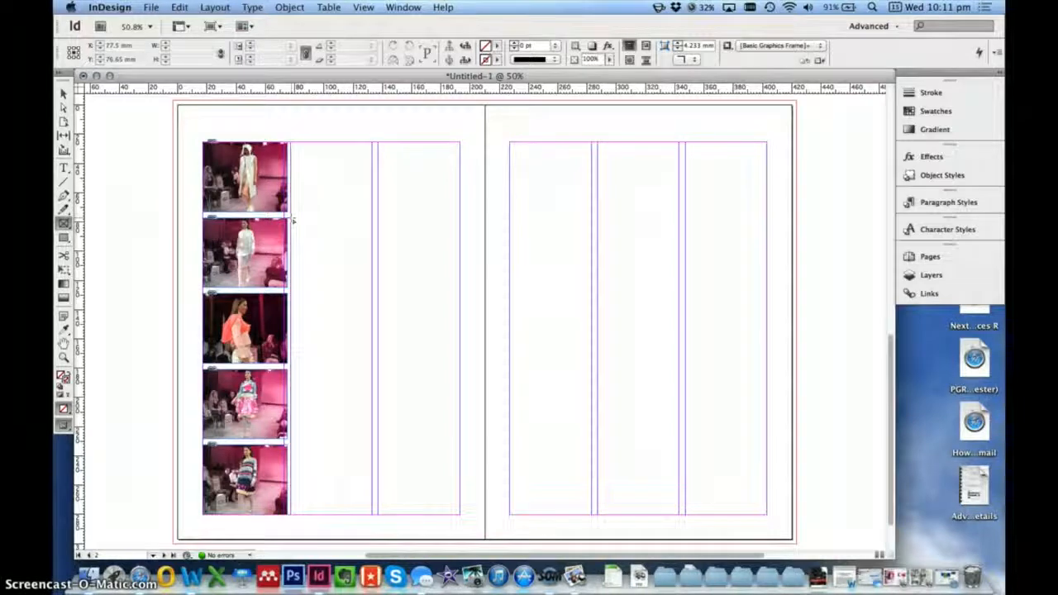
pyautogui.moveTo(291, 217); pyautogui.dragTo(444, 440)
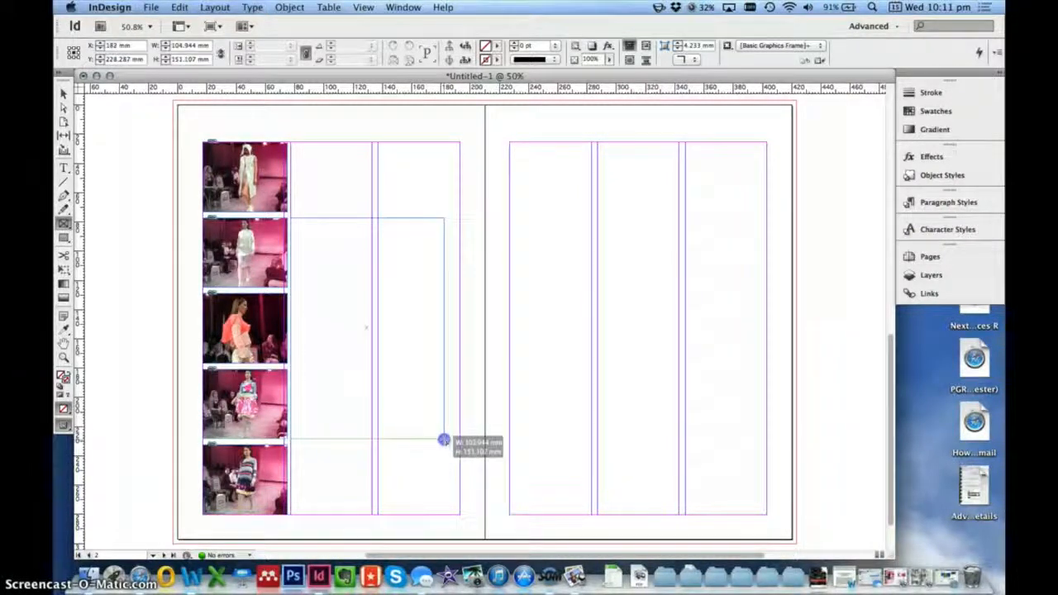
pyautogui.moveTo(444, 444); pyautogui.dragTo(437, 362)
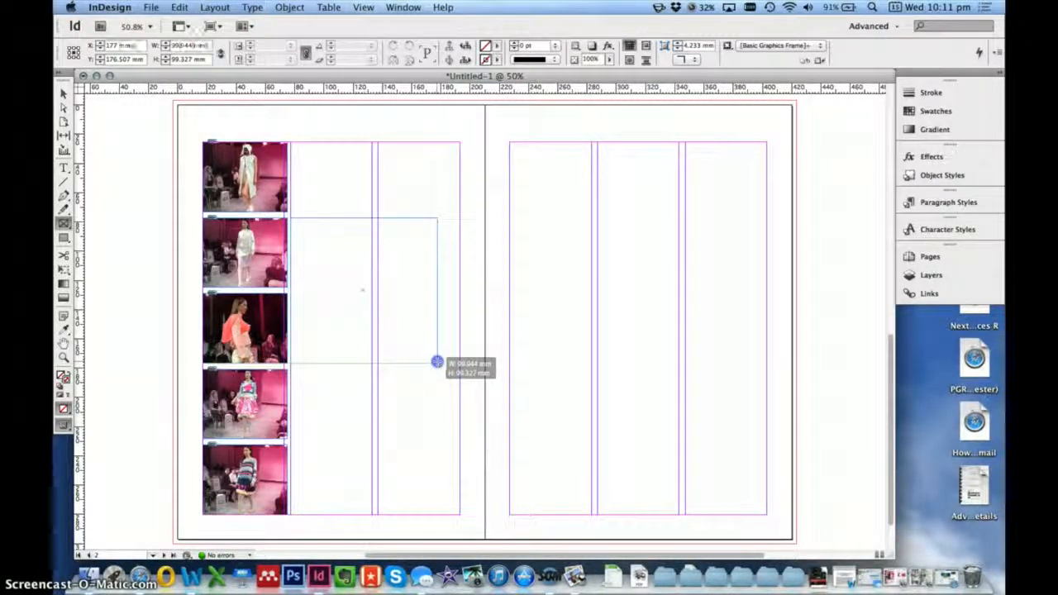
pyautogui.moveTo(438, 362); pyautogui.dragTo(459, 363)
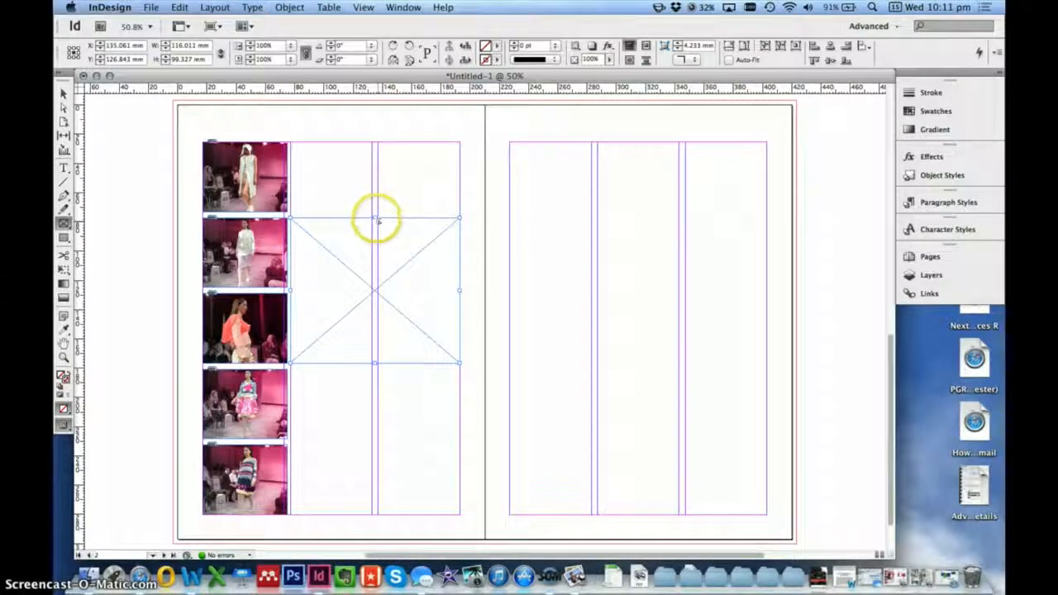
# Try to adjust the upper edge of the new picture frame, undoing the stray frame drawn over it
pyautogui.moveTo(374, 217); pyautogui.dragTo(375, 231)
pyautogui.press('super+z')
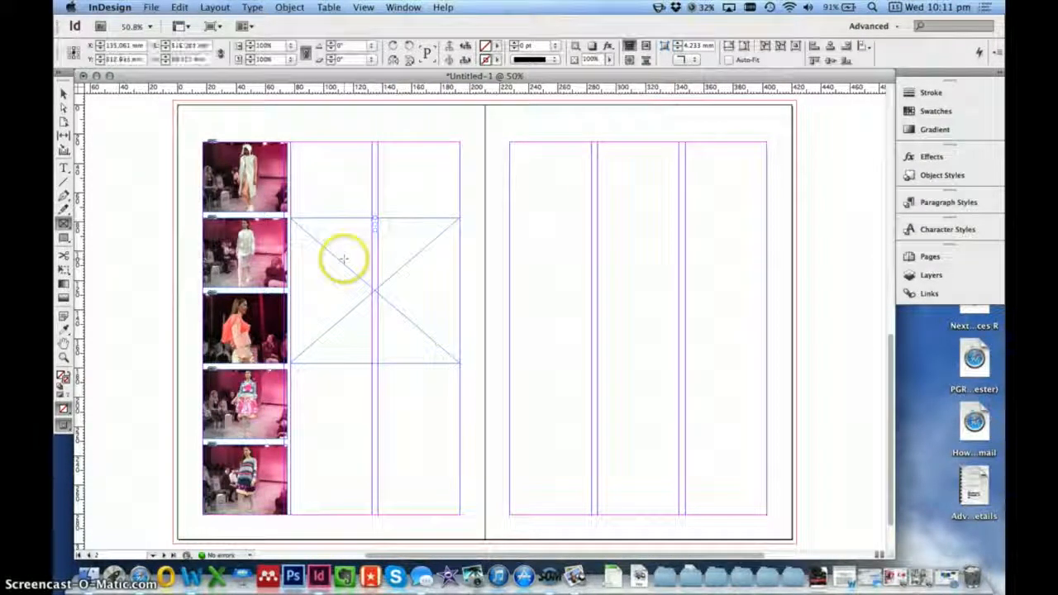
pyautogui.click(63, 93)
pyautogui.moveTo(375, 218)
pyautogui.mouseDown()
pyautogui.moveTo(380, 255)
pyautogui.moveTo(374, 219)
pyautogui.mouseUp()
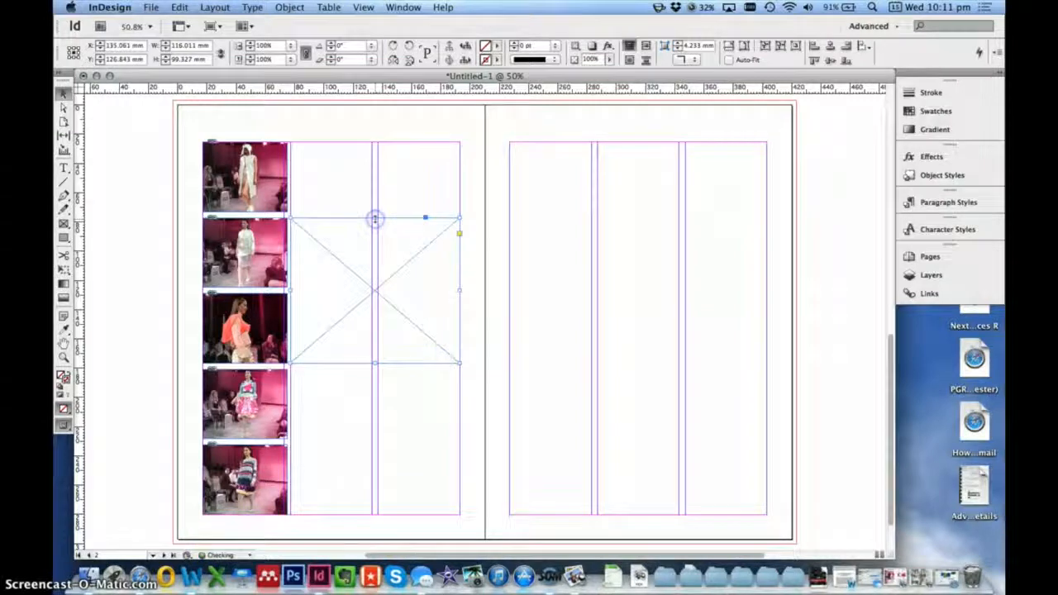
# Place Fashion Image.jpg from the Images folder into the large picture frame beside the photo column
pyautogui.click(361, 377)
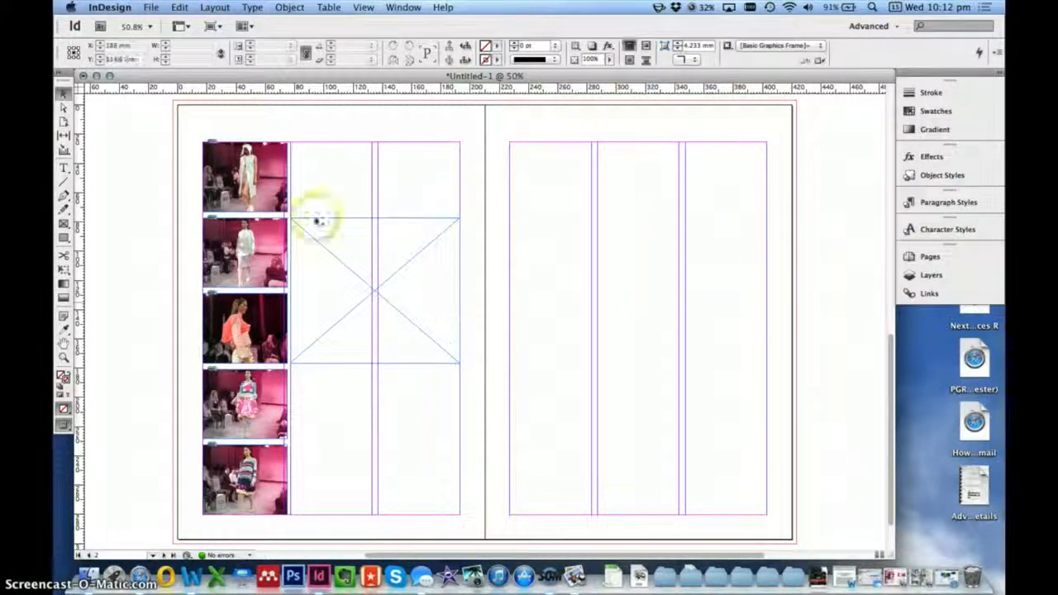
pyautogui.click(358, 225)
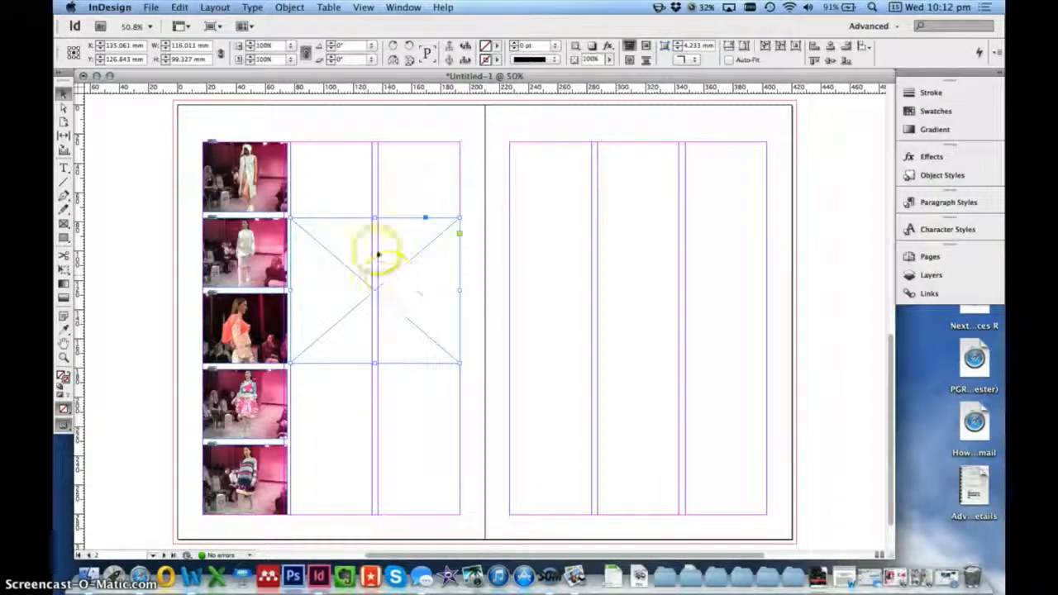
pyautogui.click(151, 7)
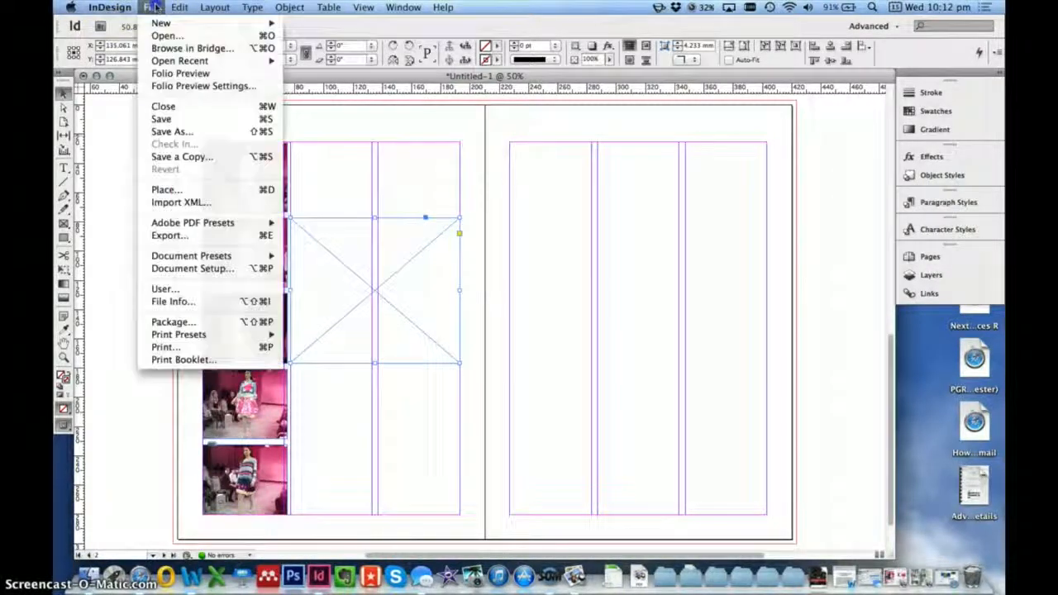
pyautogui.click(169, 188)
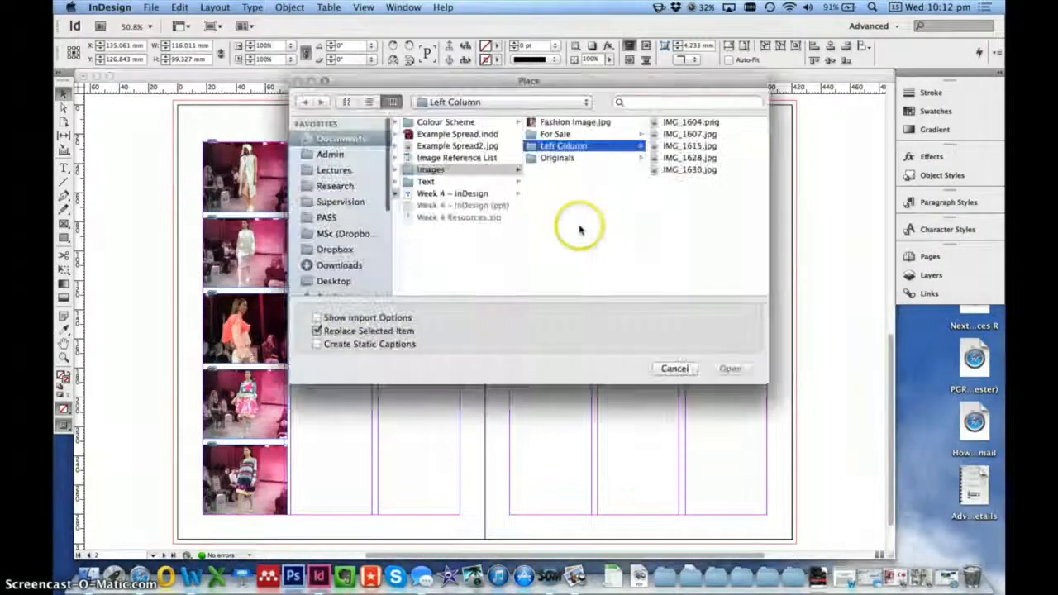
pyautogui.click(575, 123)
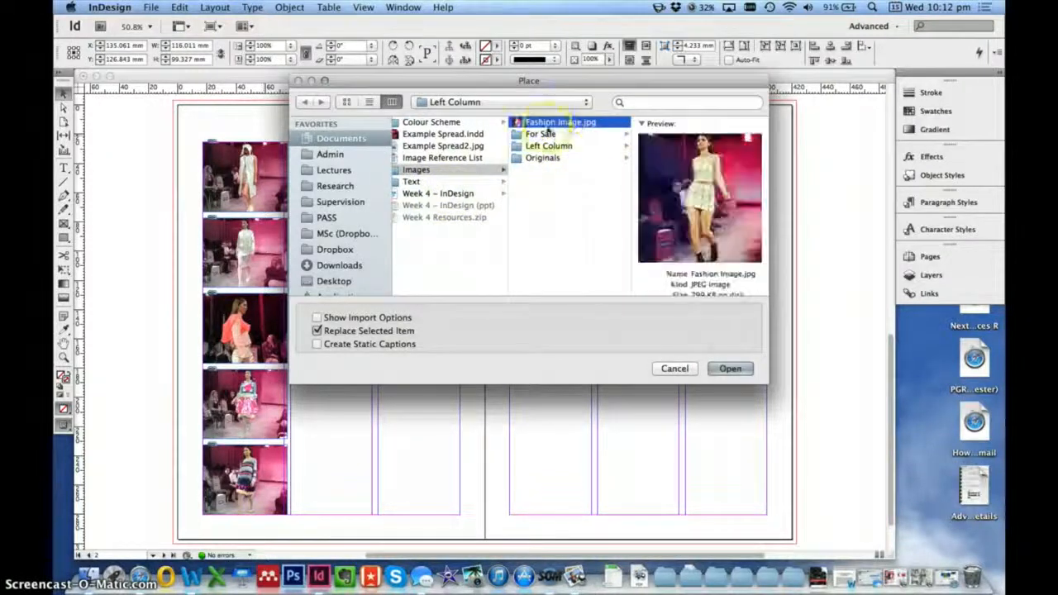
pyautogui.click(730, 369)
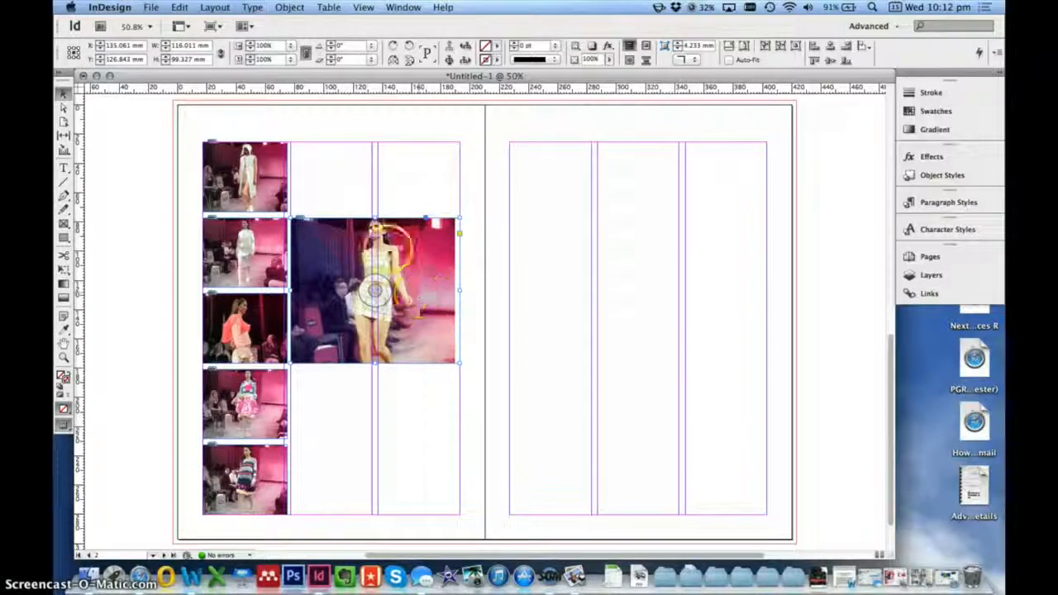
# Enlarge the image inside the large frame proportionally to about 116 by 121 mm so it fills the frame's full width
pyautogui.click(63, 357)
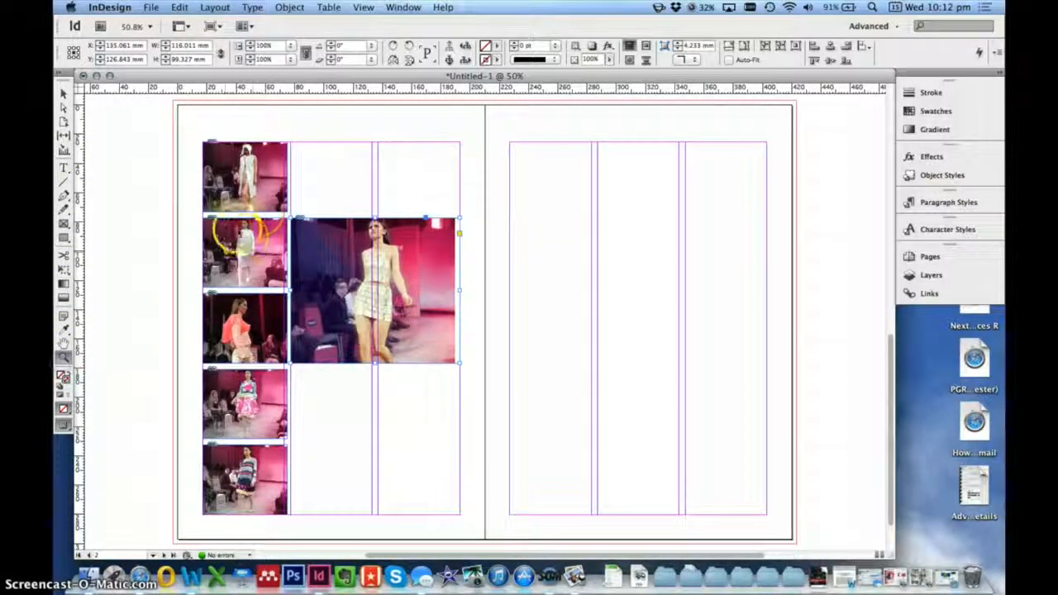
pyautogui.moveTo(279, 199); pyautogui.dragTo(477, 378)
pyautogui.click(64, 93)
pyautogui.click(473, 326)
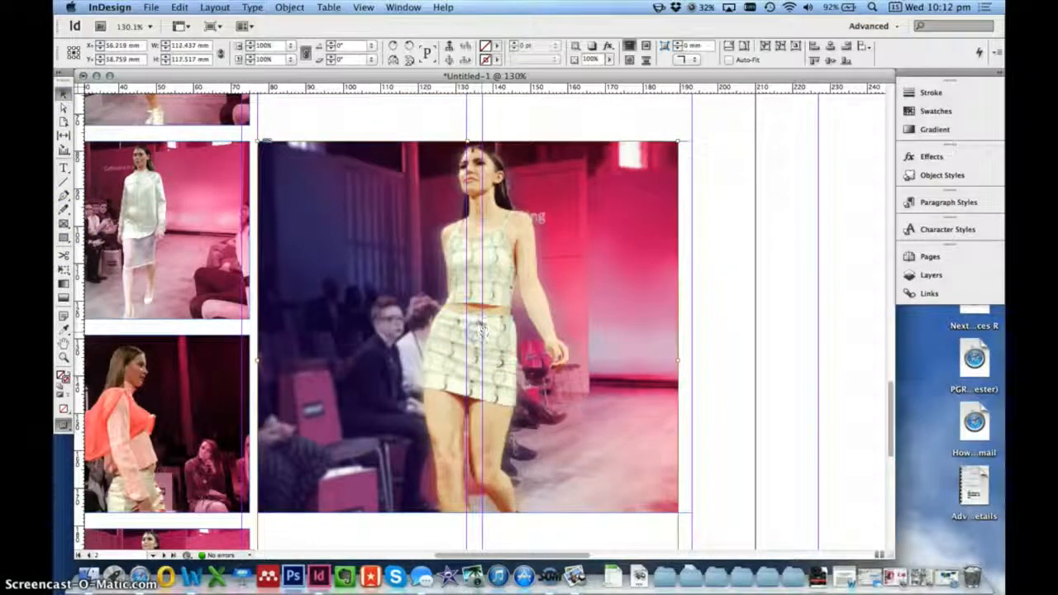
pyautogui.click(714, 228)
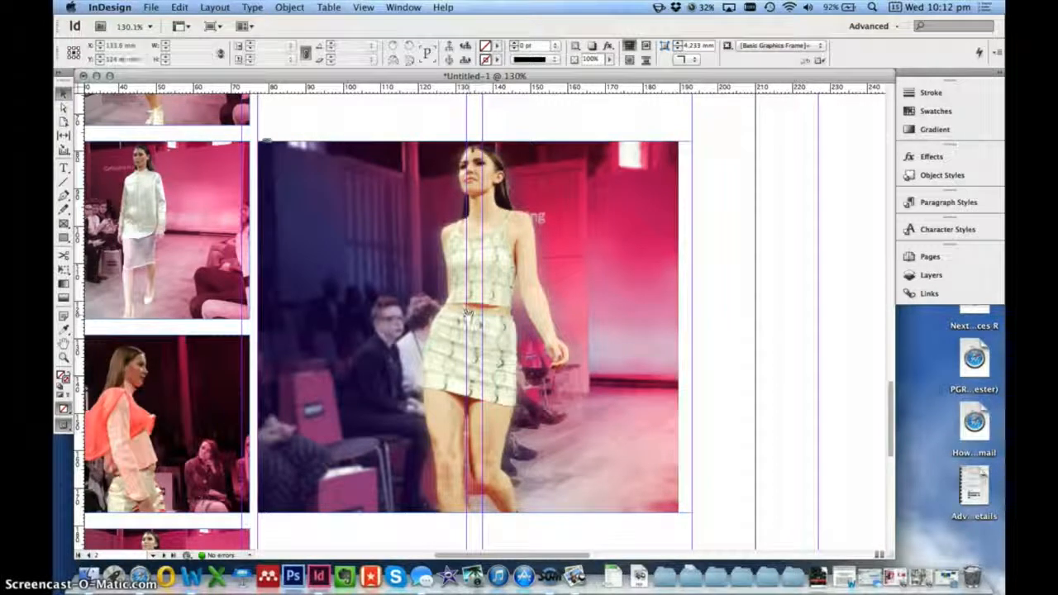
pyautogui.click(469, 320)
pyautogui.click(714, 221)
pyautogui.click(481, 286)
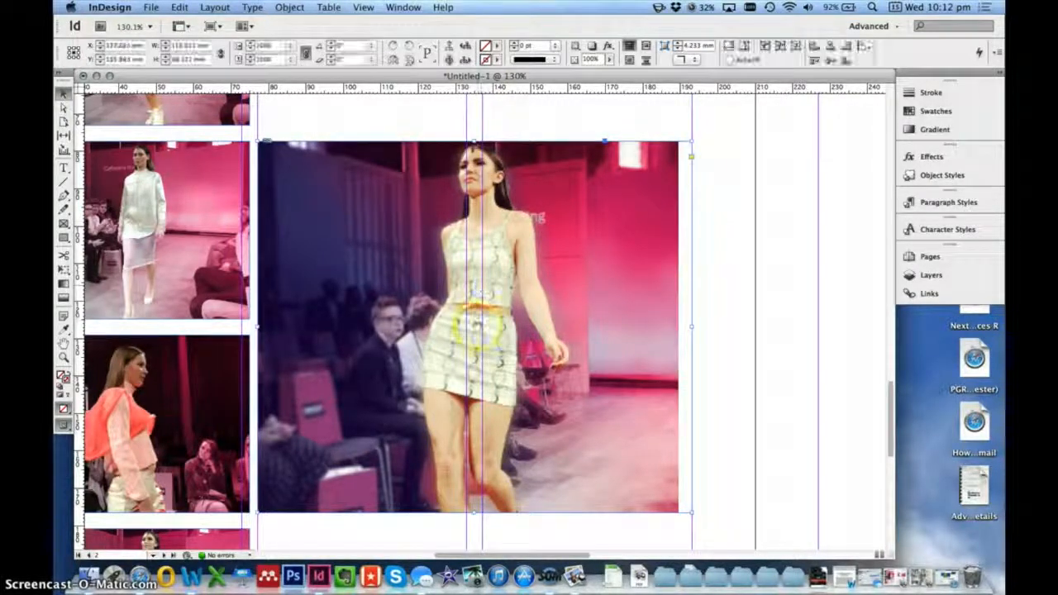
pyautogui.click(739, 288)
pyautogui.click(472, 326)
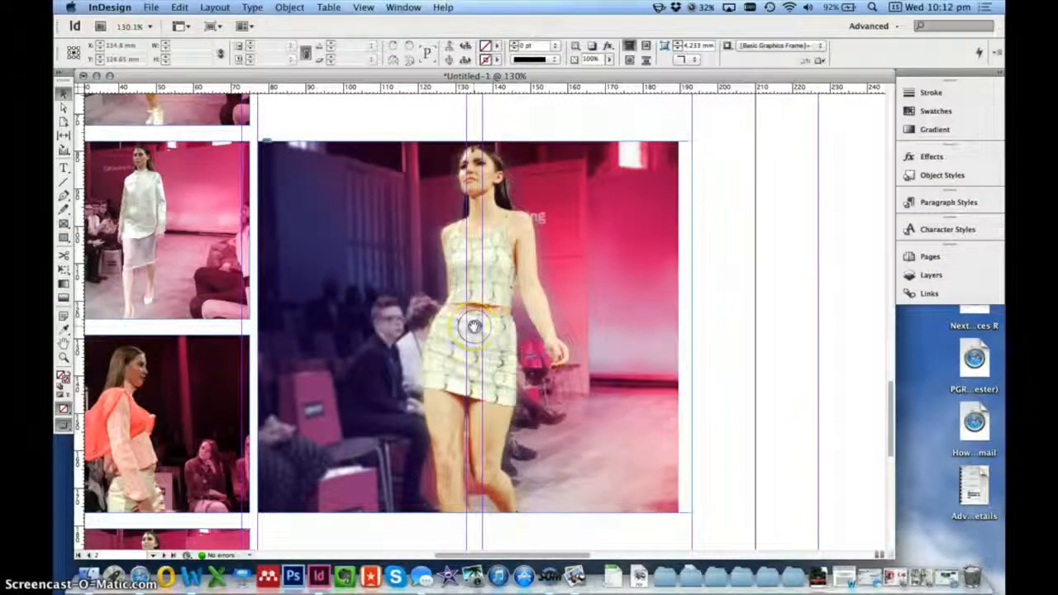
pyautogui.click(474, 326)
pyautogui.click(474, 326)
pyautogui.click(473, 327)
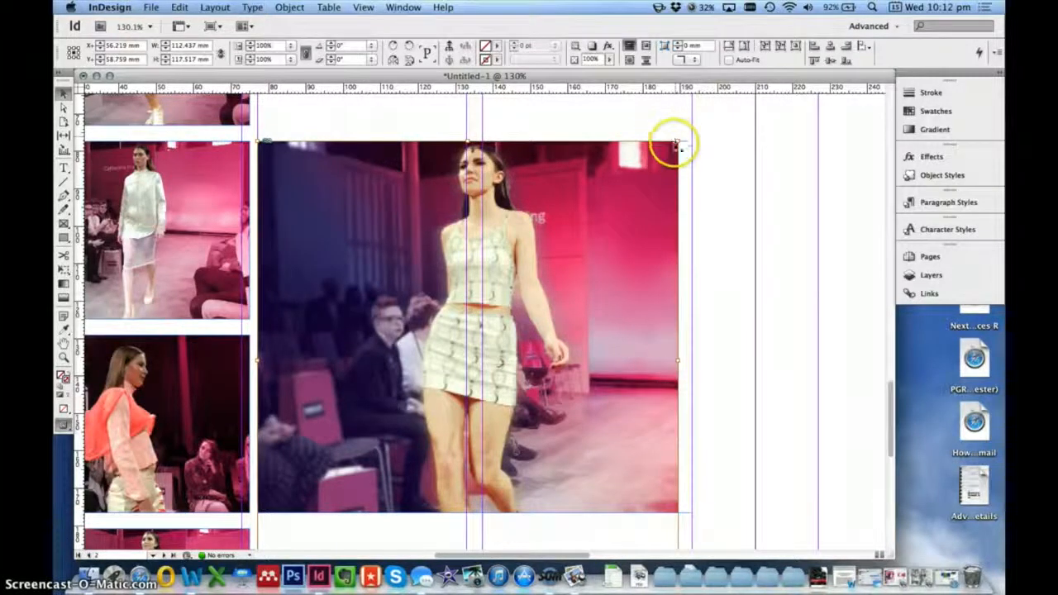
pyautogui.moveTo(684, 518); pyautogui.dragTo(690, 133)
# Shift the enlarged image down inside its frame so its upper edge meets the frame's upper edge and the model's head shows
pyautogui.click(458, 280)
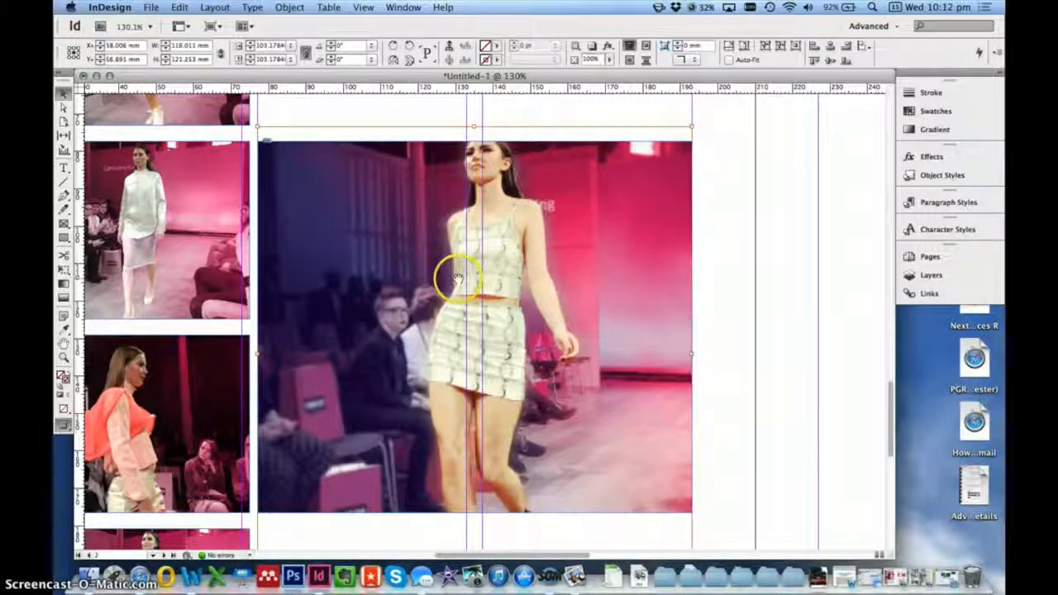
pyautogui.moveTo(494, 282); pyautogui.dragTo(495, 297)
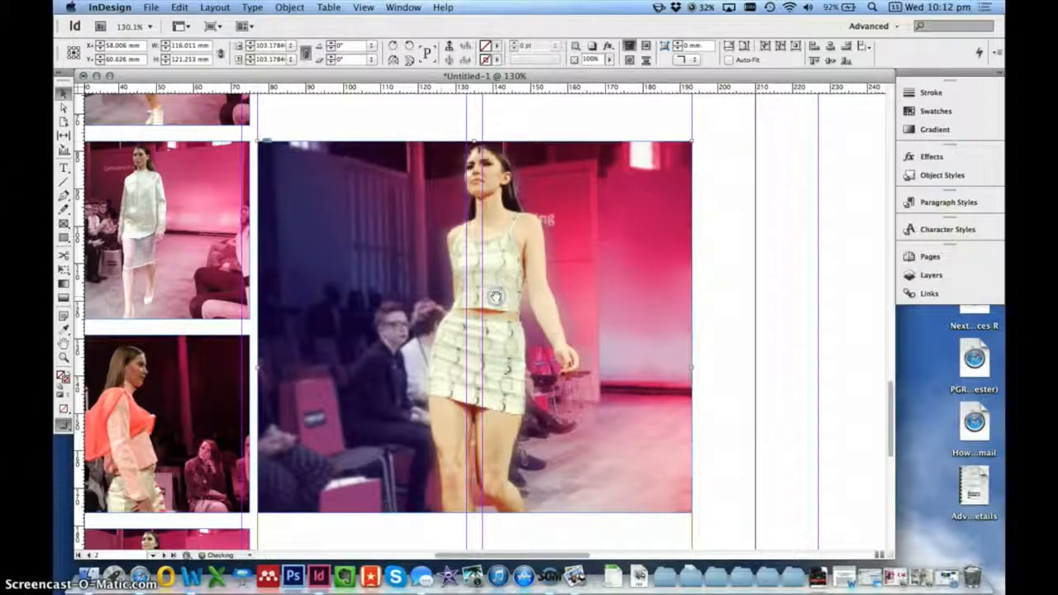
pyautogui.click(732, 155)
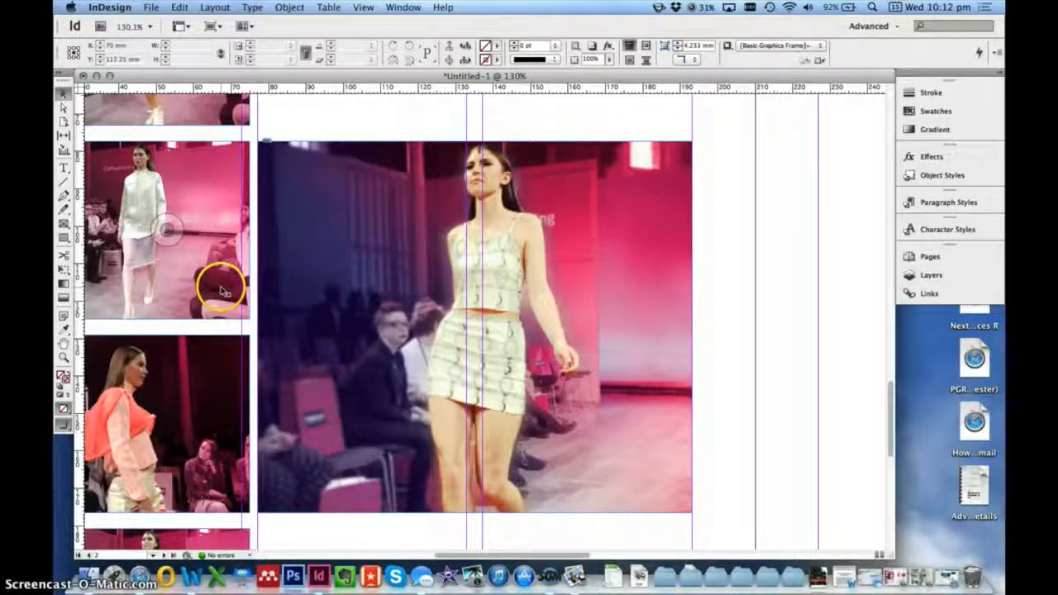
# Select all five photos in the first column and narrow their frames together to about 56 mm so they end at the column guide
pyautogui.hscroll(-3, 219, 289)
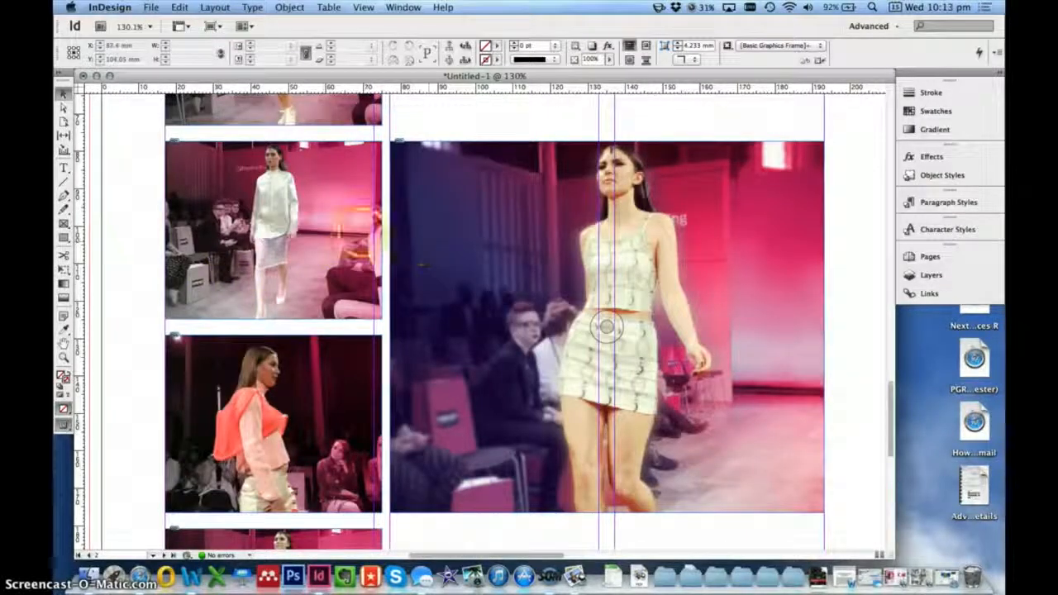
pyautogui.click(323, 231)
pyautogui.scroll(10, 324, 233)
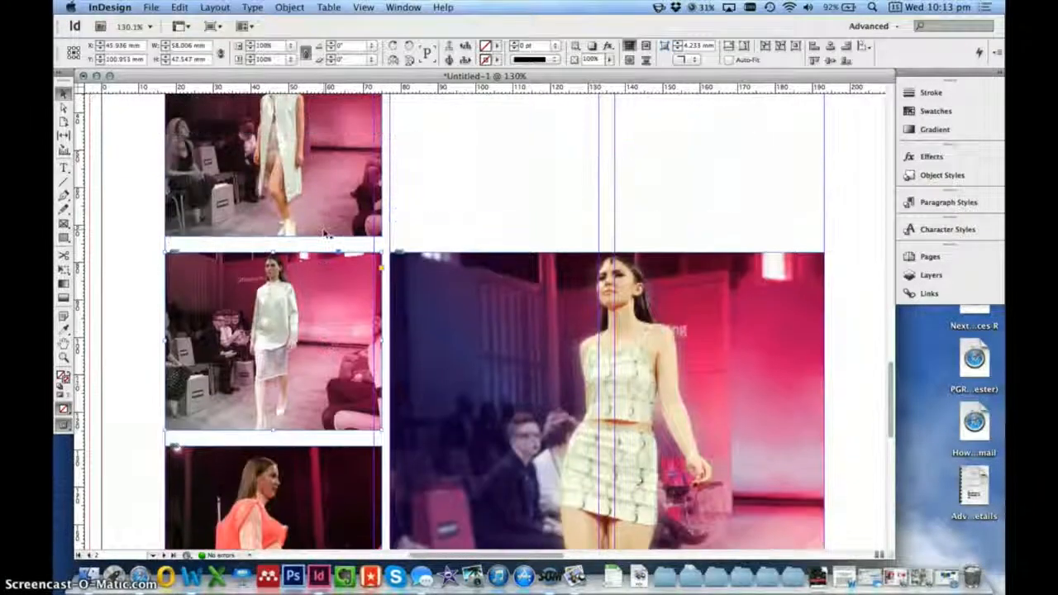
pyautogui.scroll(-10, 323, 231)
pyautogui.click(319, 238)
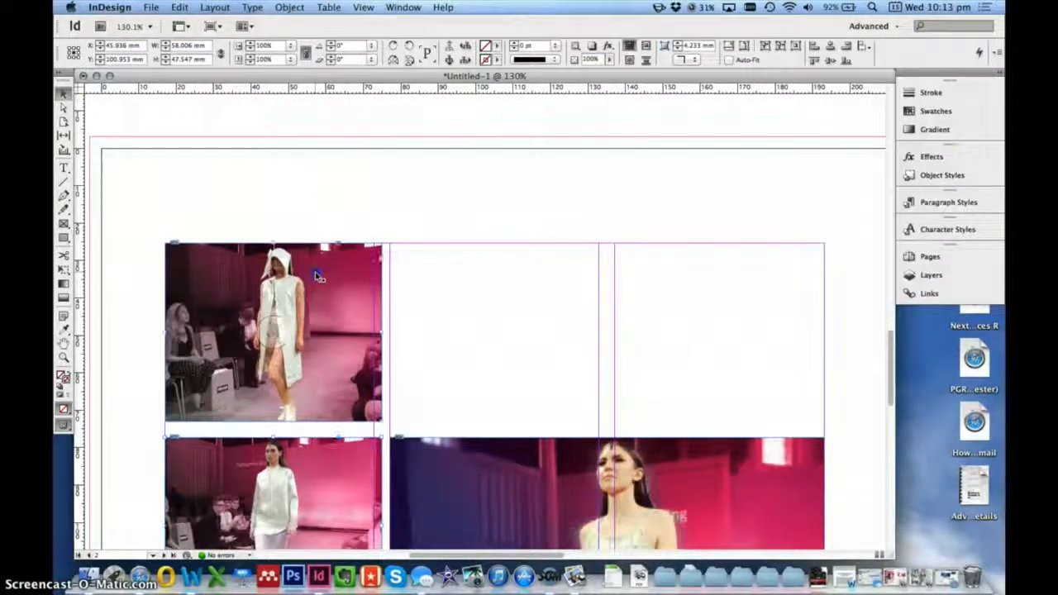
pyautogui.scroll(-4, 320, 278)
pyautogui.click(315, 368)
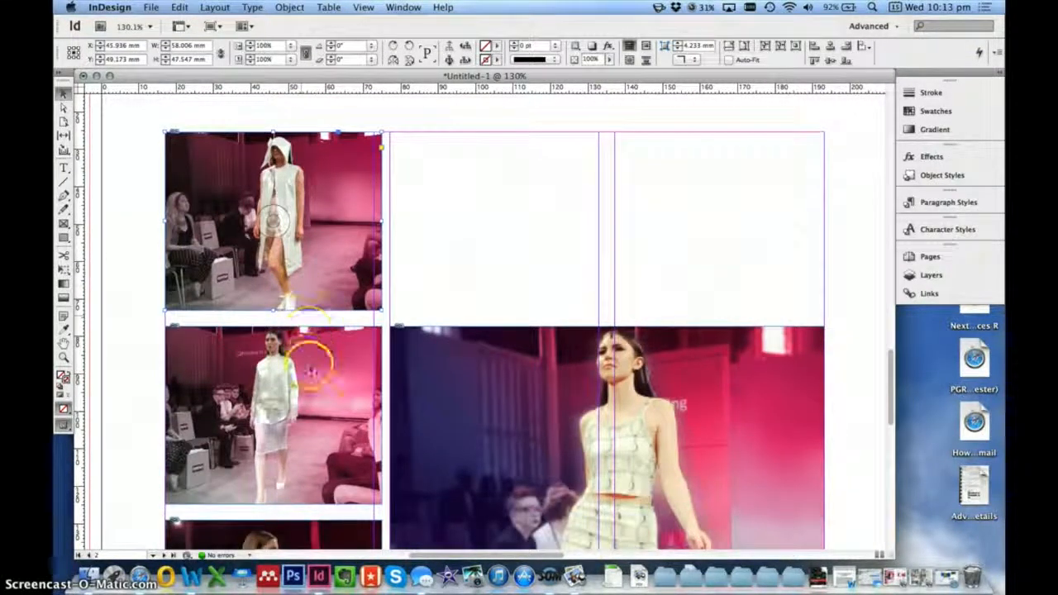
pyautogui.scroll(-11, 310, 383)
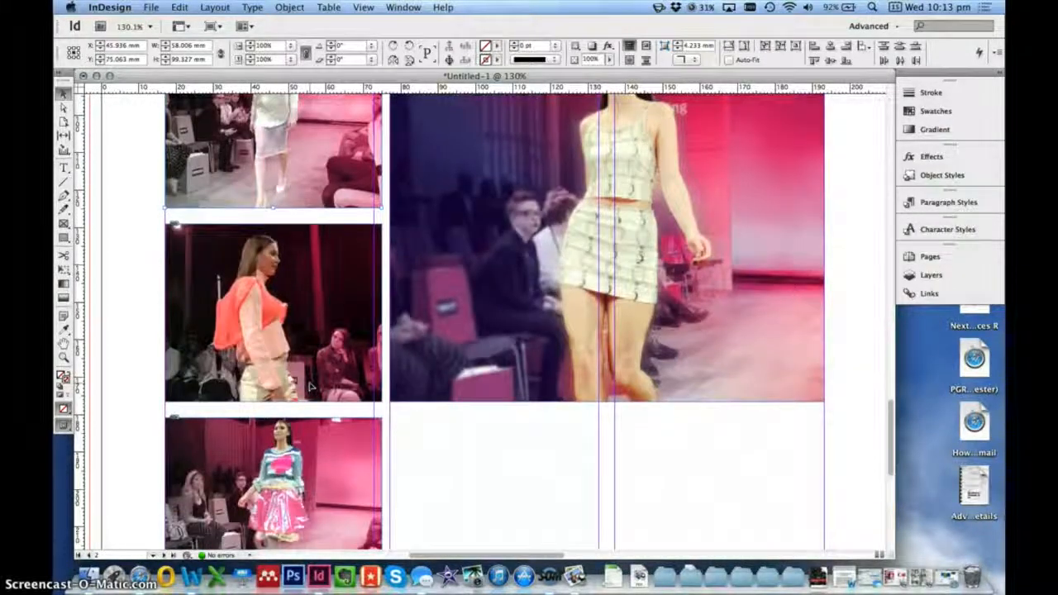
pyautogui.click(312, 328)
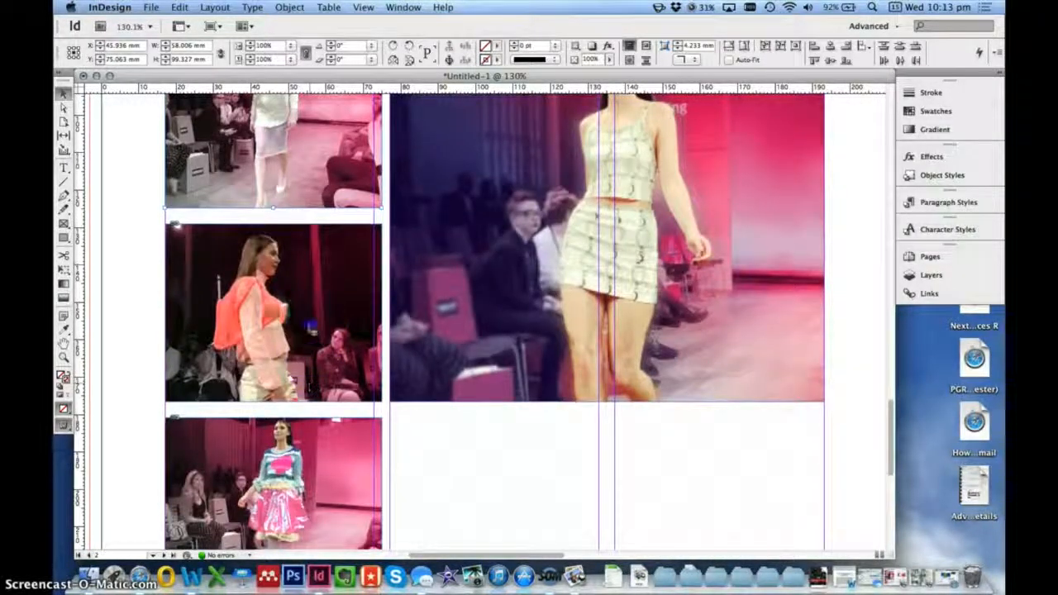
pyautogui.scroll(-5, 313, 330)
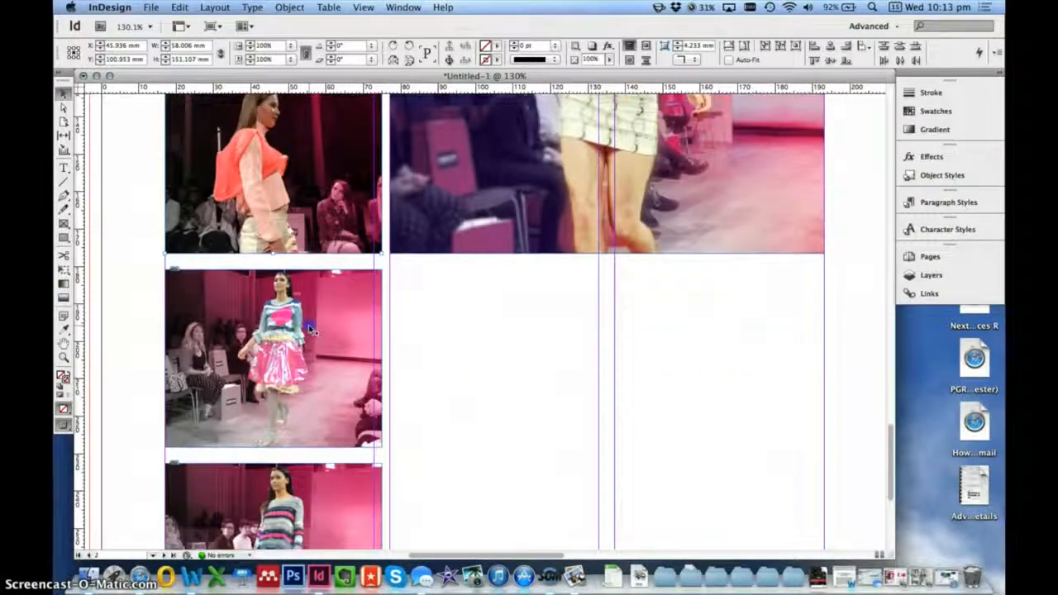
pyautogui.click(308, 325)
pyautogui.scroll(-6, 312, 331)
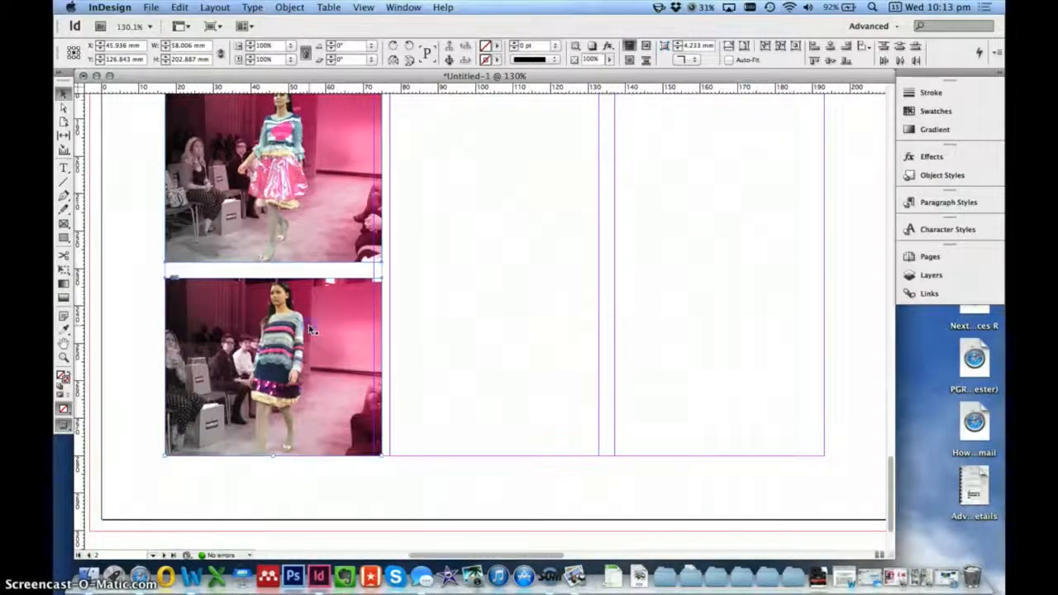
pyautogui.scroll(8, 313, 331)
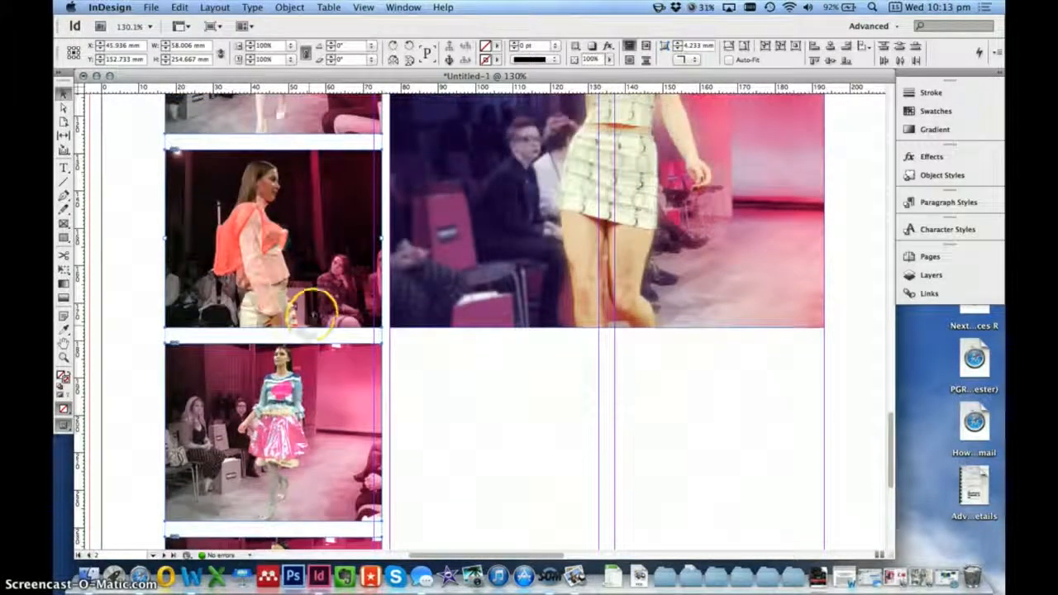
pyautogui.moveTo(376, 241); pyautogui.dragTo(373, 248)
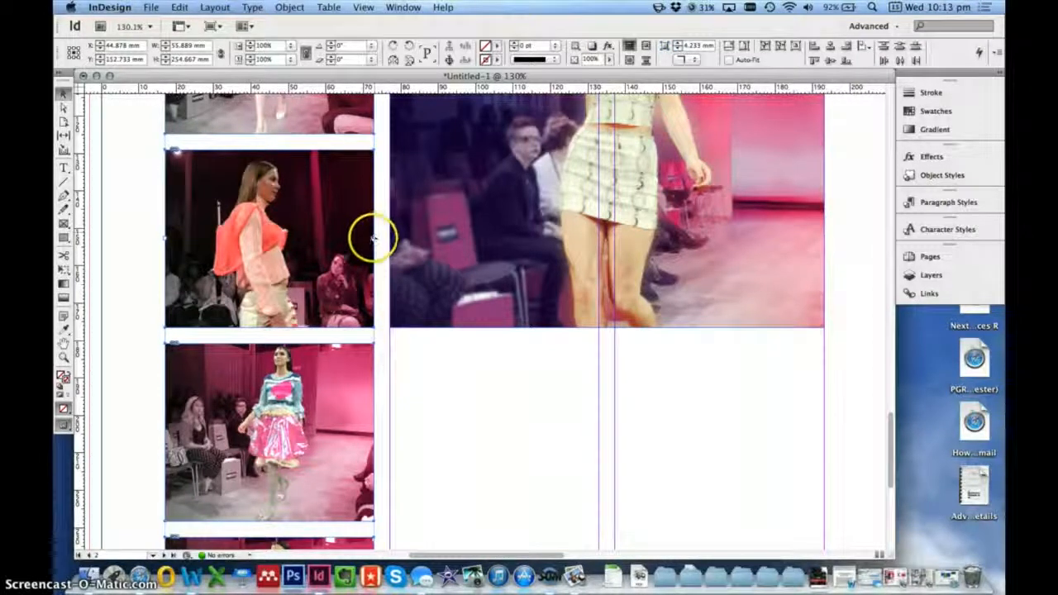
pyautogui.moveTo(367, 237)
pyautogui.mouseDown()
pyautogui.moveTo(351, 238)
pyautogui.moveTo(374, 238)
pyautogui.mouseUp()
pyautogui.click(436, 401)
# Look over page 2 to check the gap between the photo column and the large picture, and fit the whole spread in view
pyautogui.click(508, 375)
pyautogui.scroll(5, 508, 375)
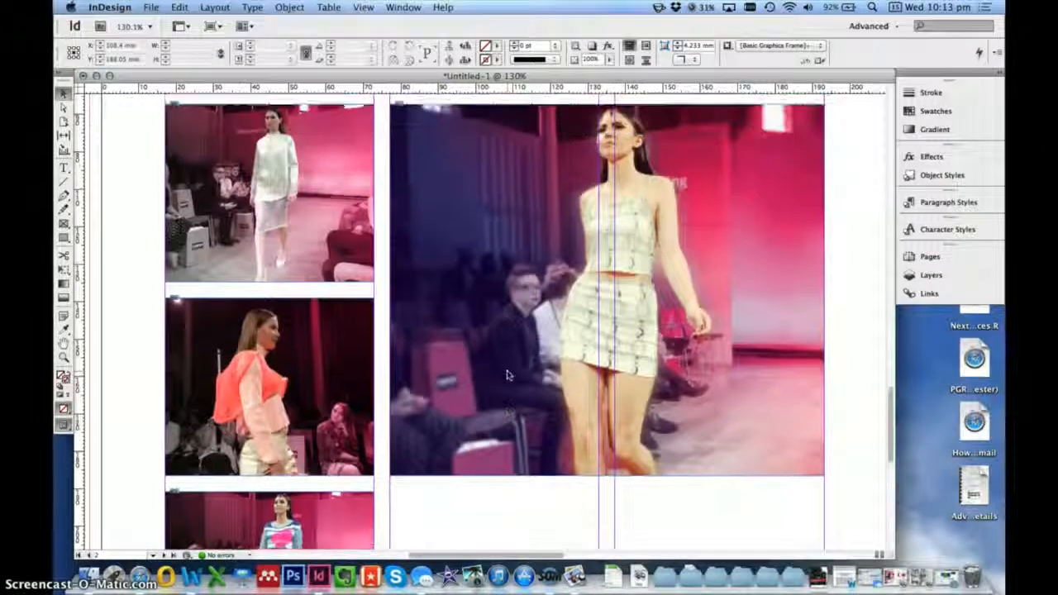
pyautogui.scroll(-8, 507, 376)
pyautogui.scroll(3, 507, 375)
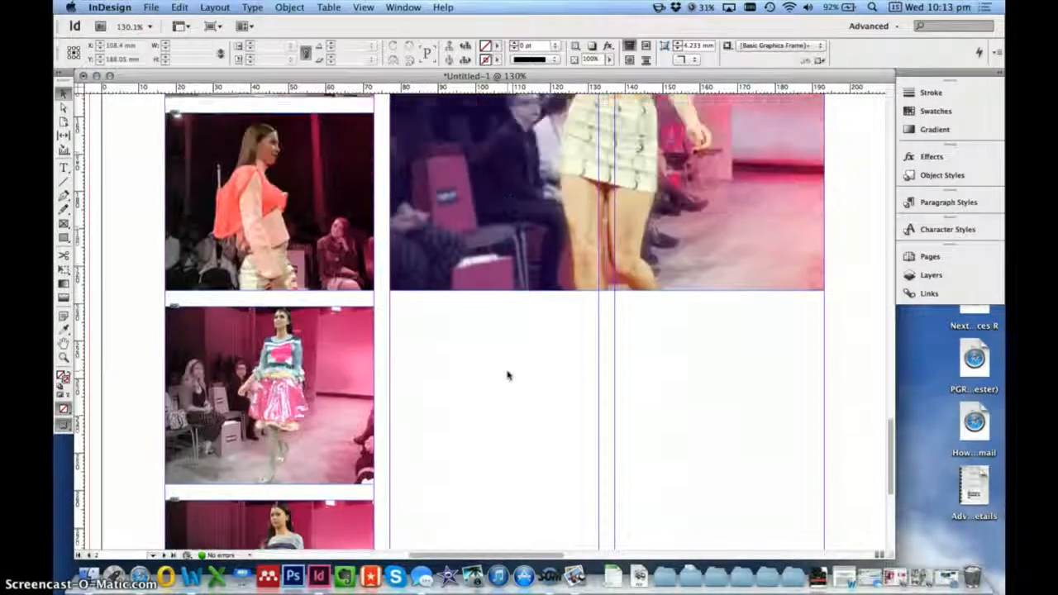
pyautogui.scroll(-10, 508, 376)
pyautogui.click(514, 361)
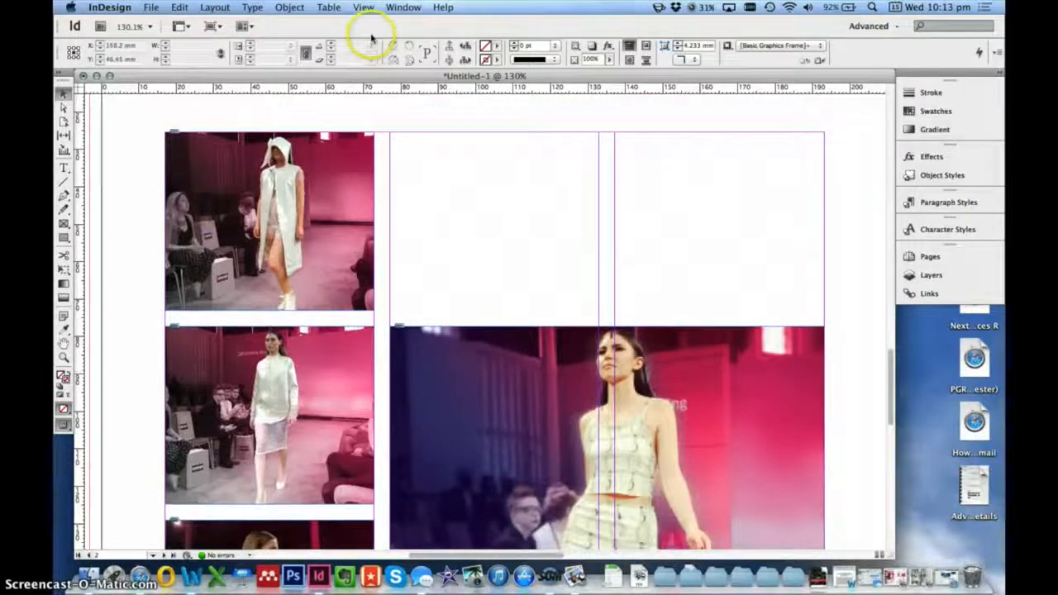
pyautogui.click(364, 7)
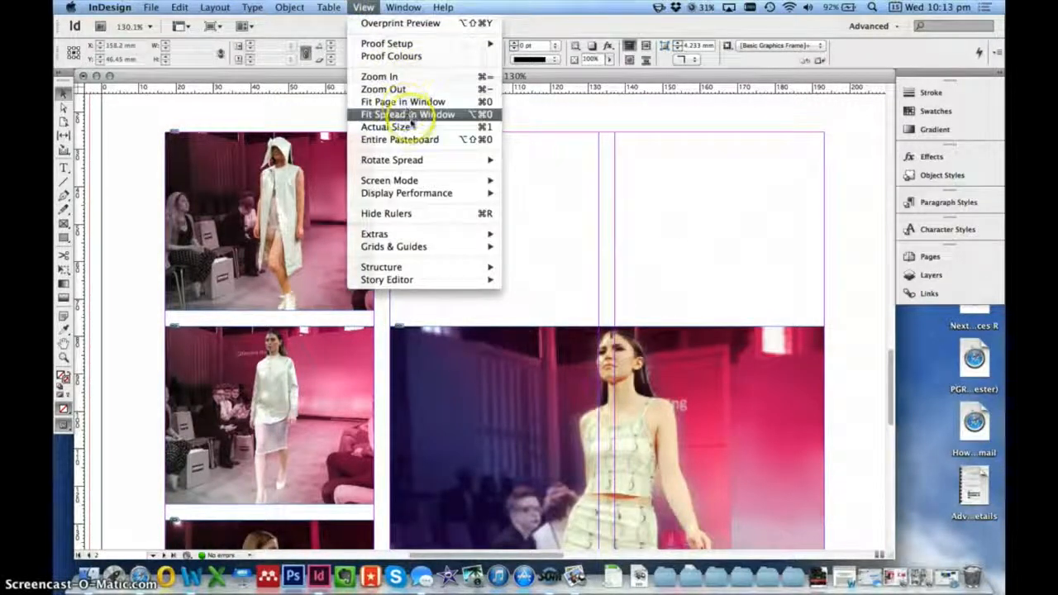
pyautogui.click(429, 115)
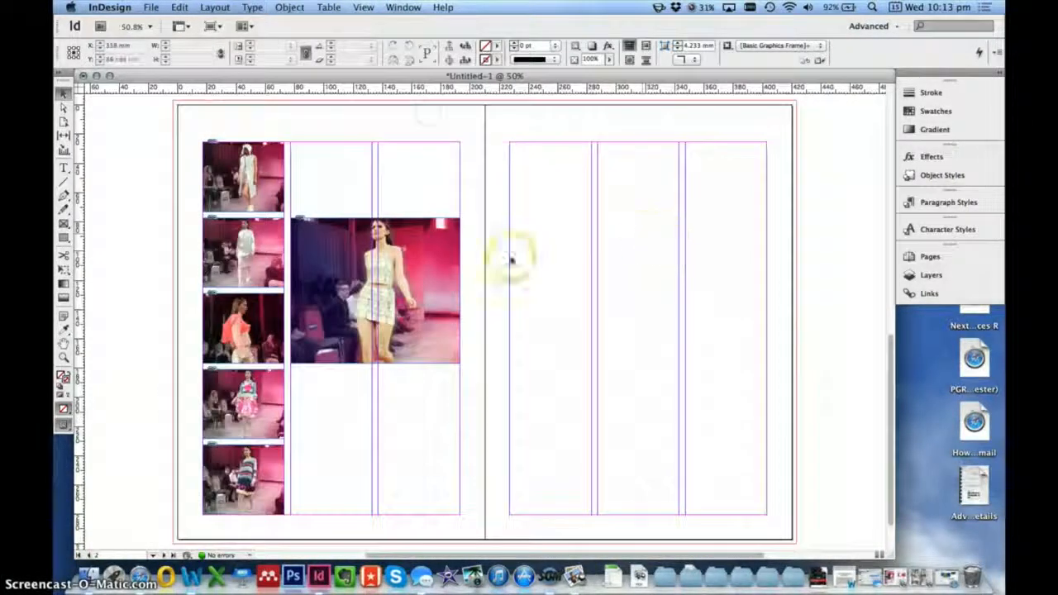
# Draw a text frame across the second and third columns above the large picture, enter "Fashion on Fire in Manchester" and select that text
pyautogui.click(63, 168)
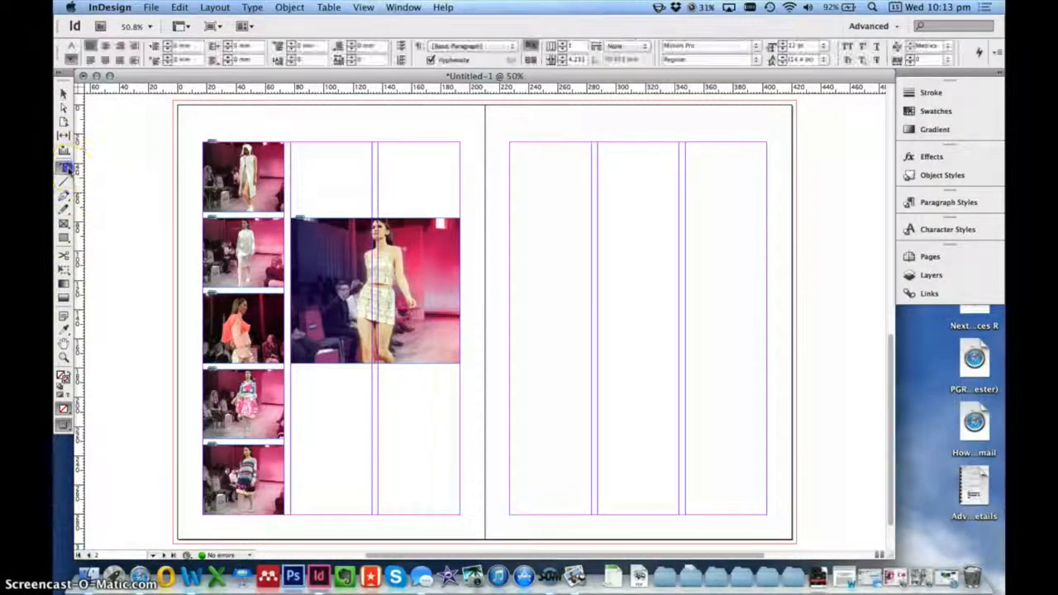
pyautogui.click(64, 222)
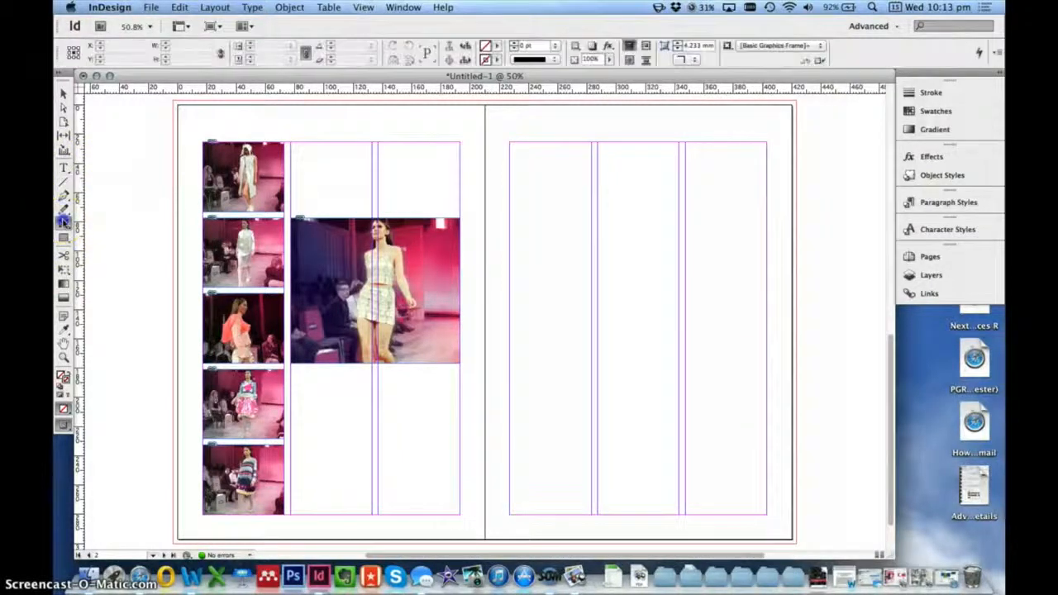
pyautogui.click(63, 167)
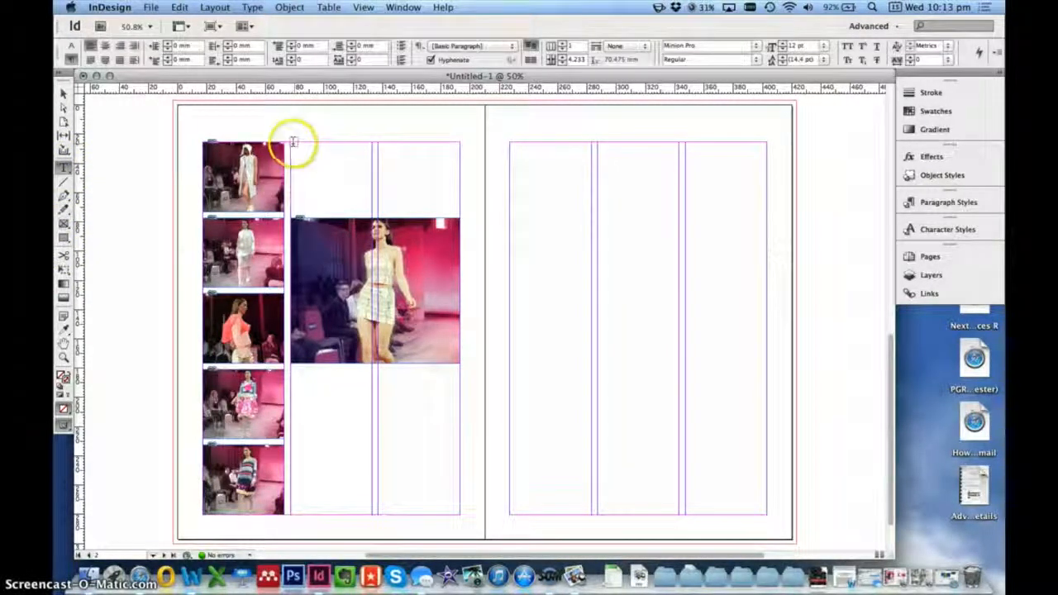
pyautogui.moveTo(291, 145); pyautogui.dragTo(462, 191)
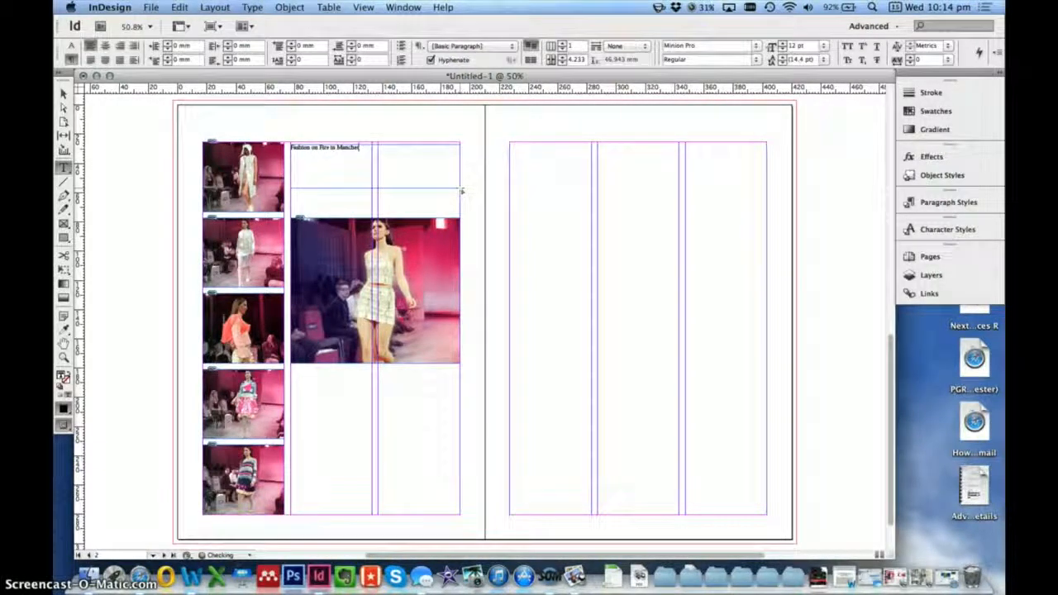
pyautogui.click(399, 162)
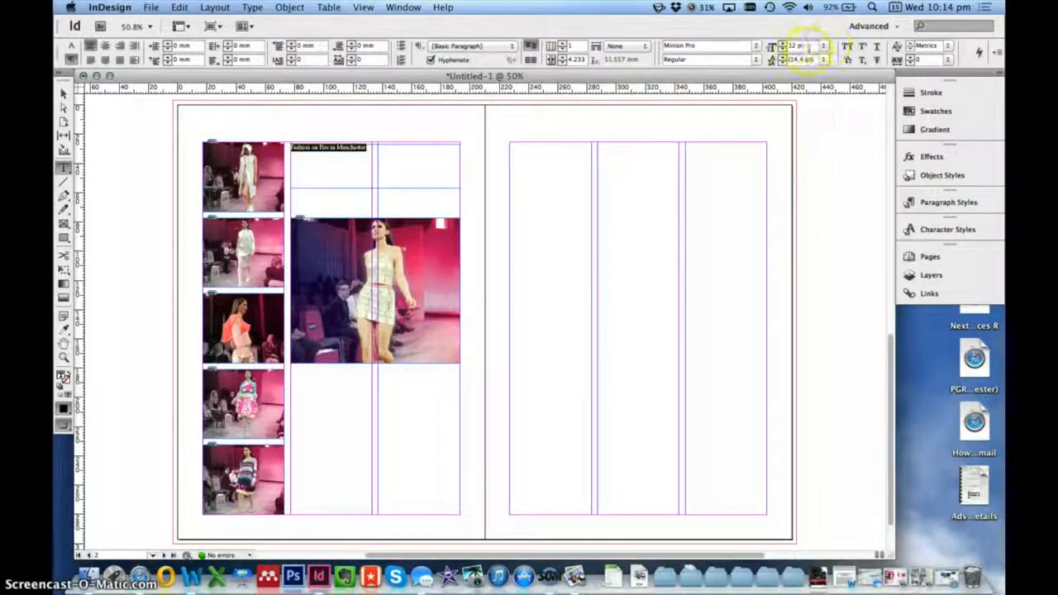
# Enlarge the selected headline text to 43 pt
pyautogui.click(782, 43)
pyautogui.click(782, 43)
pyautogui.click(782, 43)
pyautogui.click(782, 43)
pyautogui.click(782, 44)
pyautogui.click(782, 44)
pyautogui.click(782, 44)
pyautogui.click(782, 44)
pyautogui.click(782, 44)
pyautogui.click(782, 44)
pyautogui.click(782, 44)
pyautogui.click(782, 44)
pyautogui.click(783, 43)
pyautogui.click(782, 43)
pyautogui.click(782, 44)
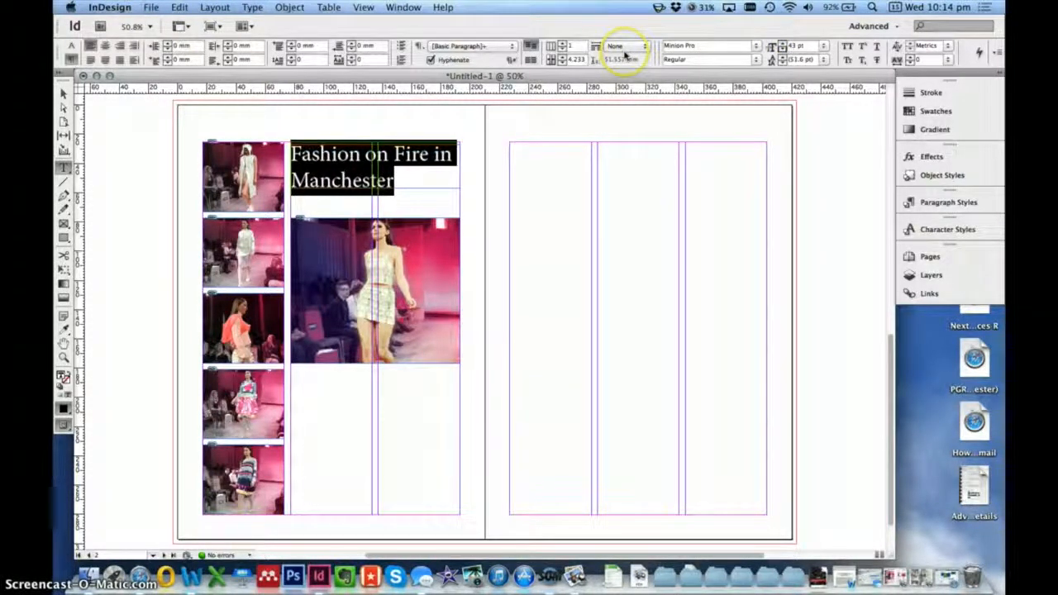
# Set the headline's font to Dubstep Dungeons
pyautogui.click(755, 46)
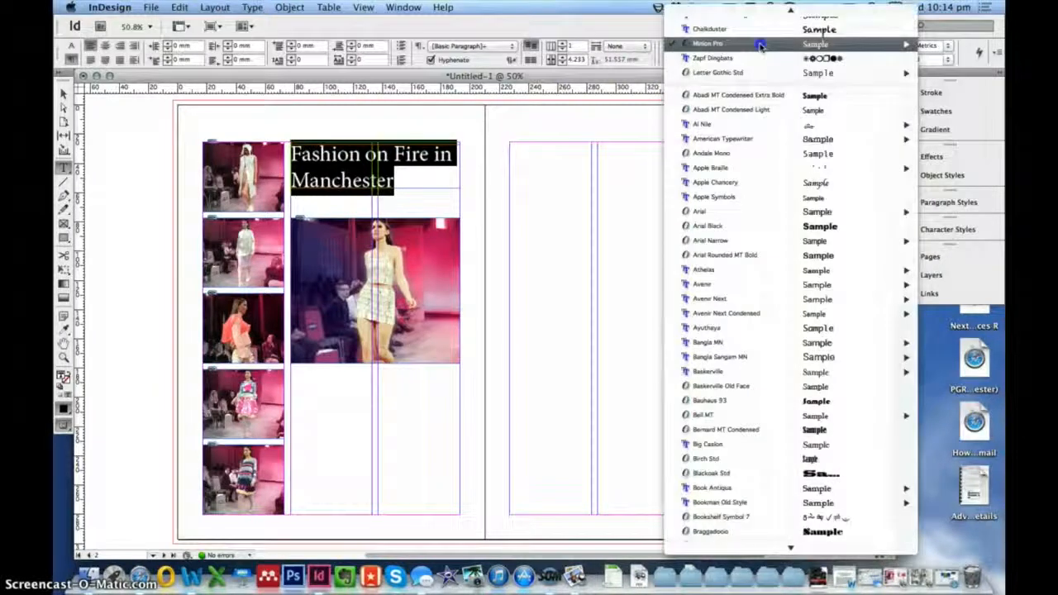
pyautogui.scroll(-5, 777, 116)
pyautogui.moveTo(806, 124)
pyautogui.scroll(-10, 806, 124)
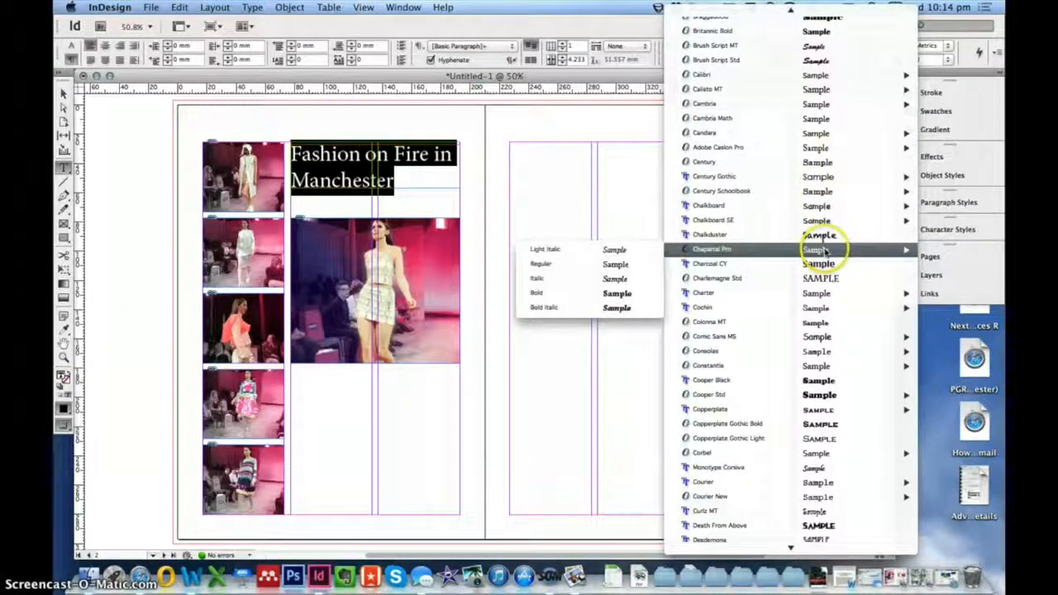
pyautogui.moveTo(808, 351)
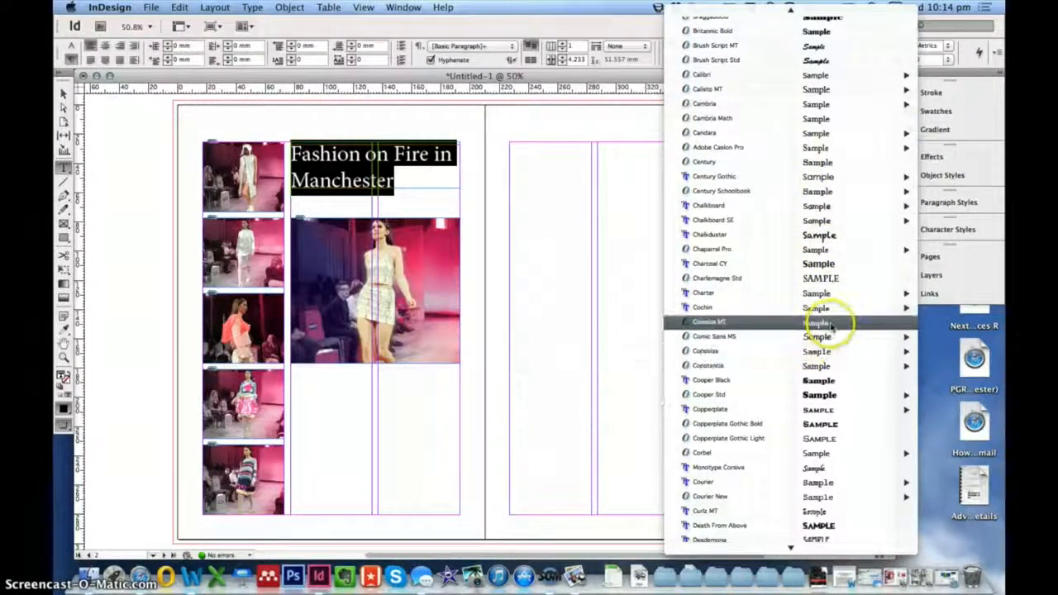
pyautogui.scroll(-3, 831, 328)
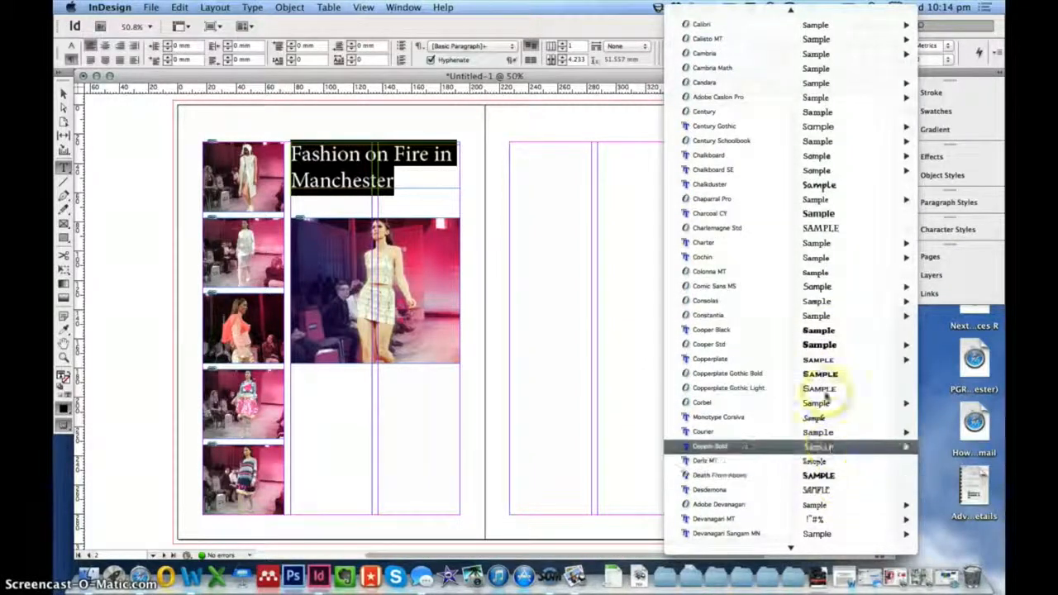
pyautogui.scroll(15, 856, 169)
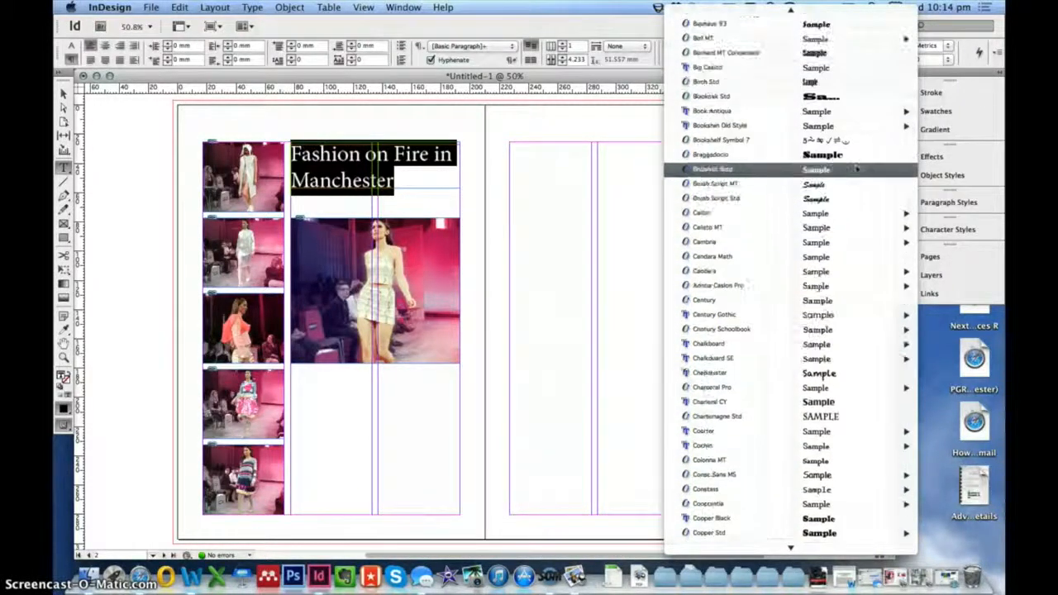
pyautogui.scroll(-11, 856, 169)
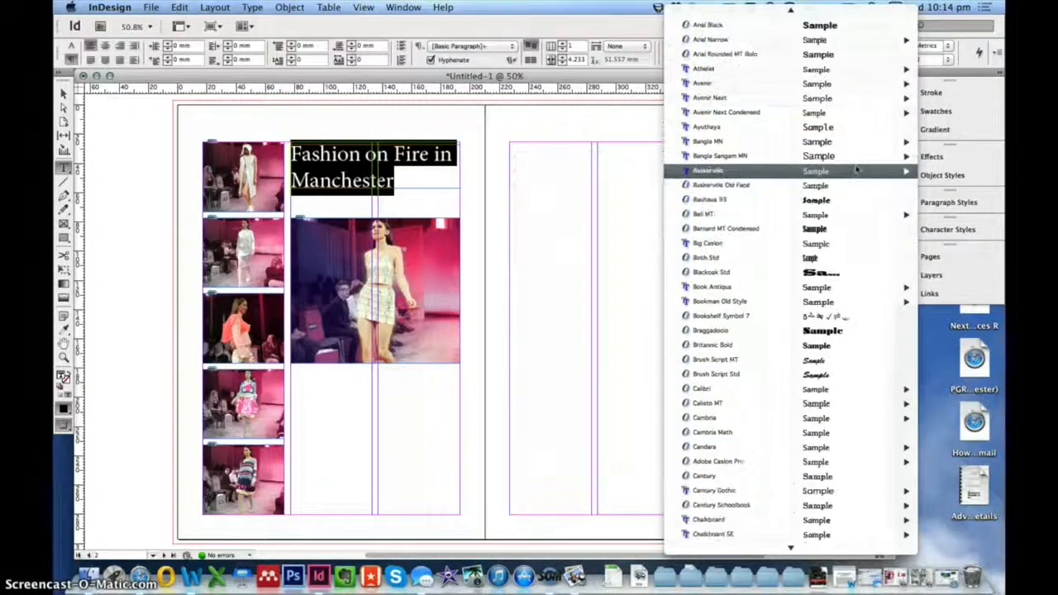
pyautogui.scroll(-11, 824, 355)
pyautogui.scroll(-20, 824, 356)
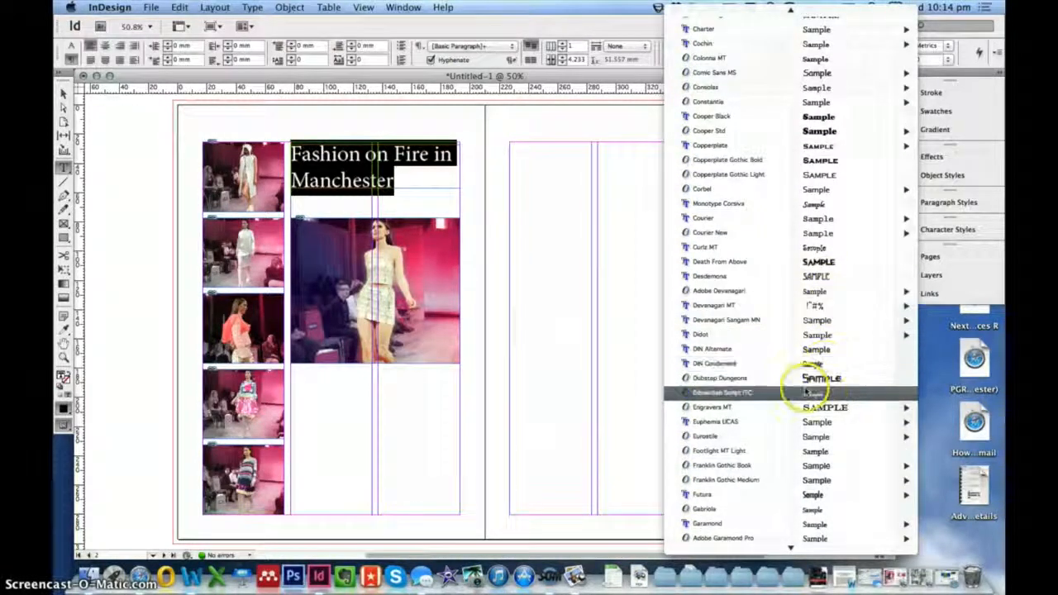
pyautogui.click(830, 381)
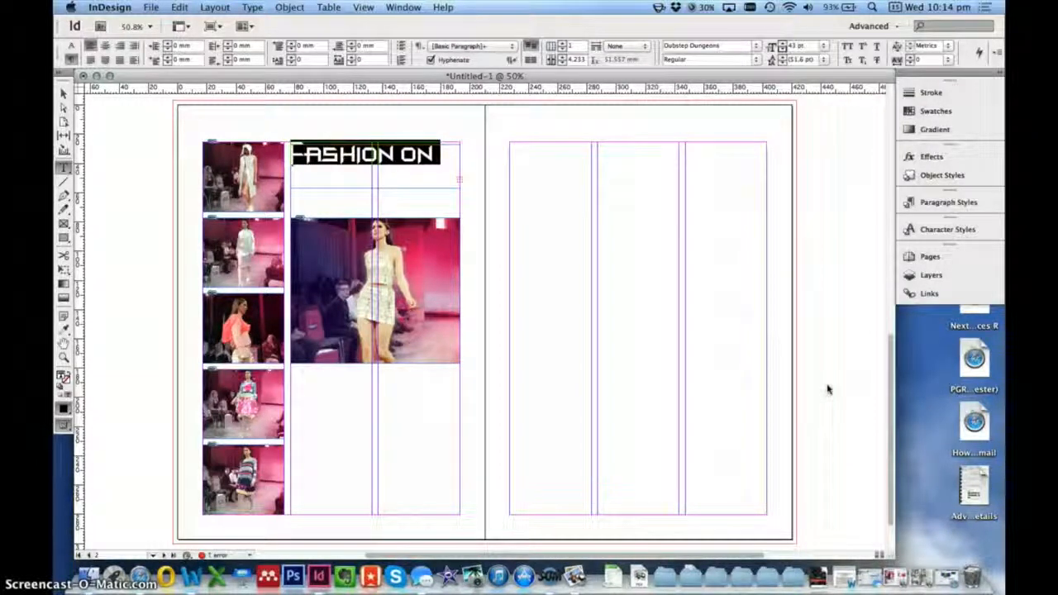
# Reduce the headline's font size to 35 pt so the full text fits its frame on two lines
pyautogui.click(783, 49)
pyautogui.click(783, 50)
pyautogui.click(783, 49)
pyautogui.click(783, 50)
pyautogui.click(783, 49)
pyautogui.click(783, 50)
pyautogui.click(783, 49)
pyautogui.click(783, 50)
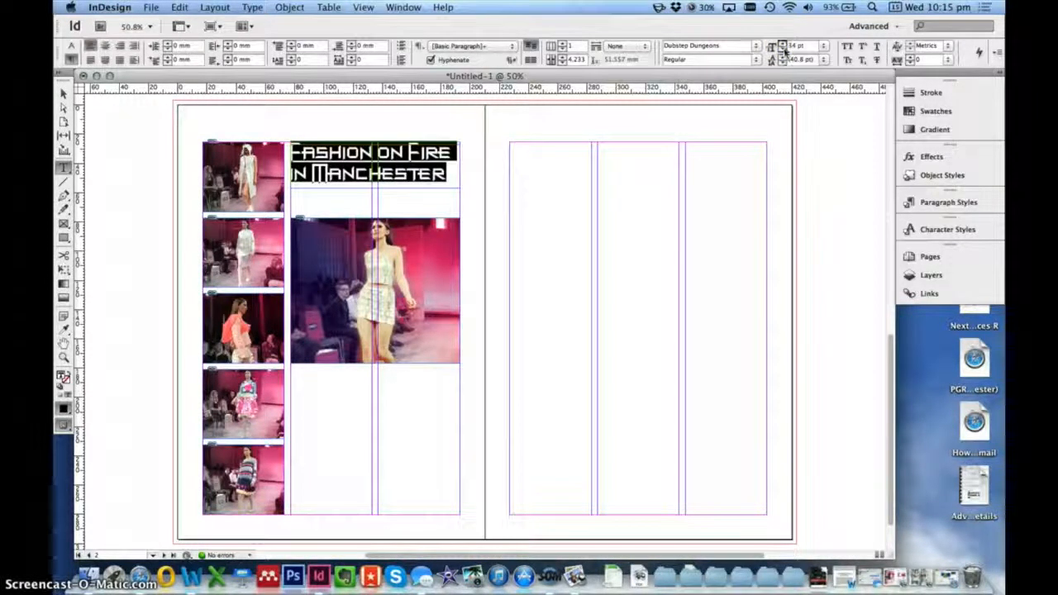
pyautogui.click(783, 44)
pyautogui.click(784, 45)
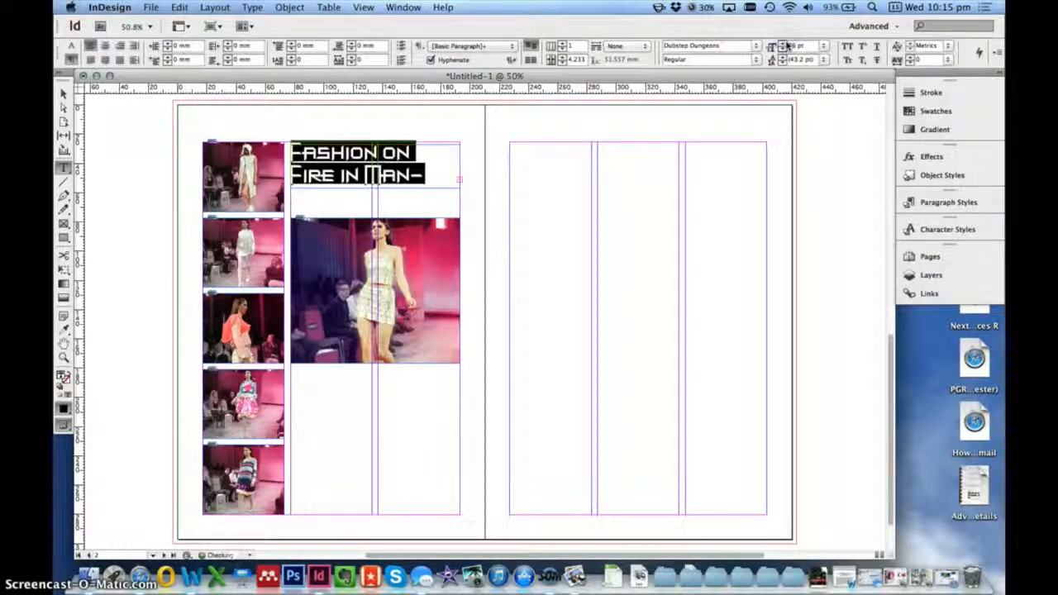
pyautogui.click(784, 51)
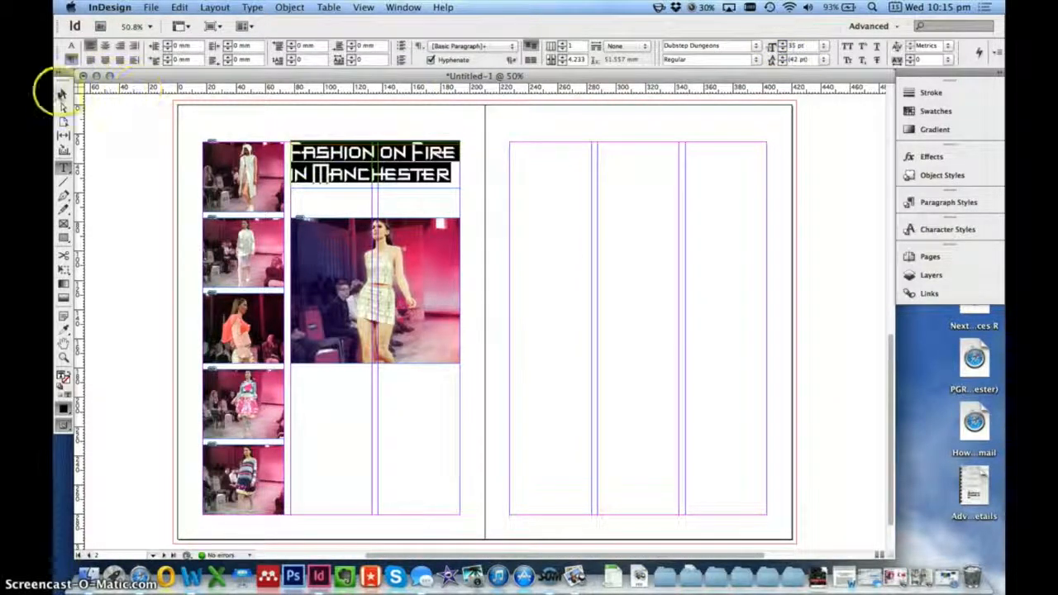
# Move the headline frame straight up to Y 29.25 mm, so it extends above the page margin, and deselect it
pyautogui.click(64, 93)
pyautogui.click(432, 120)
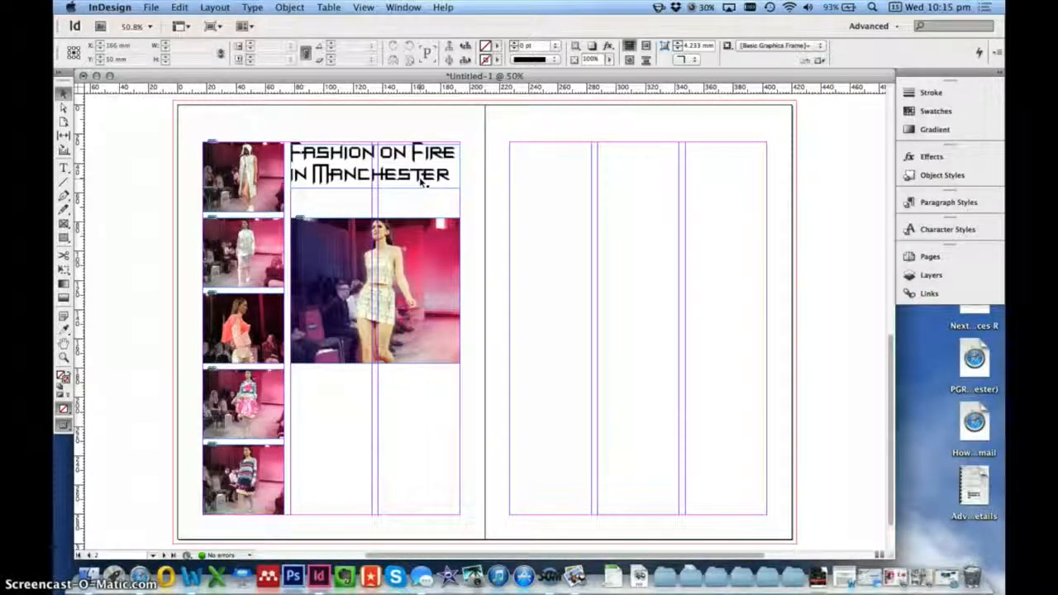
pyautogui.click(411, 166)
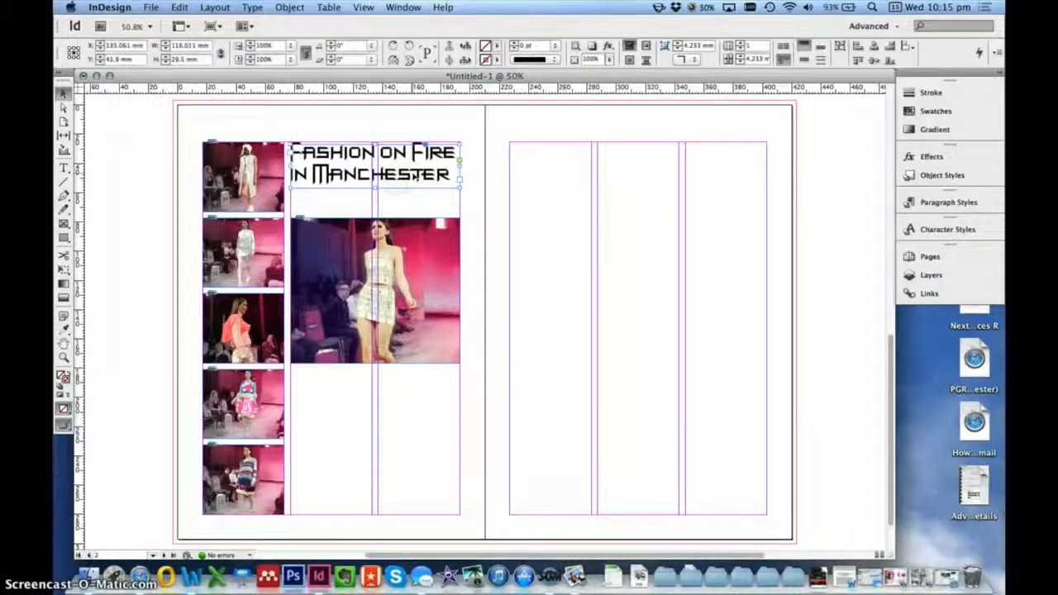
pyautogui.moveTo(411, 165); pyautogui.dragTo(411, 149)
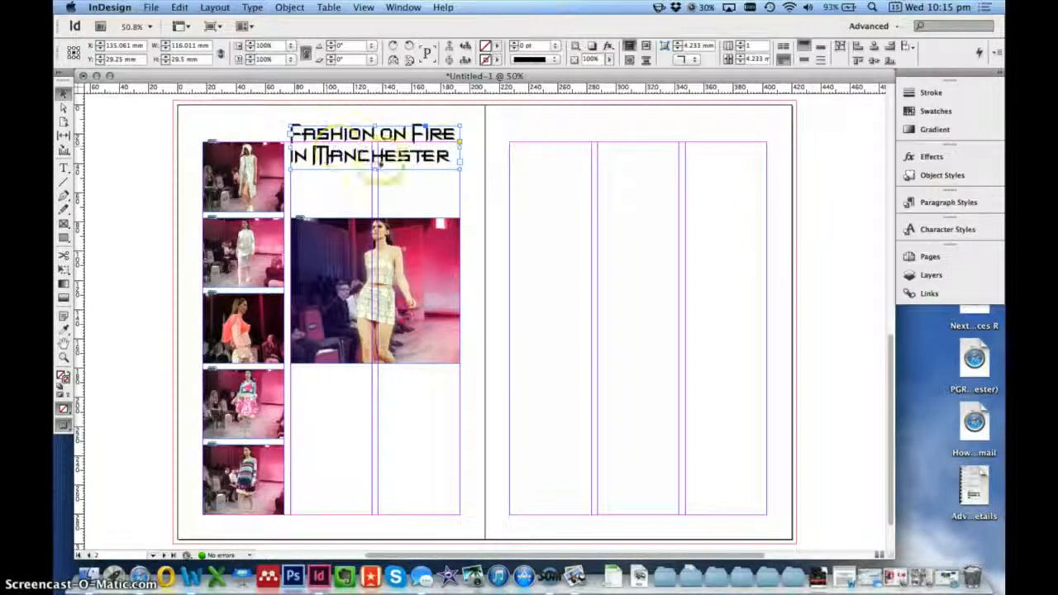
pyautogui.click(386, 183)
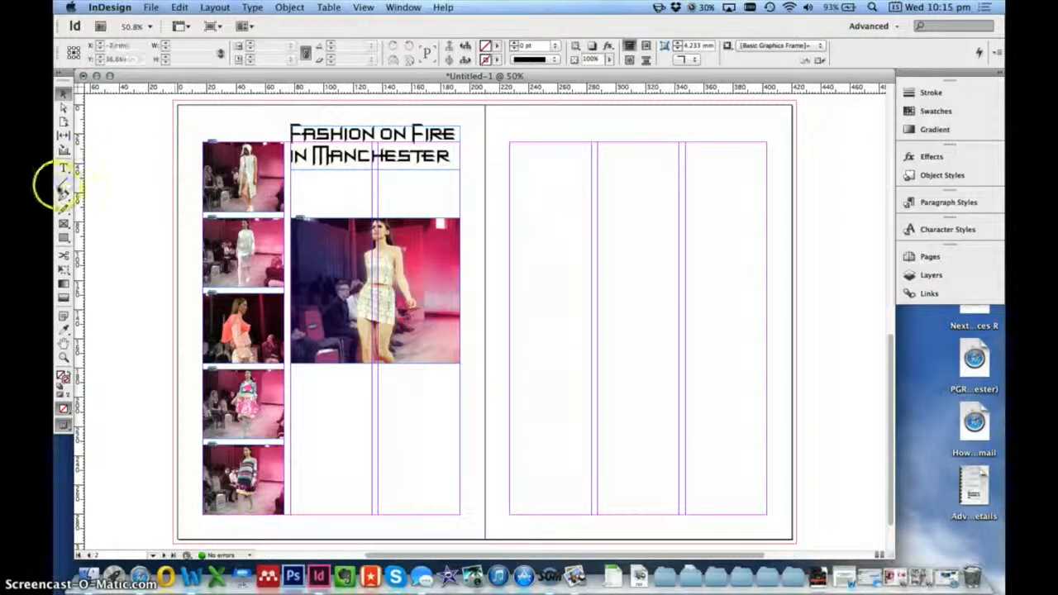
# Draw a frame about 116 × 22 mm directly below the headline across columns two and three, and place the Subtitle Text file in it
pyautogui.click(64, 223)
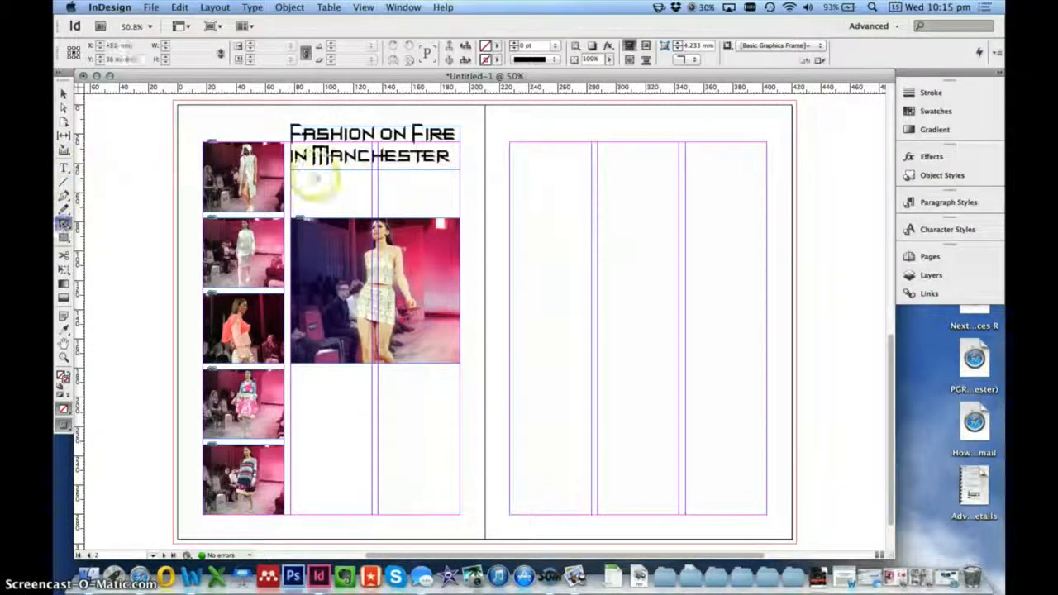
pyautogui.moveTo(291, 171); pyautogui.dragTo(460, 201)
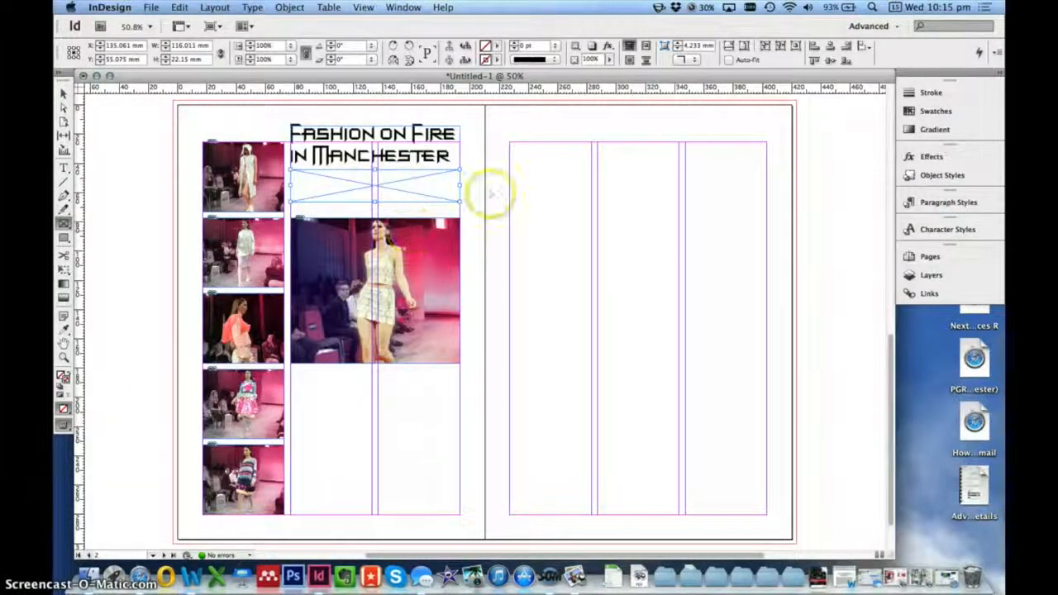
pyautogui.click(110, 7)
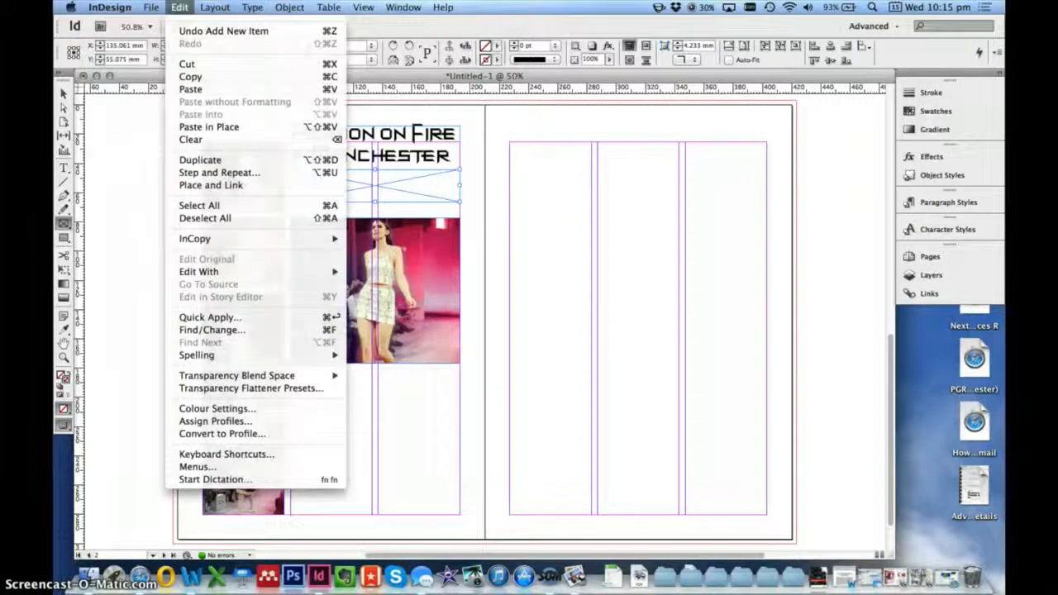
pyautogui.moveTo(151, 7)
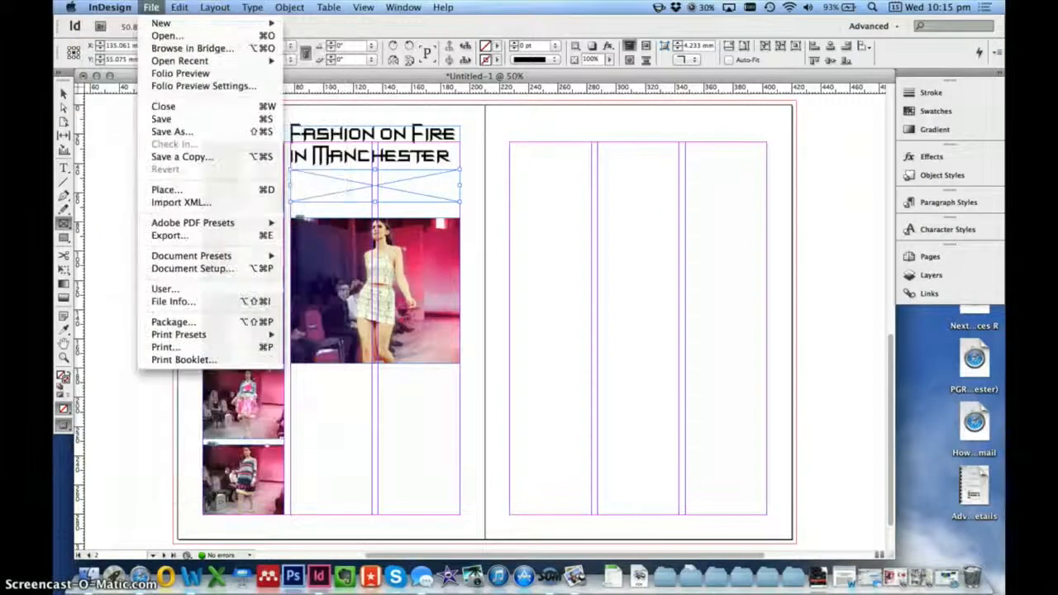
pyautogui.click(169, 189)
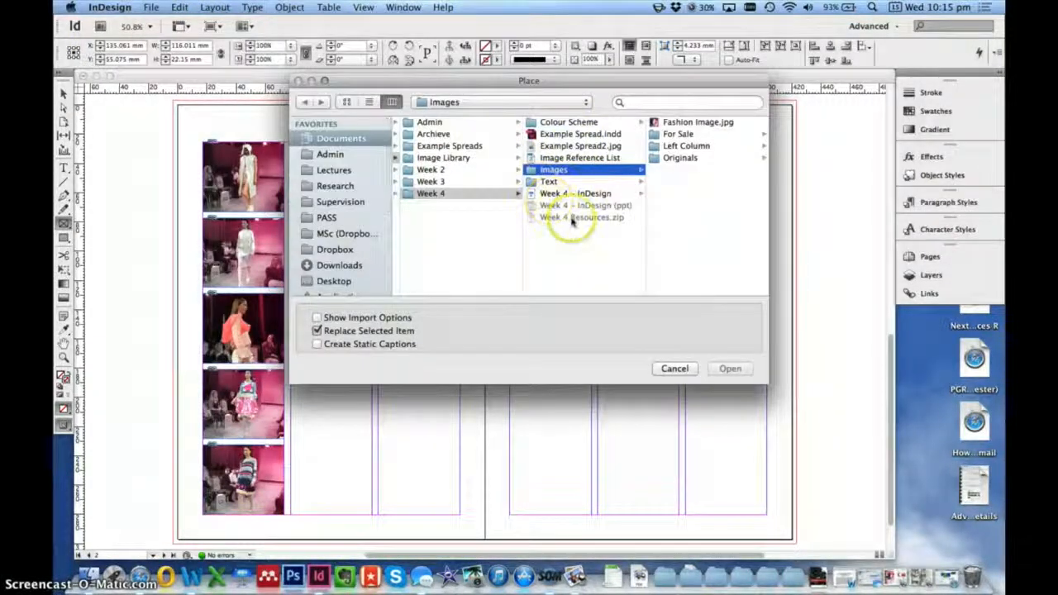
pyautogui.click(548, 181)
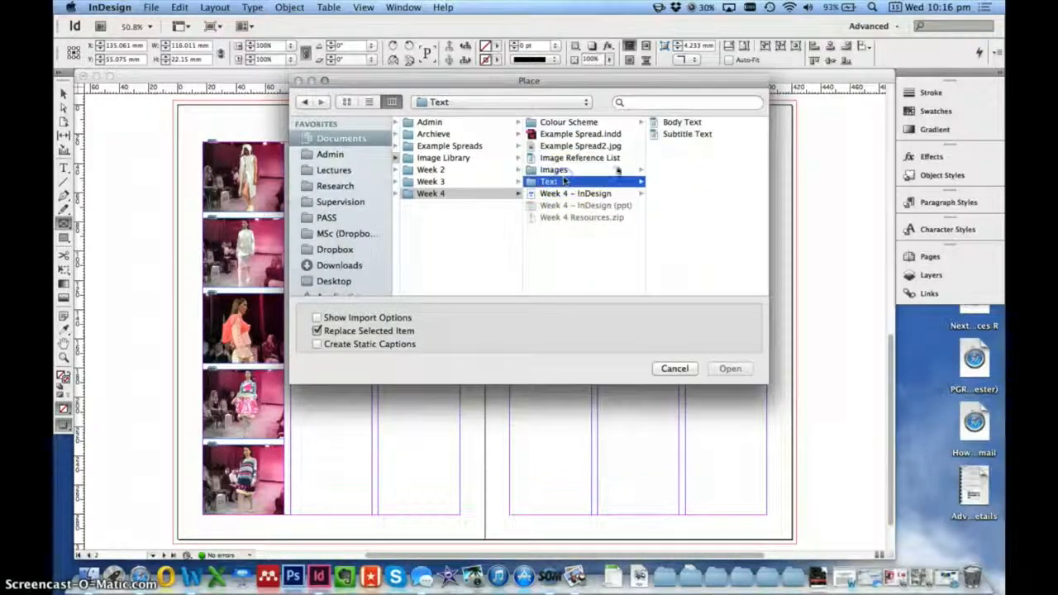
pyautogui.click(676, 134)
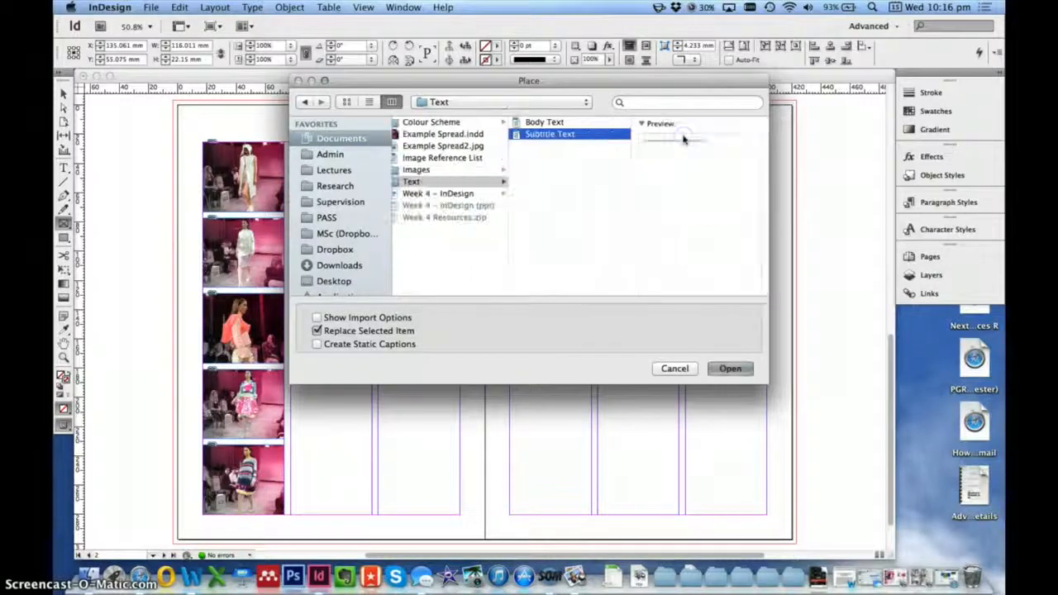
pyautogui.click(729, 368)
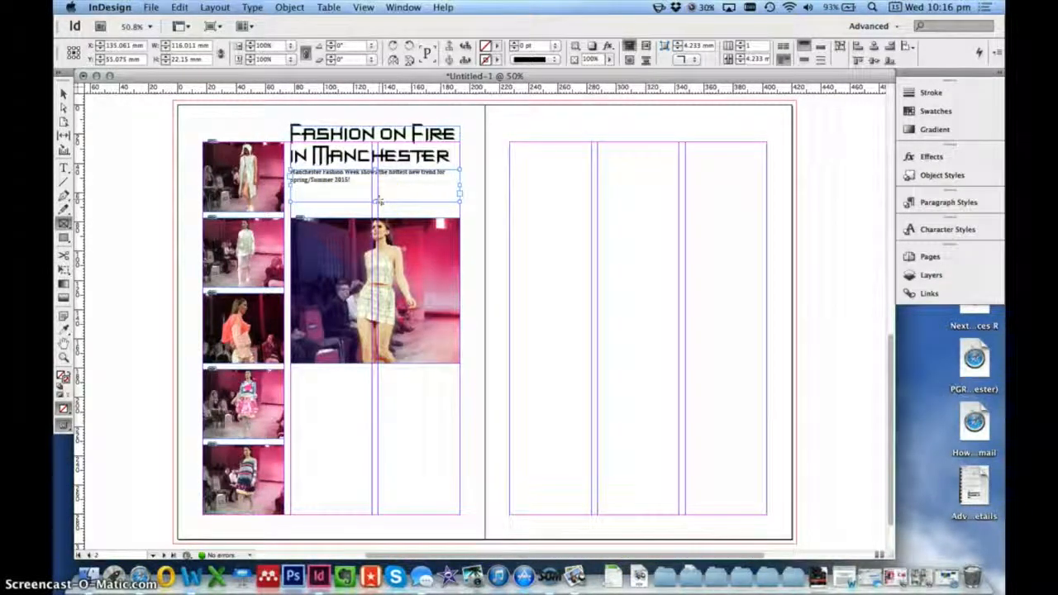
# Select all of the subtitle text and set its font size to 19 pt
pyautogui.click(64, 168)
pyautogui.moveTo(350, 180); pyautogui.dragTo(207, 149)
pyautogui.click(792, 46)
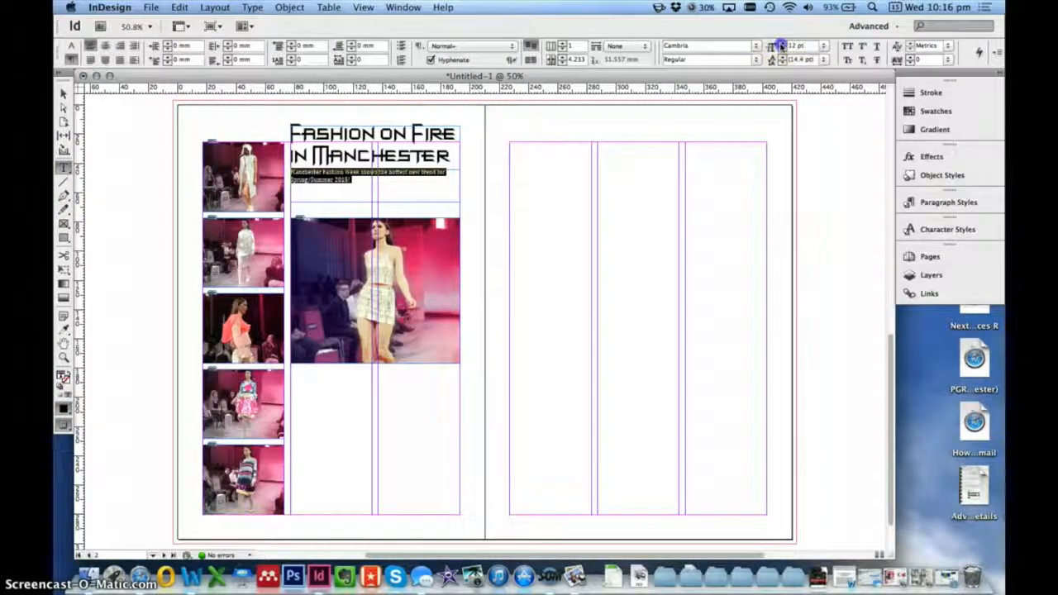
pyautogui.click(780, 47)
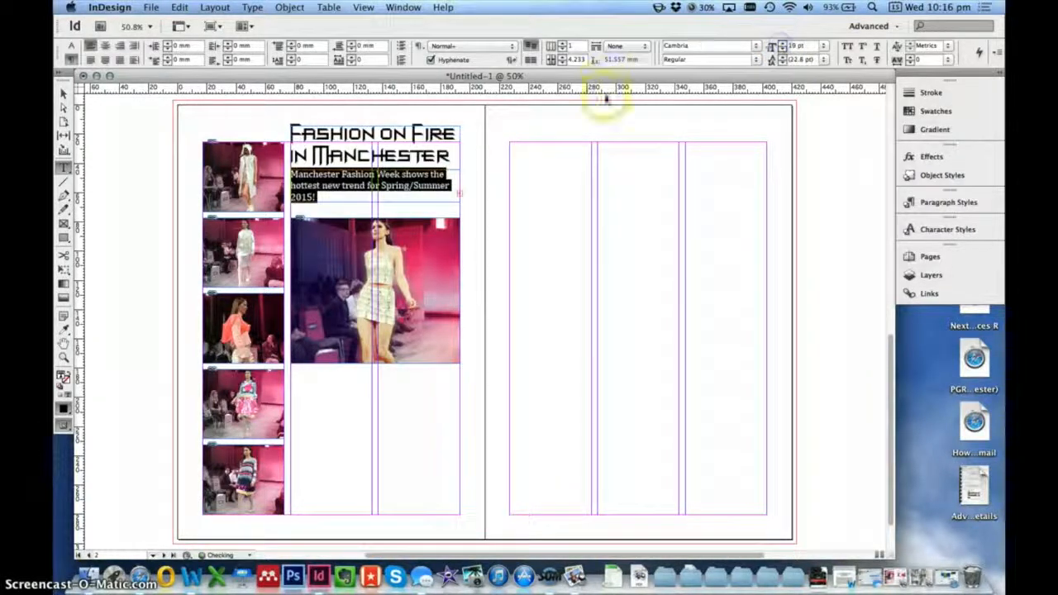
# Set the subtitle's font to American Typewriter Regular and deselect the text
pyautogui.click(757, 46)
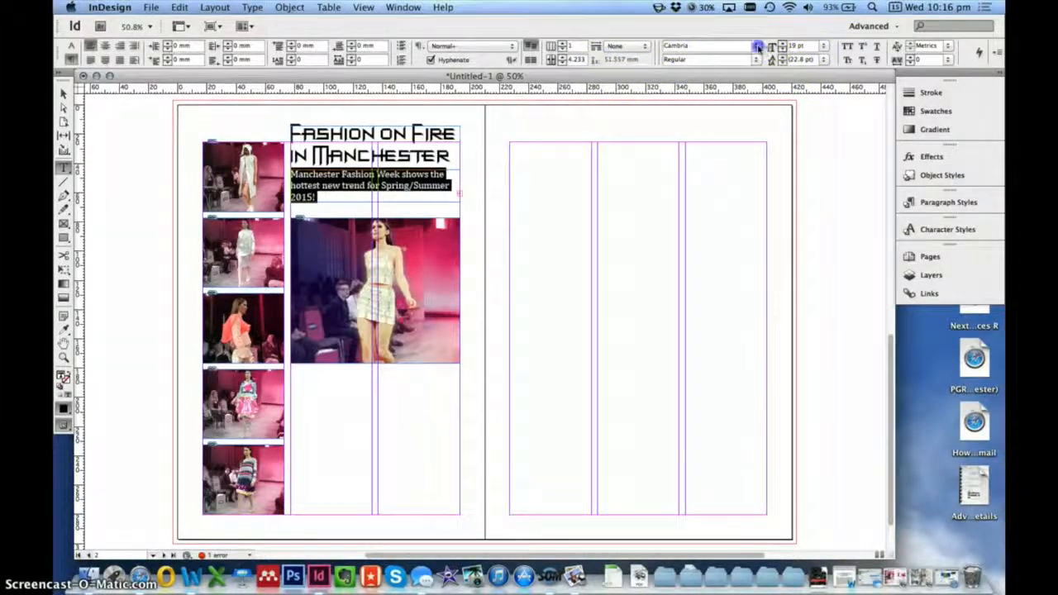
pyautogui.scroll(5, 768, 216)
pyautogui.scroll(5, 768, 216)
pyautogui.click(775, 99)
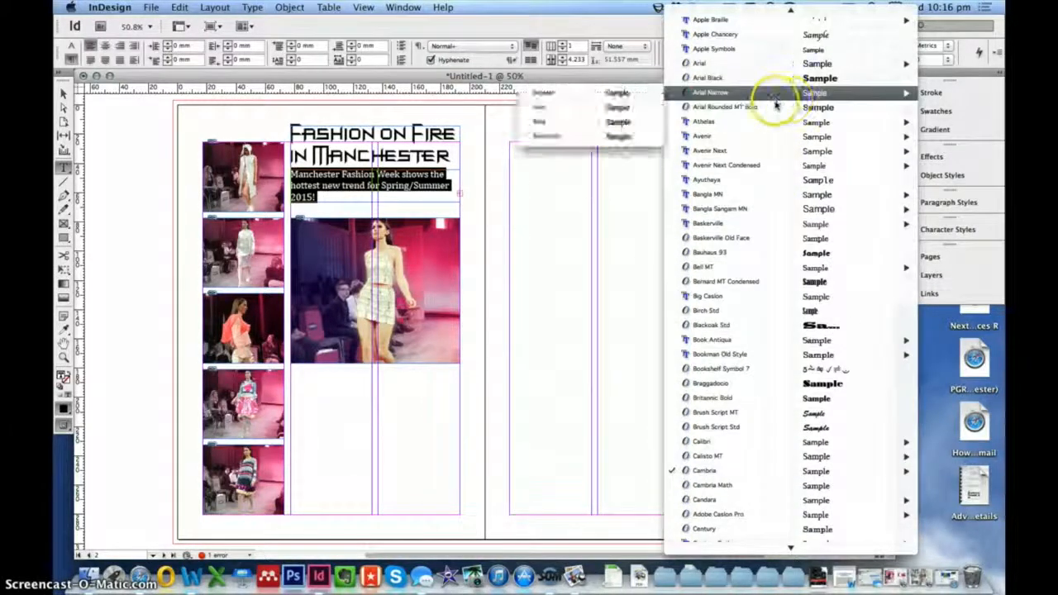
pyautogui.scroll(2, 738, 212)
pyautogui.scroll(1, 735, 216)
pyautogui.click(814, 58)
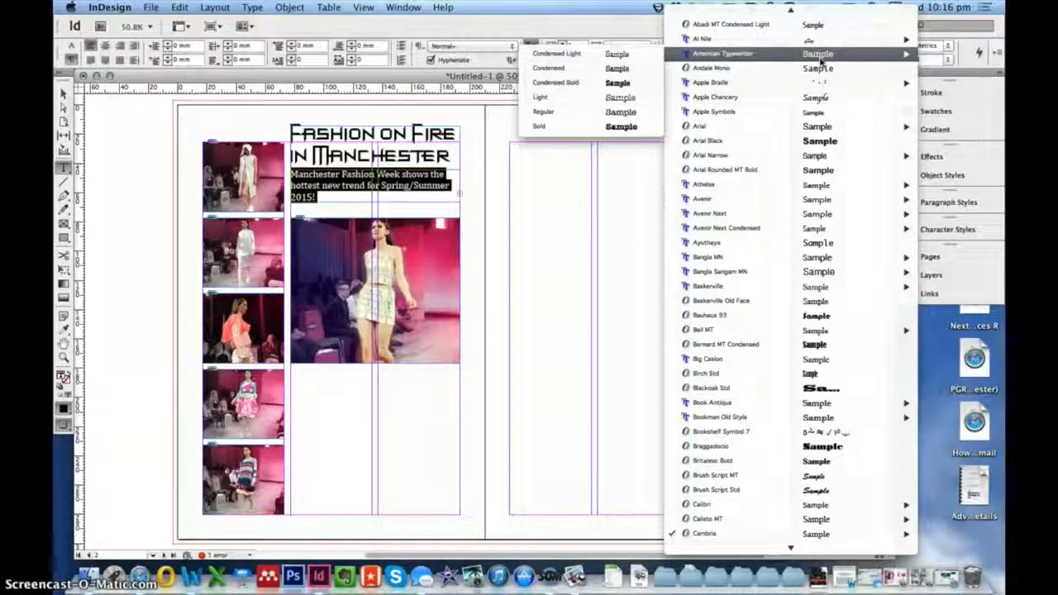
pyautogui.click(626, 68)
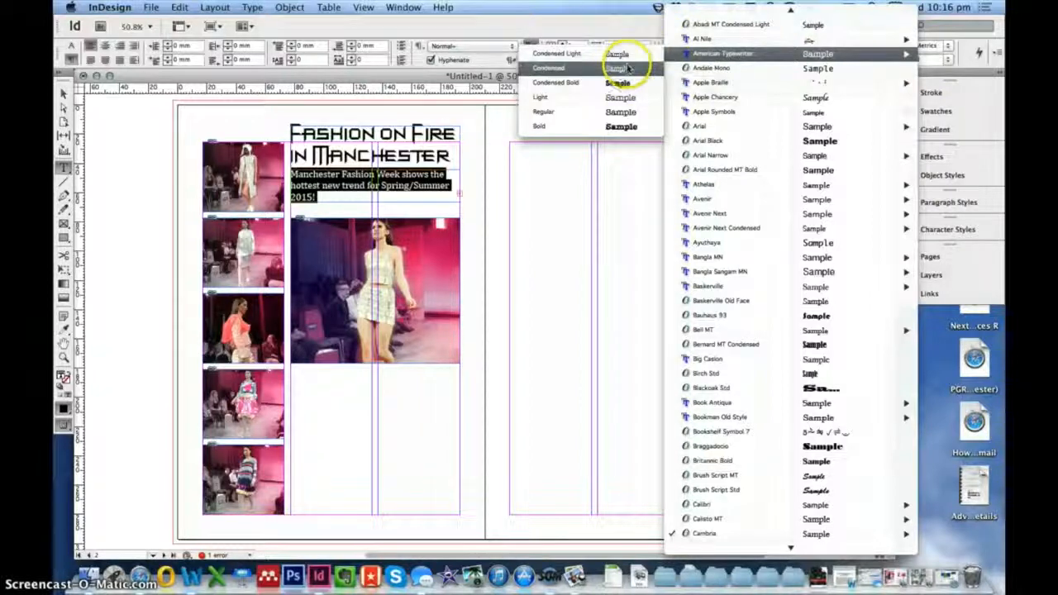
pyautogui.click(620, 112)
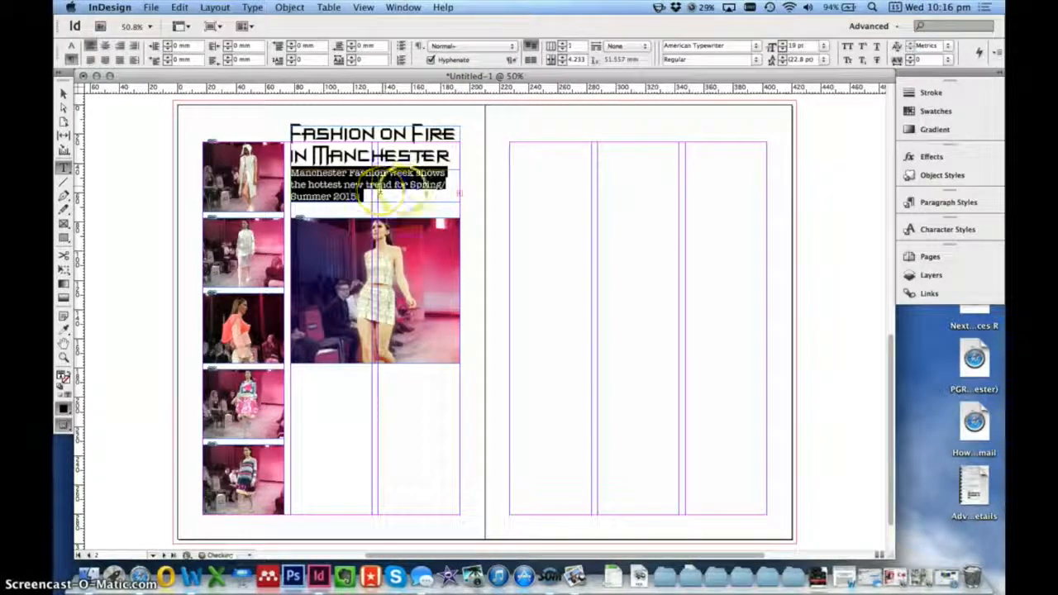
pyautogui.click(385, 203)
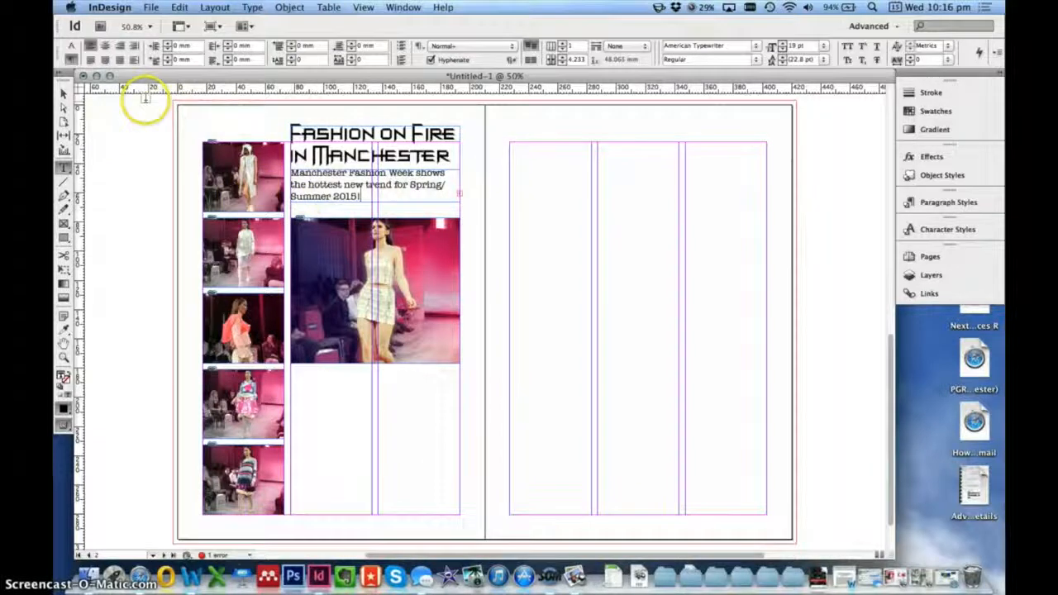
# Move the subtitle frame down to just above the large picture and adjust its upper edge to make it about 20.8 mm high
pyautogui.click(63, 94)
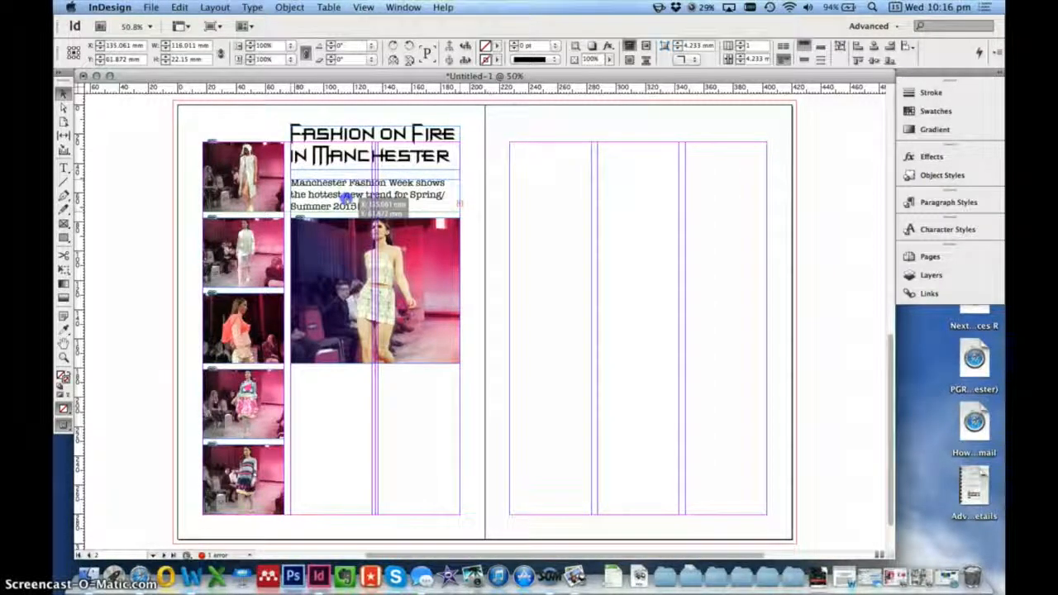
pyautogui.moveTo(346, 195); pyautogui.dragTo(346, 192)
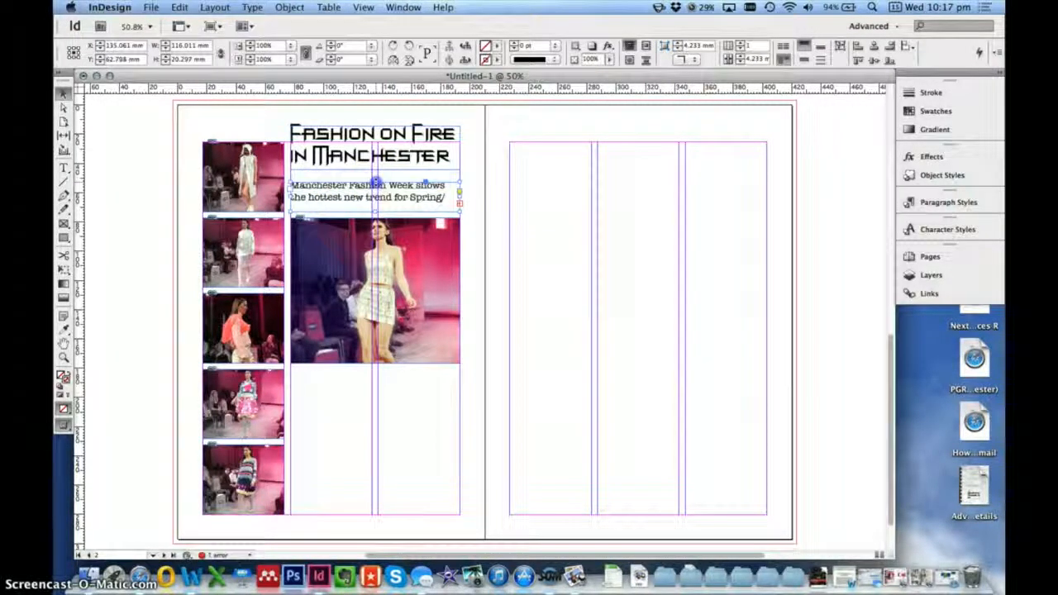
pyautogui.moveTo(376, 181); pyautogui.dragTo(376, 178)
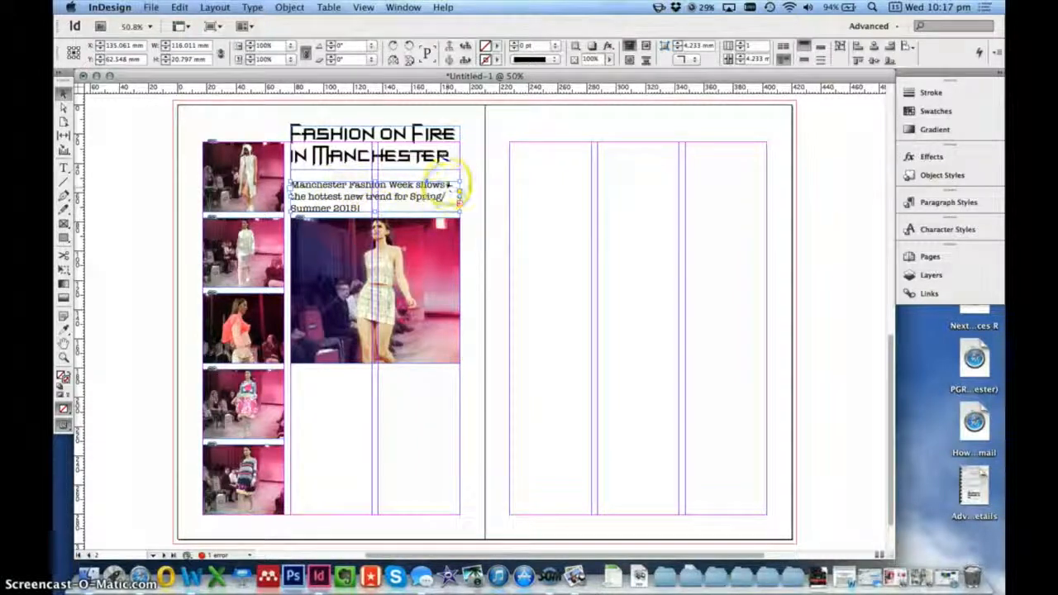
# Extend the large picture's lower edge to make its frame about 121 mm high, and deselect it
pyautogui.click(443, 177)
pyautogui.click(388, 218)
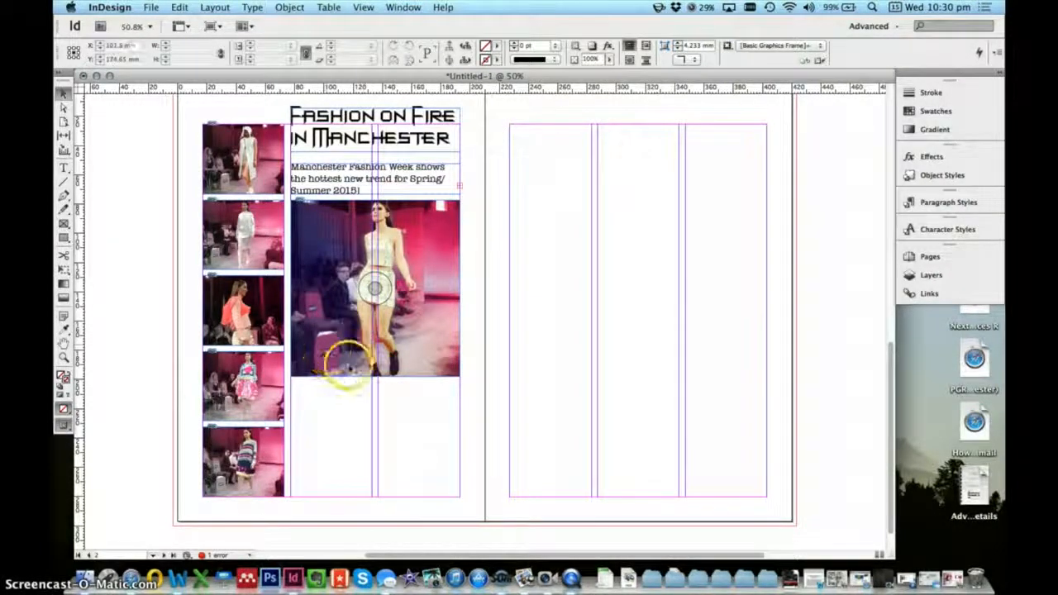
pyautogui.click(405, 377)
pyautogui.click(374, 369)
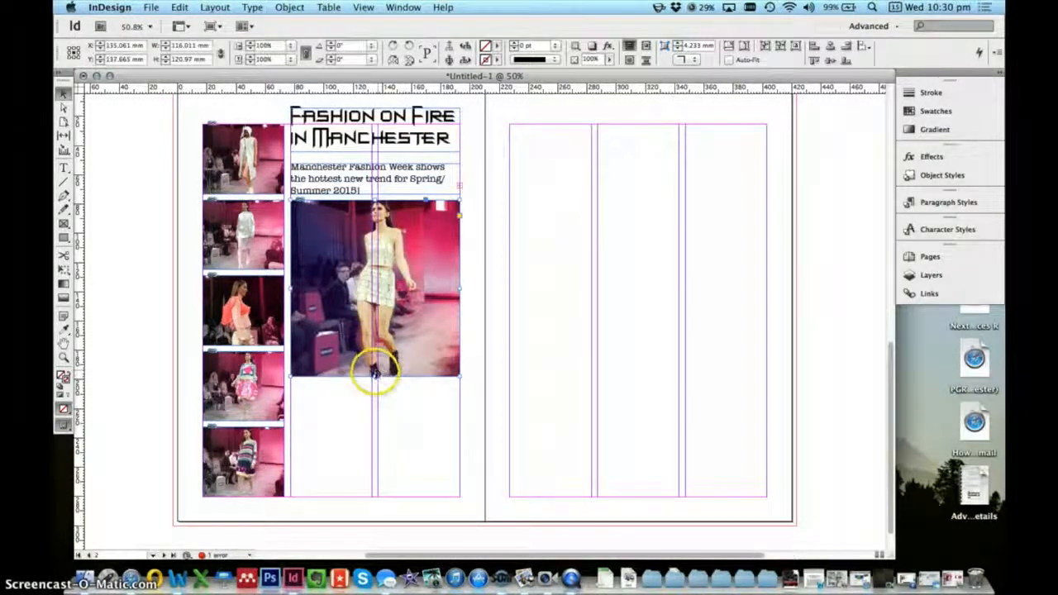
pyautogui.moveTo(375, 372)
pyautogui.mouseDown()
pyautogui.moveTo(373, 351)
pyautogui.moveTo(380, 397)
pyautogui.moveTo(376, 377)
pyautogui.mouseUp()
pyautogui.click(415, 405)
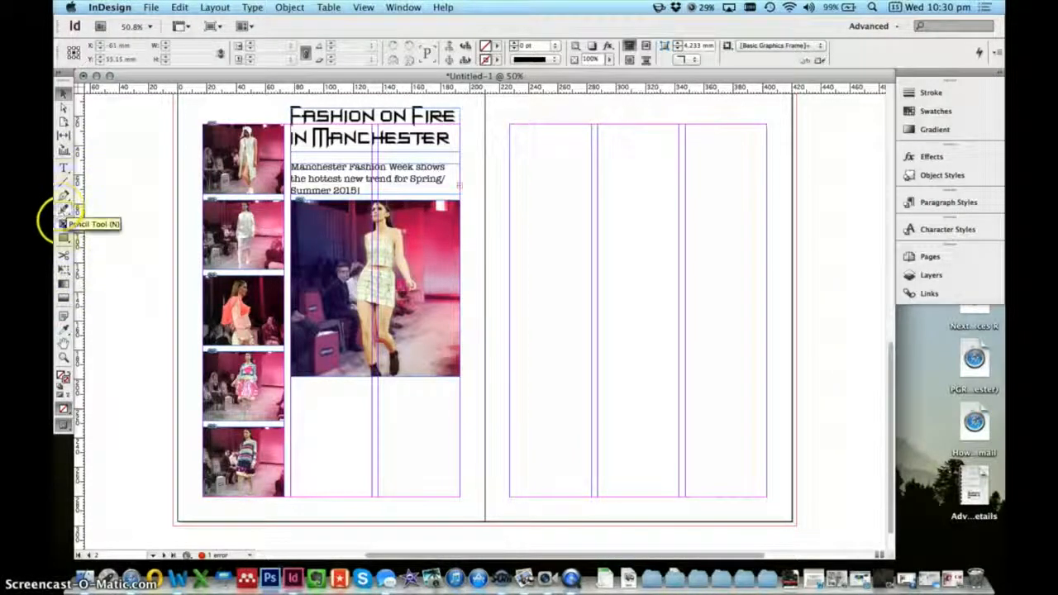
# Draw a rectangular frame about 116 × 73.4 mm below the large picture across columns two and three, down to the bottom margin
pyautogui.click(63, 225)
pyautogui.click(63, 225)
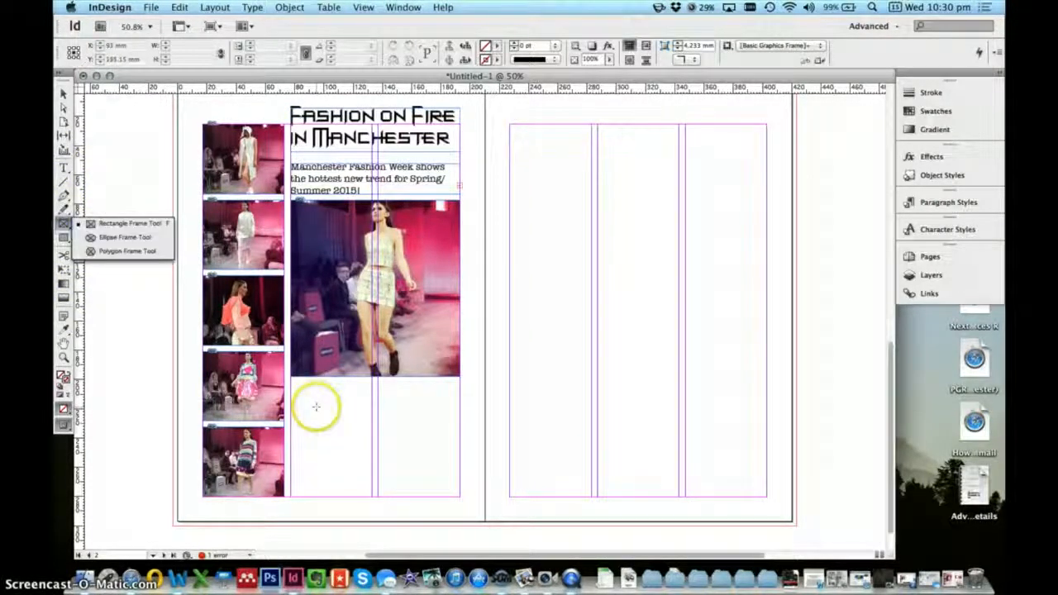
pyautogui.click(94, 223)
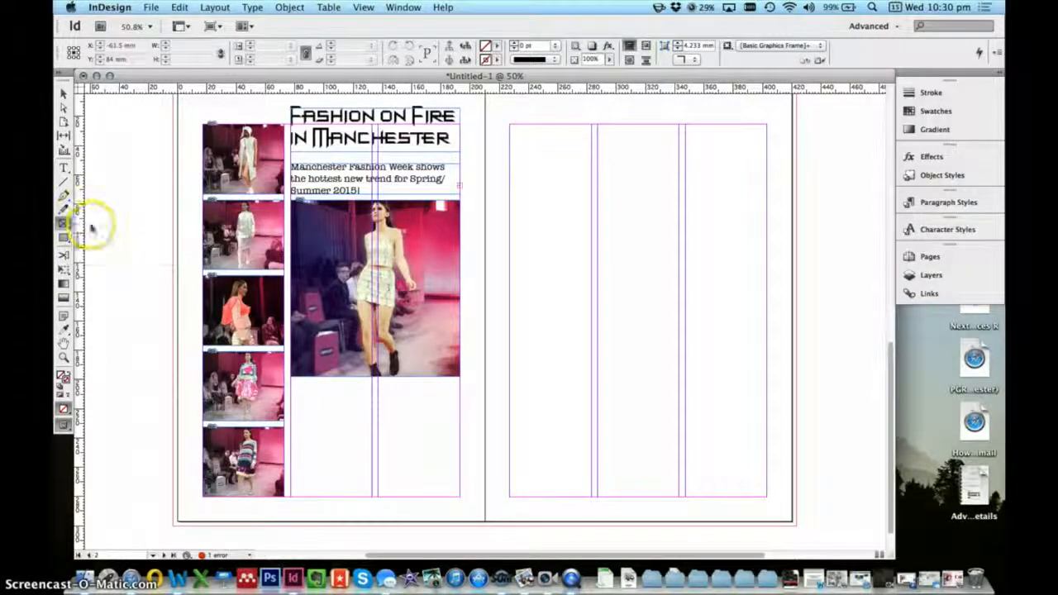
pyautogui.moveTo(294, 394); pyautogui.dragTo(460, 496)
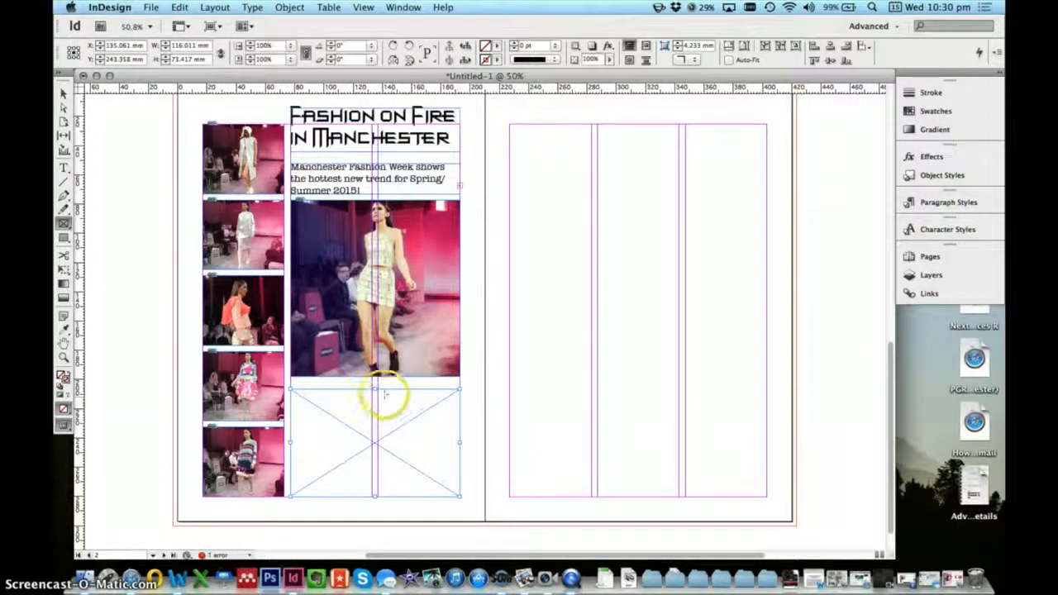
# Raise the empty frame's upper edge to make it about 75.6 mm high, and deselect it
pyautogui.click(65, 93)
pyautogui.click(437, 425)
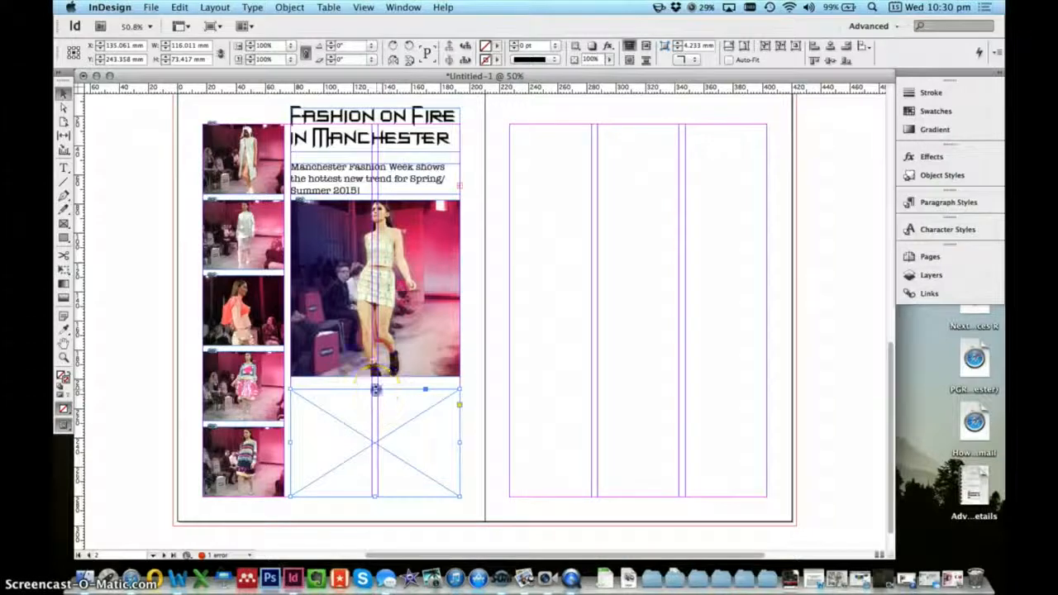
pyautogui.moveTo(376, 389); pyautogui.dragTo(376, 388)
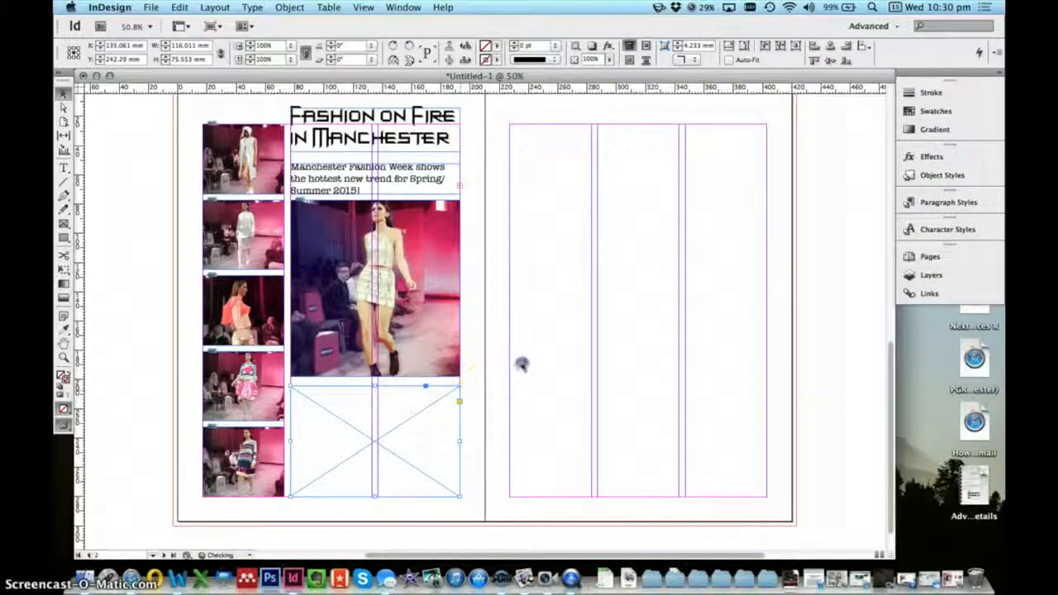
pyautogui.click(521, 364)
# Place the article text file from the Text folder in the empty frame below the large picture
pyautogui.click(151, 7)
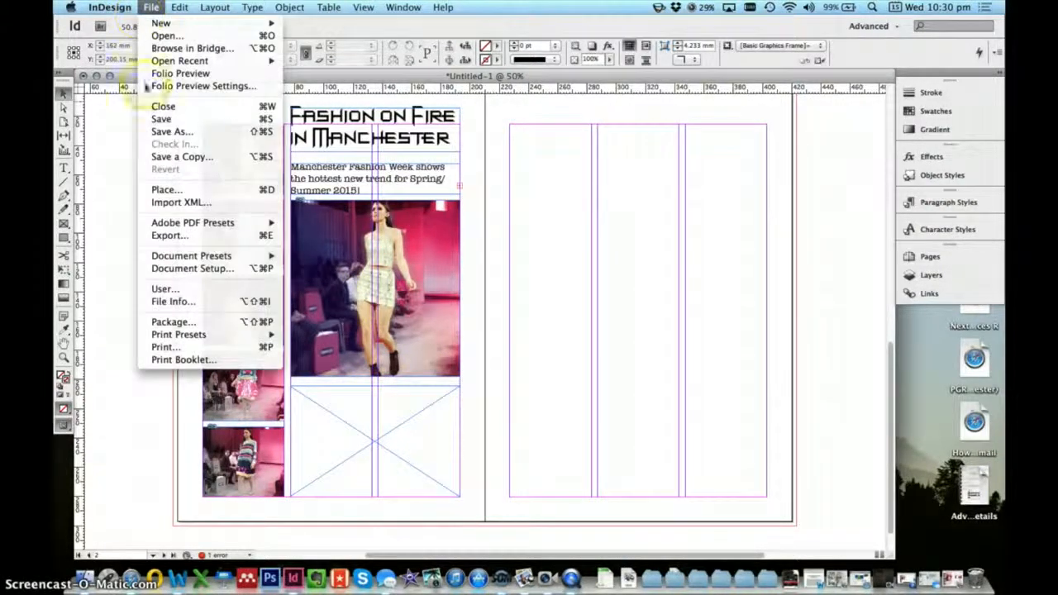
pyautogui.click(198, 189)
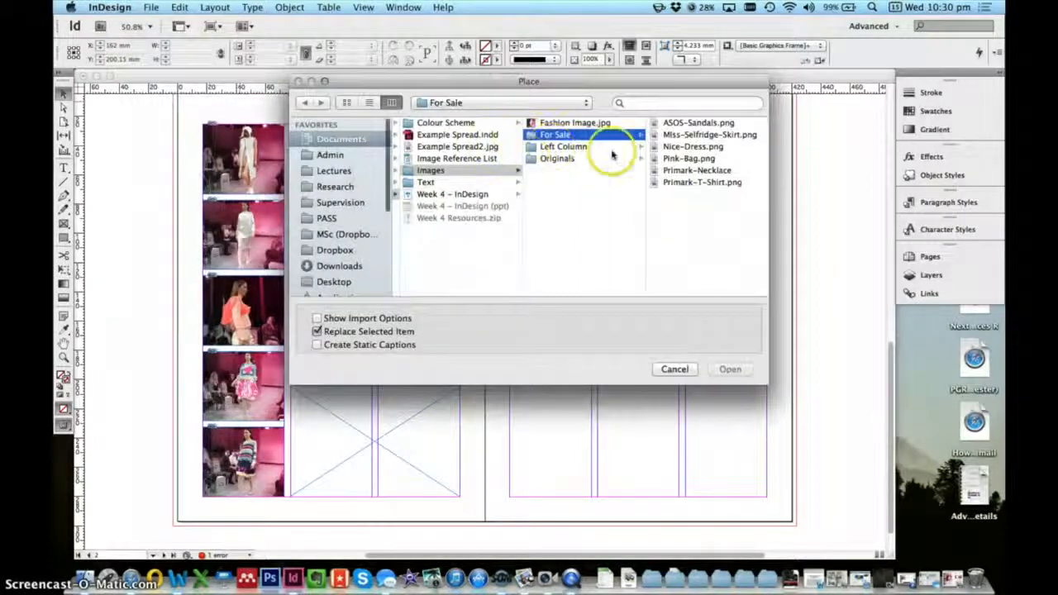
pyautogui.click(570, 147)
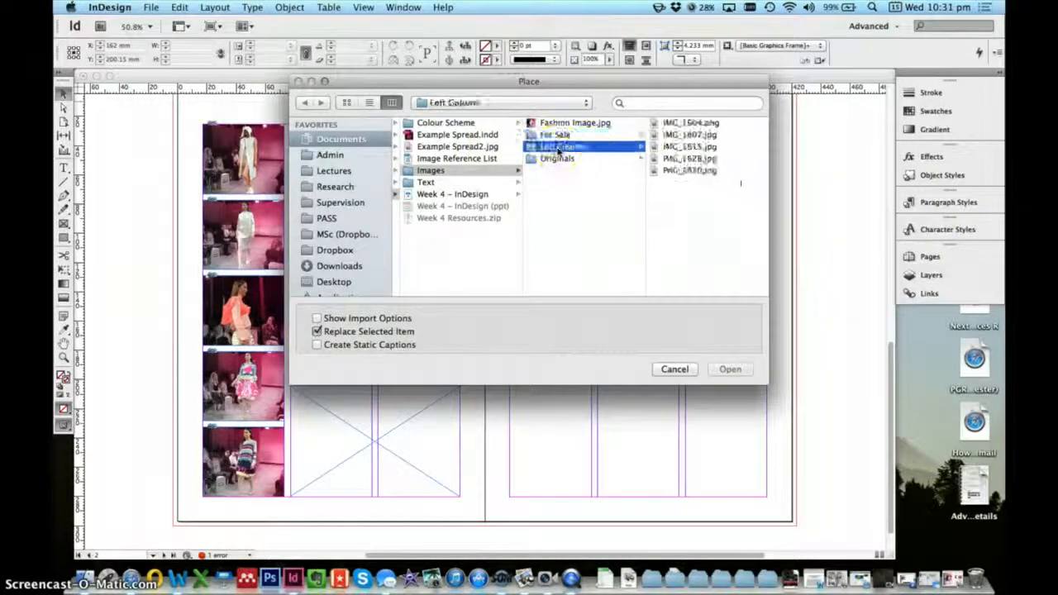
pyautogui.click(571, 158)
pyautogui.click(449, 193)
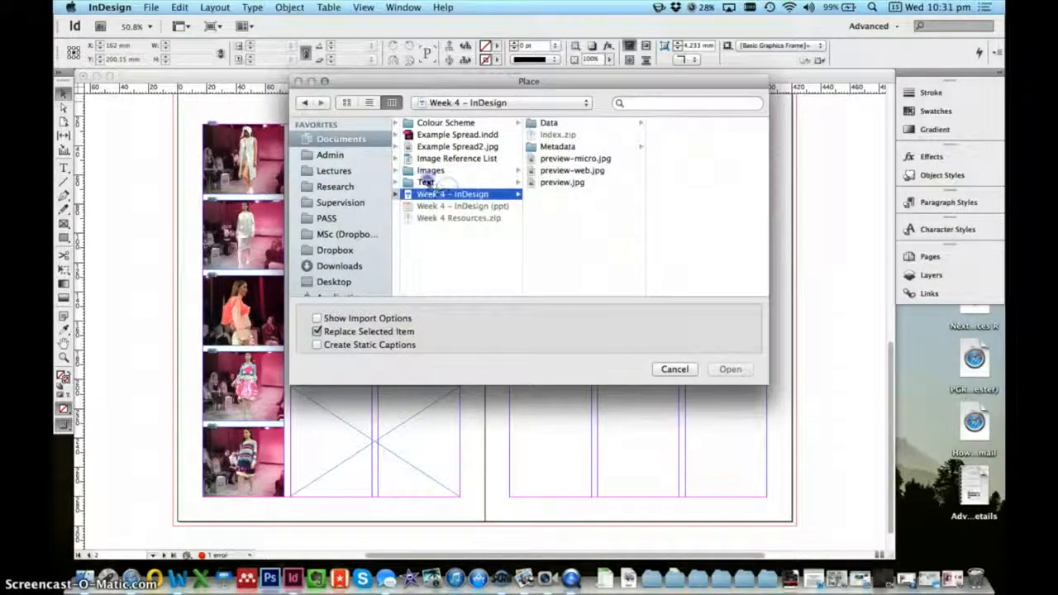
pyautogui.click(426, 182)
pyautogui.click(551, 124)
pyautogui.click(729, 369)
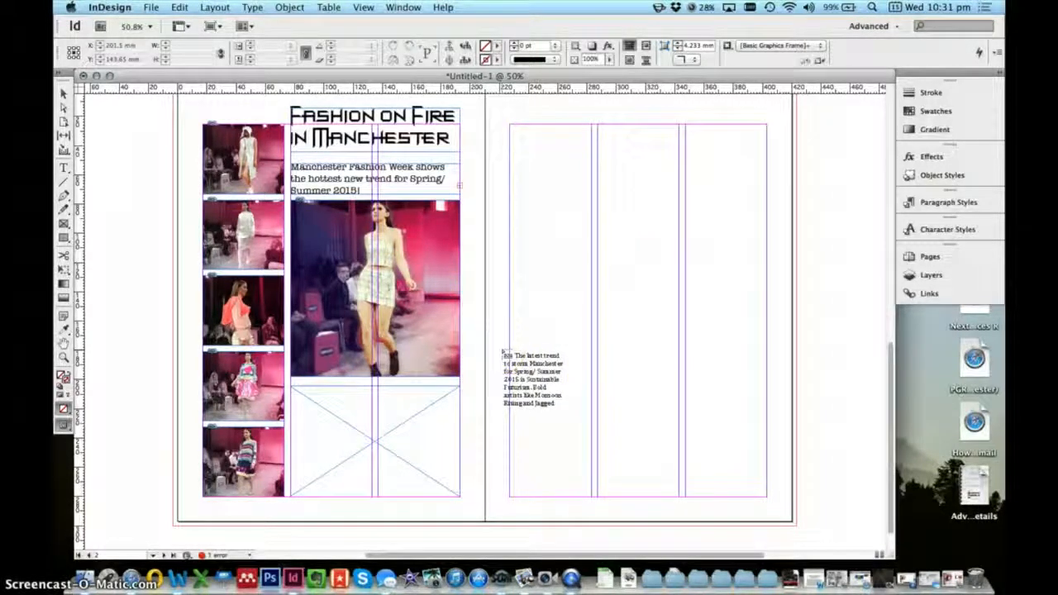
pyautogui.click(319, 402)
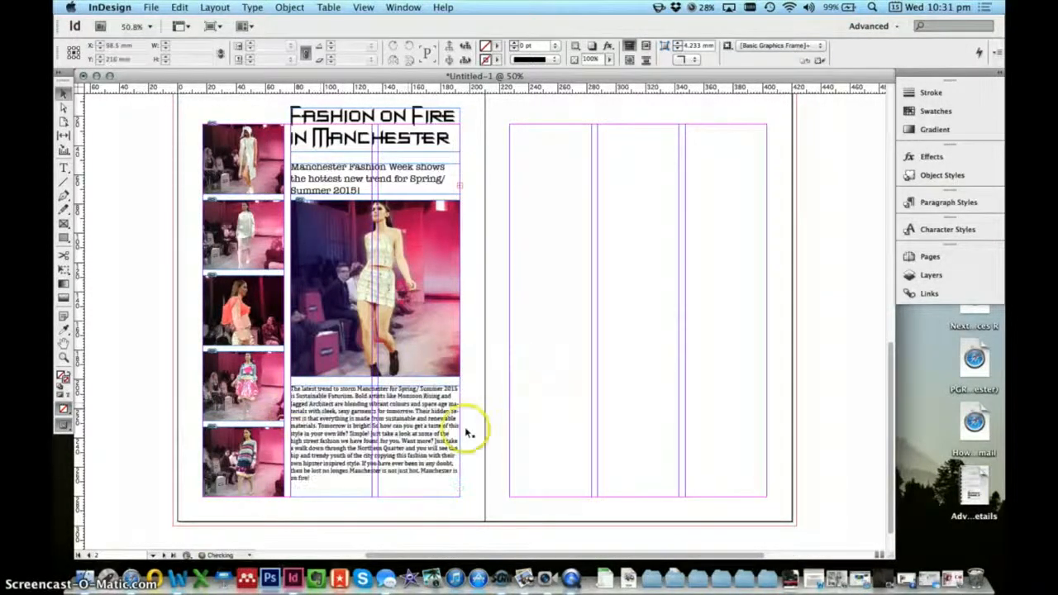
# Select all of the article text below the large picture and set its font to American Typewriter Regular
pyautogui.click(315, 487)
pyautogui.click(315, 485)
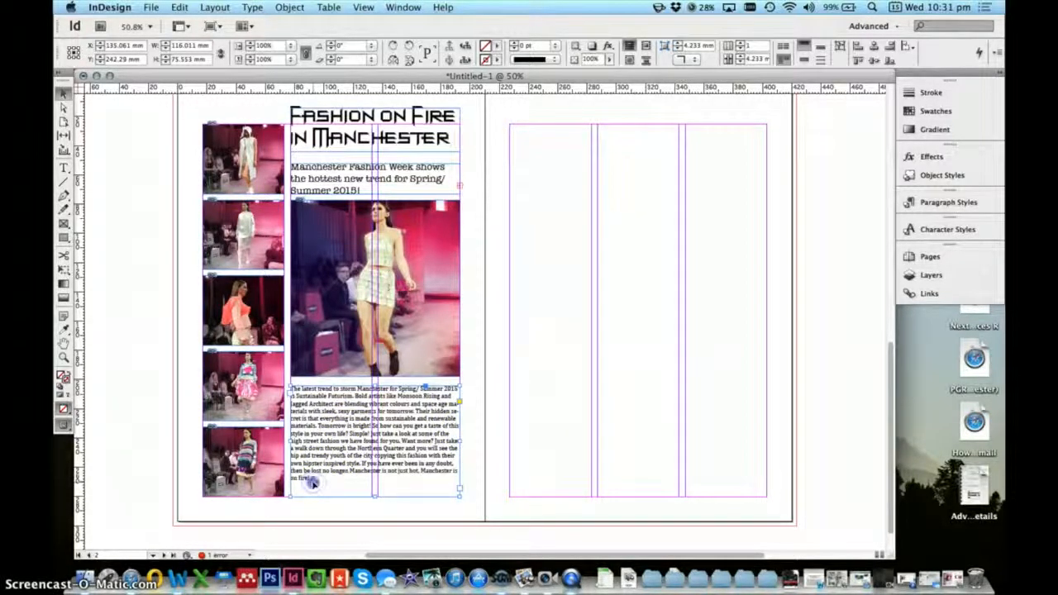
pyautogui.doubleClick(322, 482)
pyautogui.press('super+a')
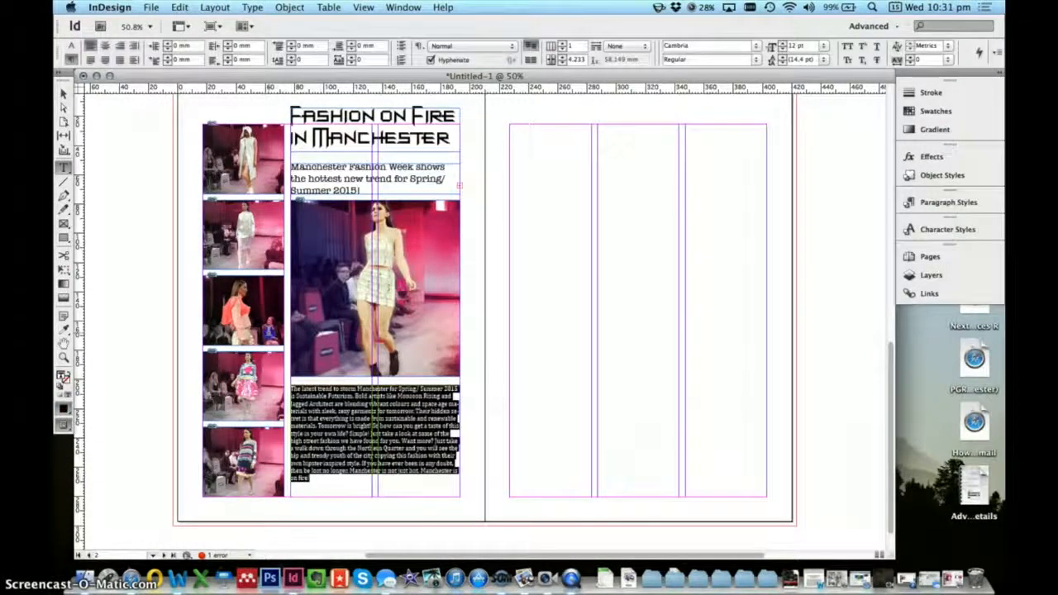
pyautogui.click(756, 47)
pyautogui.moveTo(775, 111)
pyautogui.scroll(10, 775, 112)
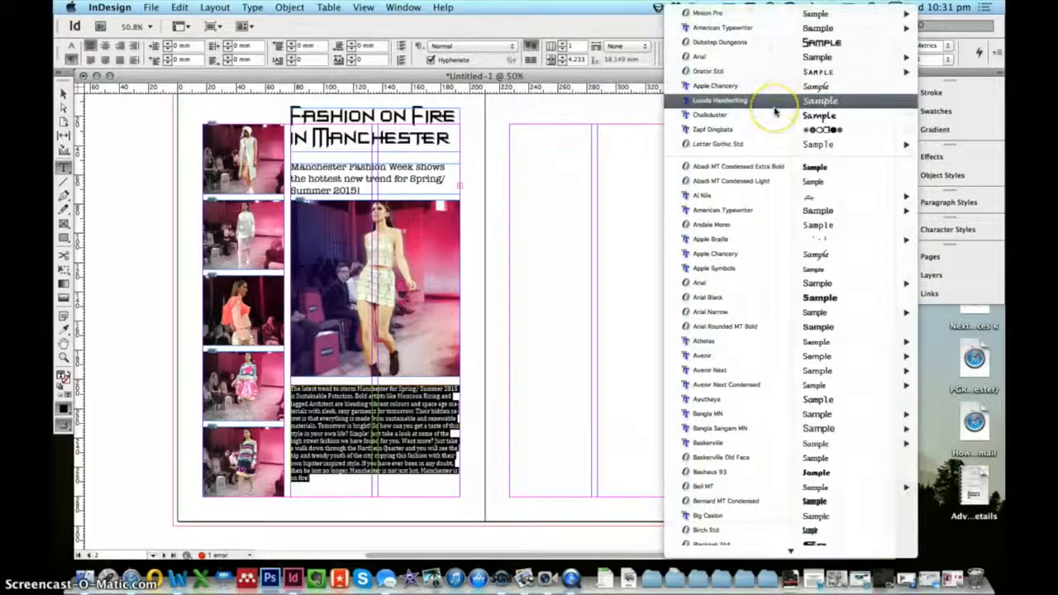
pyautogui.moveTo(826, 28)
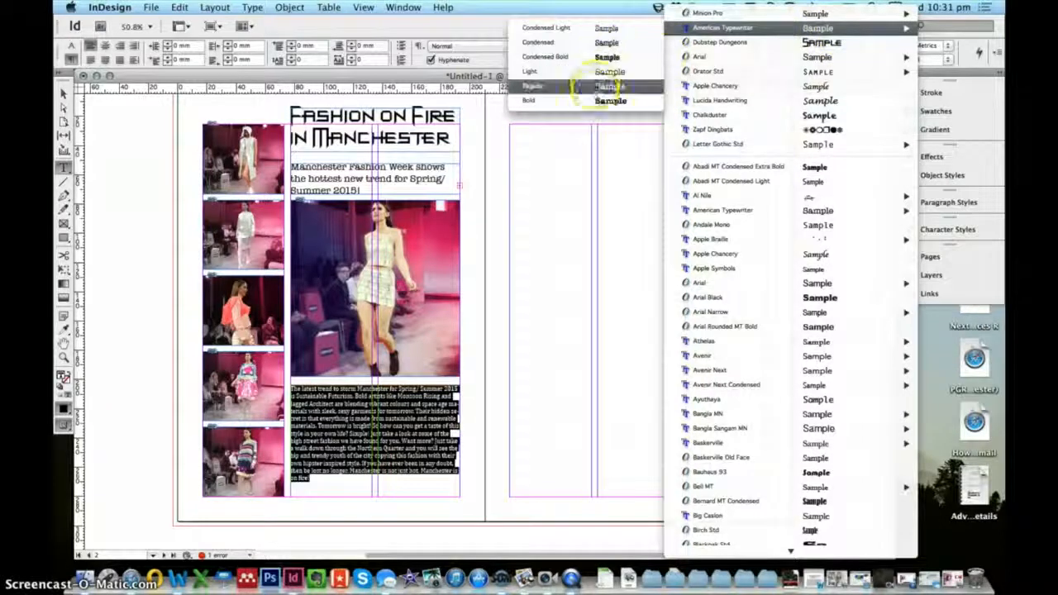
pyautogui.click(609, 86)
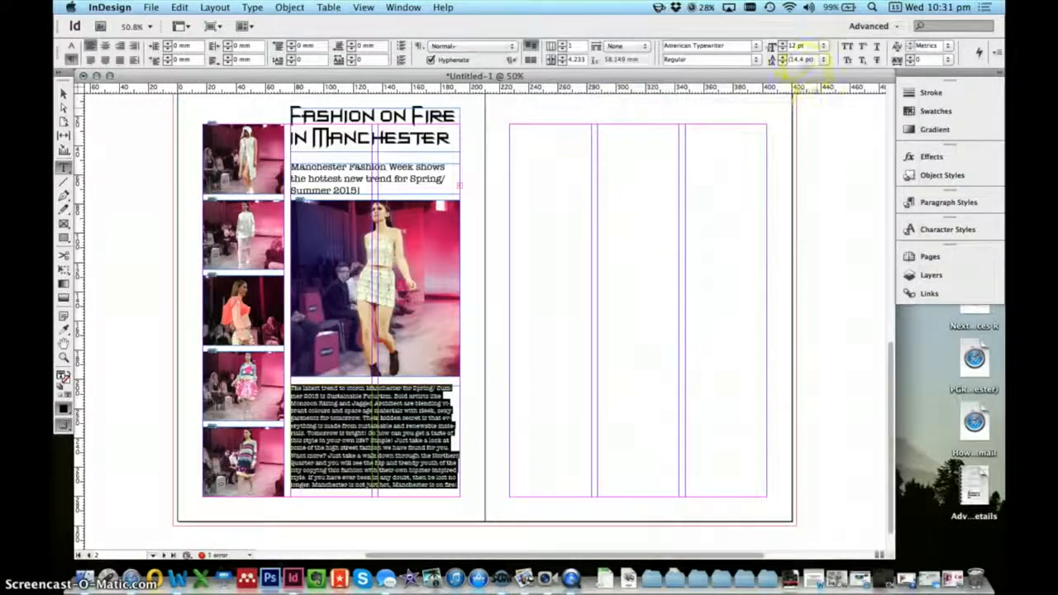
# Set the article text's font size to 16 pt and deselect the text
pyautogui.click(783, 43)
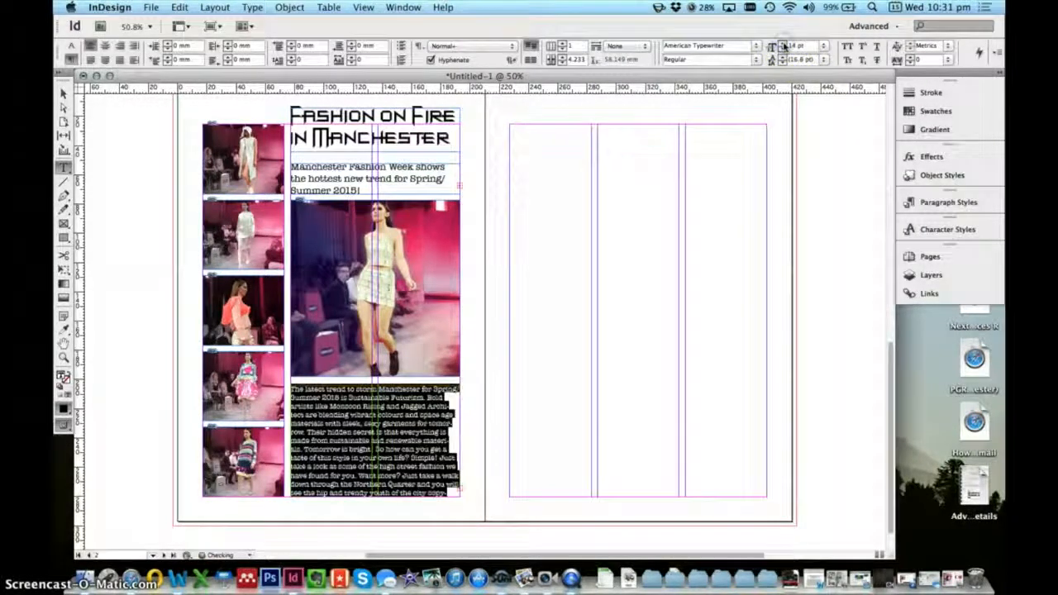
pyautogui.click(783, 45)
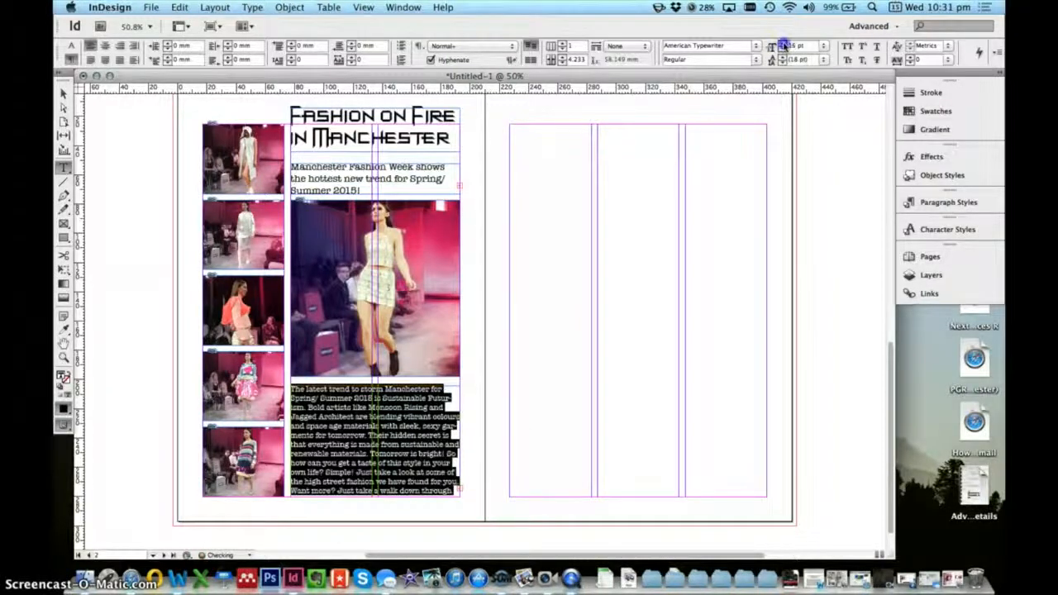
pyautogui.click(783, 44)
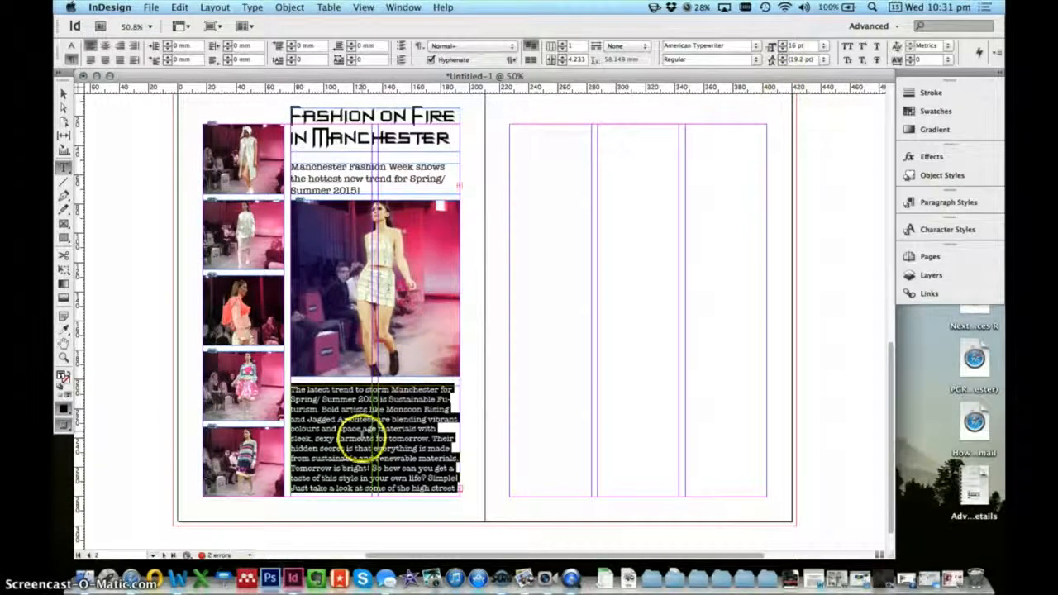
pyautogui.click(413, 438)
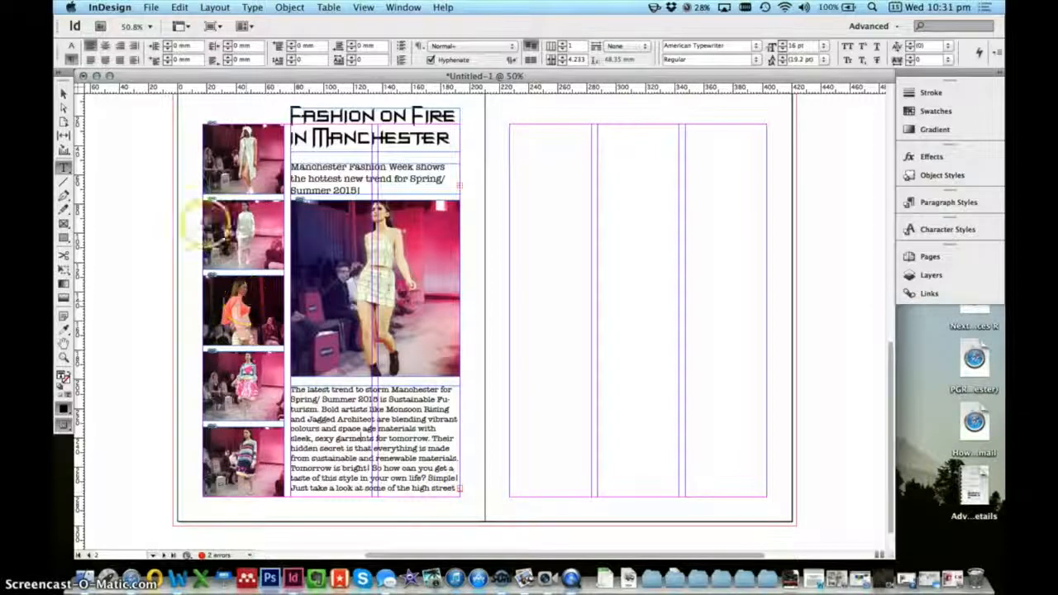
# Load the overset text from the out port at the article frame's lower corner
pyautogui.click(65, 95)
pyautogui.click(436, 445)
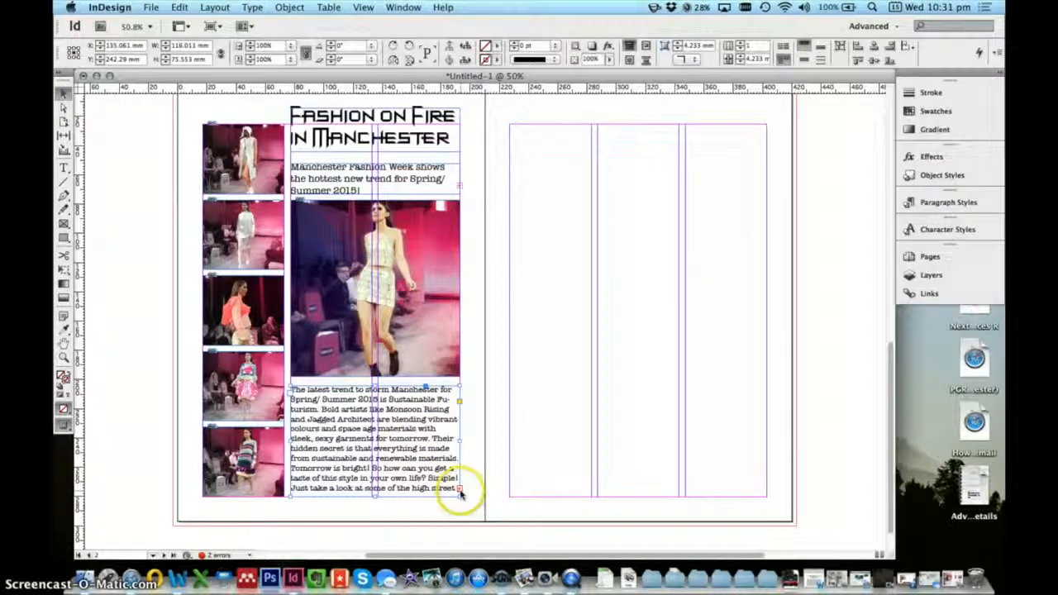
pyautogui.click(64, 357)
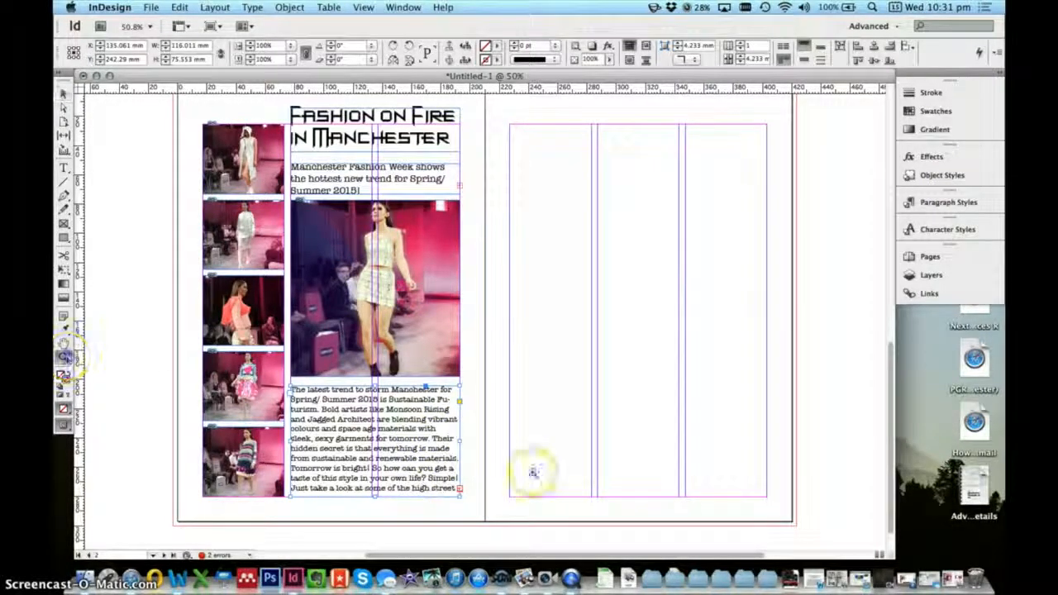
pyautogui.moveTo(475, 510); pyautogui.dragTo(420, 449)
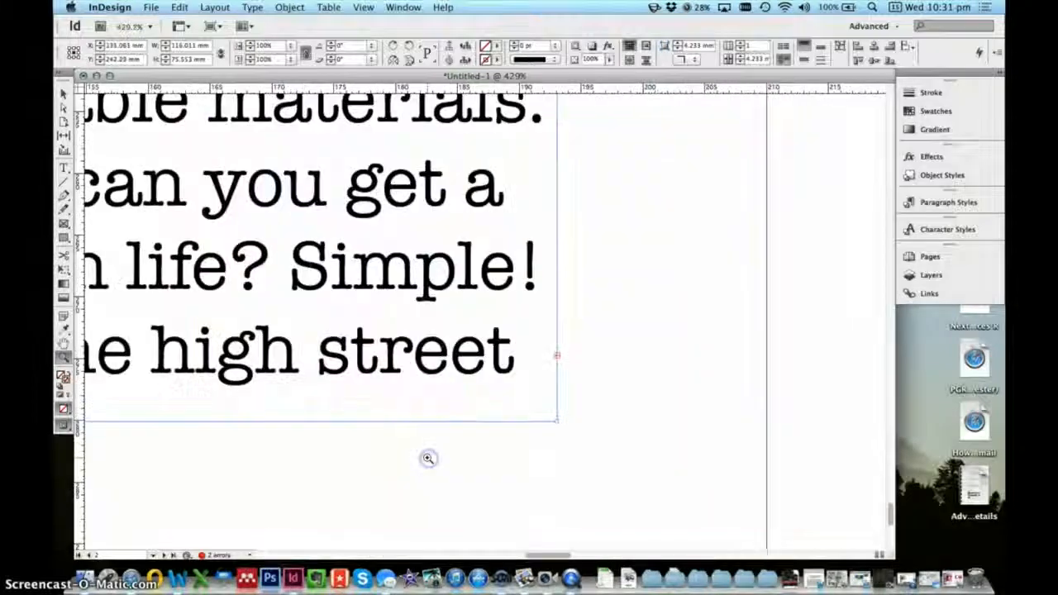
pyautogui.click(64, 95)
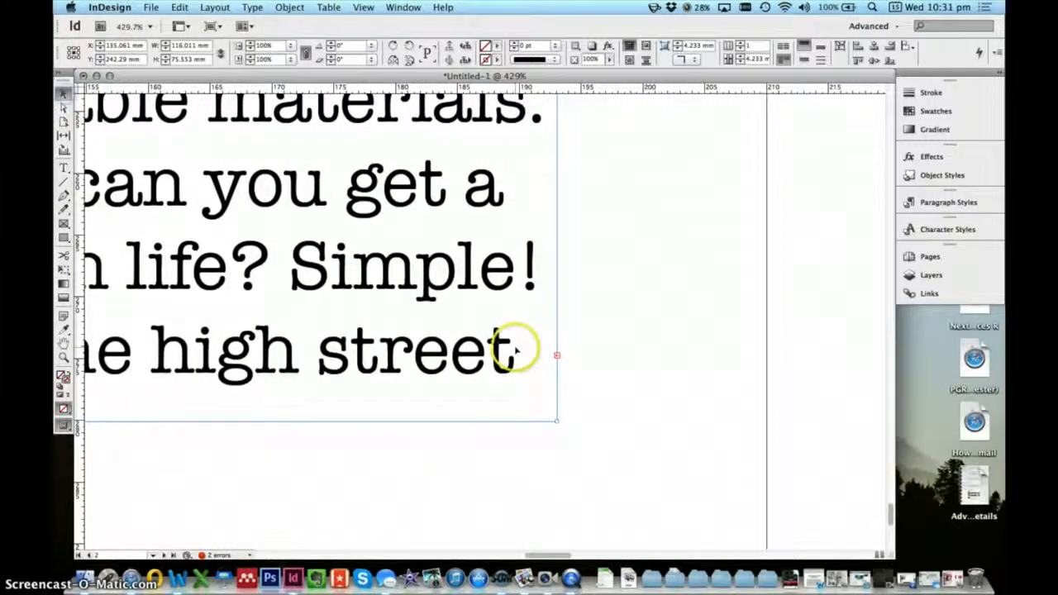
pyautogui.click(556, 355)
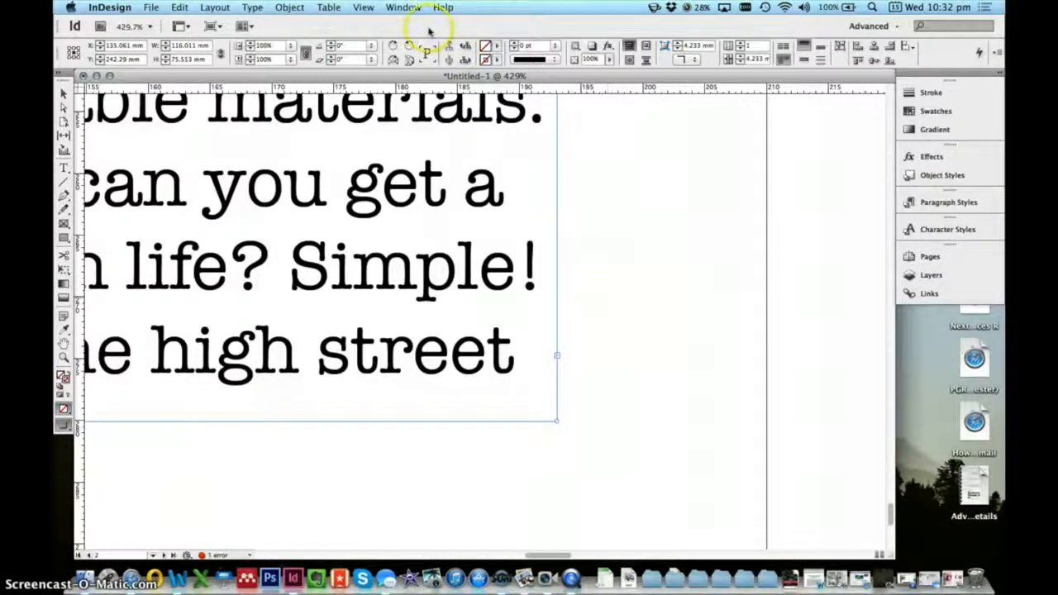
# Flow the loaded overset text into a new frame about 55.9 × 193.4 mm in the first column of the facing page
pyautogui.click(403, 8)
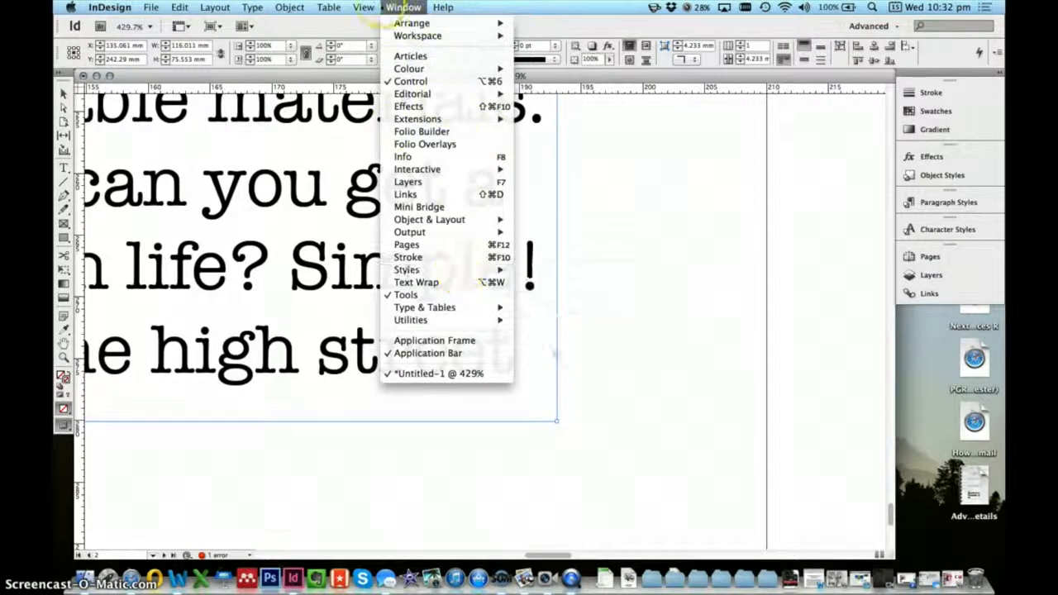
pyautogui.moveTo(364, 9)
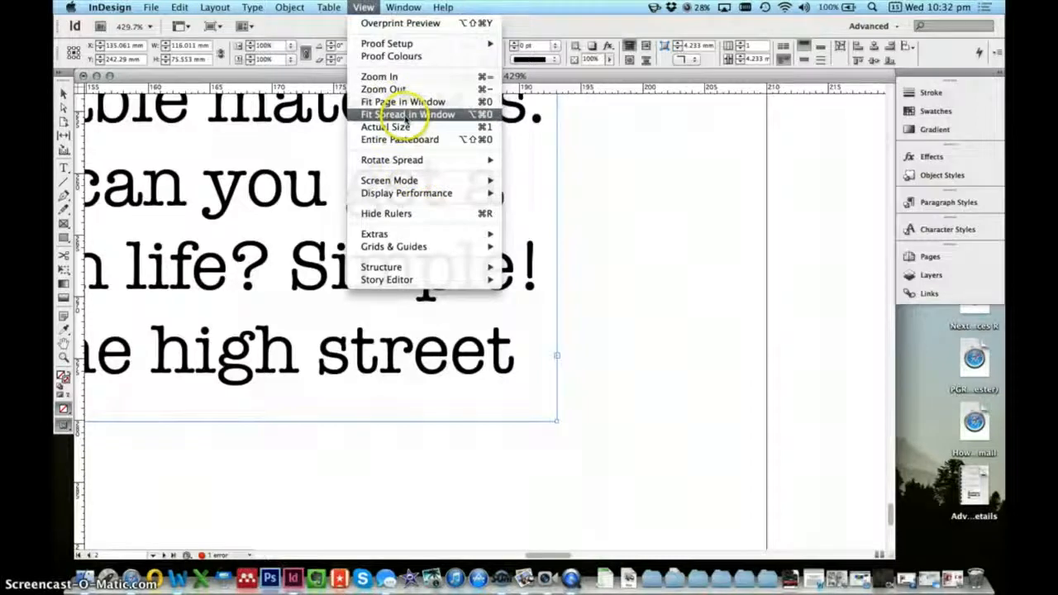
pyautogui.click(413, 114)
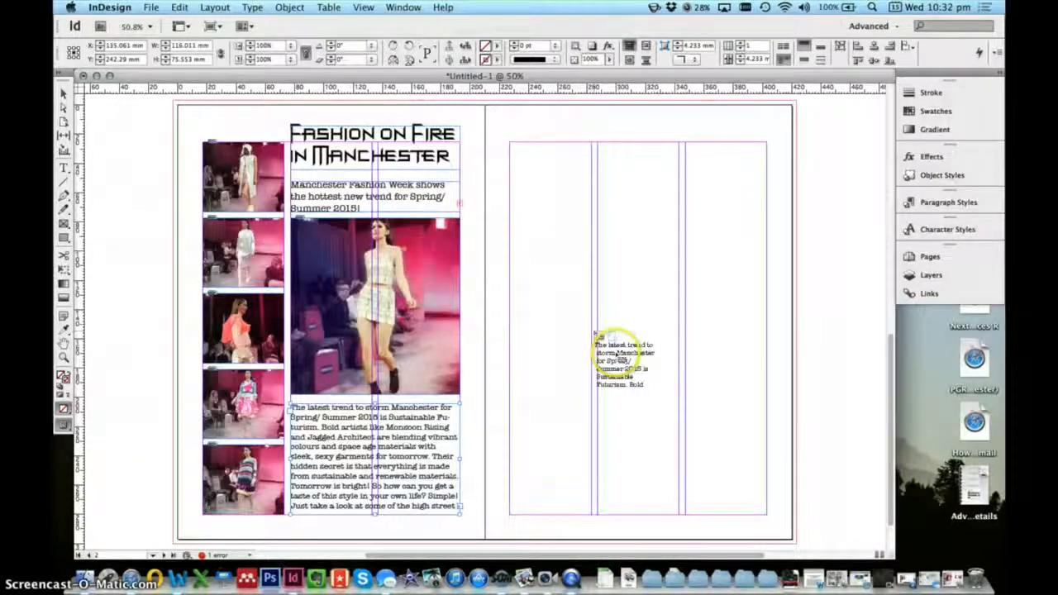
pyautogui.moveTo(523, 394); pyautogui.dragTo(544, 233)
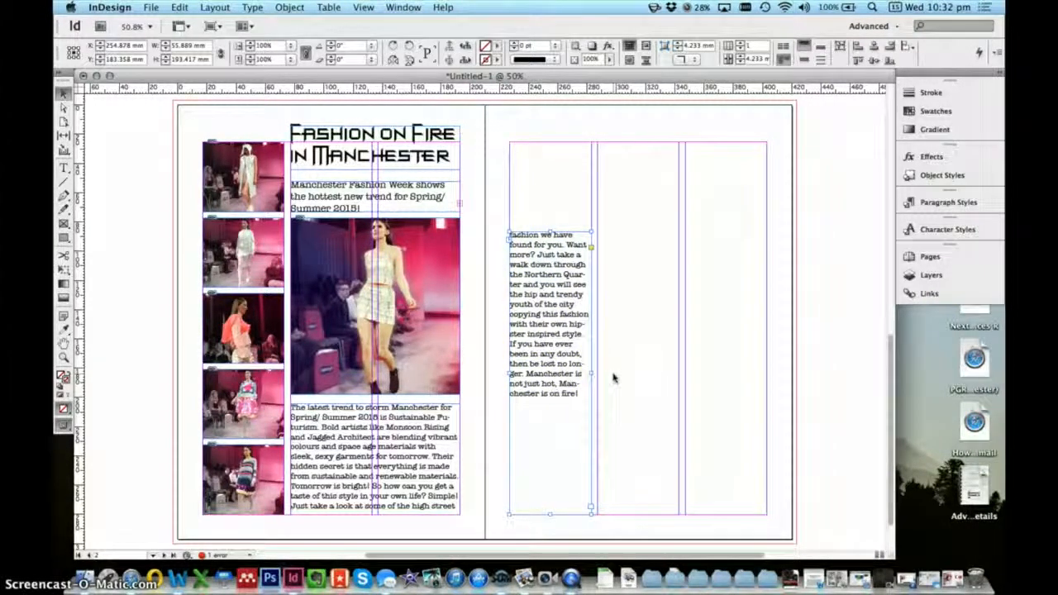
# Undo the threaded text frame on the facing page and cancel the loaded text
pyautogui.click(612, 400)
pyautogui.press('super+z')
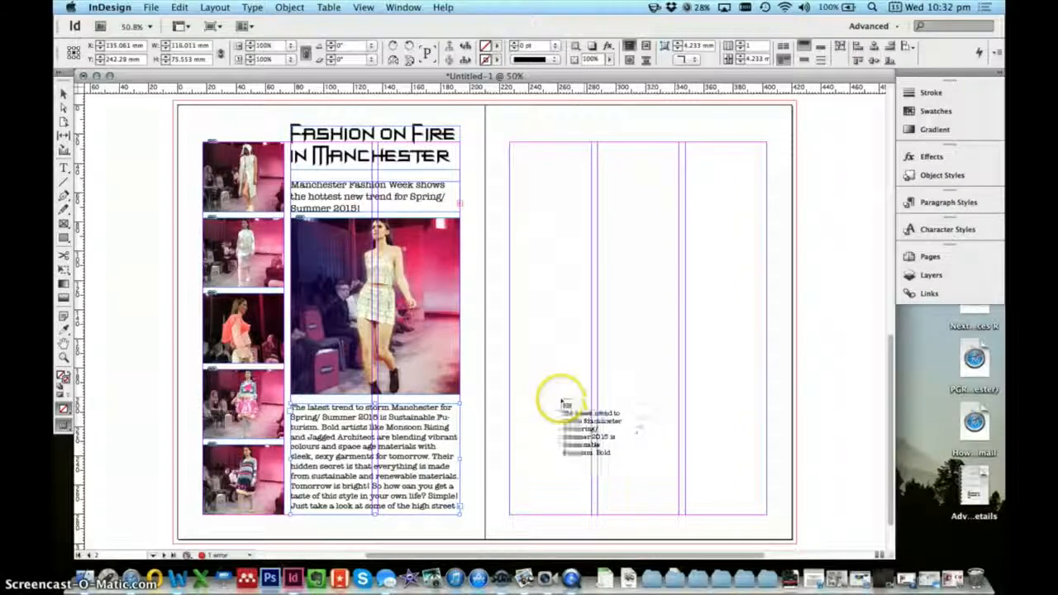
pyautogui.press('Escape')
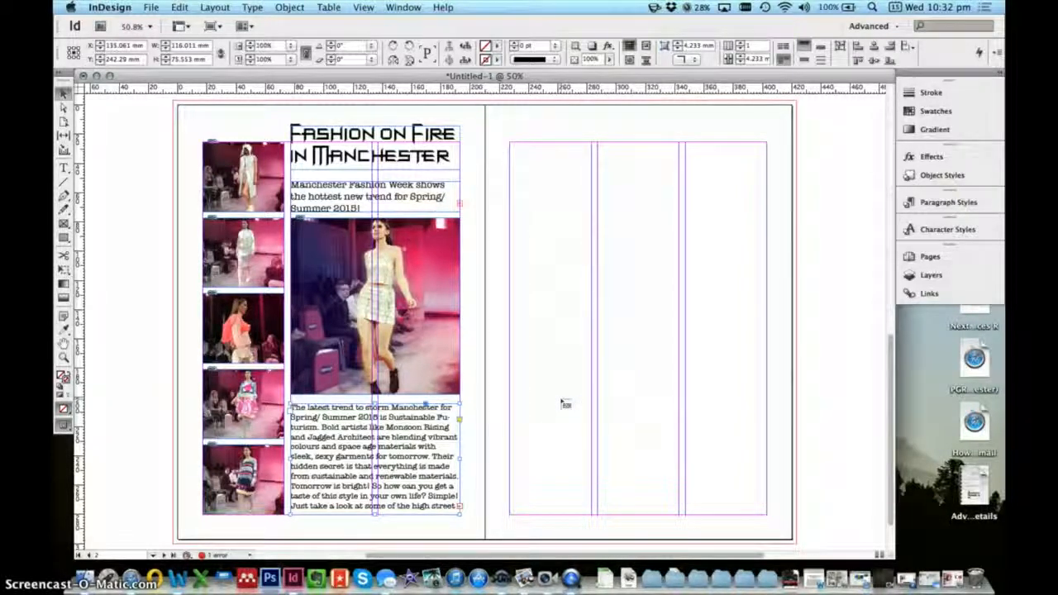
# Draw a frame about 119 × 81.9 mm in the lower part of the facing page and thread the article's overset text into it
pyautogui.click(63, 223)
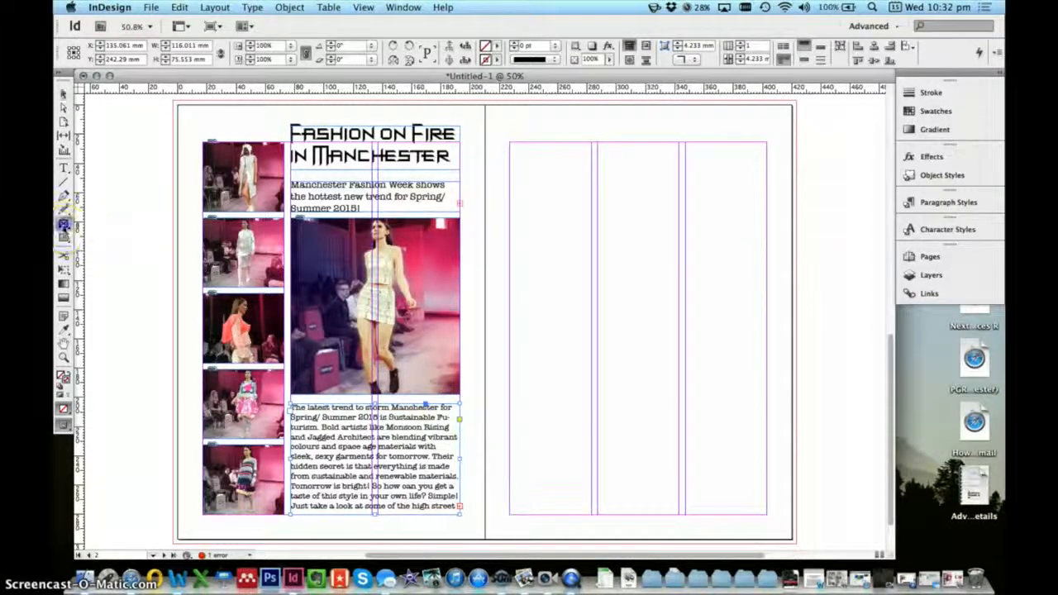
pyautogui.moveTo(560, 488); pyautogui.dragTo(732, 372)
pyautogui.click(63, 94)
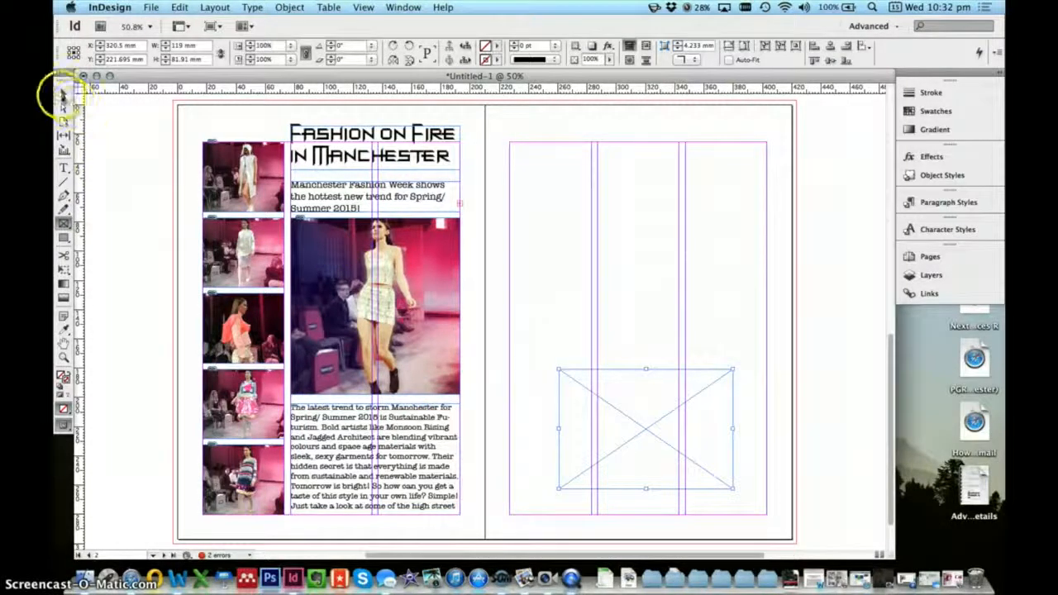
pyautogui.click(456, 502)
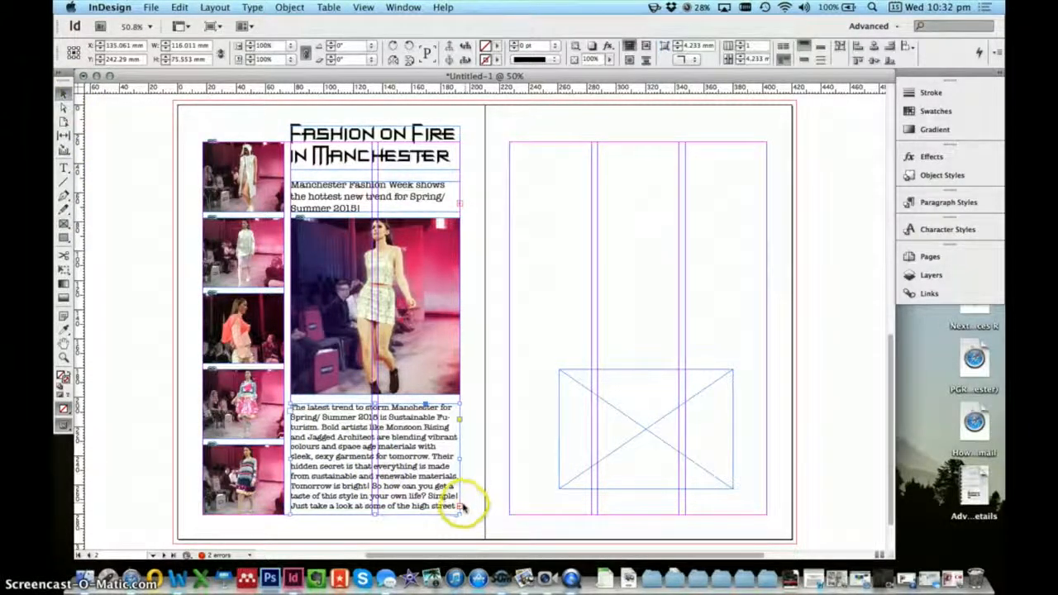
pyautogui.click(460, 506)
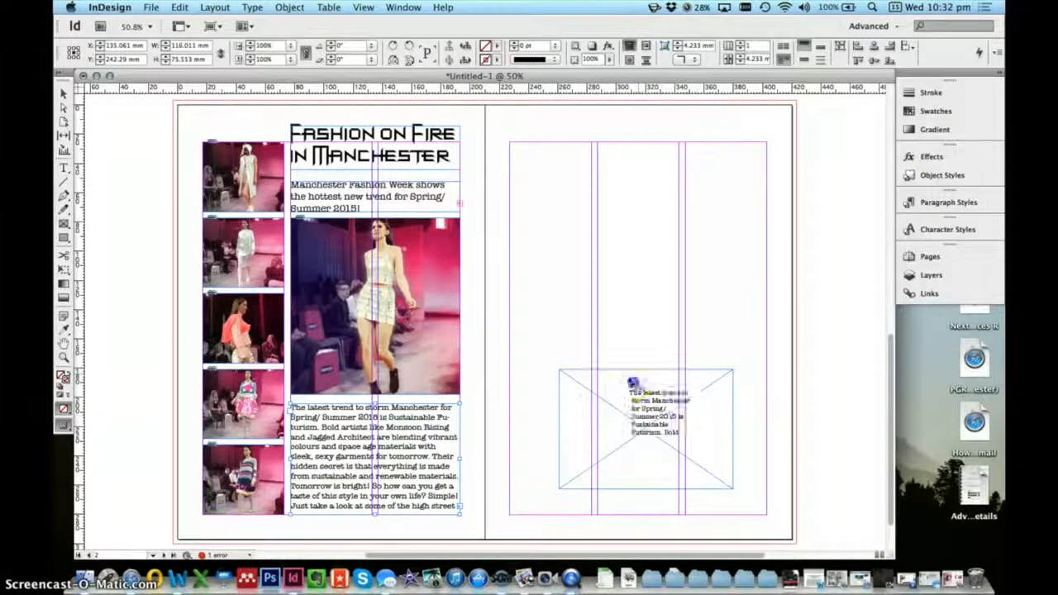
pyautogui.click(629, 376)
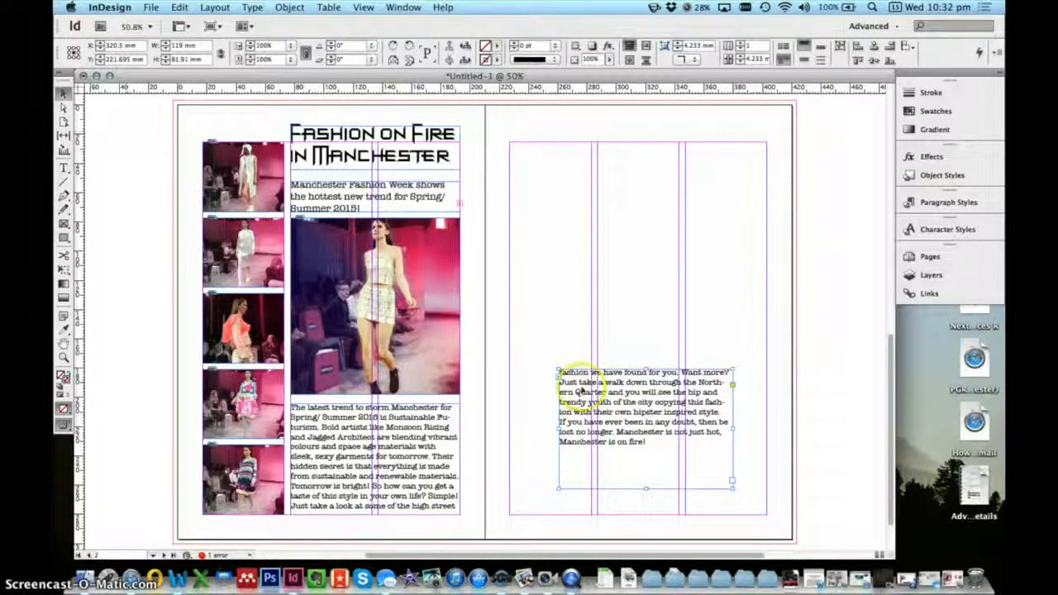
# Shorten the facing-page text frame to about 55 mm high and move it down near the bottom margin
pyautogui.moveTo(665, 385); pyautogui.dragTo(657, 396)
pyautogui.moveTo(636, 500); pyautogui.dragTo(639, 461)
pyautogui.moveTo(643, 422); pyautogui.dragTo(645, 463)
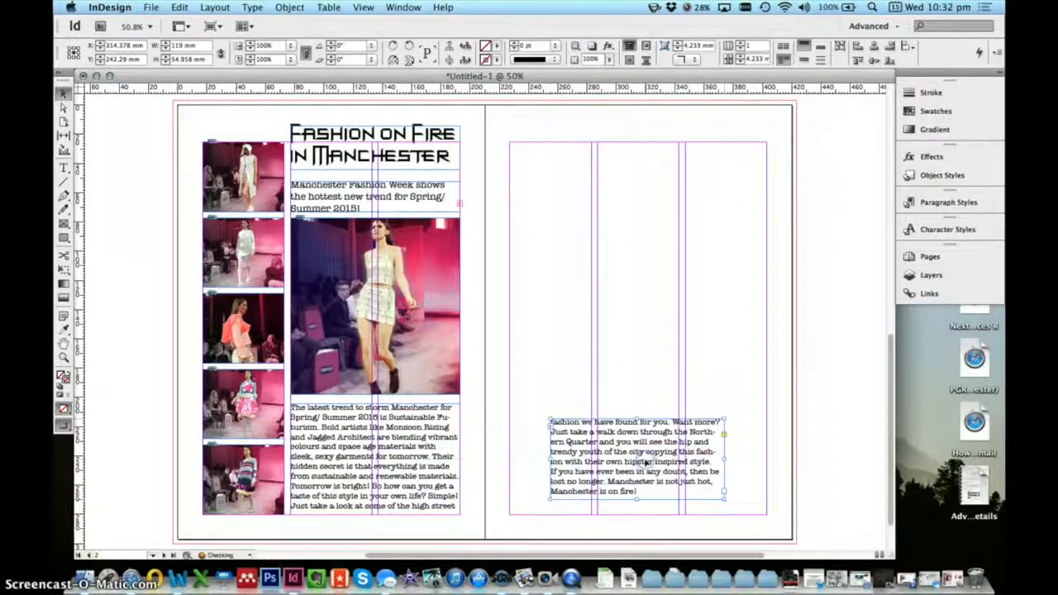
pyautogui.click(699, 407)
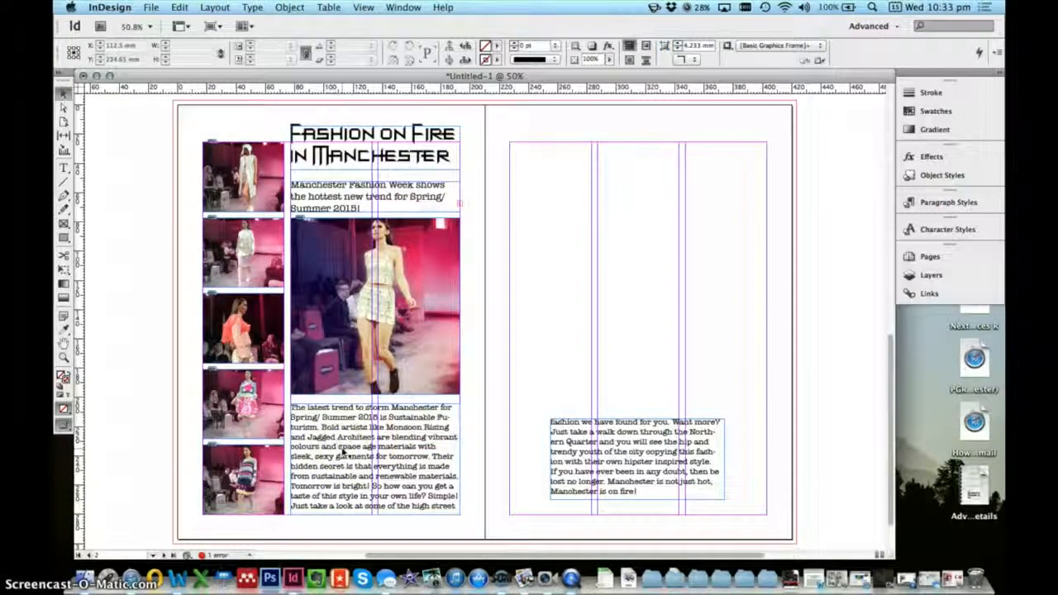
# Insert a blank line before "Their hidden secret" in the article and extend the facing-page text frame to about 65.3 mm high
pyautogui.doubleClick(413, 457)
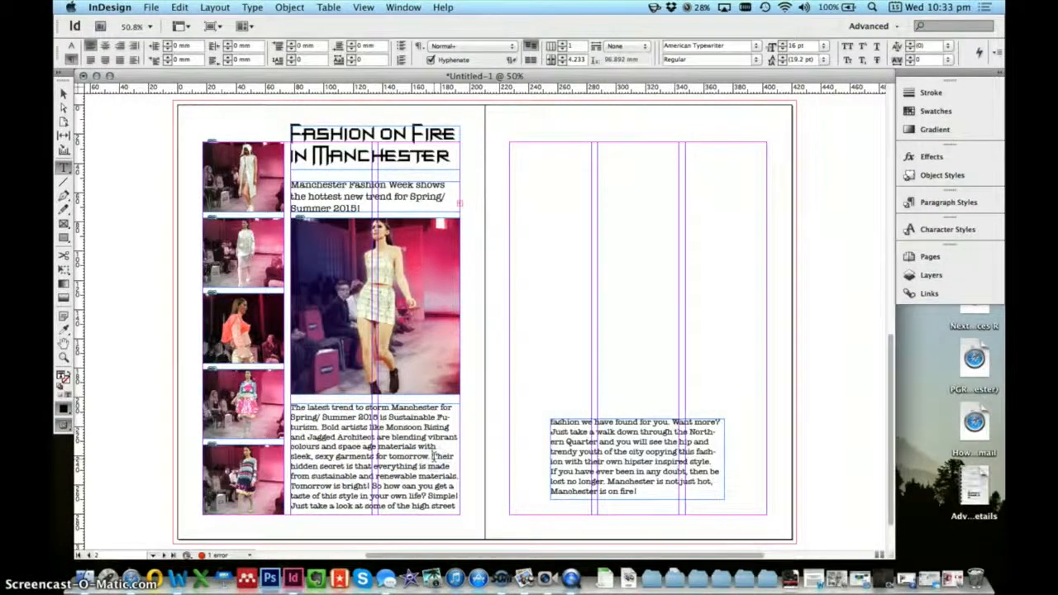
pyautogui.press('Return')
pyautogui.press('Return')
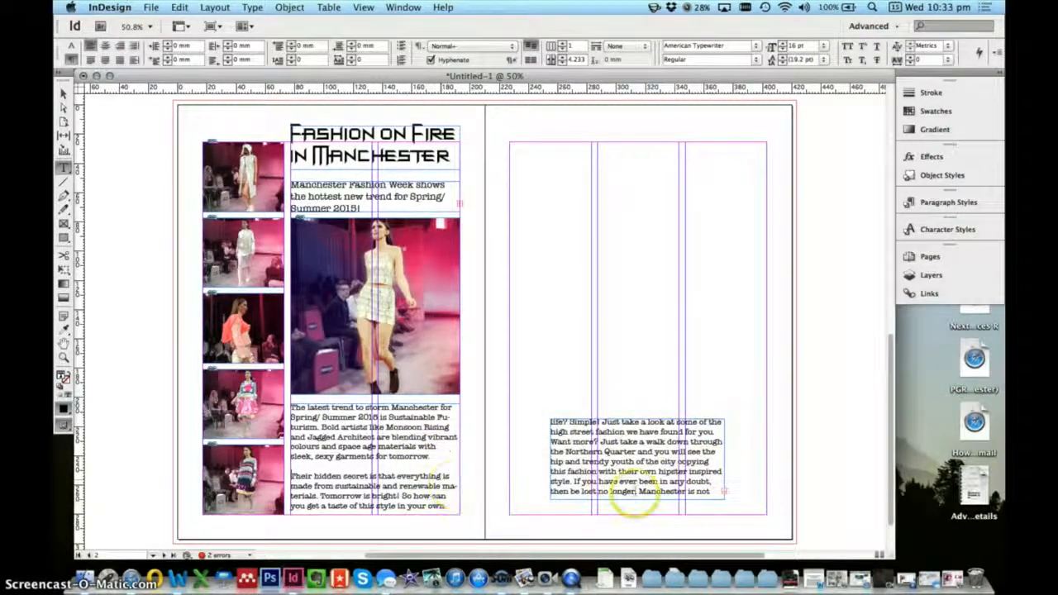
pyautogui.click(63, 92)
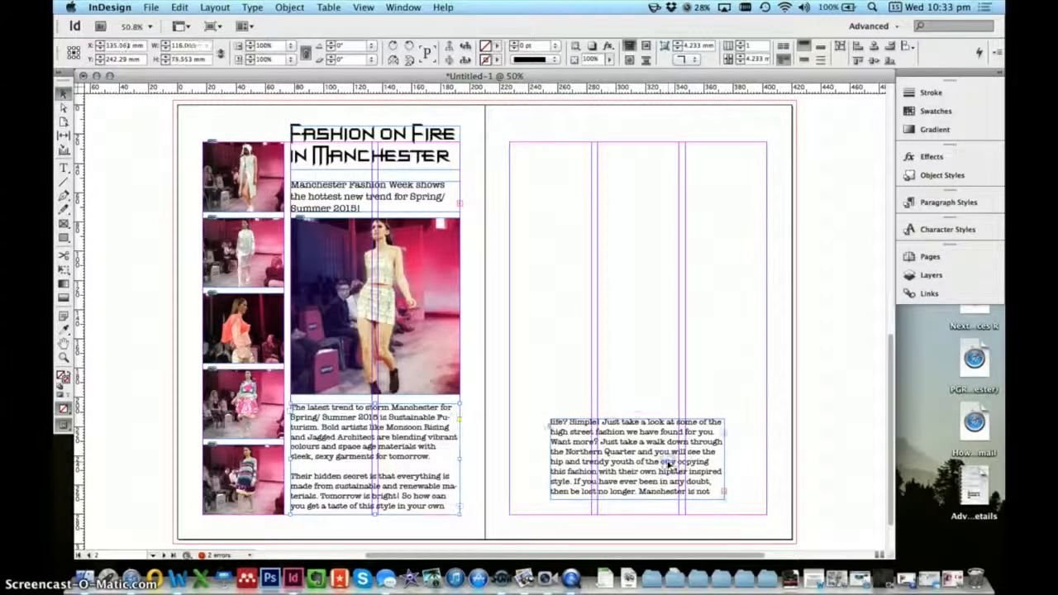
pyautogui.click(639, 453)
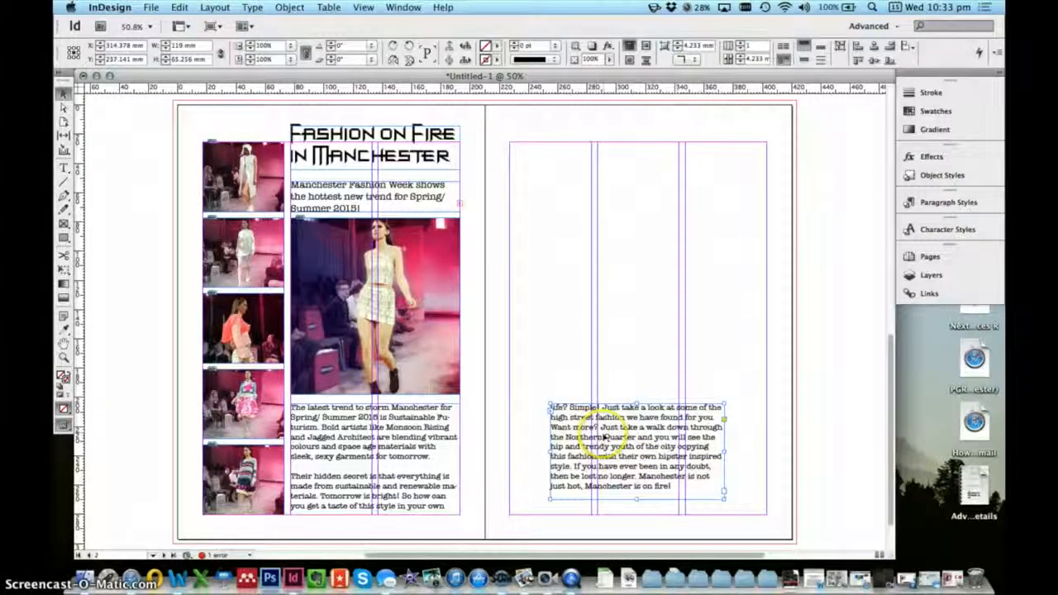
# Insert a blank line before "Just take a walk" in the facing-page text
pyautogui.doubleClick(620, 428)
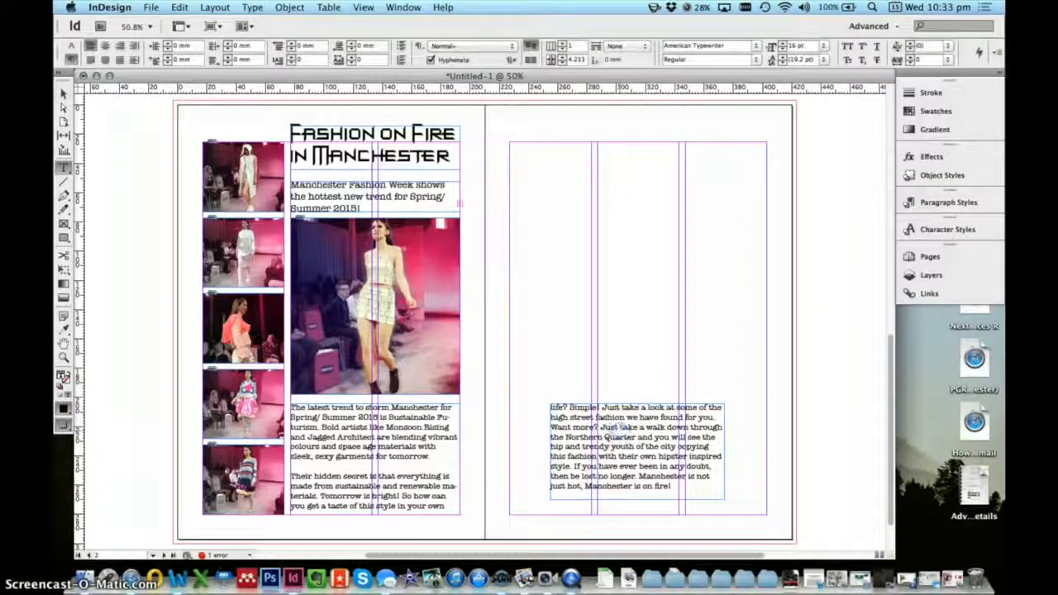
pyautogui.press('Return')
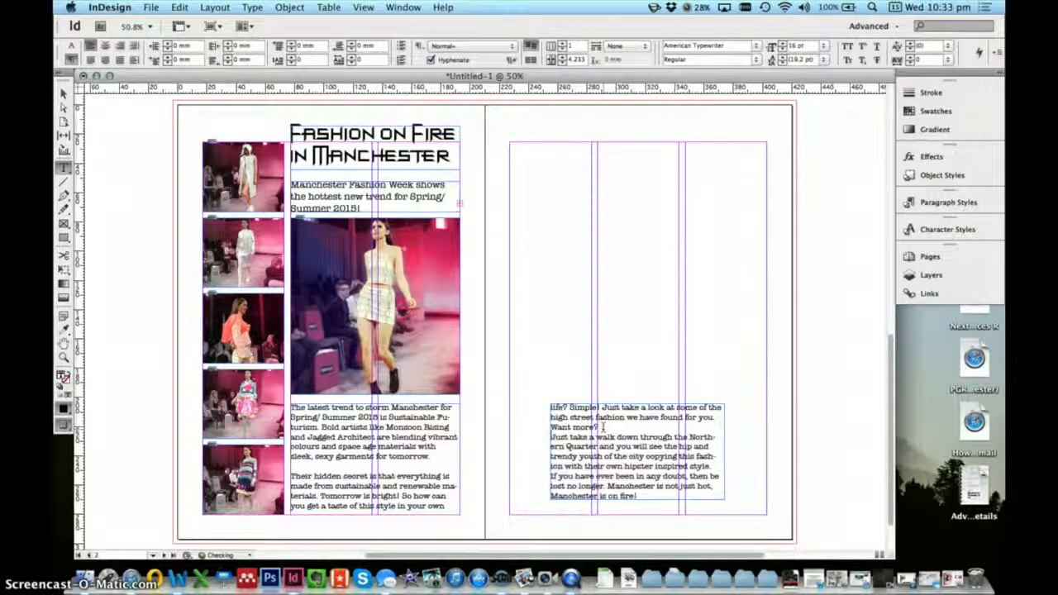
pyautogui.press('Return')
pyautogui.click(139, 122)
# Widen the facing-page text frame to about 165.6 mm and centre it between the page's side margins, just above the bottom margin
pyautogui.click(65, 94)
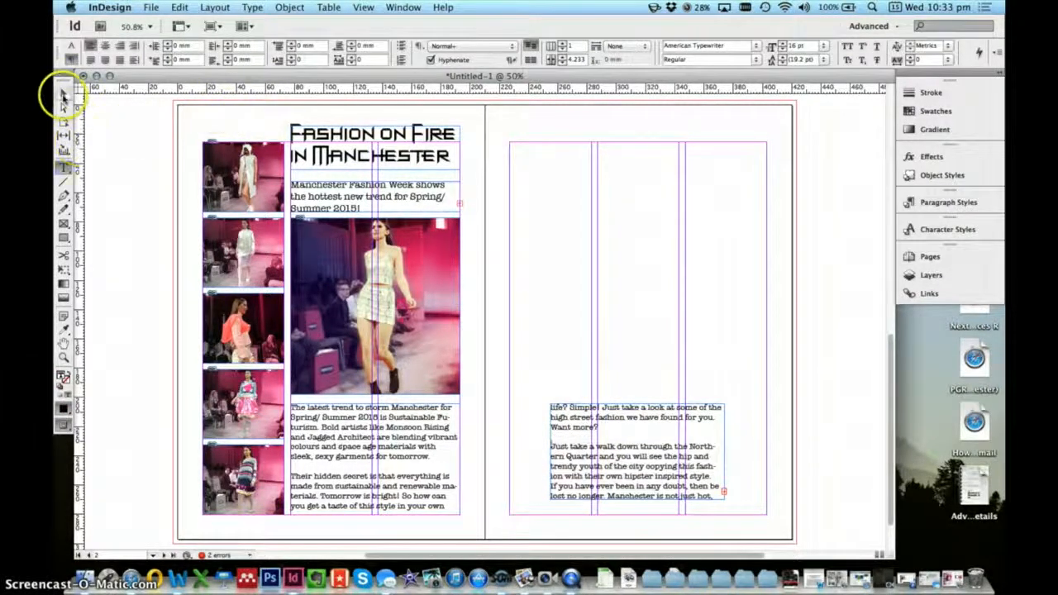
pyautogui.click(609, 411)
pyautogui.click(547, 456)
pyautogui.moveTo(549, 455); pyautogui.dragTo(508, 448)
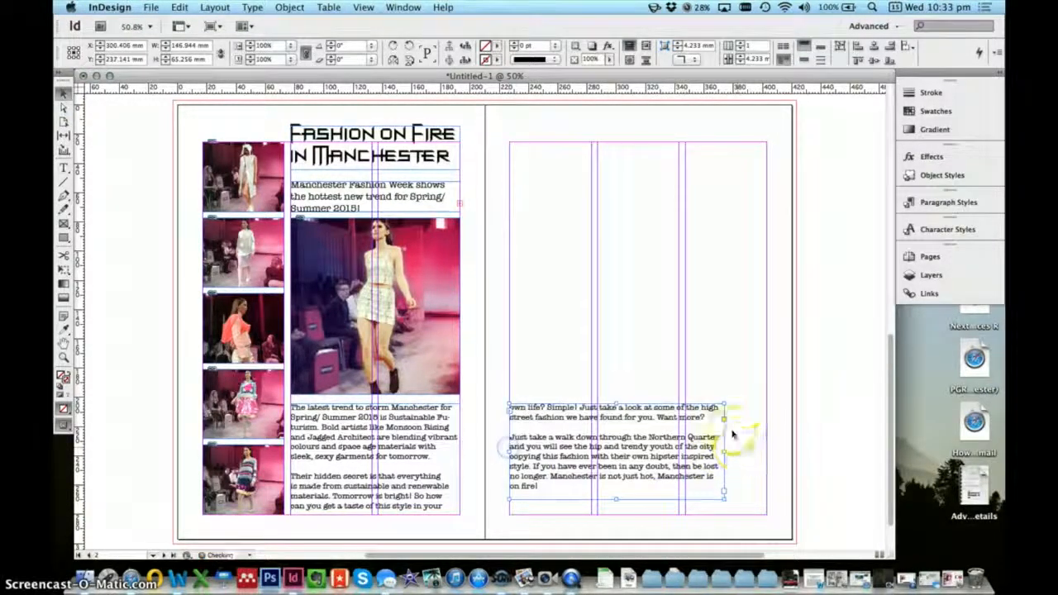
pyautogui.moveTo(723, 450); pyautogui.dragTo(751, 453)
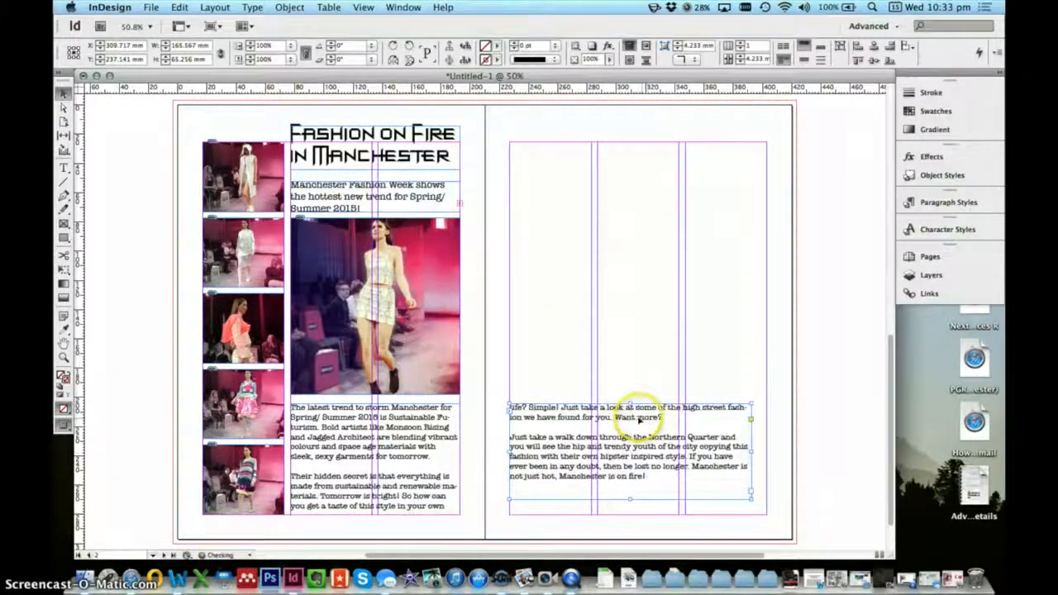
pyautogui.moveTo(643, 423); pyautogui.dragTo(647, 435)
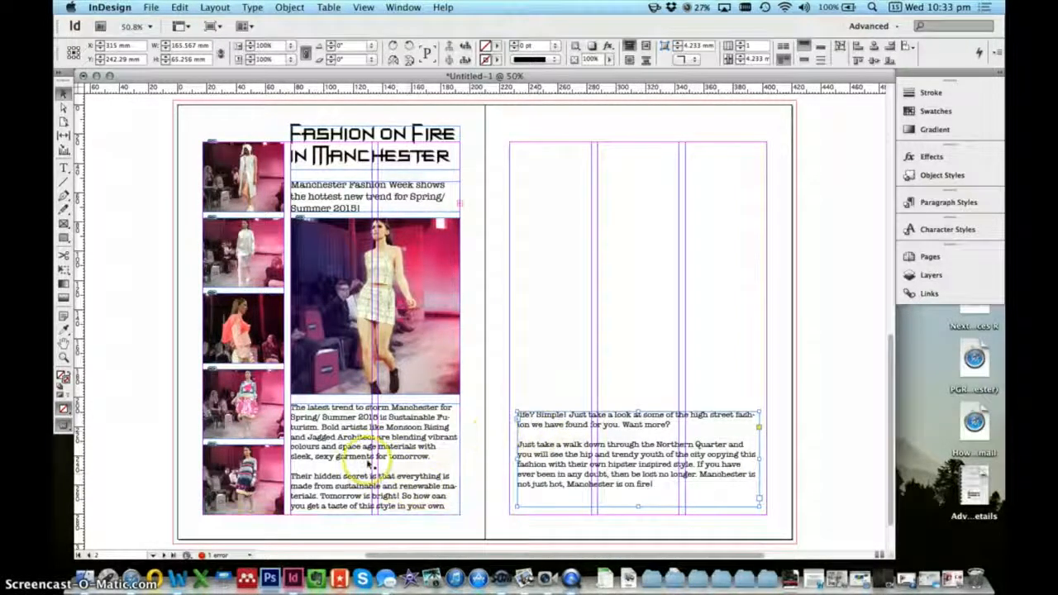
# Give the article's opening paragraph, starting with the T of "The latest trend", a four-line drop cap
pyautogui.click(239, 318)
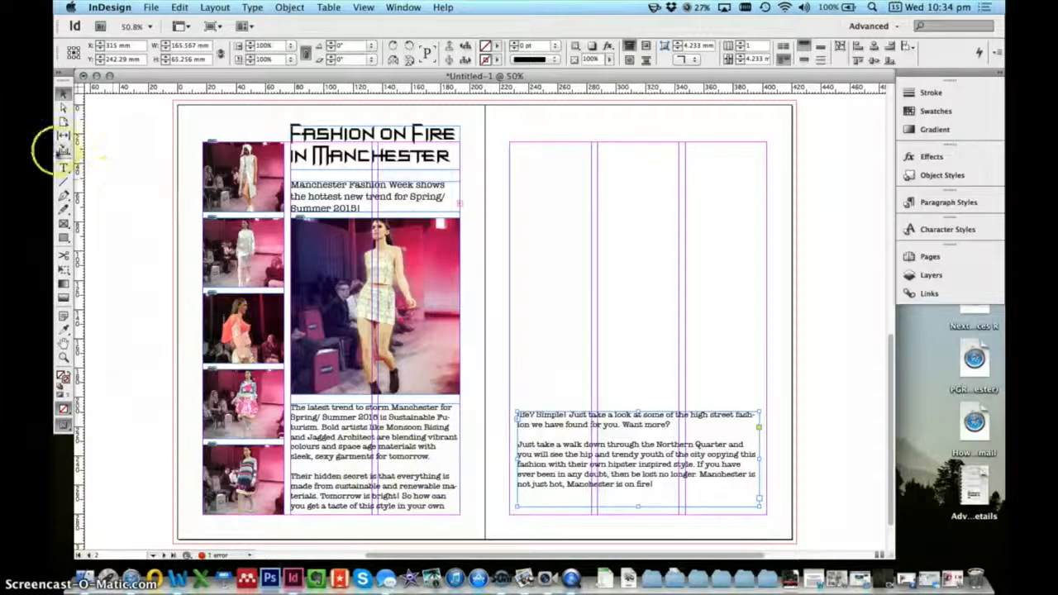
pyautogui.click(63, 168)
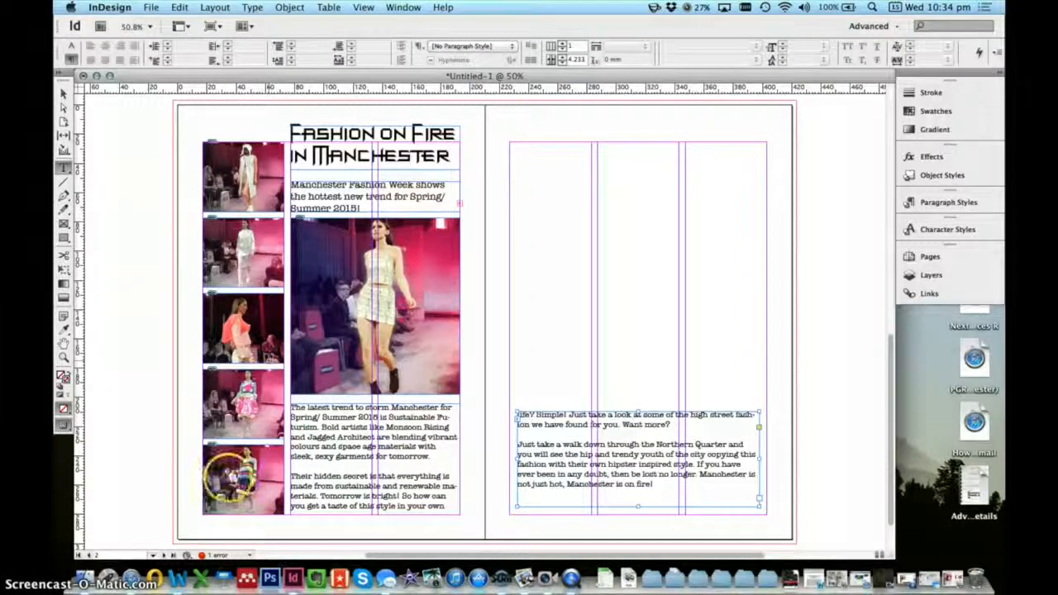
pyautogui.click(295, 407)
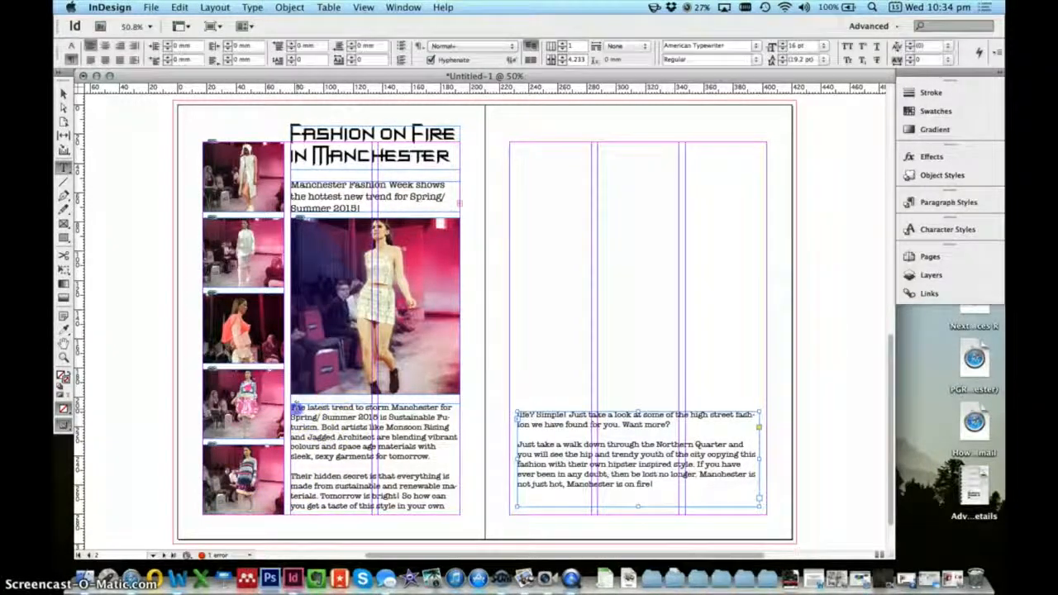
pyautogui.tripleClick(296, 409)
pyautogui.click(297, 411)
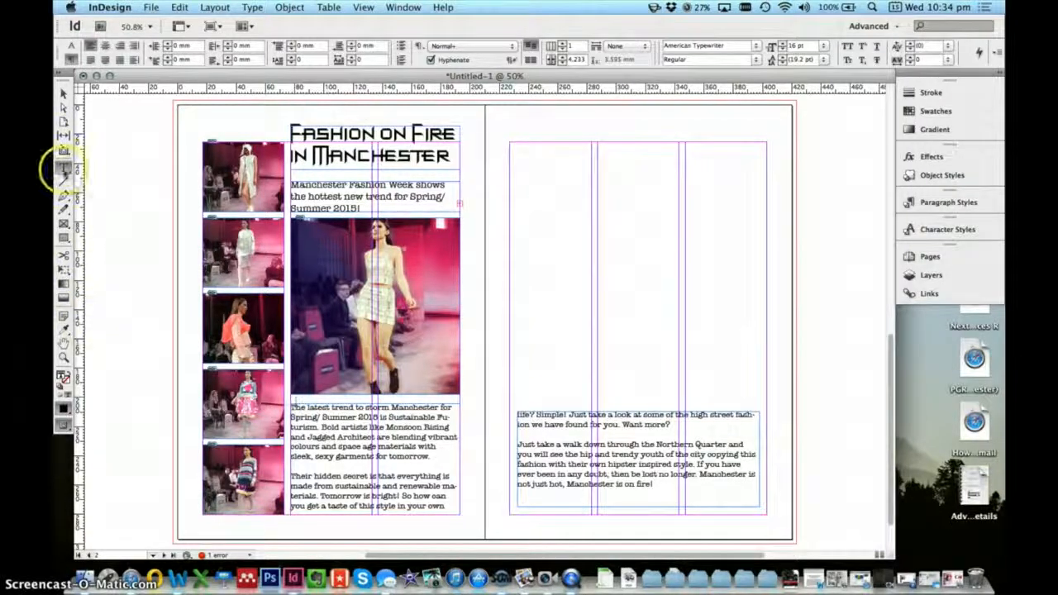
pyautogui.doubleClick(296, 409)
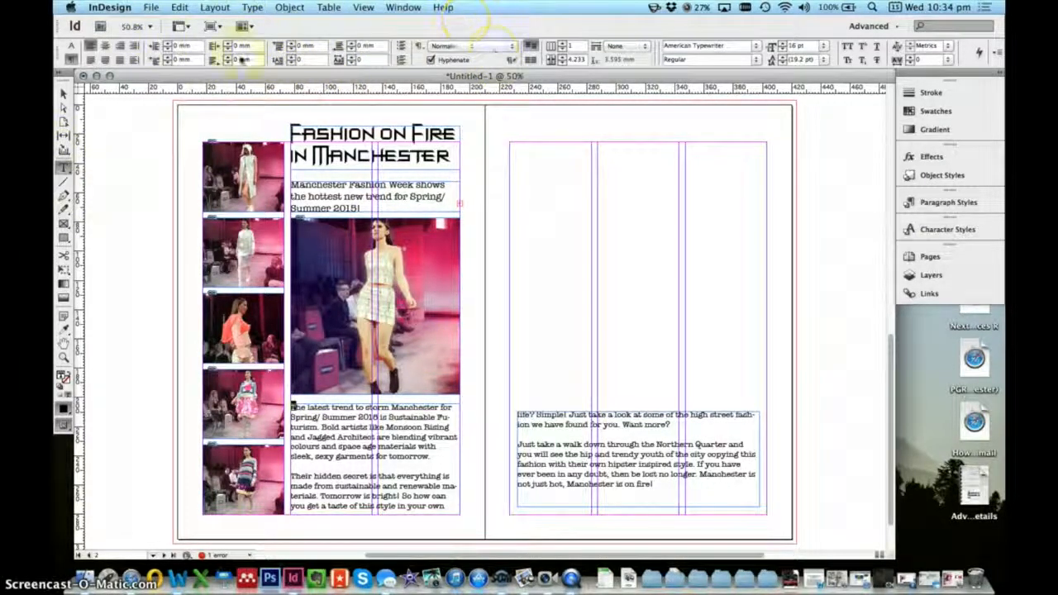
pyautogui.click(473, 51)
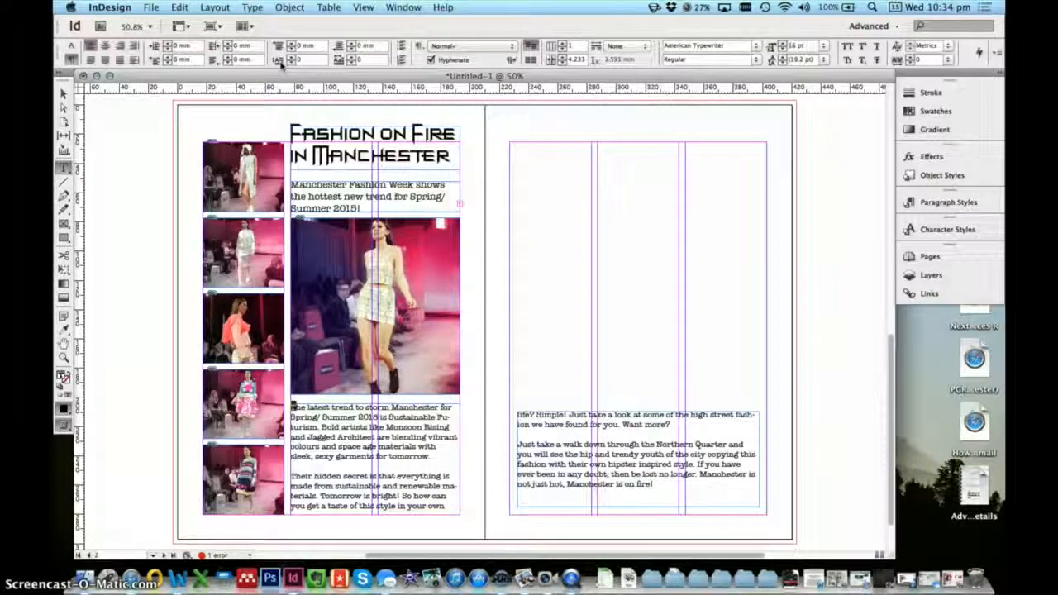
pyautogui.click(290, 57)
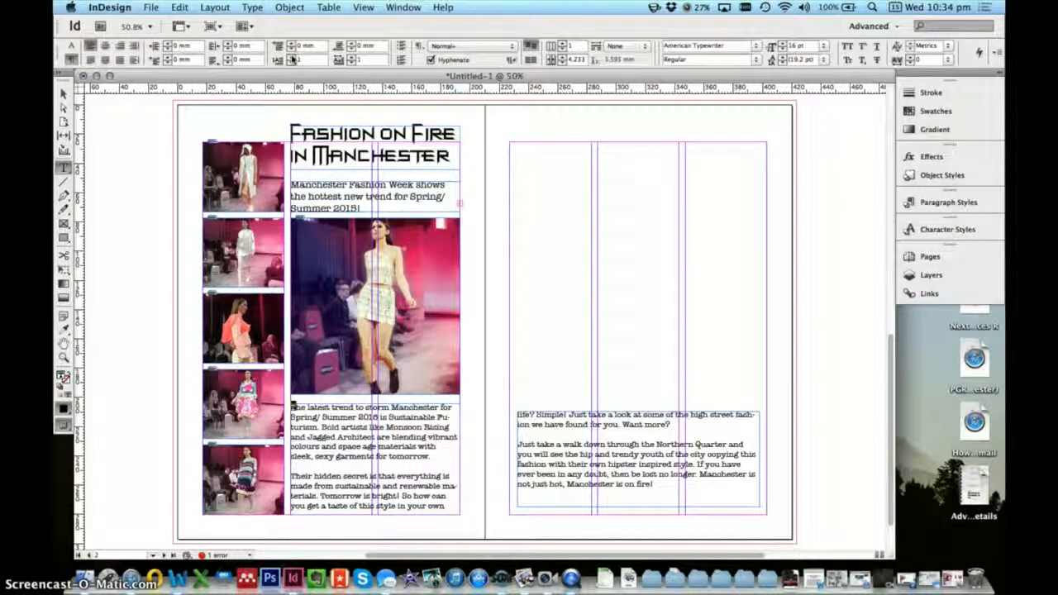
pyautogui.click(291, 57)
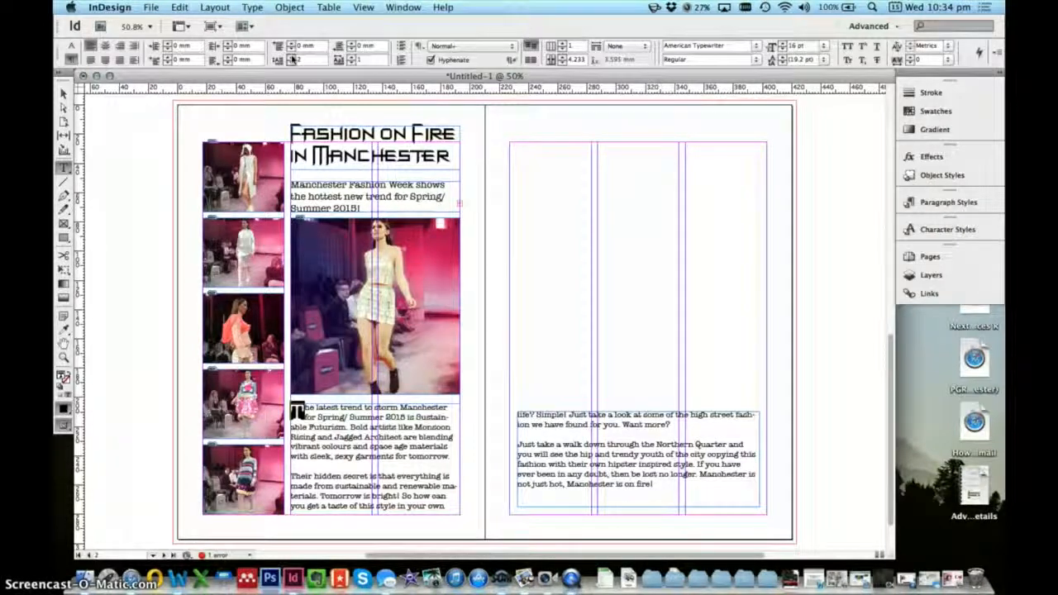
pyautogui.click(291, 57)
pyautogui.click(291, 57)
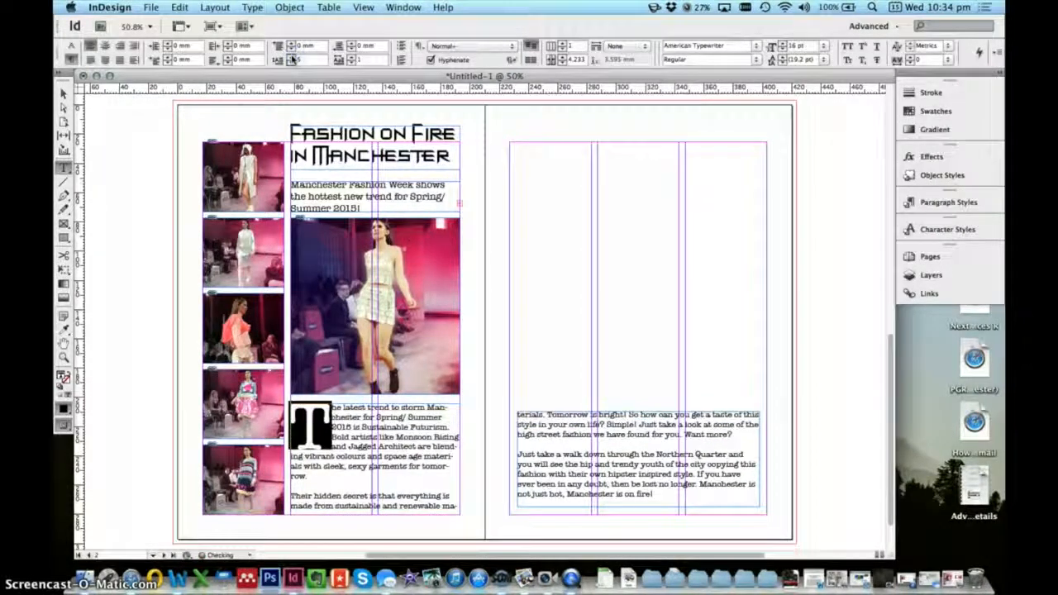
pyautogui.click(291, 62)
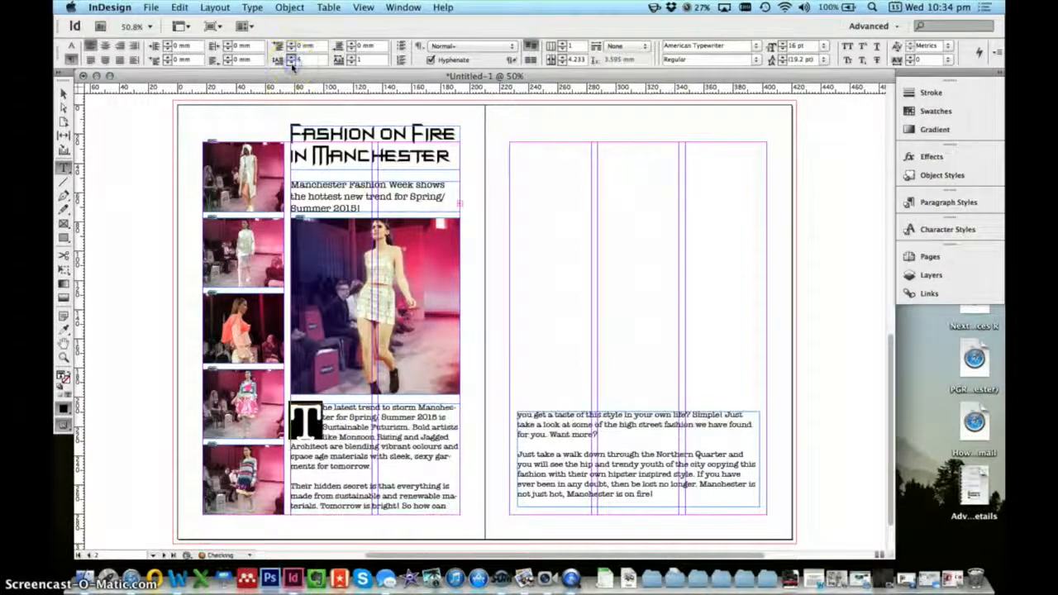
pyautogui.click(369, 468)
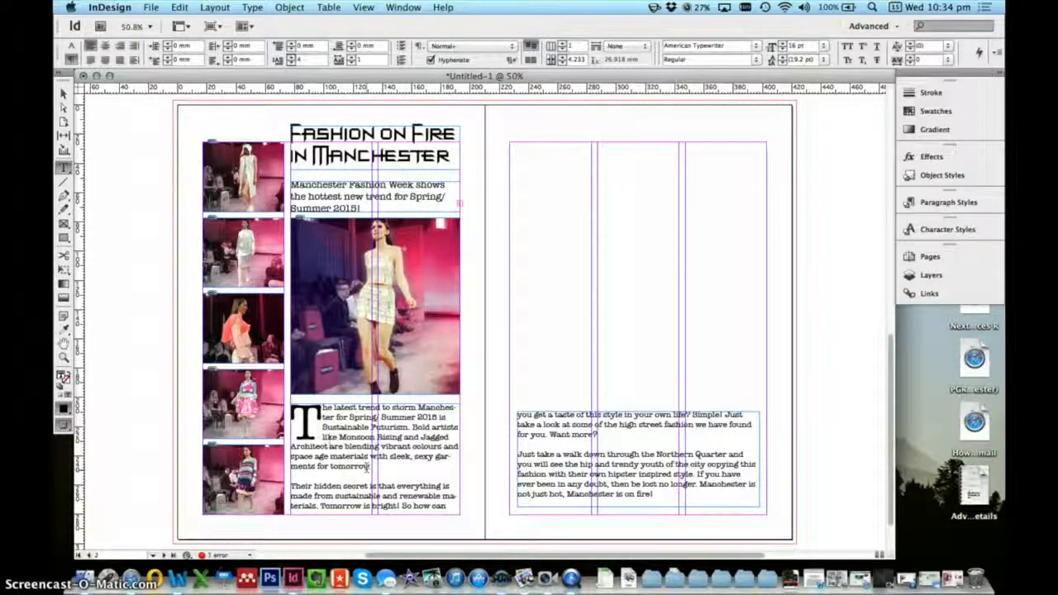
# Set all the article text across both threaded frames to Arial Regular and deselect it
pyautogui.click(305, 418)
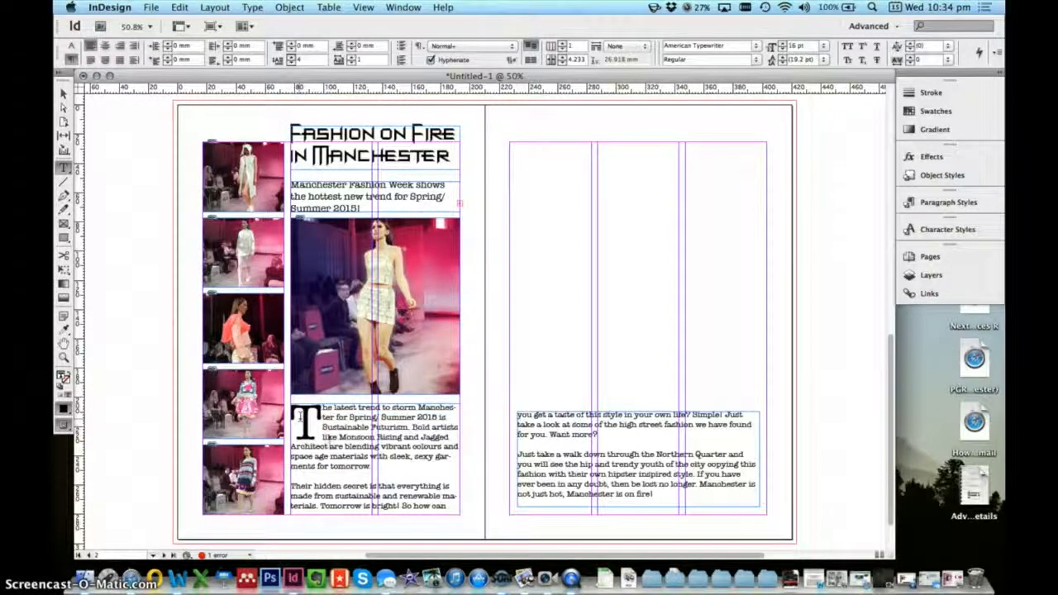
pyautogui.moveTo(302, 418); pyautogui.dragTo(449, 458)
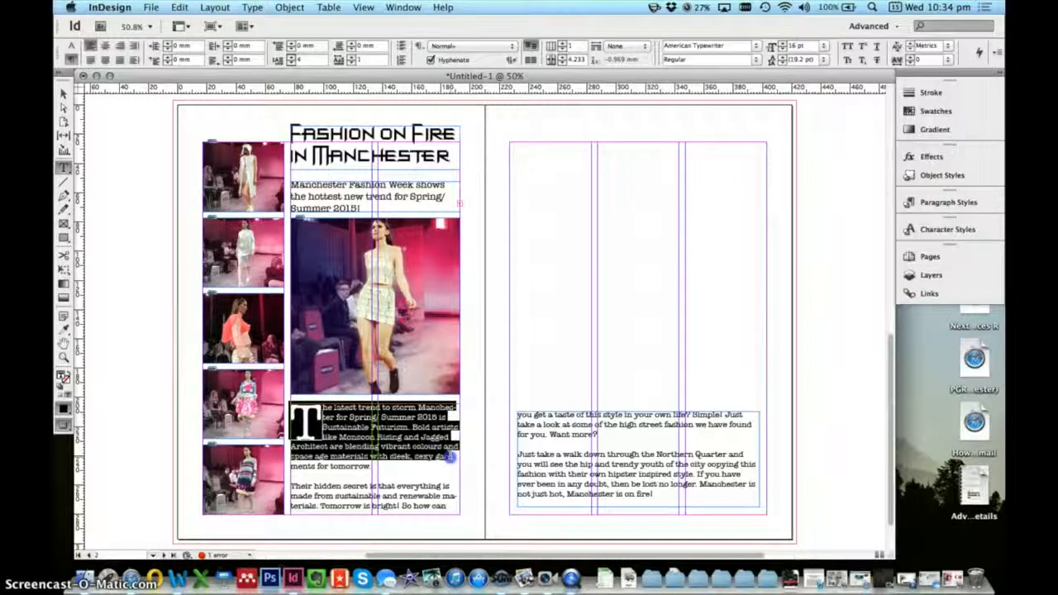
pyautogui.moveTo(520, 465); pyautogui.dragTo(668, 496)
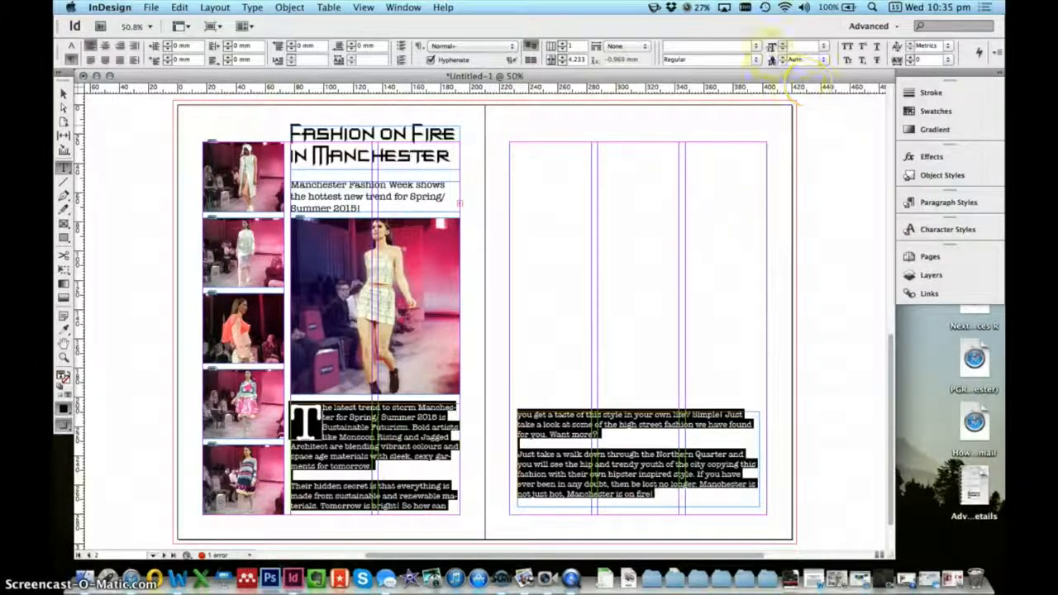
pyautogui.click(756, 46)
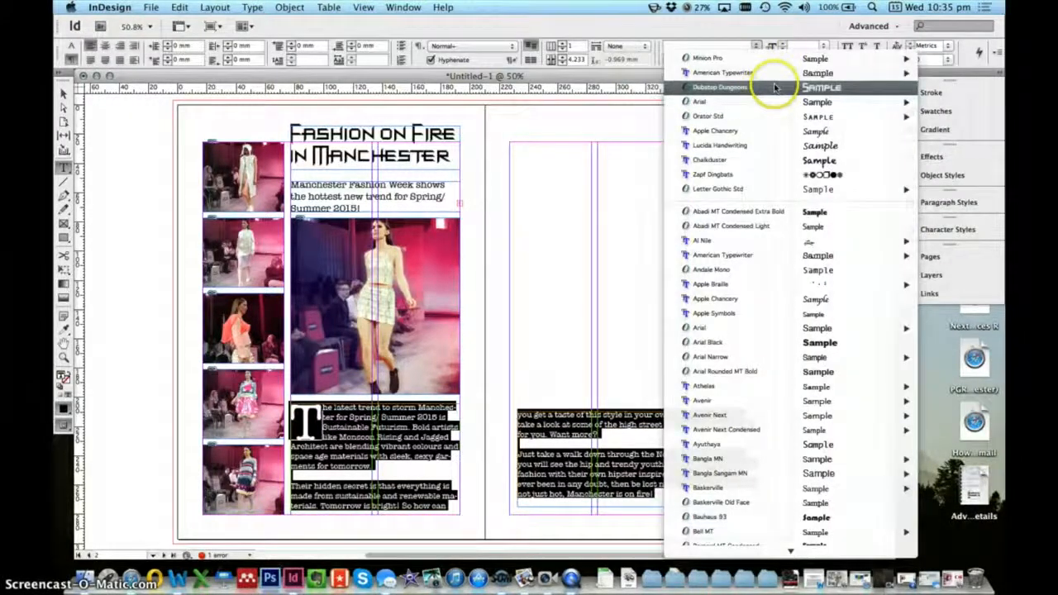
pyautogui.moveTo(756, 103)
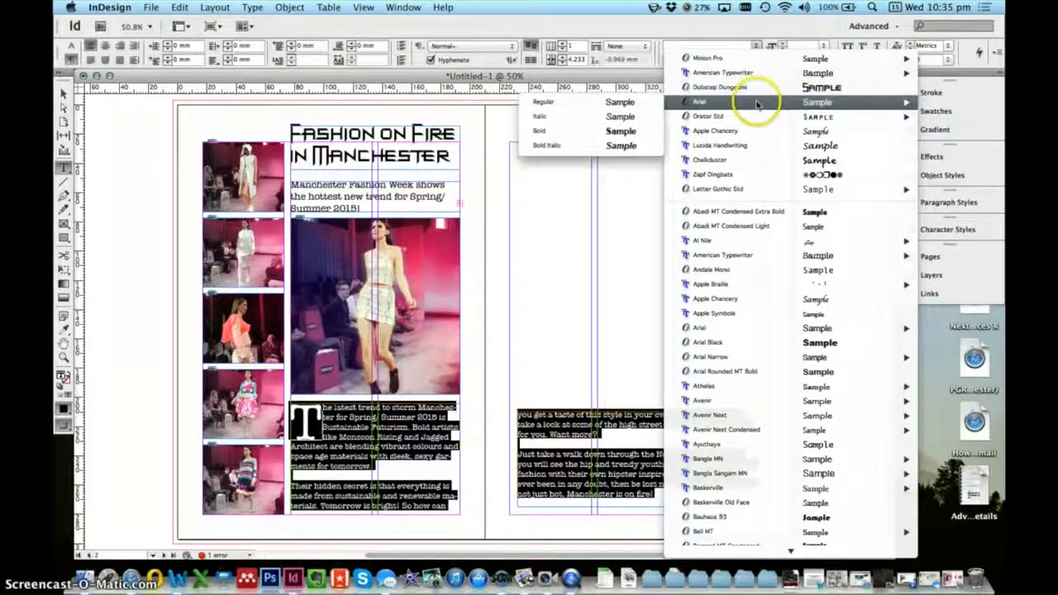
pyautogui.click(618, 103)
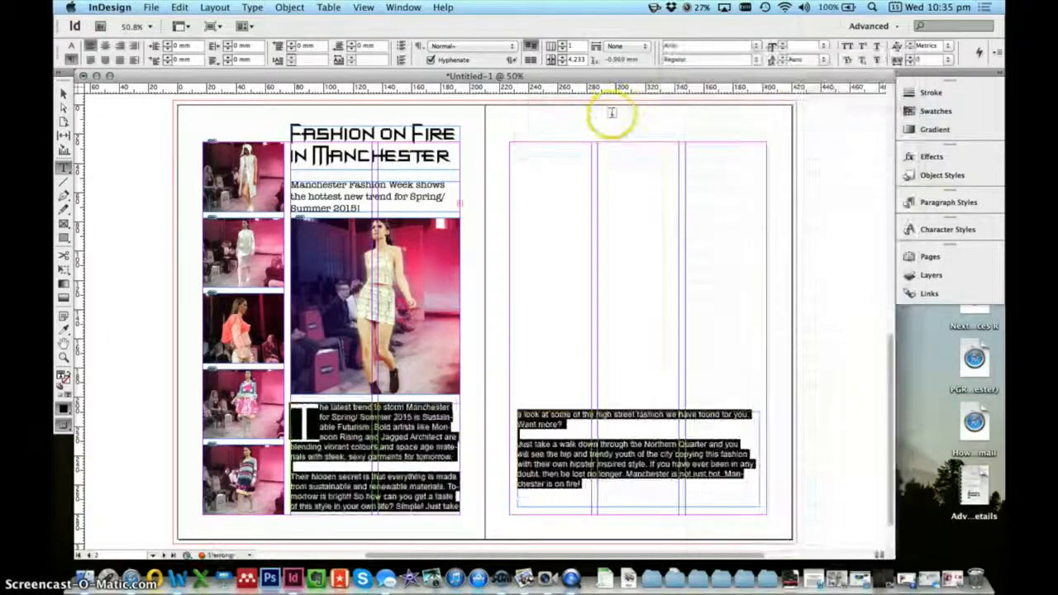
pyautogui.click(351, 417)
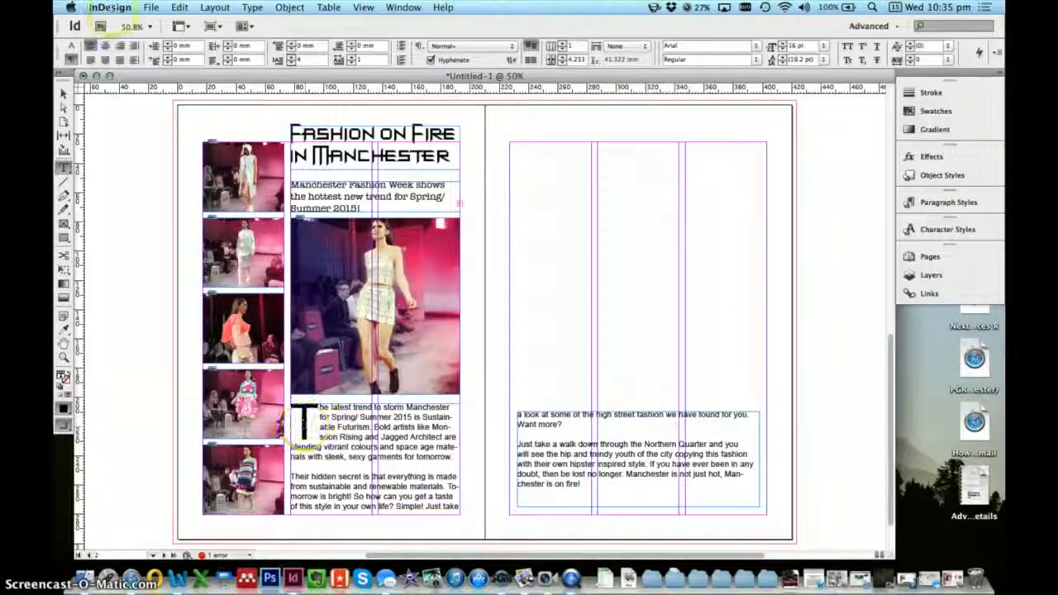
# Give the "Their hidden secret" and "Just take a walk" paragraphs two-line drop caps
pyautogui.click(64, 93)
pyautogui.click(297, 437)
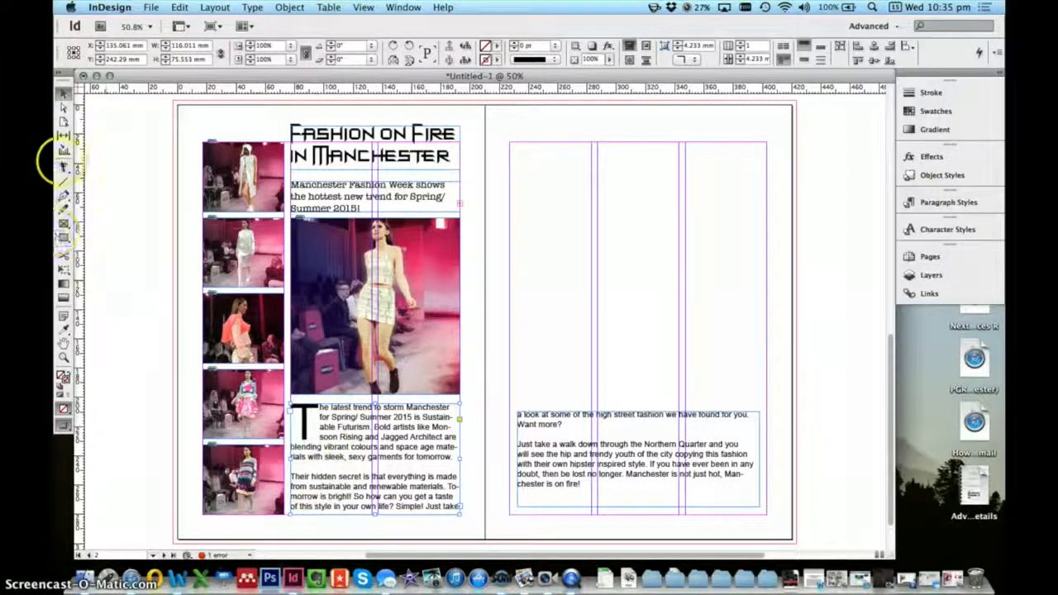
pyautogui.click(64, 165)
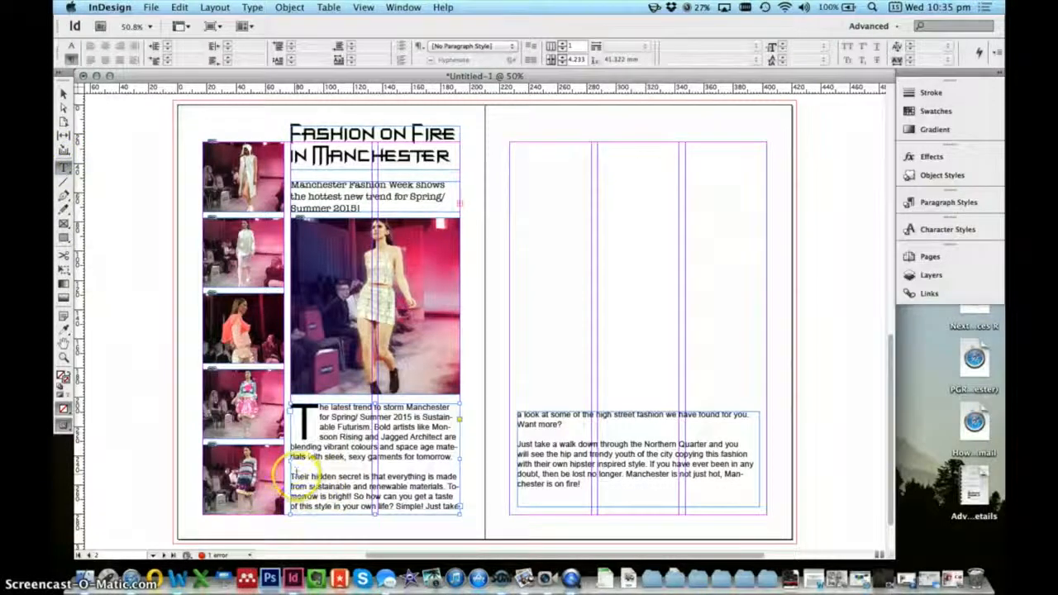
pyautogui.click(295, 477)
pyautogui.moveTo(291, 477); pyautogui.dragTo(296, 477)
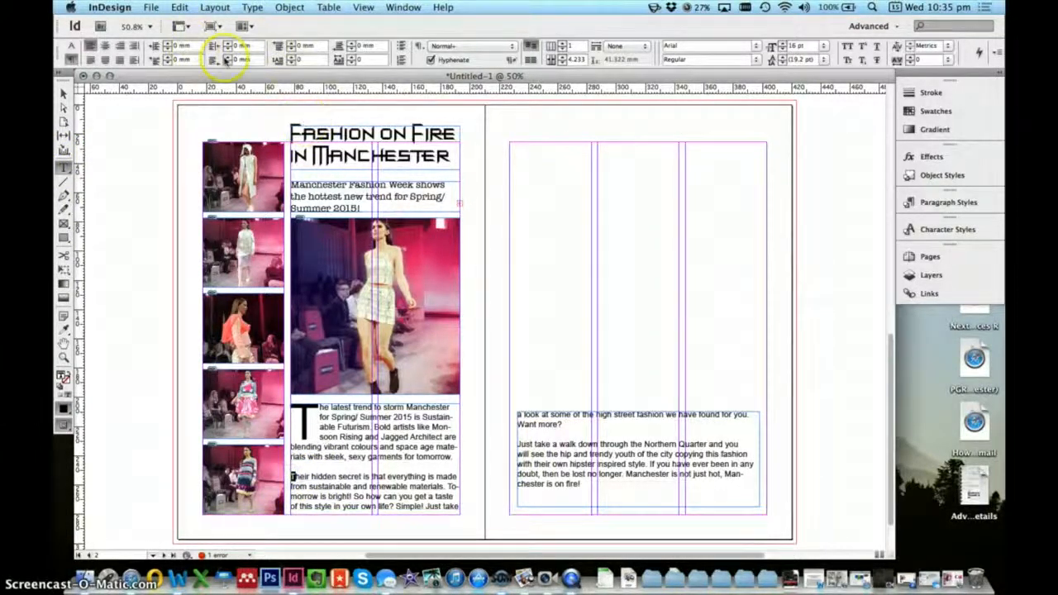
pyautogui.click(291, 57)
pyautogui.click(518, 445)
pyautogui.click(291, 58)
pyautogui.click(291, 57)
pyautogui.click(63, 94)
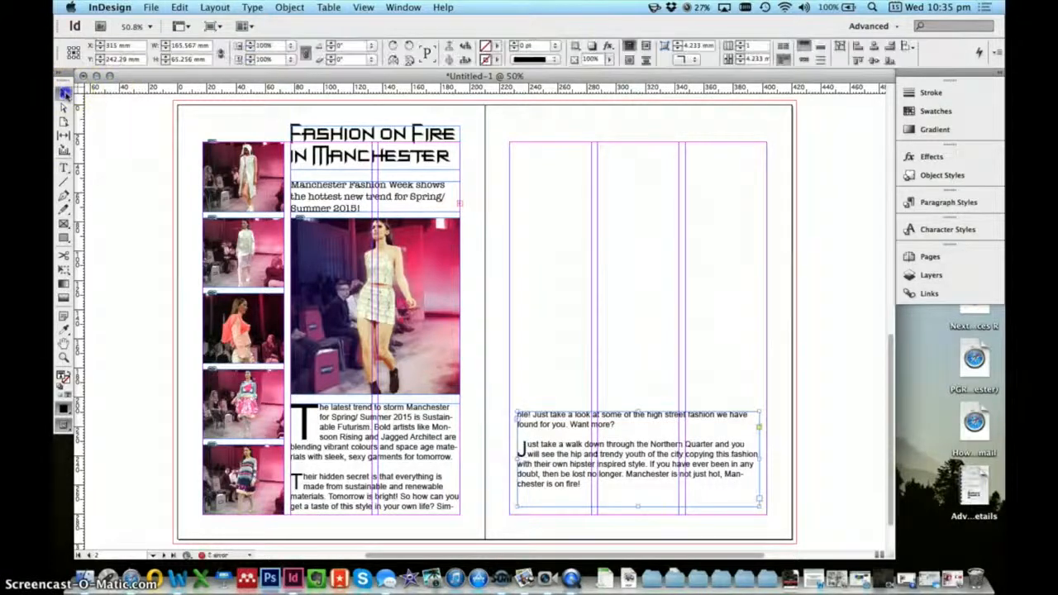
# Move the facing-page text frame up until its top edge aligns with the article frame on page 2, and deselect it
pyautogui.click(555, 348)
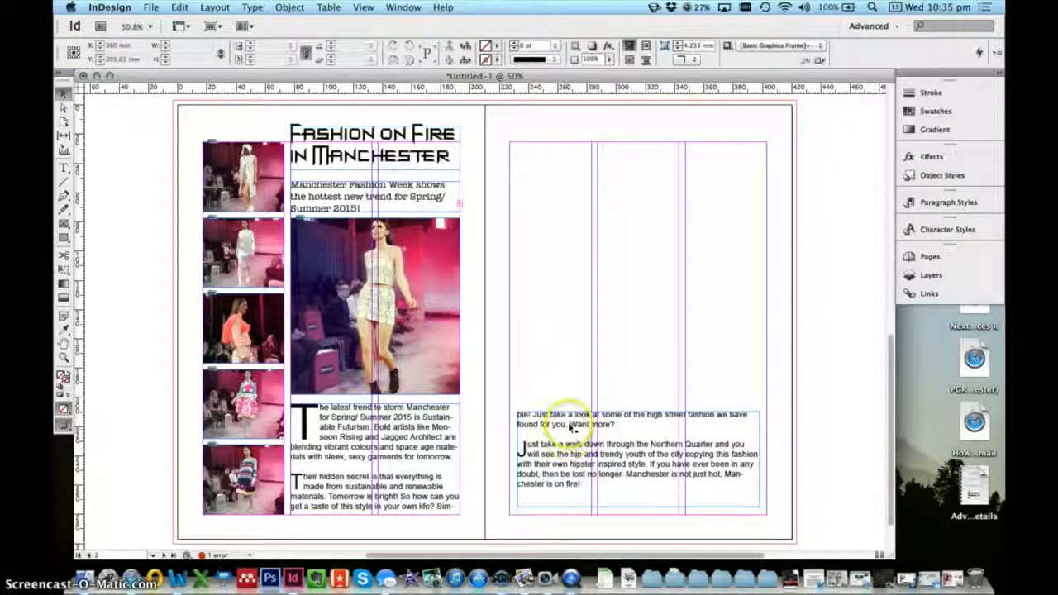
pyautogui.moveTo(567, 416); pyautogui.dragTo(568, 406)
pyautogui.click(703, 376)
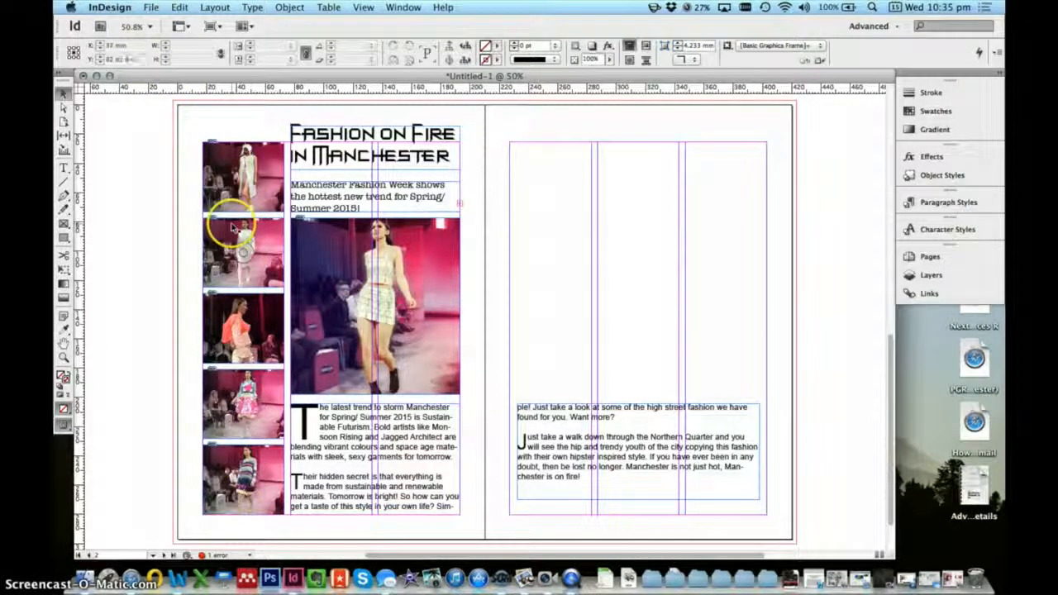
# Start placing images and browse to the For Sale folder inside the Week 4 Images folder
pyautogui.click(152, 7)
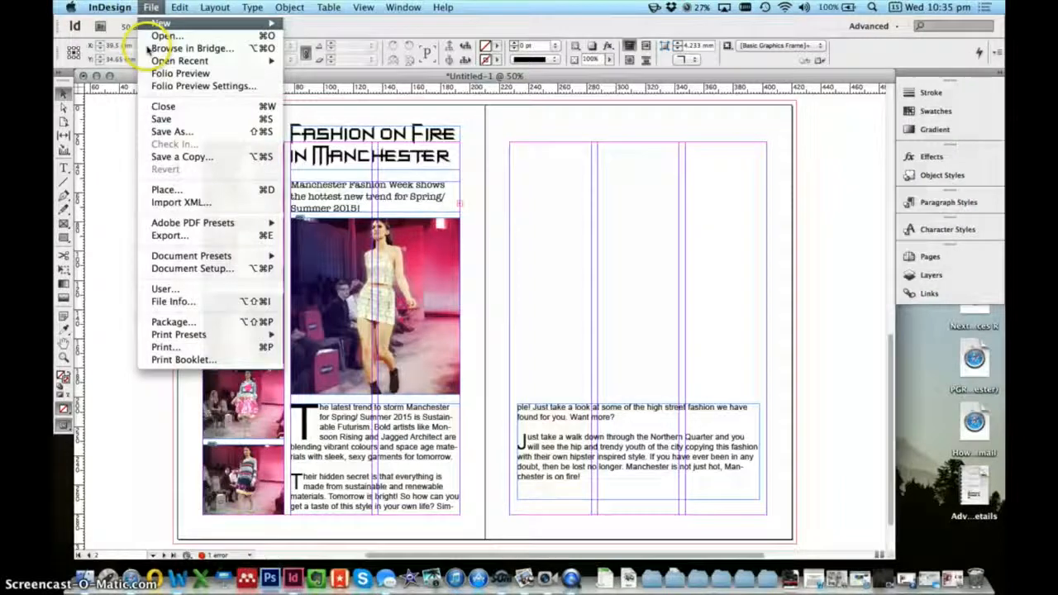
pyautogui.click(175, 190)
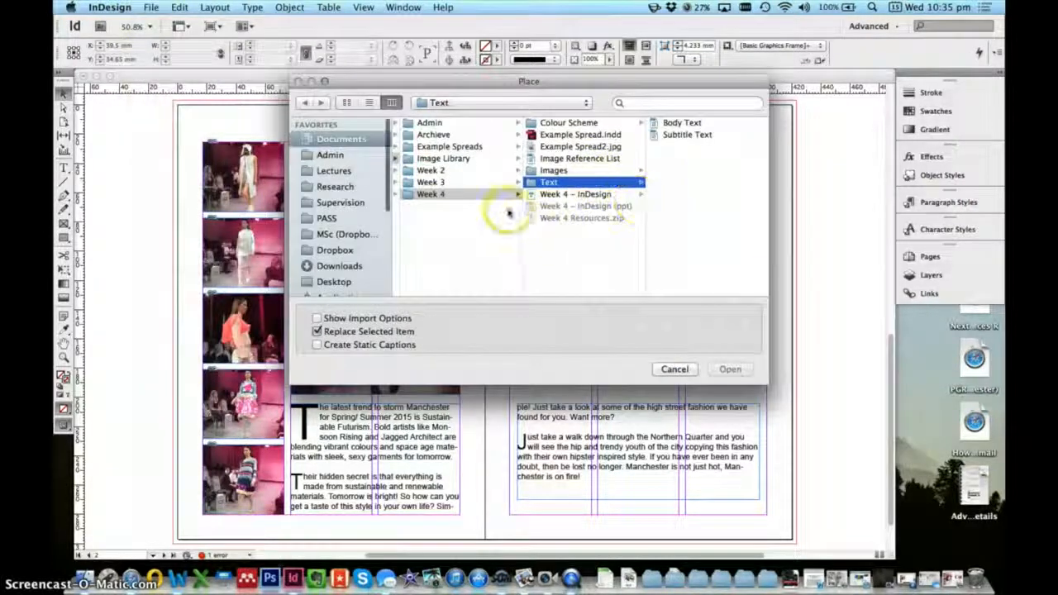
pyautogui.click(556, 171)
pyautogui.click(678, 134)
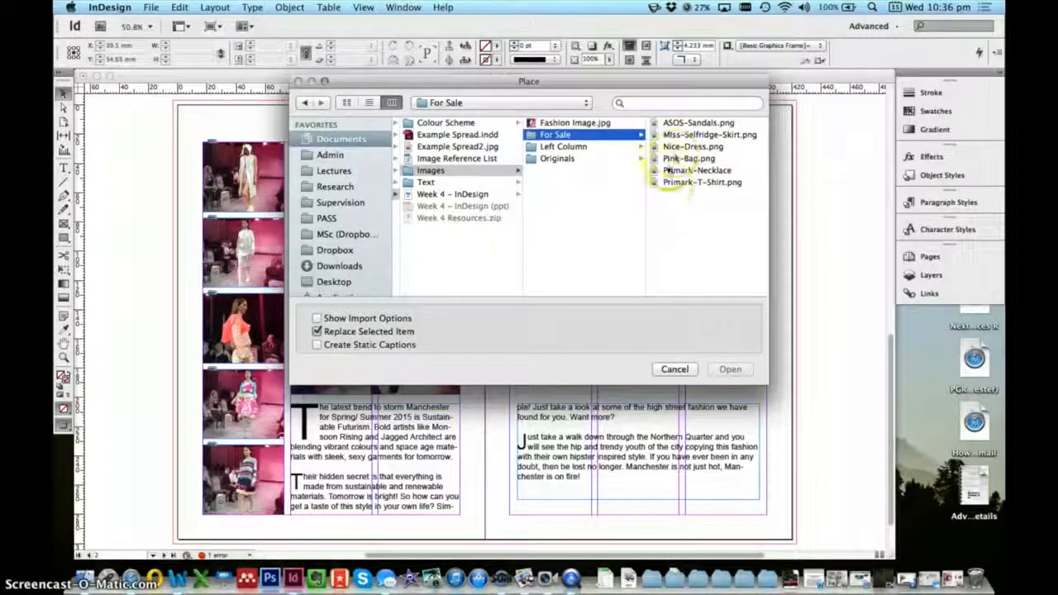
# Preview the product images in the For Sale folder, including the necklace, bag, dress, skirt, sandals and T-shirt
pyautogui.click(674, 182)
pyautogui.click(596, 169)
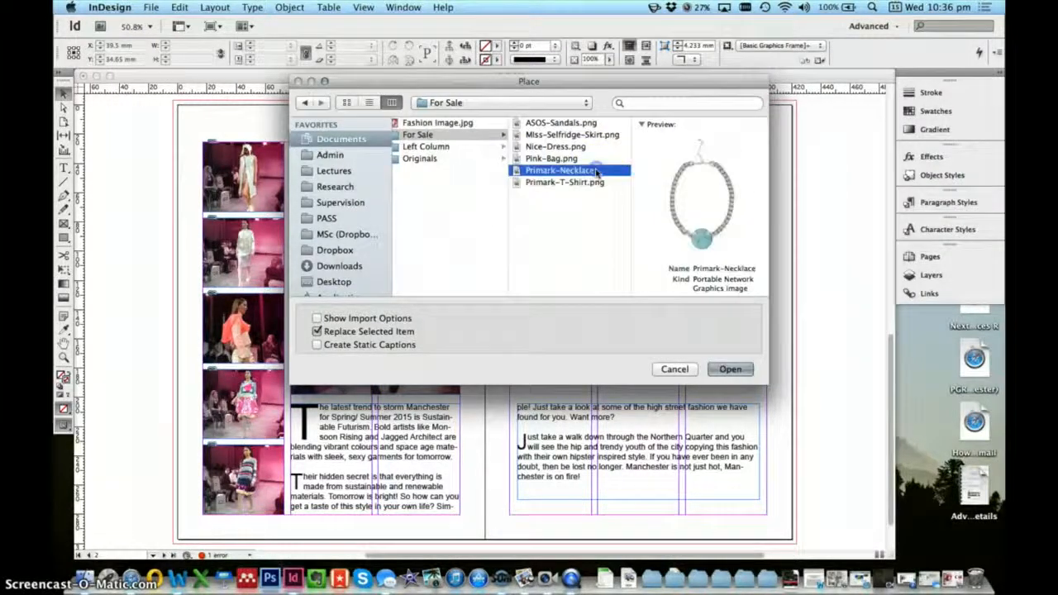
pyautogui.click(579, 158)
pyautogui.click(589, 147)
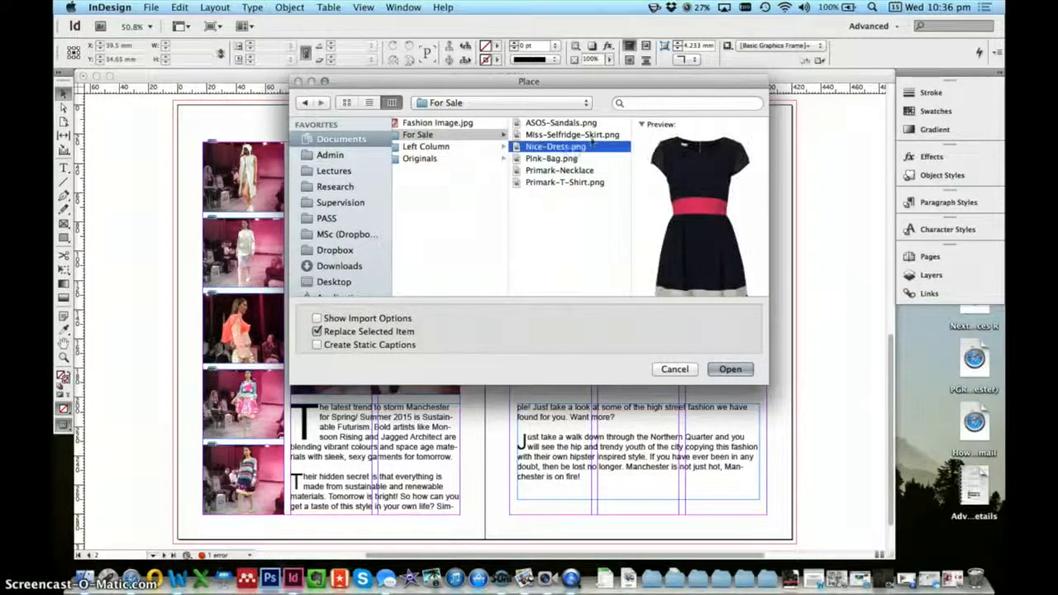
pyautogui.click(588, 135)
pyautogui.click(572, 122)
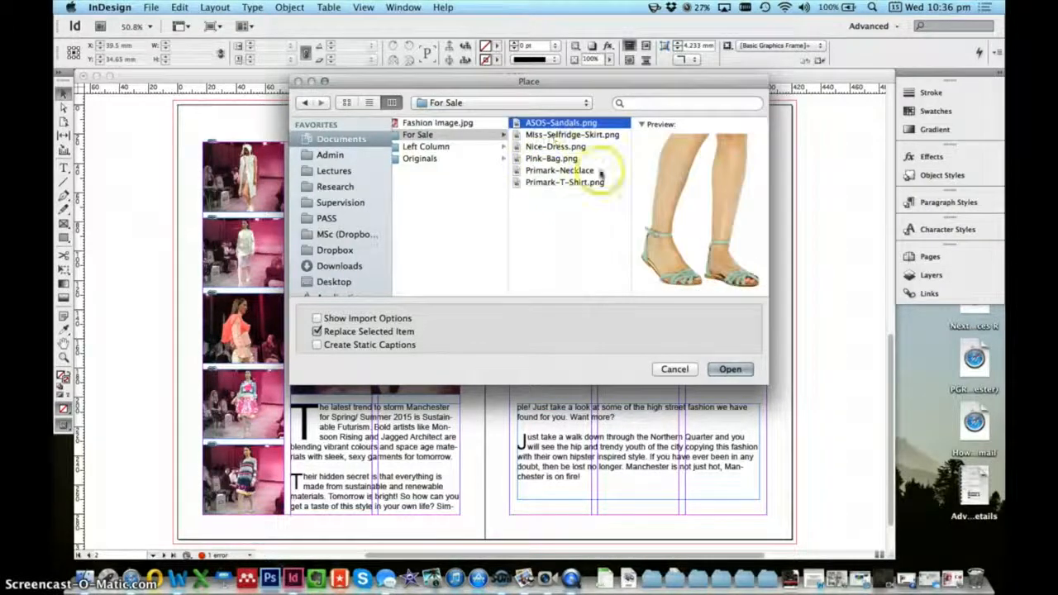
pyautogui.click(562, 171)
pyautogui.click(562, 182)
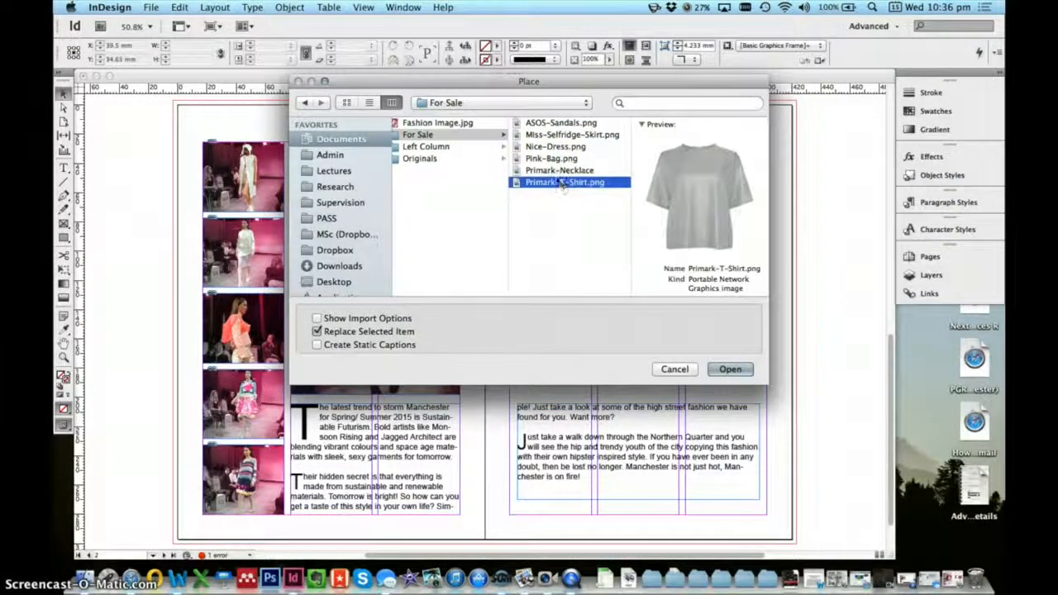
# Place all six For Sale images above the facing-page text as a two-column, three-row grid about 176 by 173 mm
pyautogui.keyDown('shift'); pyautogui.click(560, 122); pyautogui.keyUp('shift')
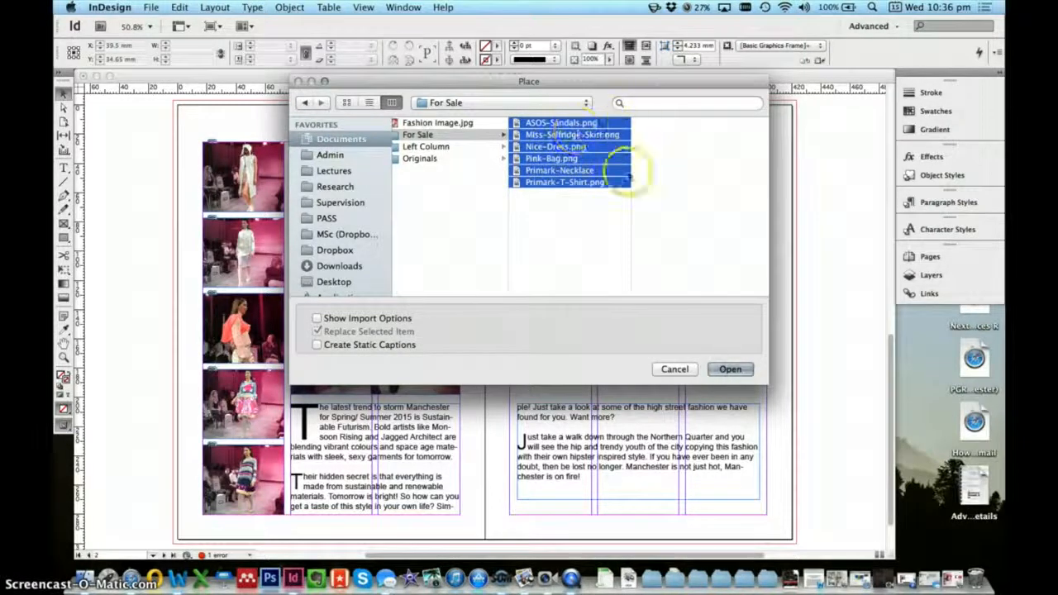
pyautogui.click(731, 368)
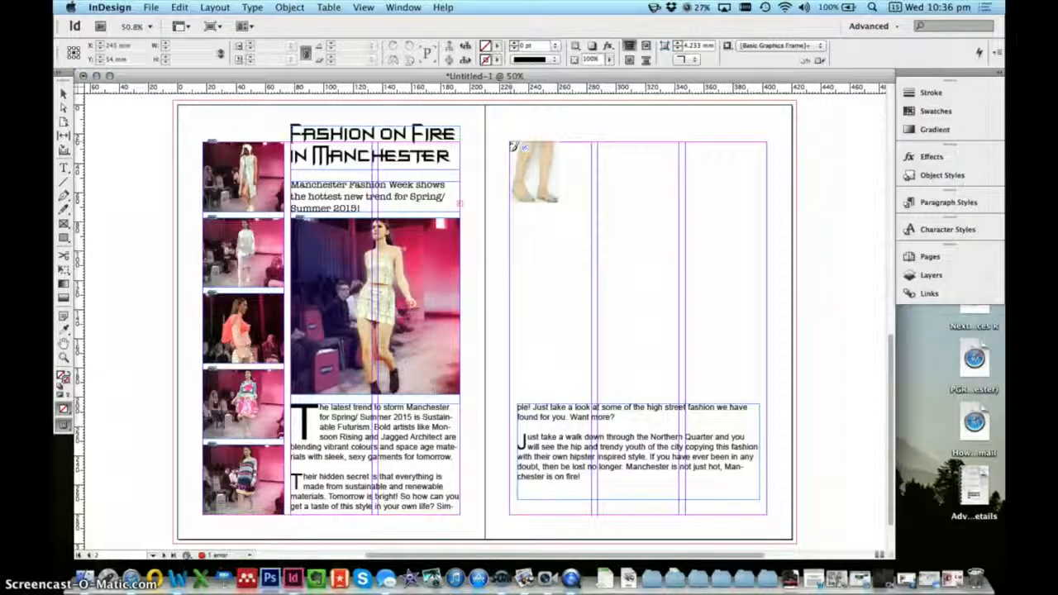
pyautogui.moveTo(513, 145); pyautogui.dragTo(678, 315)
pyautogui.press('Up')
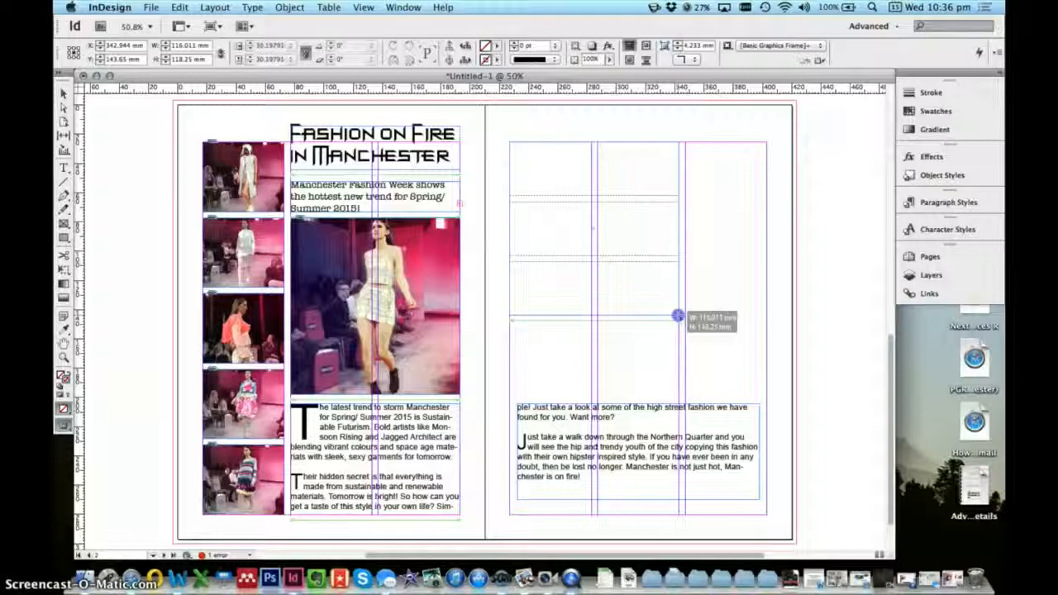
pyautogui.moveTo(678, 315); pyautogui.dragTo(767, 398)
pyautogui.press('Right')
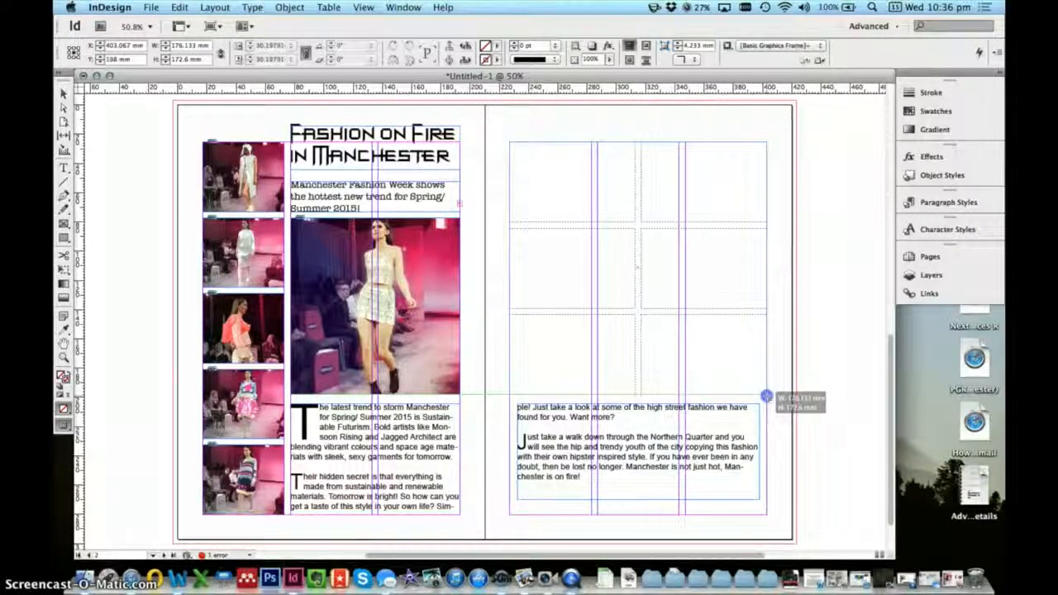
pyautogui.moveTo(767, 397); pyautogui.dragTo(767, 398)
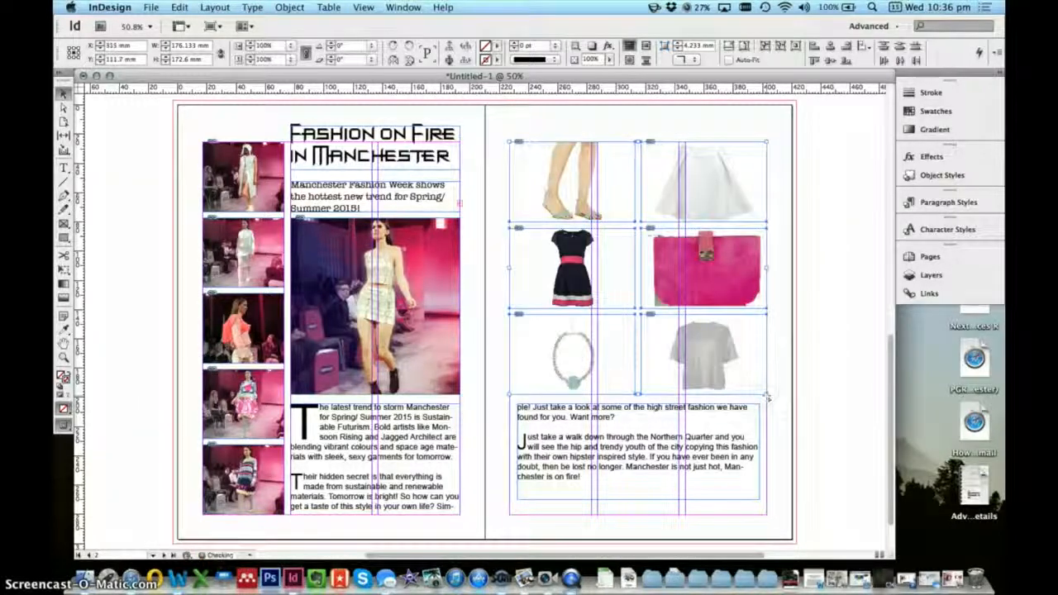
pyautogui.click(63, 94)
pyautogui.click(666, 115)
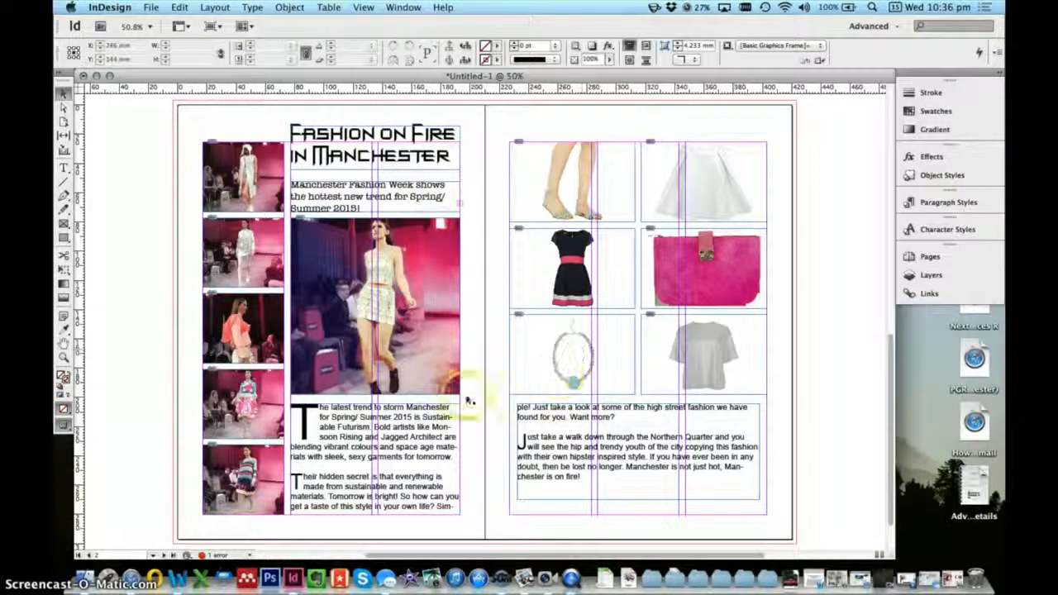
# Widen the facing-page text frame to both side margins and move it slightly down below the product images
pyautogui.click(768, 360)
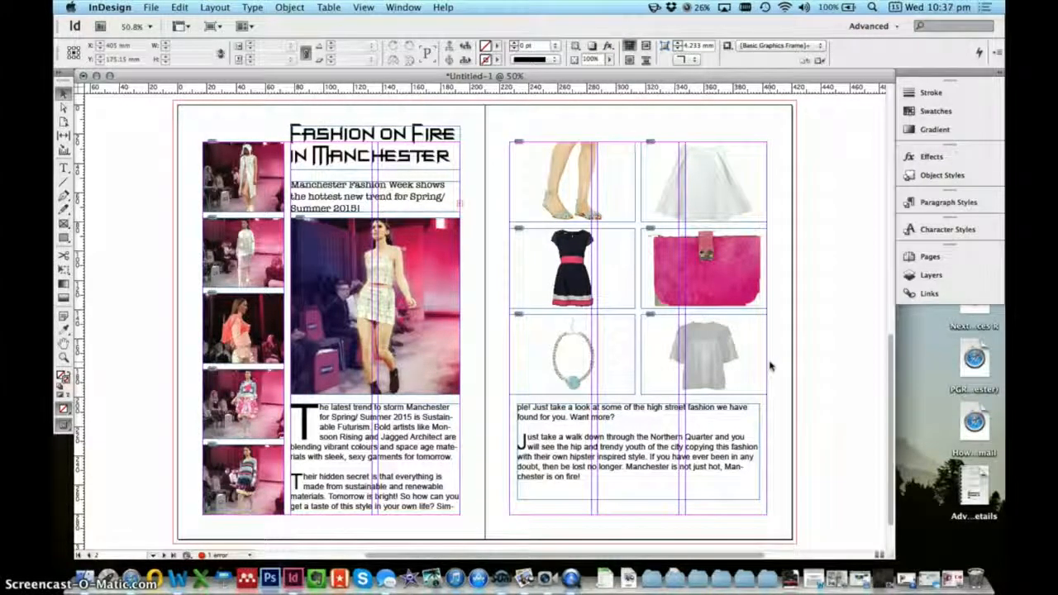
pyautogui.click(539, 445)
pyautogui.click(521, 451)
pyautogui.moveTo(518, 453); pyautogui.dragTo(509, 450)
pyautogui.moveTo(766, 451); pyautogui.dragTo(768, 451)
pyautogui.moveTo(661, 427); pyautogui.dragTo(661, 433)
pyautogui.click(750, 402)
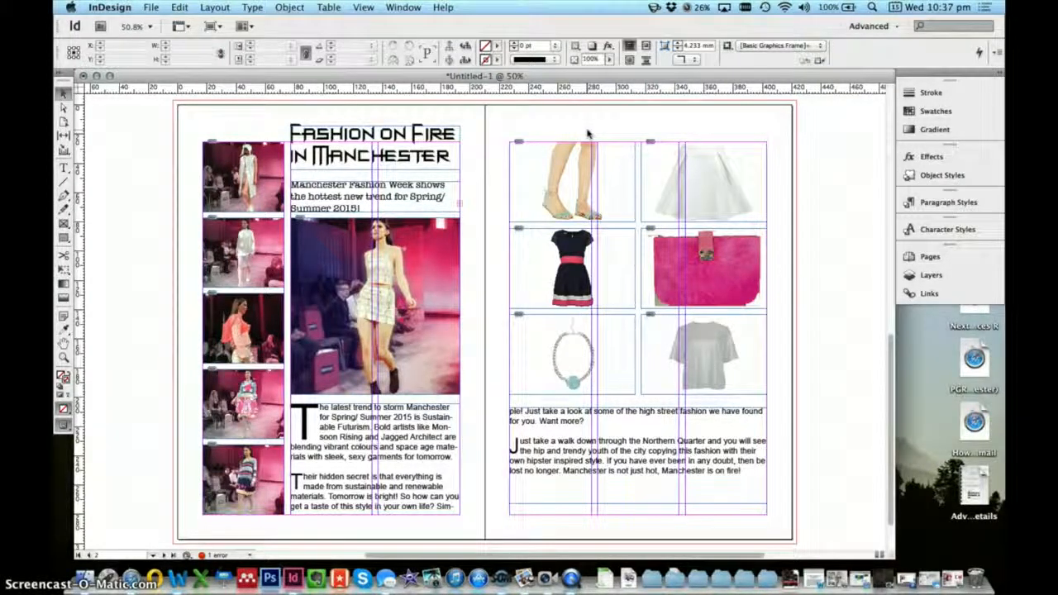
# Save the document to the Desktop as Magazine in InDesign CS6 format
pyautogui.click(151, 8)
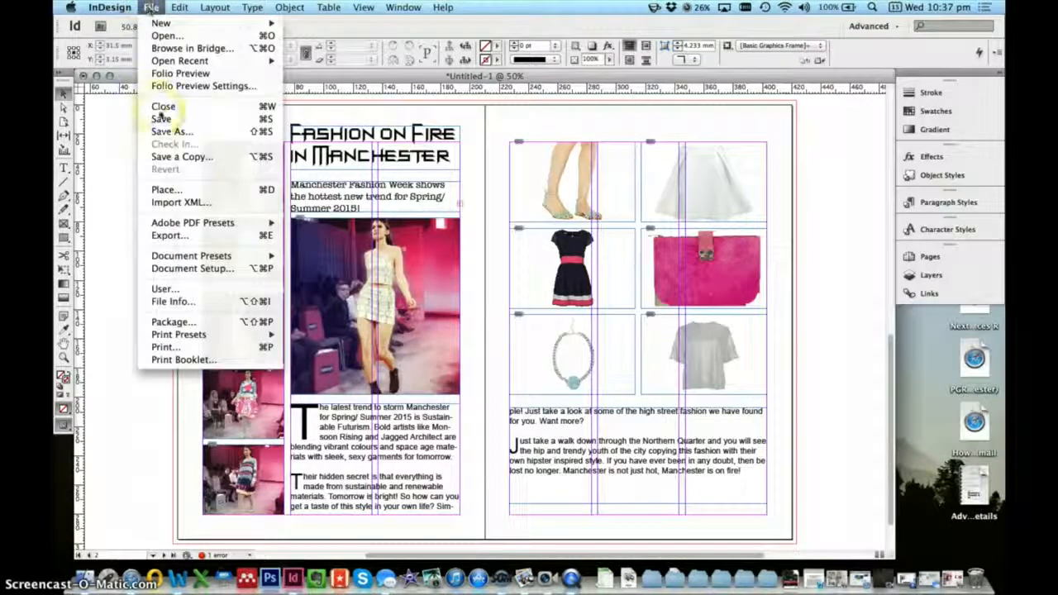
pyautogui.click(161, 118)
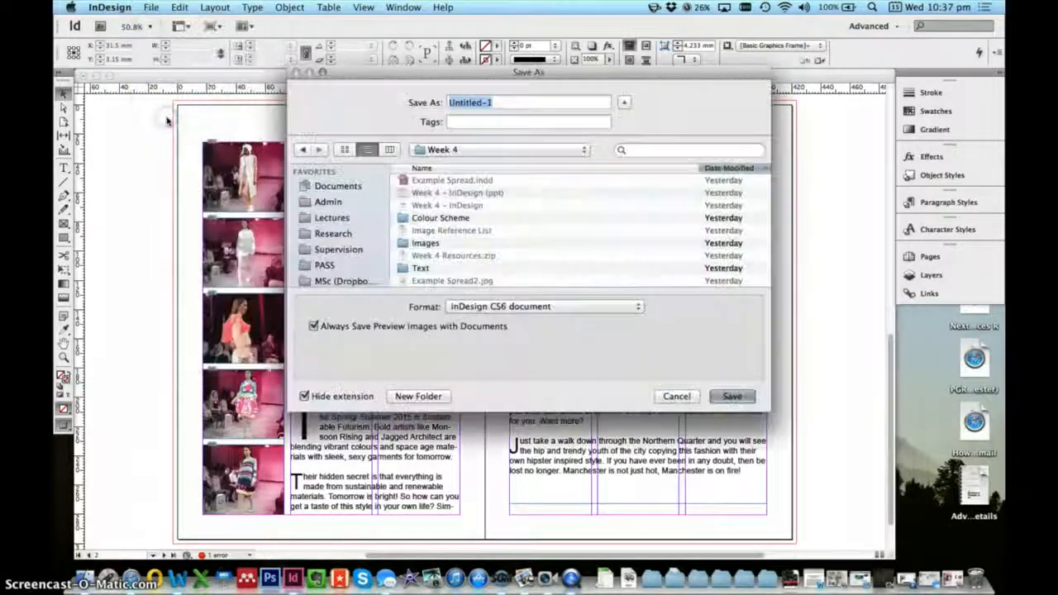
pyautogui.scroll(-4, 333, 258)
pyautogui.click(333, 264)
pyautogui.click(543, 79)
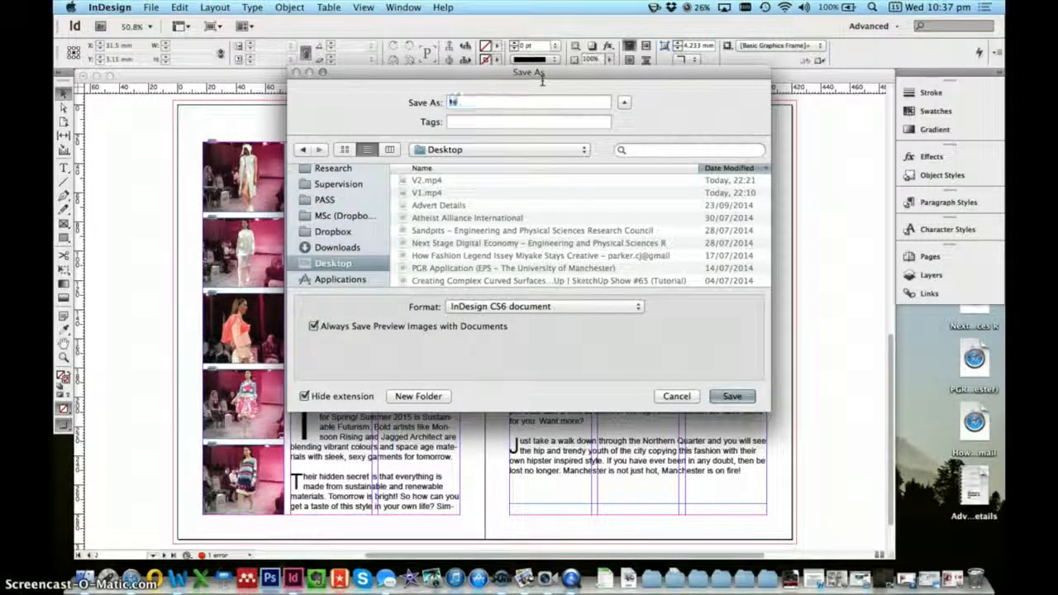
pyautogui.click(733, 396)
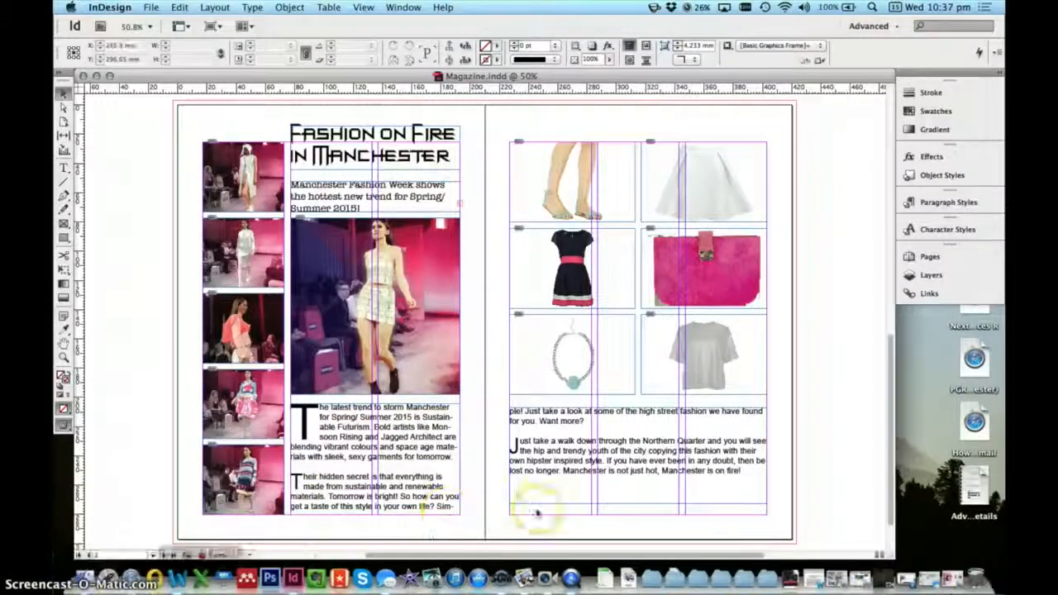
# Switch to Finder, find the Week 4 folder under Lectures and Fashion (MATS11301), and open the "Week 4 – InDesign" presentation in Keynote
pyautogui.click(85, 578)
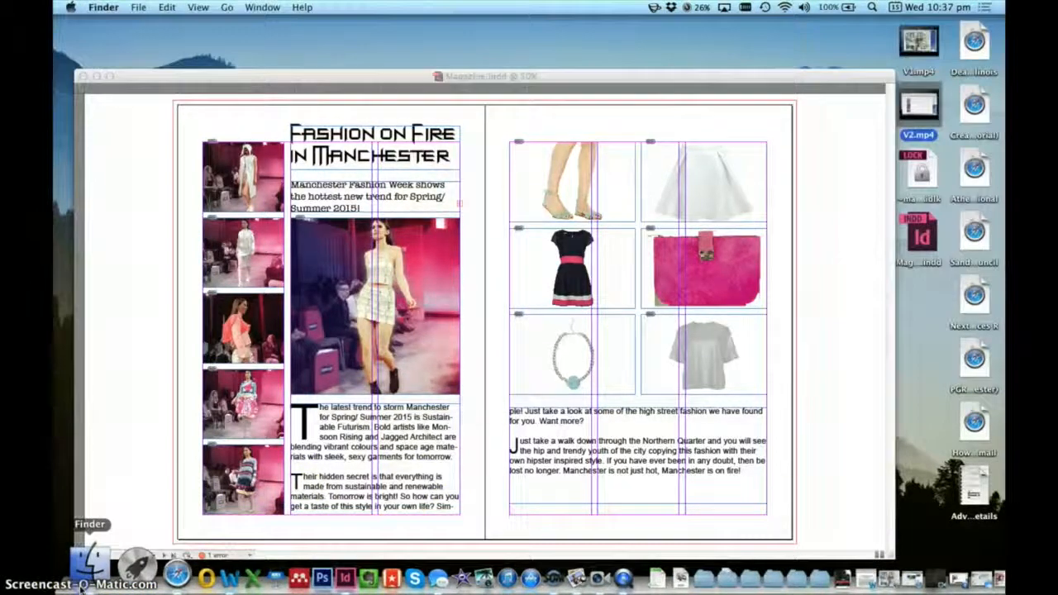
pyautogui.click(312, 167)
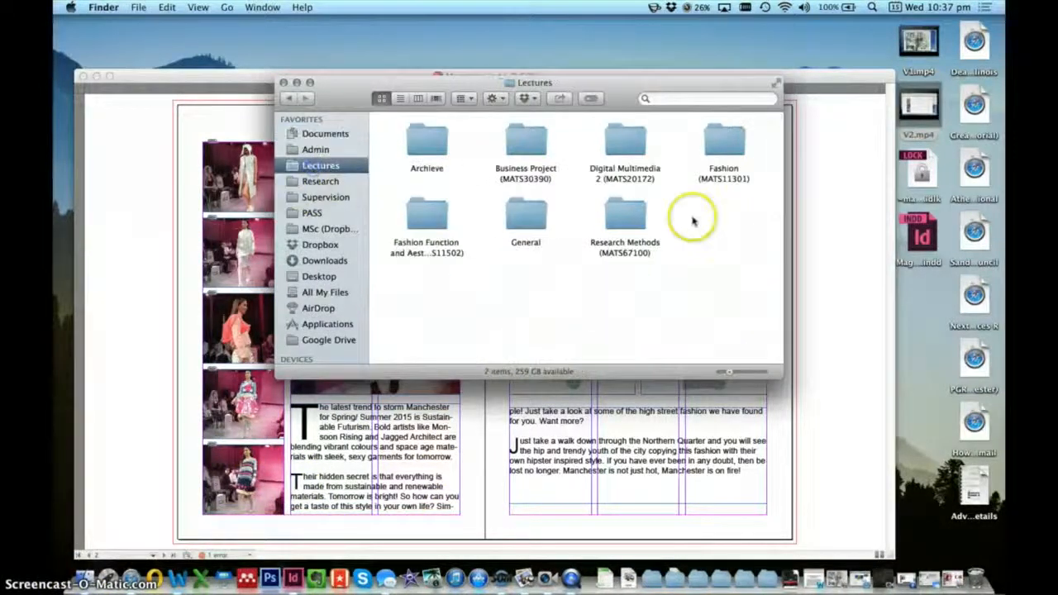
pyautogui.doubleClick(716, 145)
pyautogui.doubleClick(626, 217)
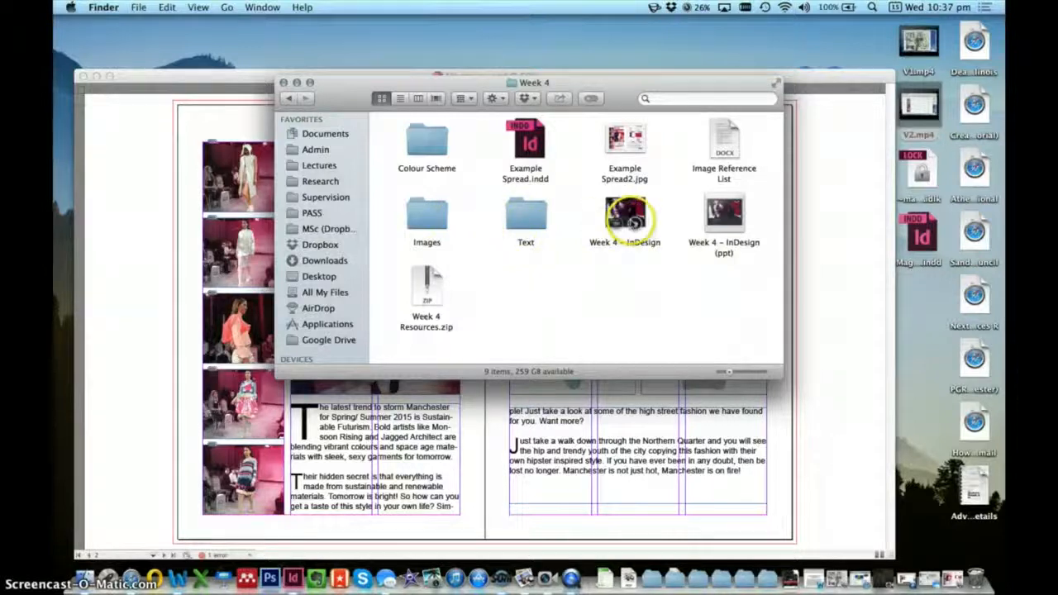
pyautogui.click(633, 220)
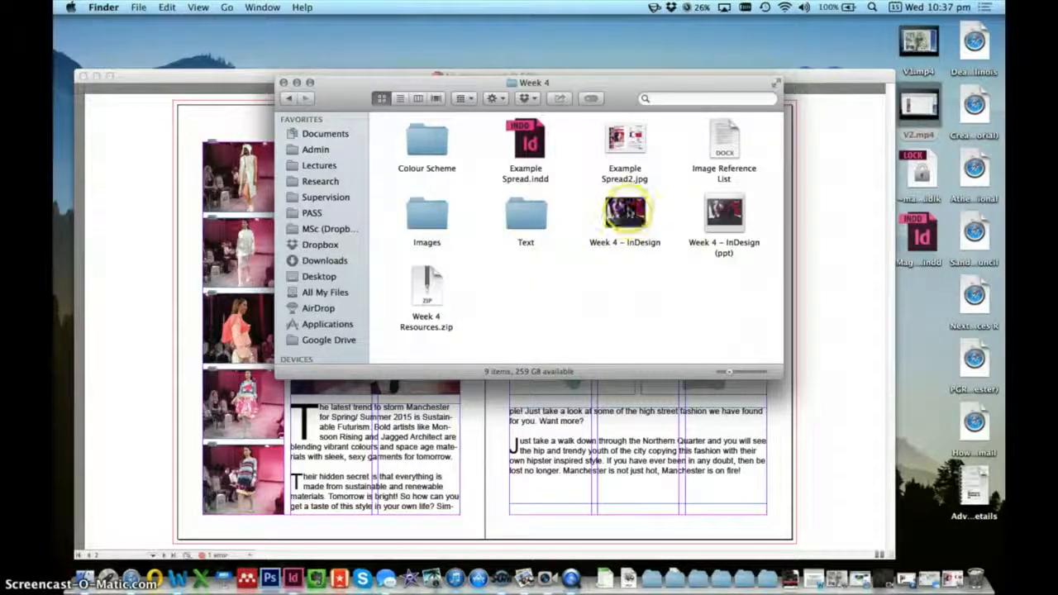
pyautogui.doubleClick(629, 213)
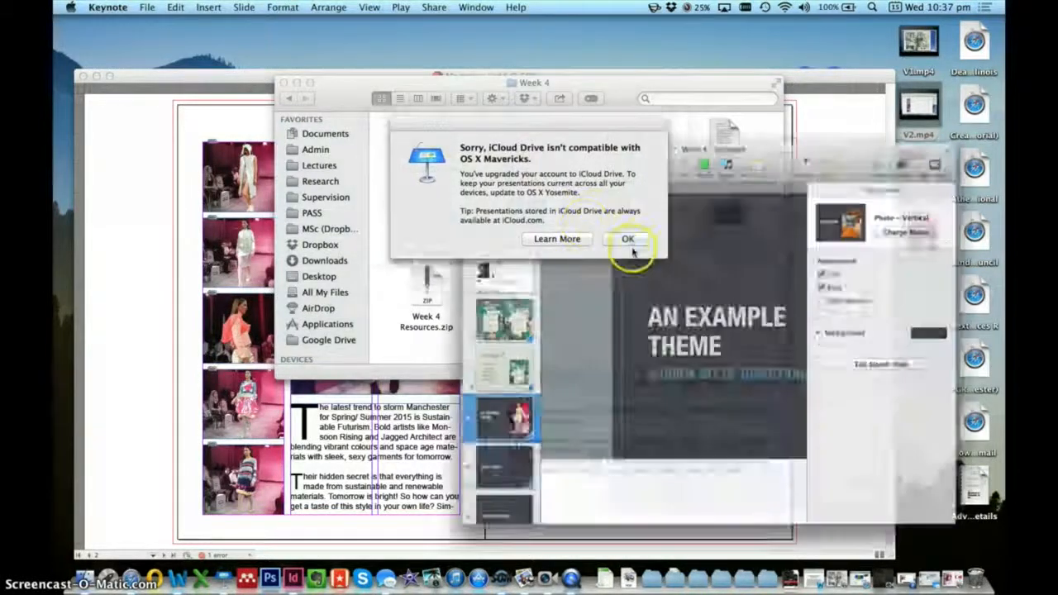
pyautogui.click(629, 240)
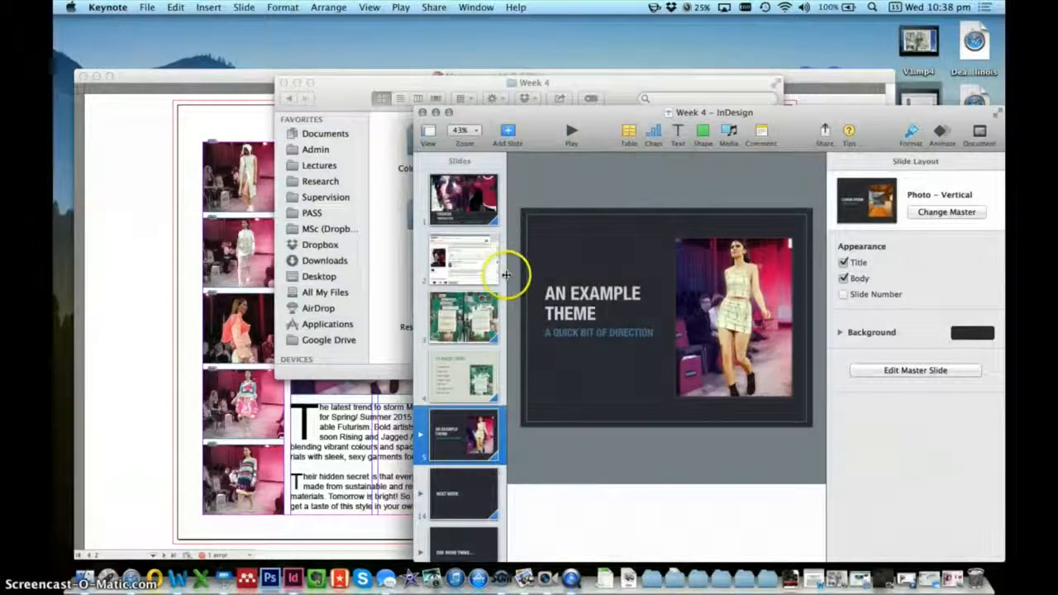
# View the "5. Colour Scheme" slide in the presentation and return to the magazine spread in InDesign
pyautogui.moveTo(451, 422); pyautogui.dragTo(439, 482)
pyautogui.scroll(-7, 435, 484)
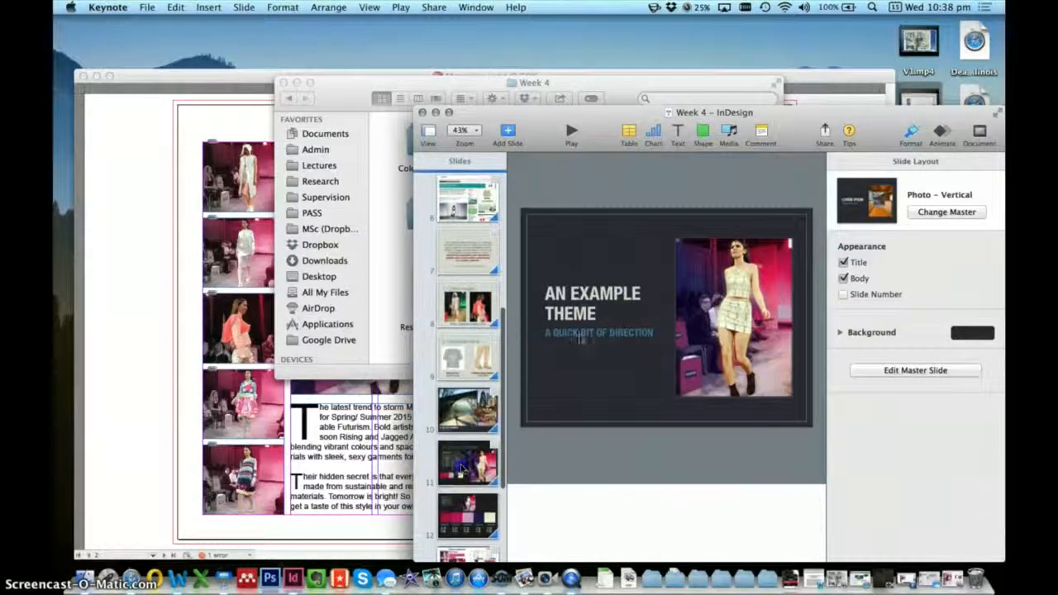
pyautogui.click(462, 469)
pyautogui.moveTo(796, 125); pyautogui.dragTo(584, 71)
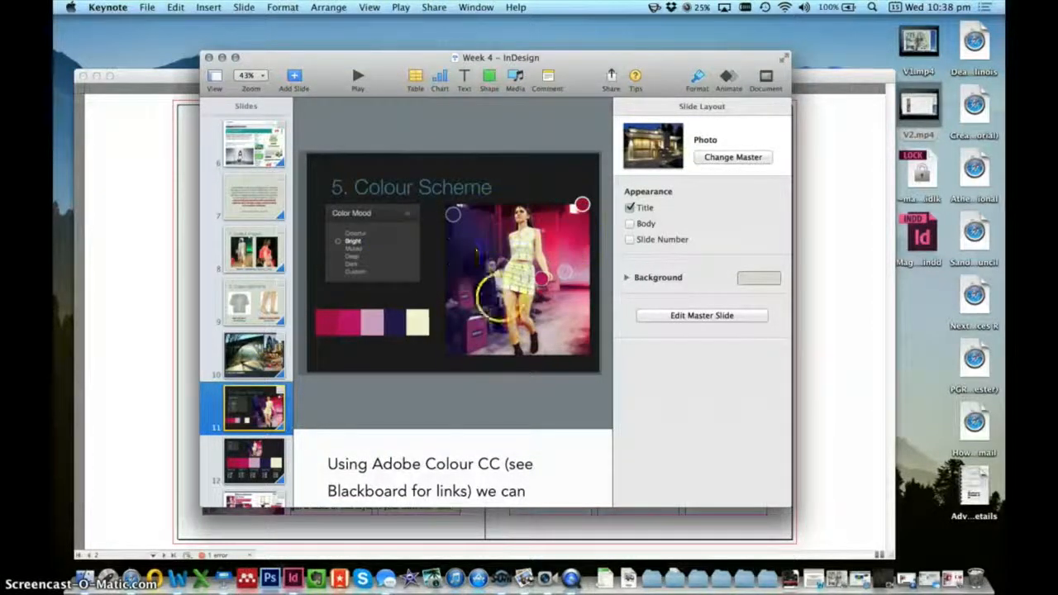
pyautogui.moveTo(581, 62); pyautogui.dragTo(867, 213)
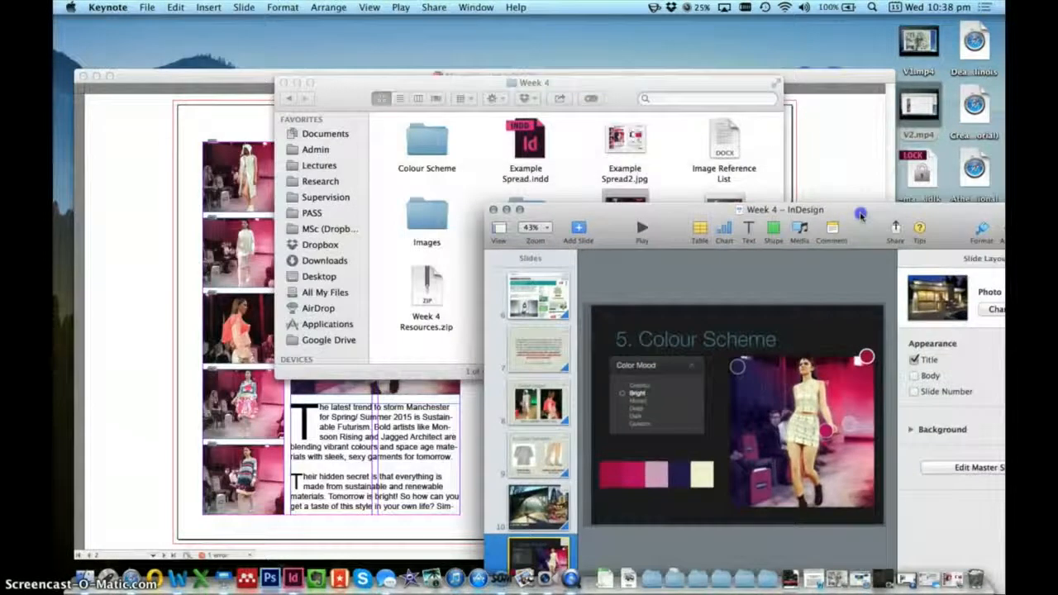
pyautogui.click(192, 180)
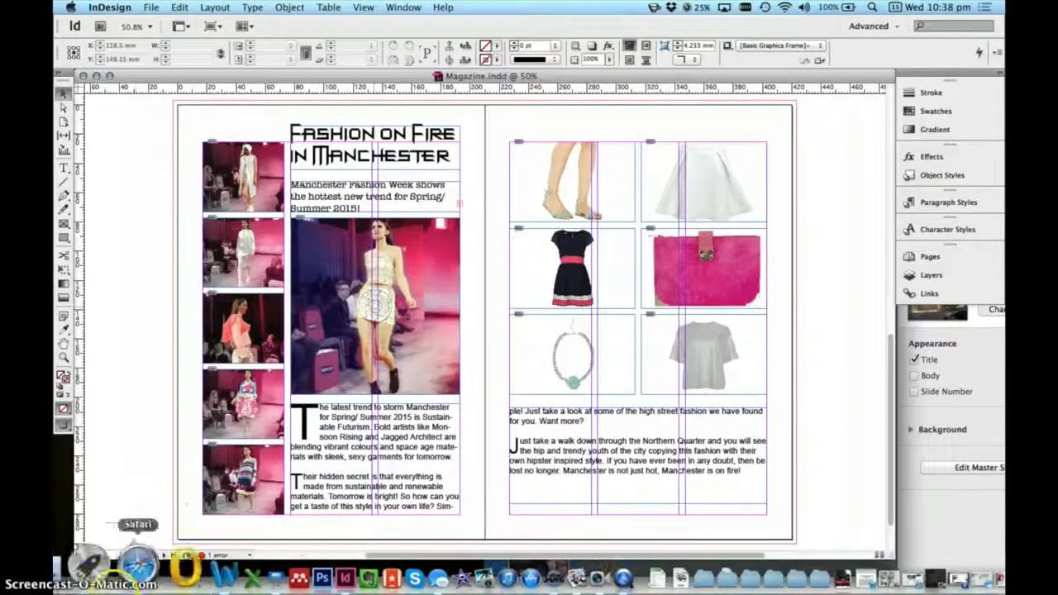
# Switch to the Week 4 – InDesign presentation in Keynote, view slide 12 with the colour palette and RGB values, and put the presentation away
pyautogui.click(82, 566)
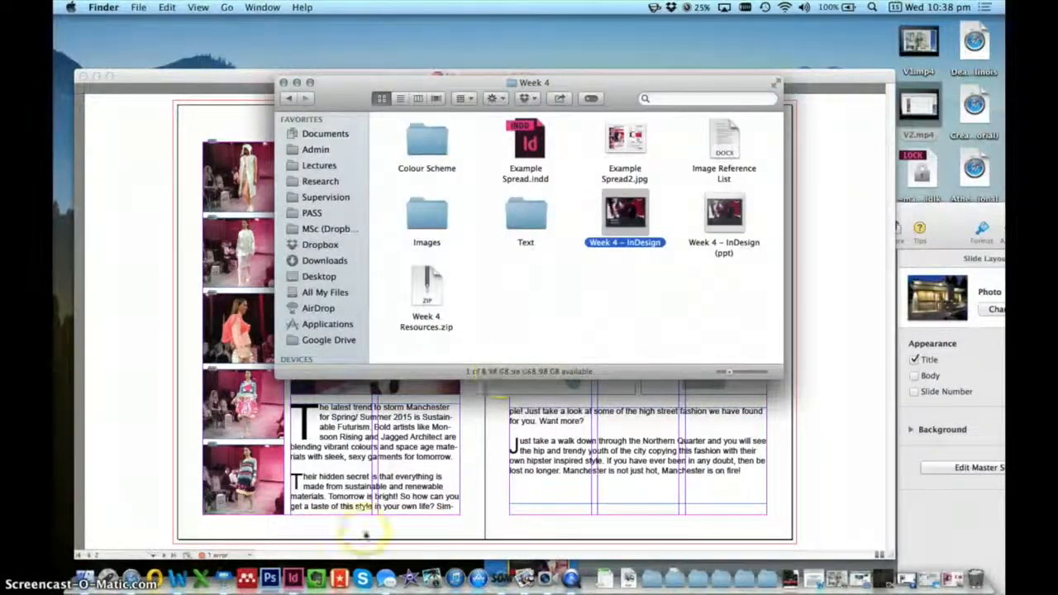
pyautogui.click(229, 568)
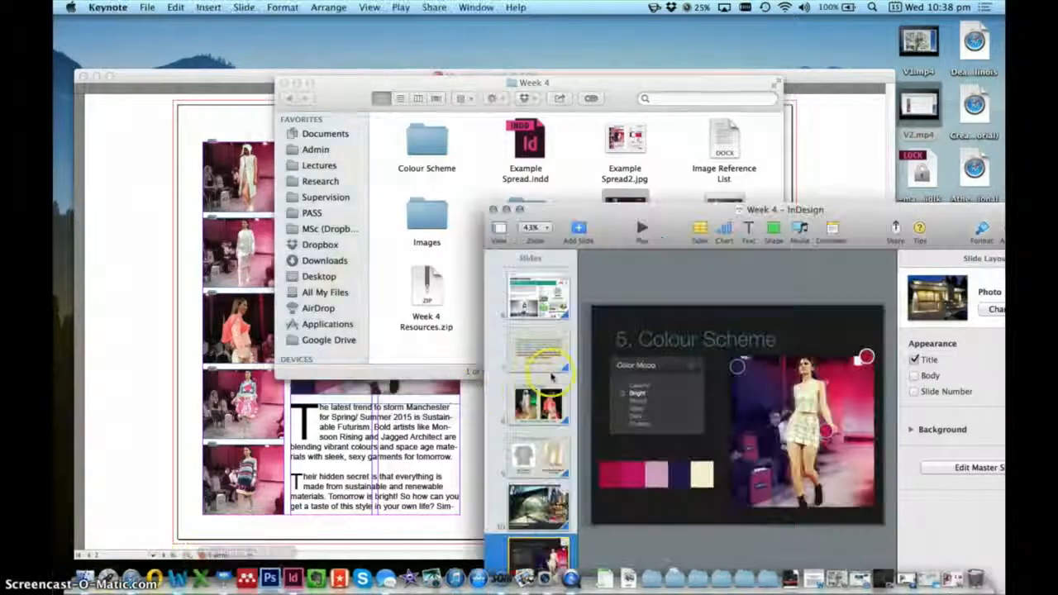
pyautogui.moveTo(866, 220); pyautogui.dragTo(682, 85)
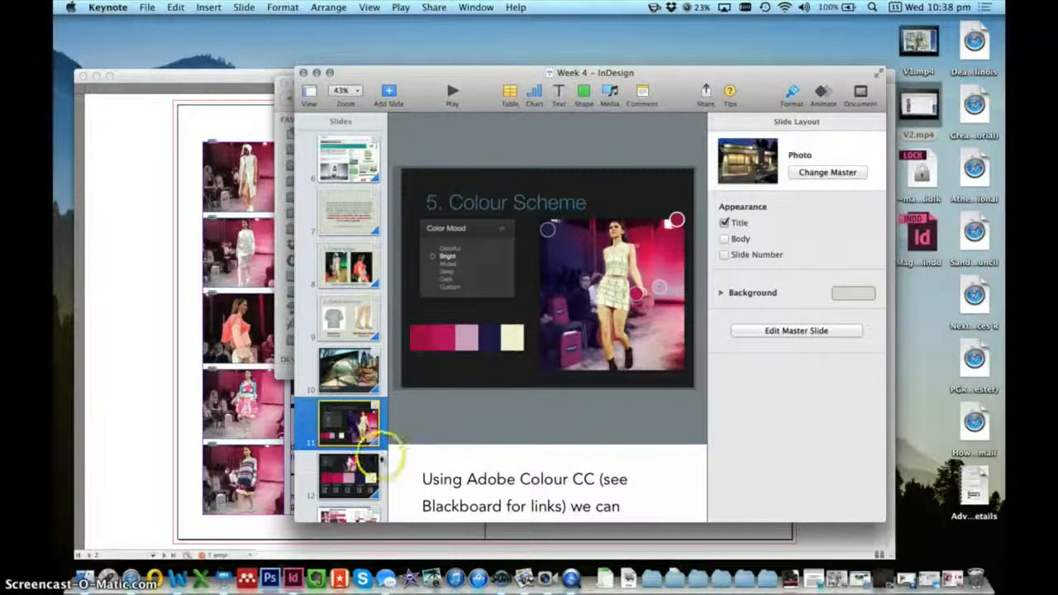
pyautogui.click(359, 467)
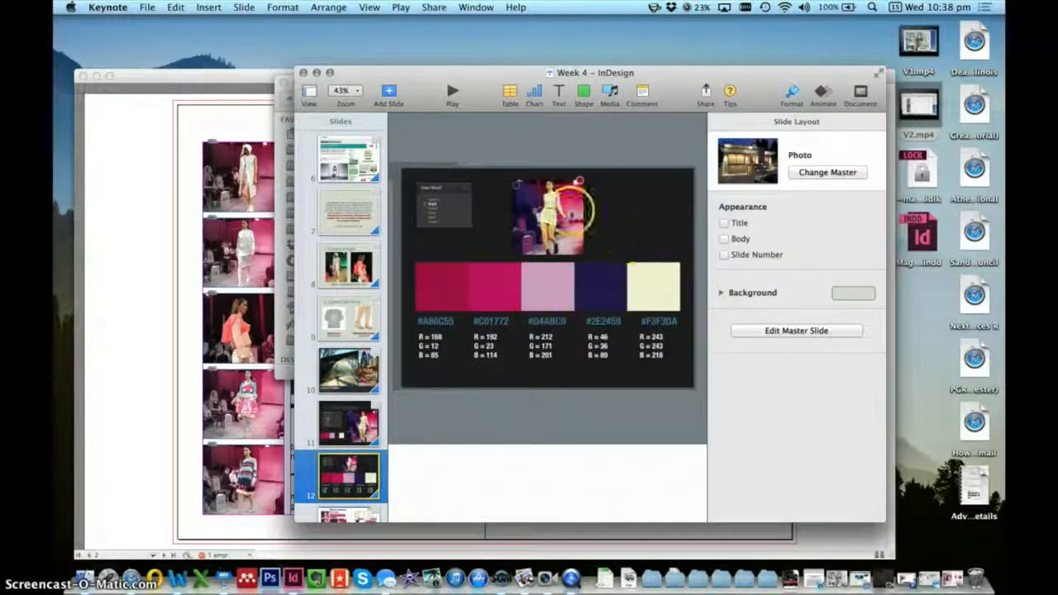
pyautogui.click(317, 72)
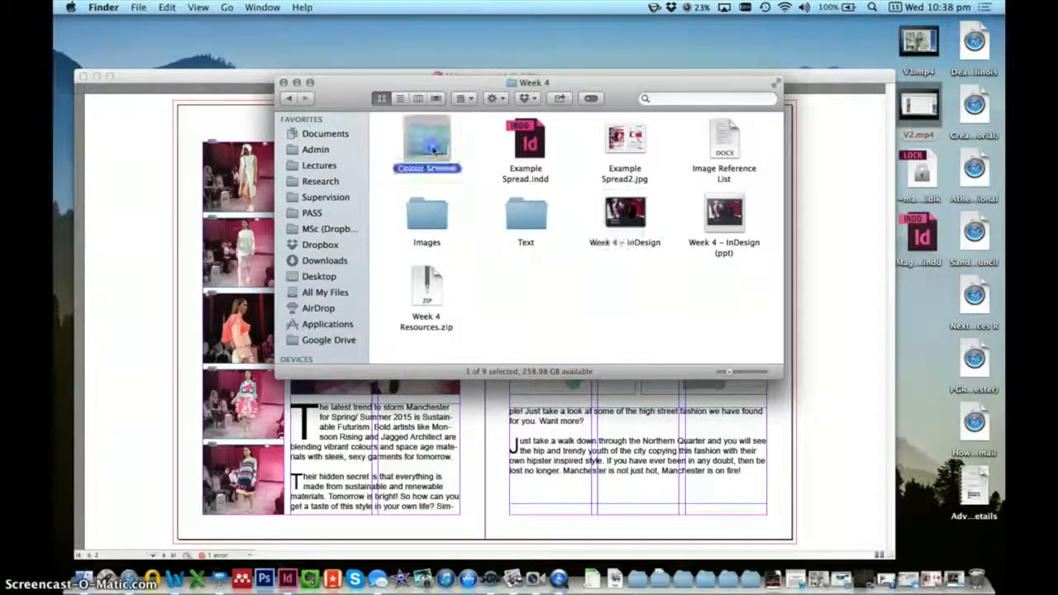
# Open Colour Scheme.001.jpg from the Colour Scheme folder in Preview and shrink its window to the lower half of the desktop
pyautogui.doubleClick(427, 153)
pyautogui.doubleClick(421, 142)
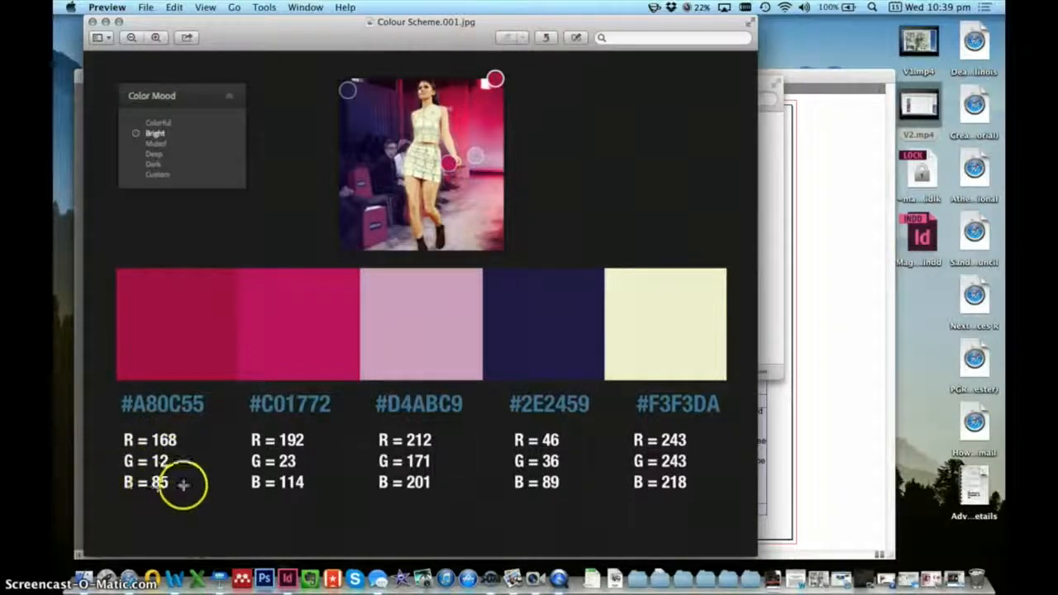
pyautogui.moveTo(83, 16); pyautogui.dragTo(244, 308)
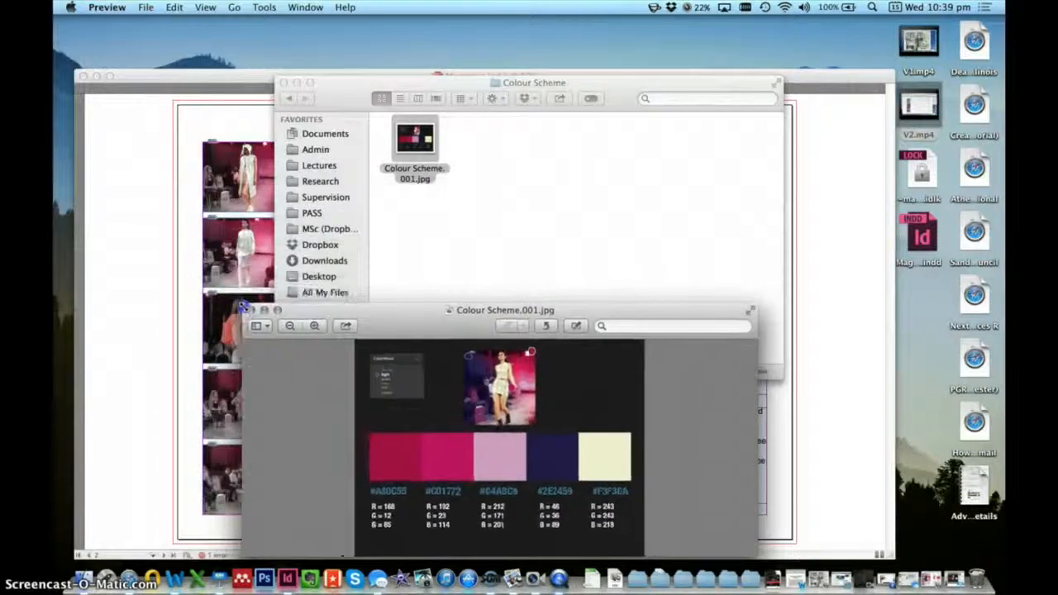
# Minimise the Finder window, switch to InDesign, and shrink the magazine document window so the colour palette values remain readable below it
pyautogui.click(463, 209)
pyautogui.click(298, 83)
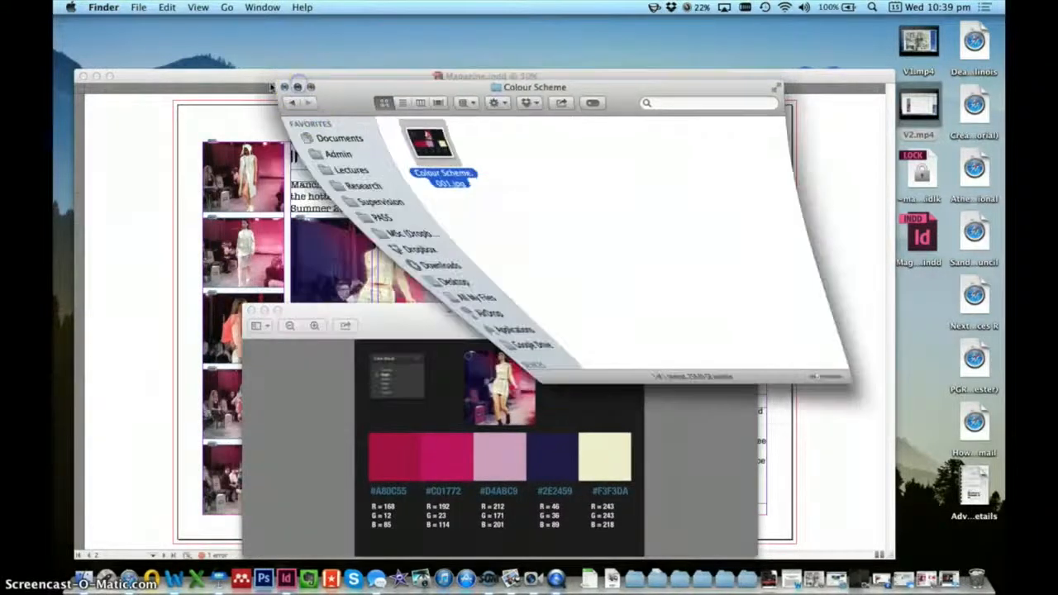
pyautogui.click(297, 80)
pyautogui.click(823, 212)
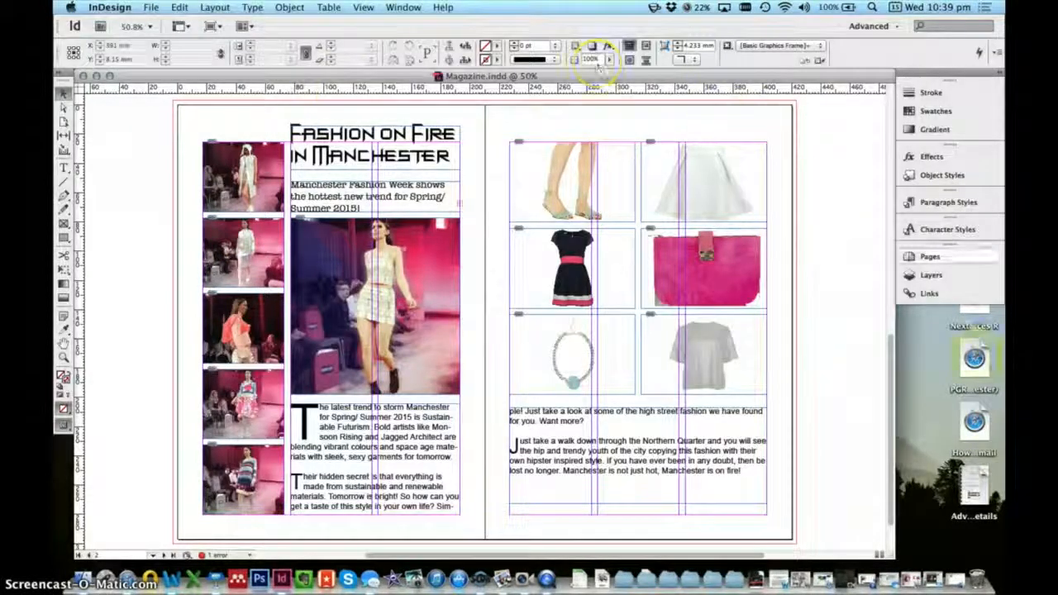
pyautogui.moveTo(892, 555); pyautogui.dragTo(725, 334)
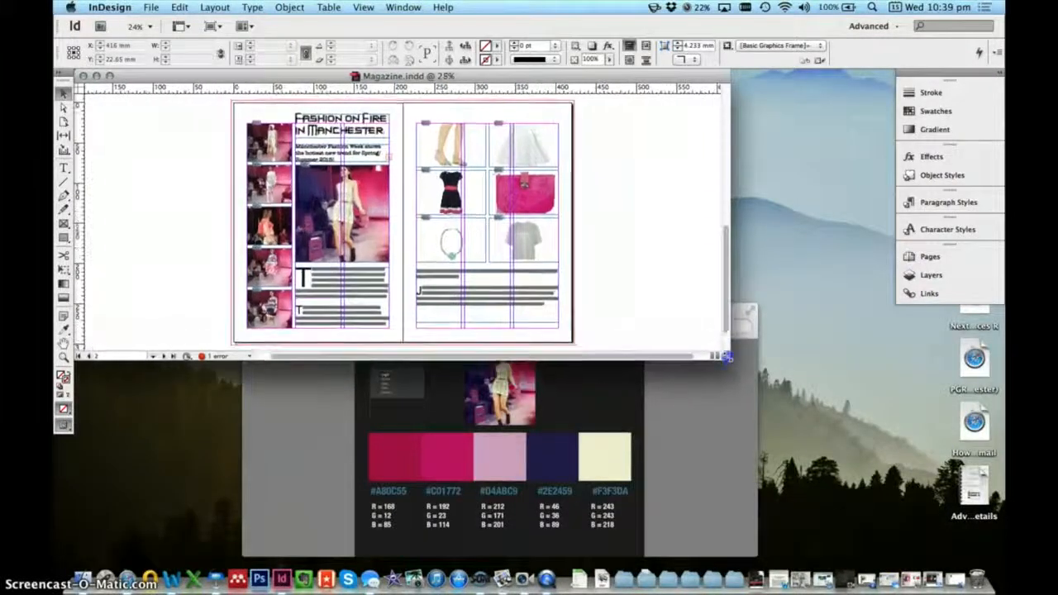
pyautogui.click(708, 383)
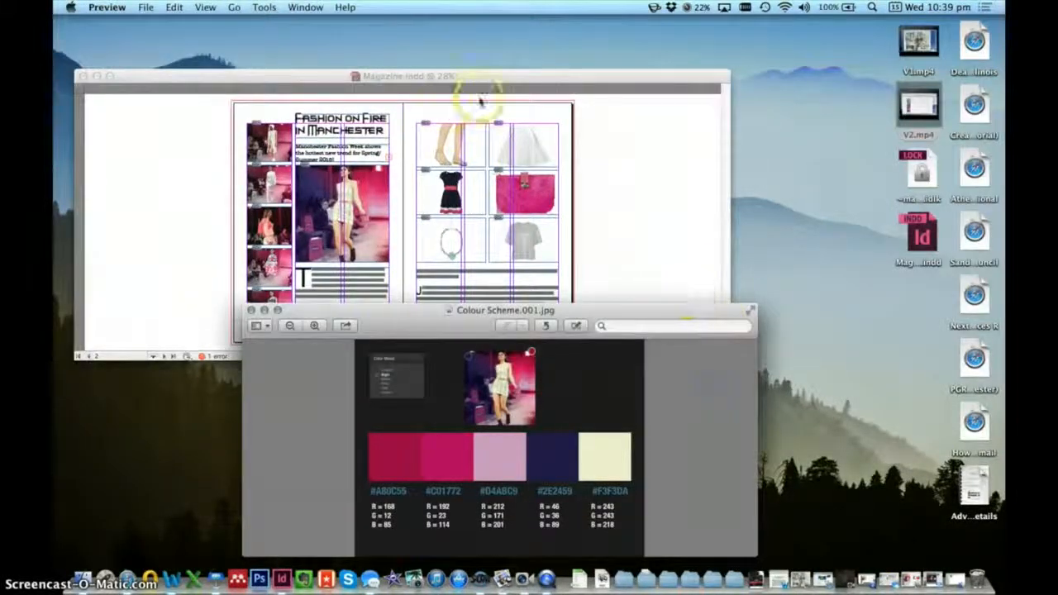
pyautogui.click(501, 81)
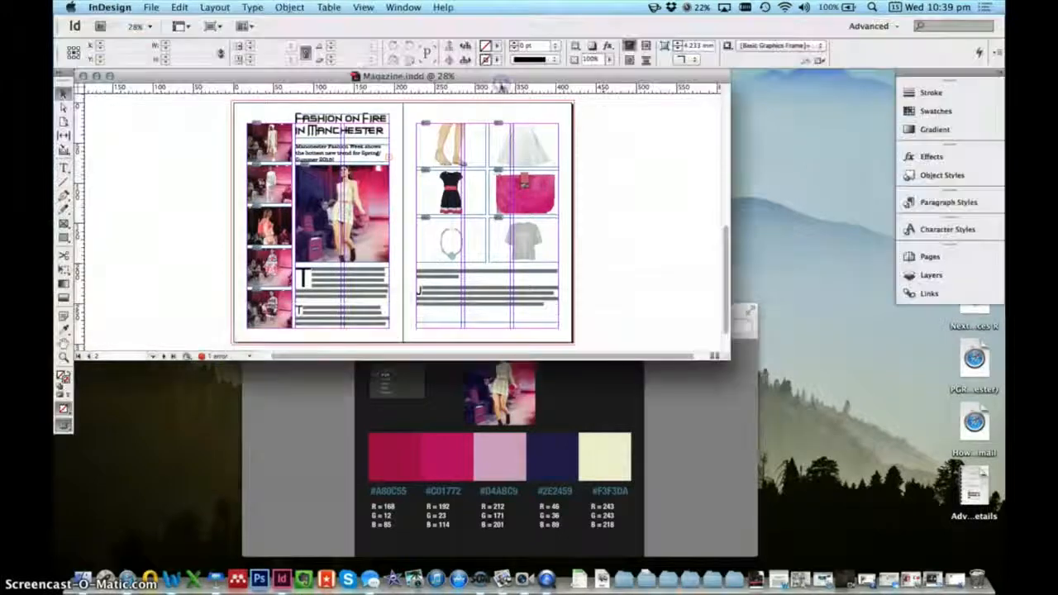
# Delete all colour swatches from C=100 M=0 Y=0 K=0 through Word_R46_G36_B89, replacing them with the defined swatch [Black]
pyautogui.click(951, 111)
pyautogui.click(403, 6)
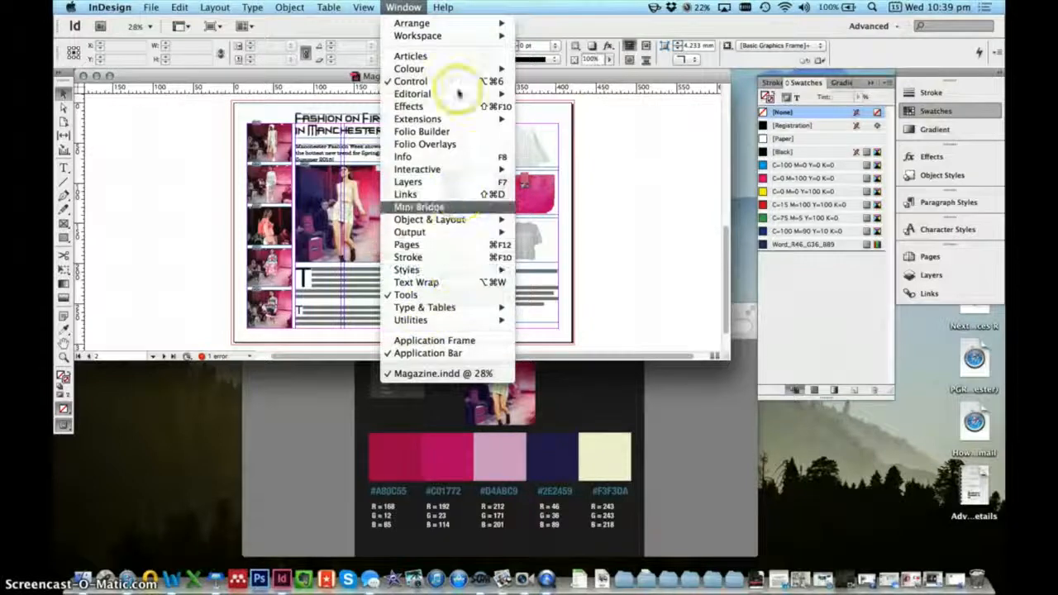
pyautogui.click(831, 302)
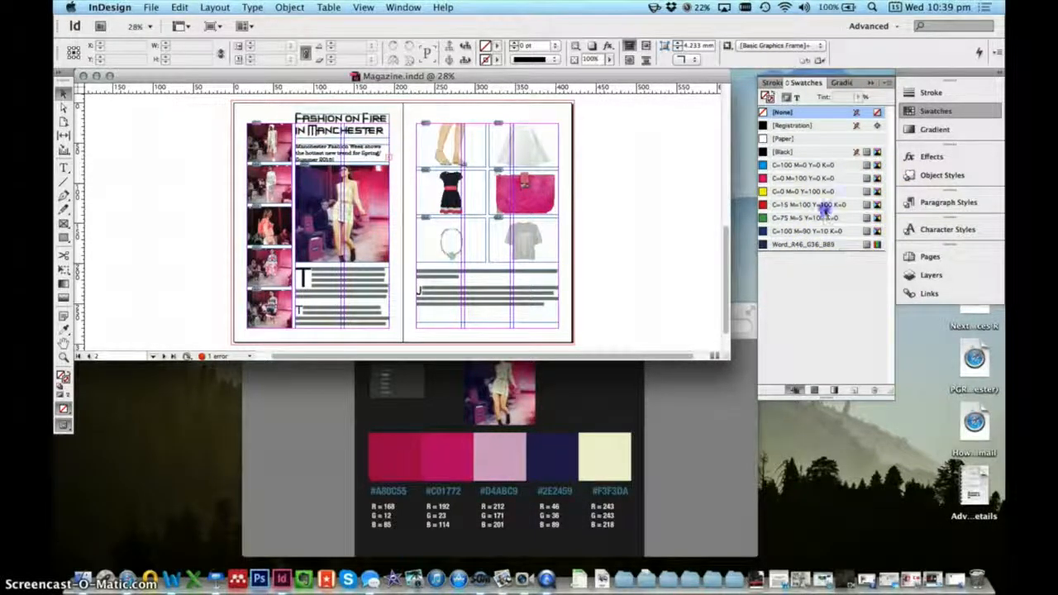
pyautogui.click(829, 166)
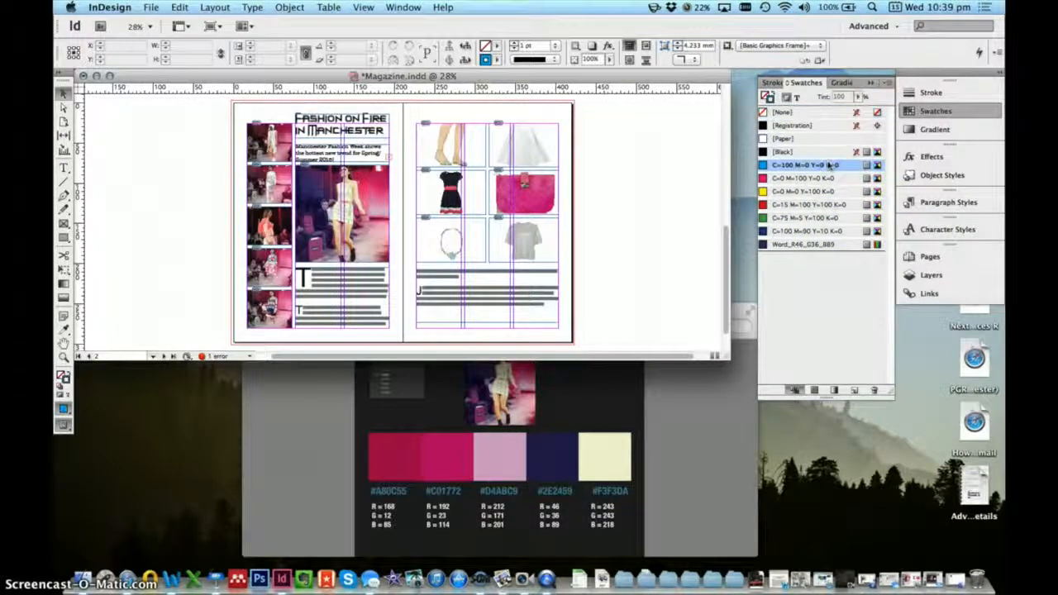
pyautogui.keyDown('shift'); pyautogui.click(784, 245); pyautogui.keyUp('shift')
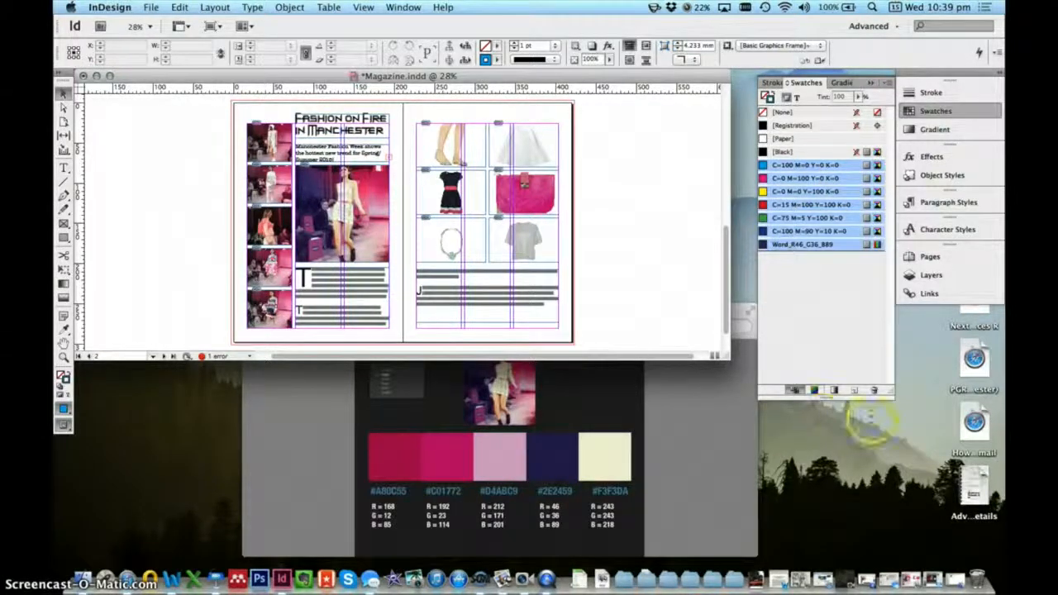
pyautogui.click(874, 391)
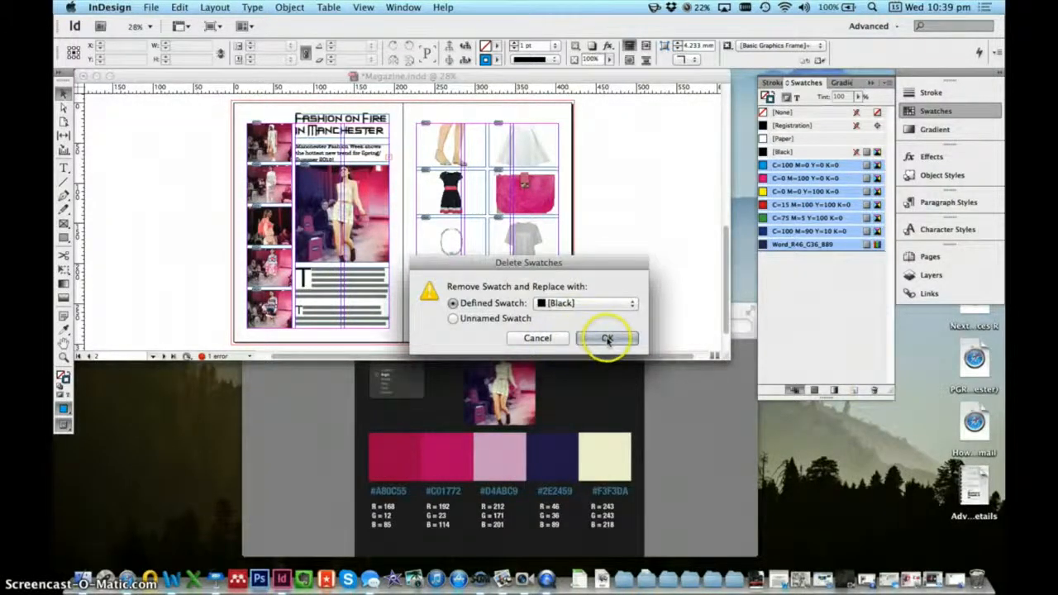
pyautogui.click(606, 337)
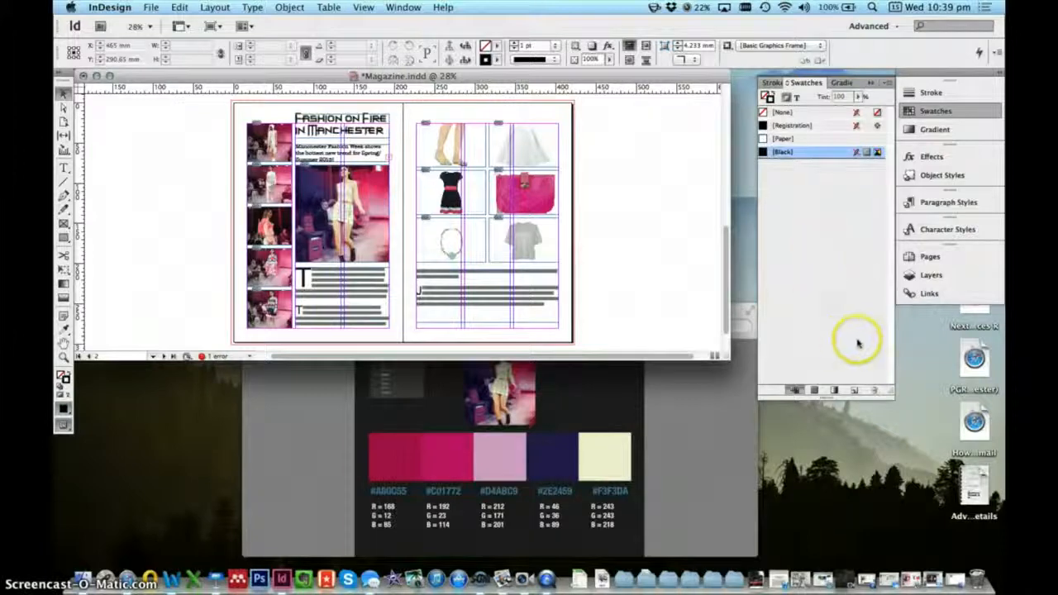
# Create a new process swatch in RGB mode with red 168, green 12 and blue 85, named with its colour value
pyautogui.click(853, 390)
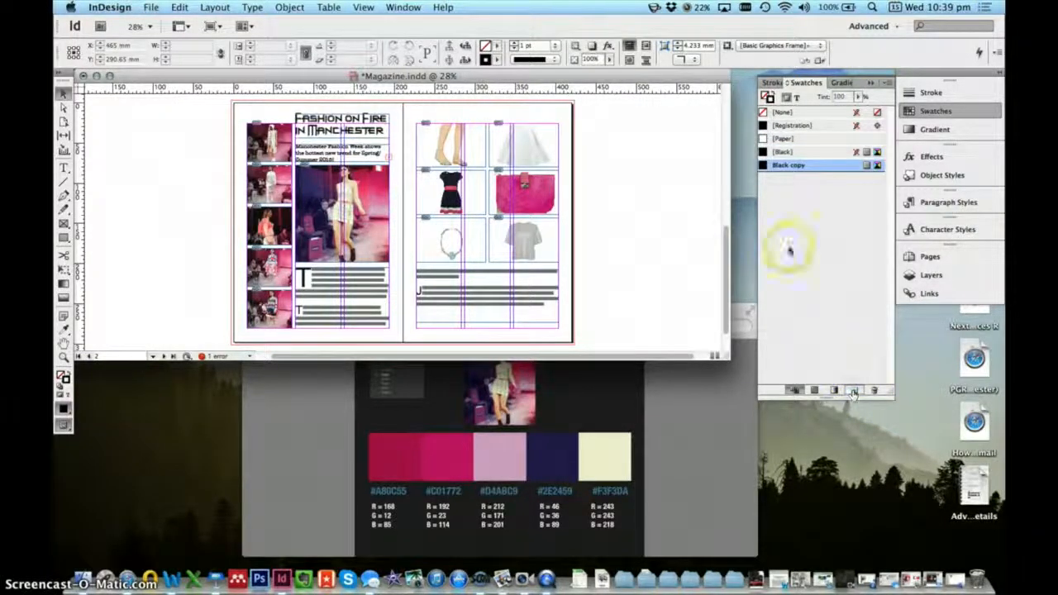
pyautogui.doubleClick(767, 165)
pyautogui.moveTo(606, 201); pyautogui.dragTo(592, 100)
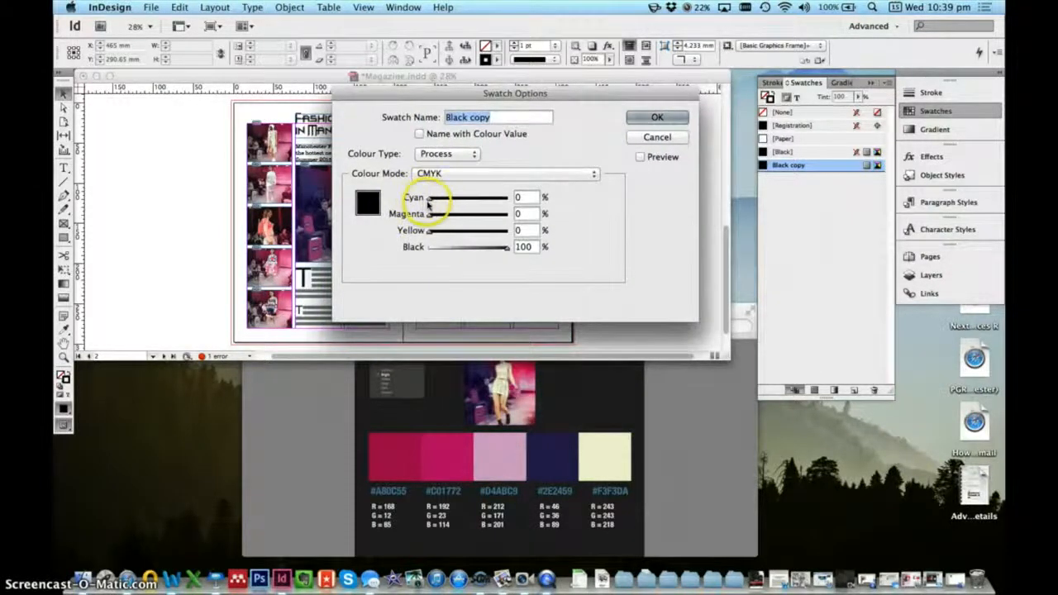
pyautogui.click(426, 173)
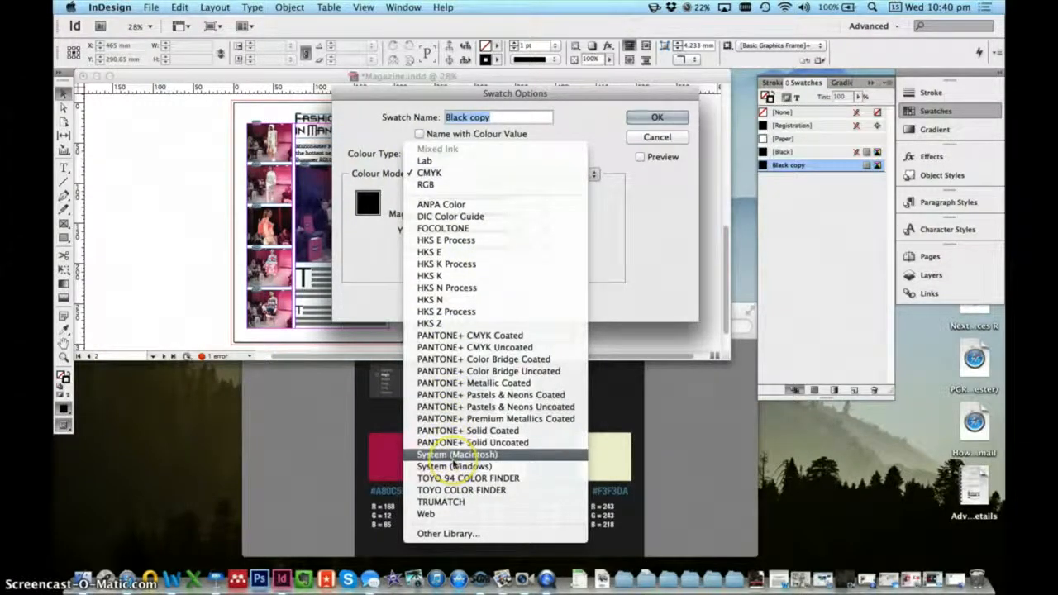
pyautogui.click(468, 187)
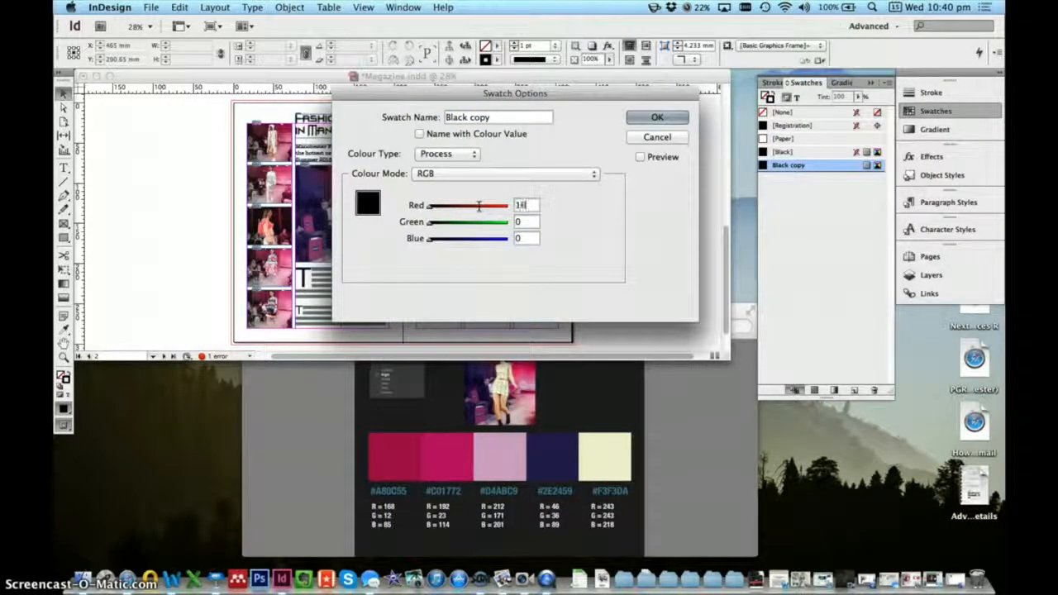
pyautogui.moveTo(532, 224); pyautogui.dragTo(470, 221)
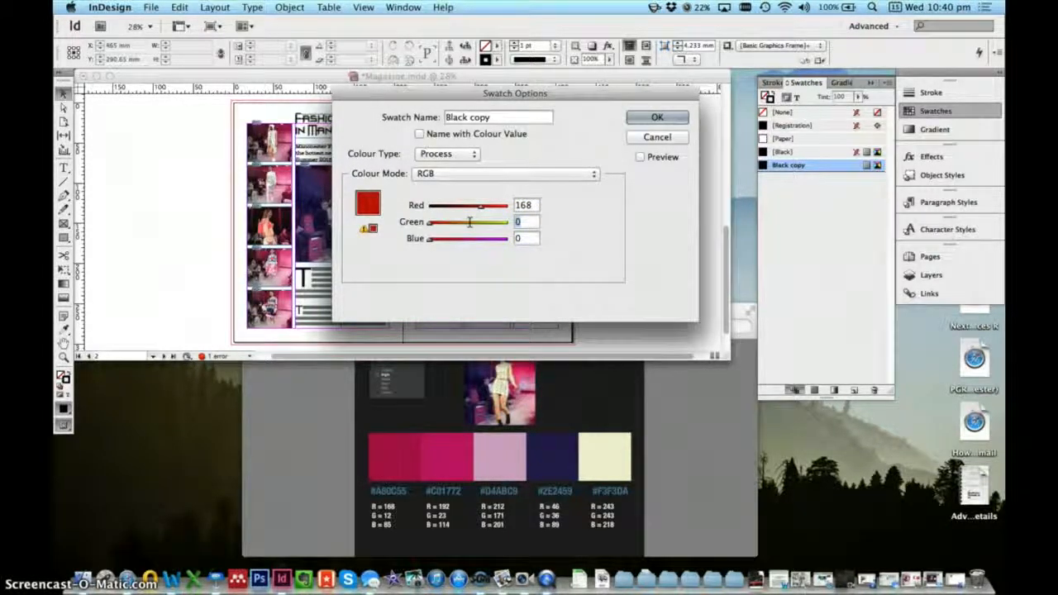
pyautogui.click(520, 238)
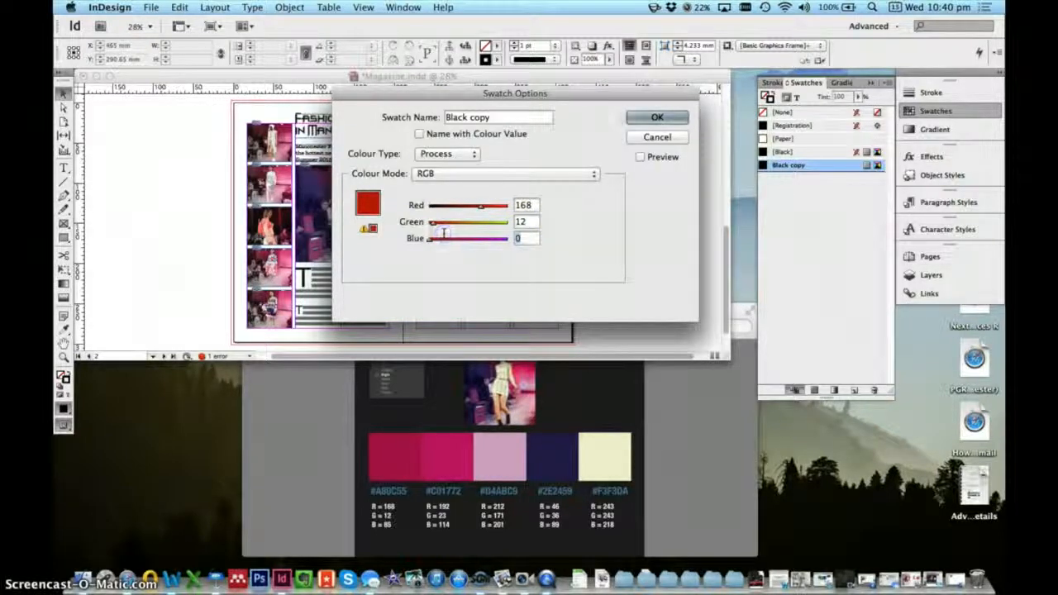
pyautogui.write('85')
pyautogui.moveTo(510, 116); pyautogui.dragTo(444, 117)
pyautogui.click(420, 133)
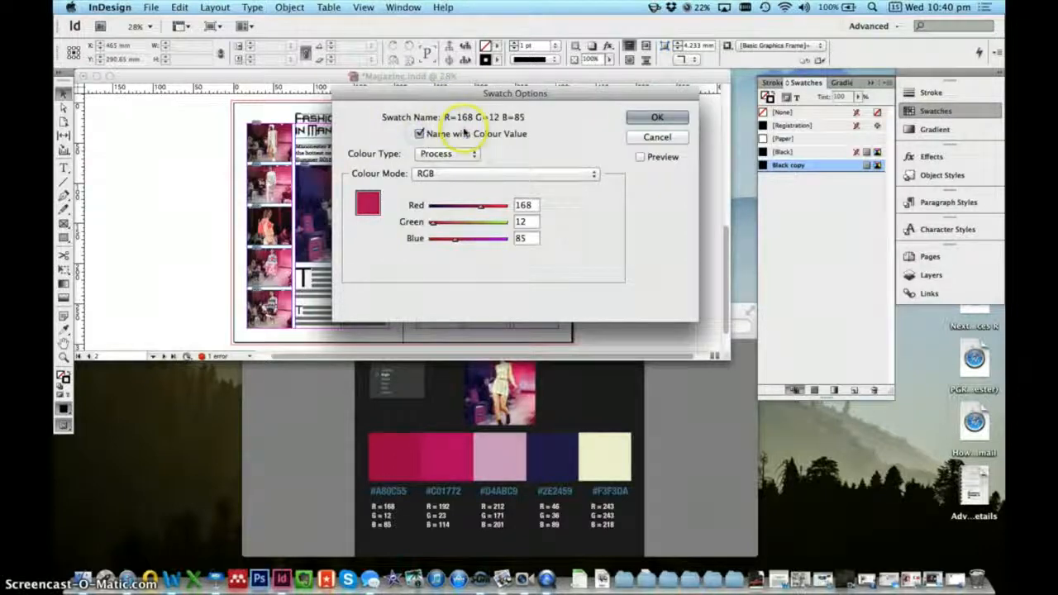
# Save the RGB 168, 12, 85 process swatch named by its colour value and start another new swatch
pyautogui.click(420, 133)
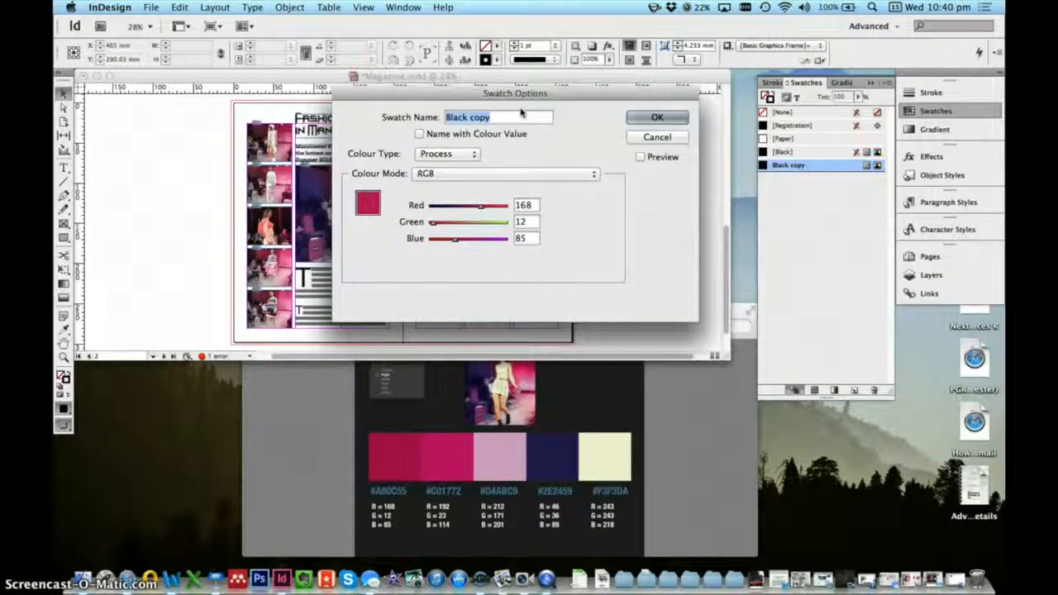
pyautogui.write('Maroo')
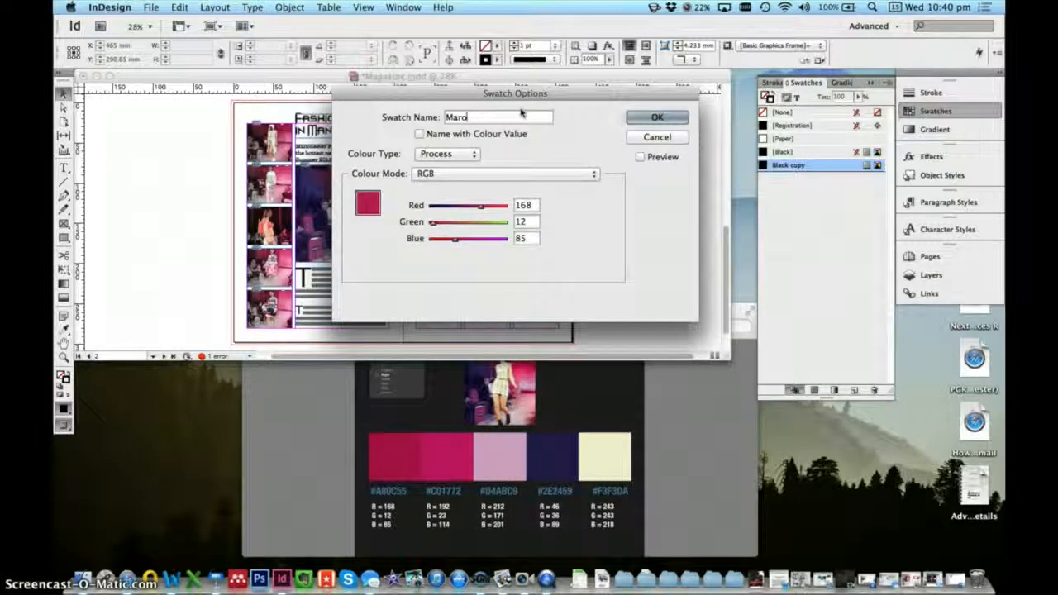
pyautogui.click(420, 134)
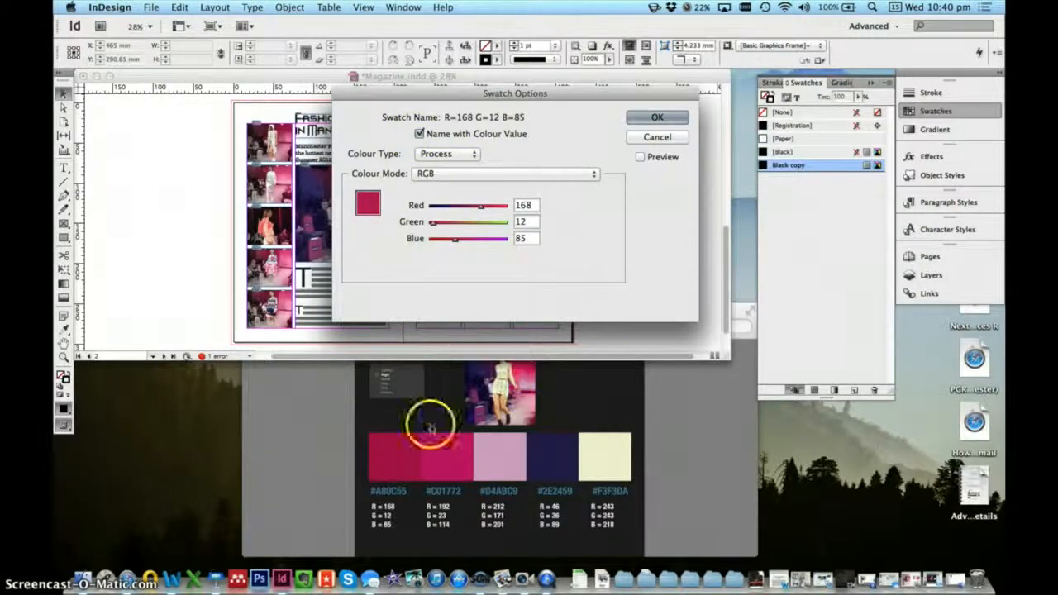
pyautogui.click(663, 122)
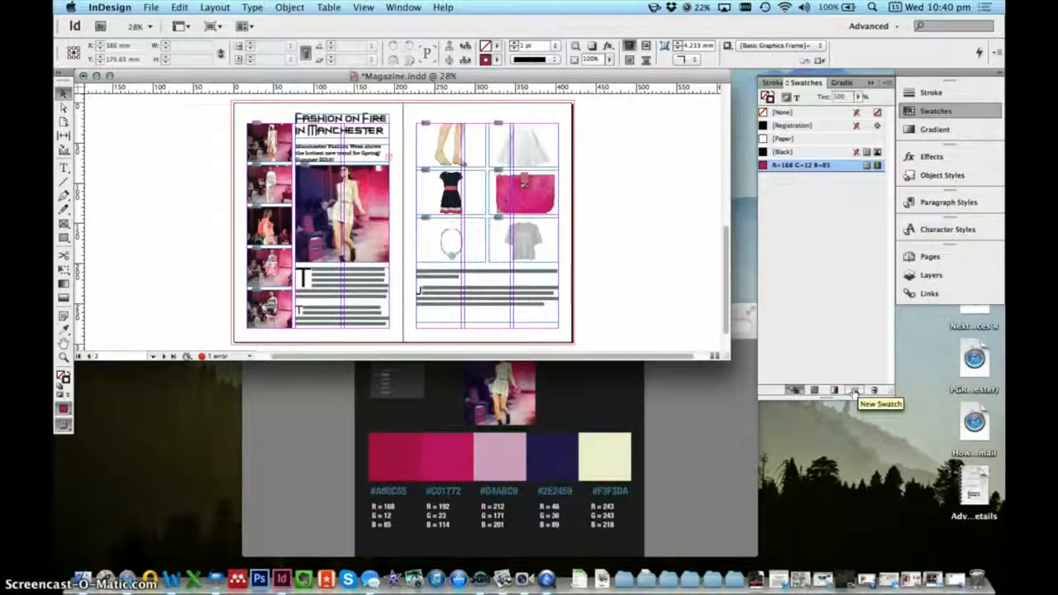
pyautogui.click(855, 391)
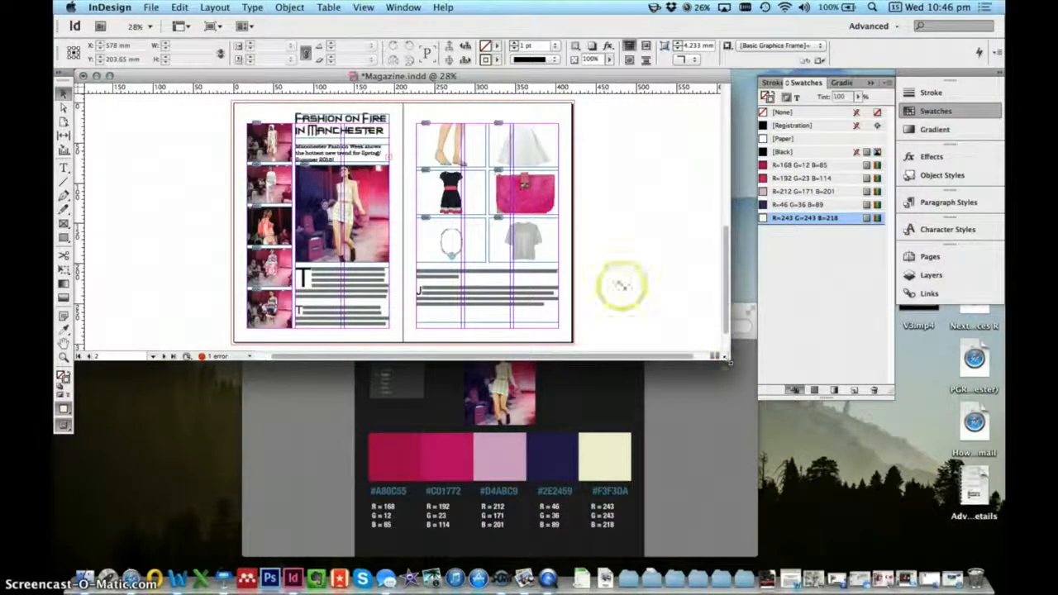
# Fit the spread in the window and enlarge the document window downwards so the article text is legible
pyautogui.click(372, 8)
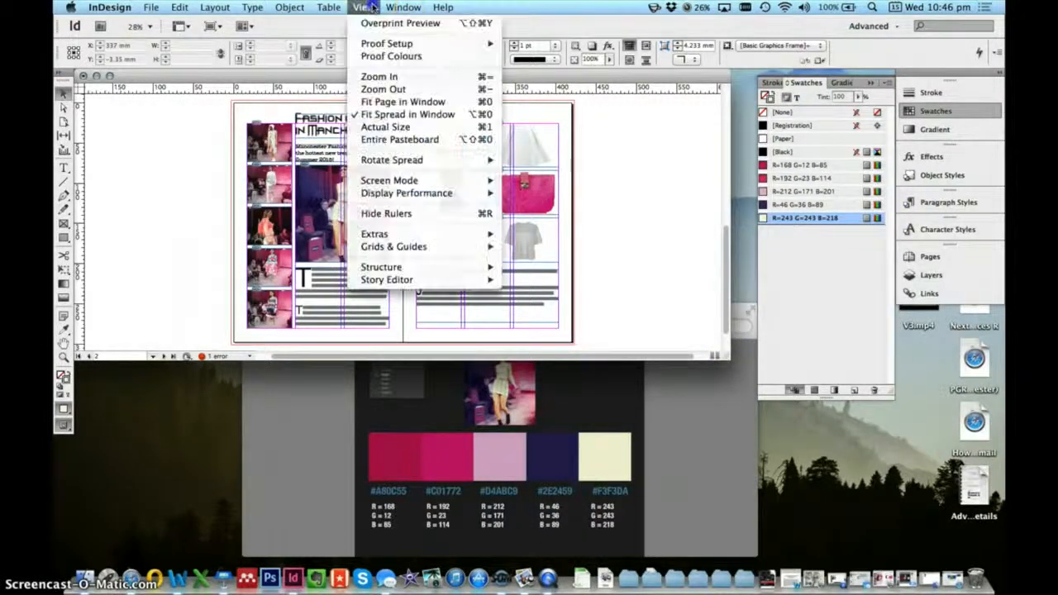
pyautogui.click(438, 115)
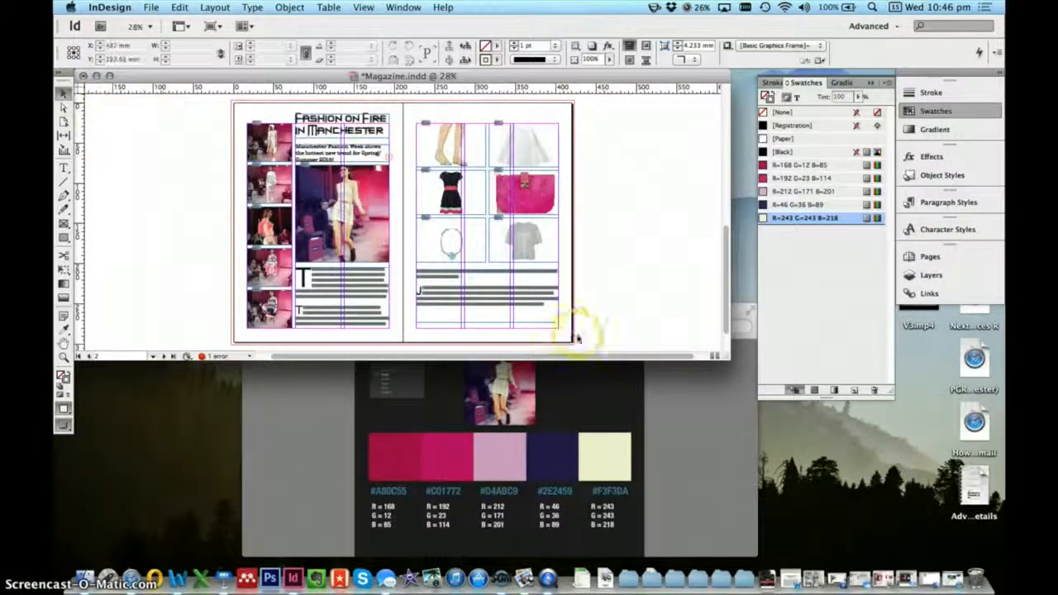
pyautogui.moveTo(725, 357); pyautogui.dragTo(753, 563)
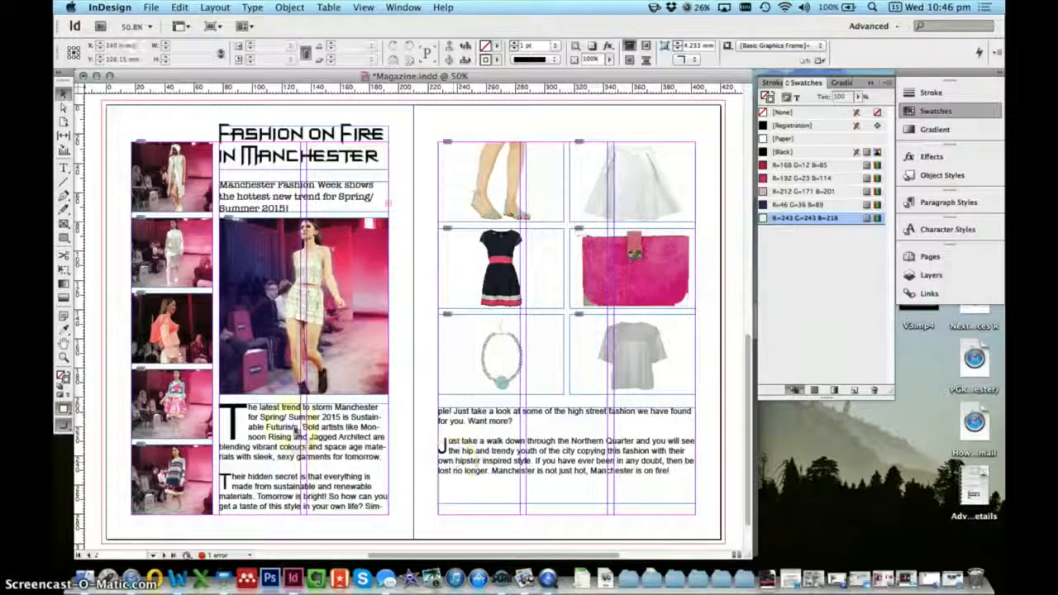
# Colour all the threaded body text across both pages with the R=46 G=36 B=89 swatch
pyautogui.click(306, 427)
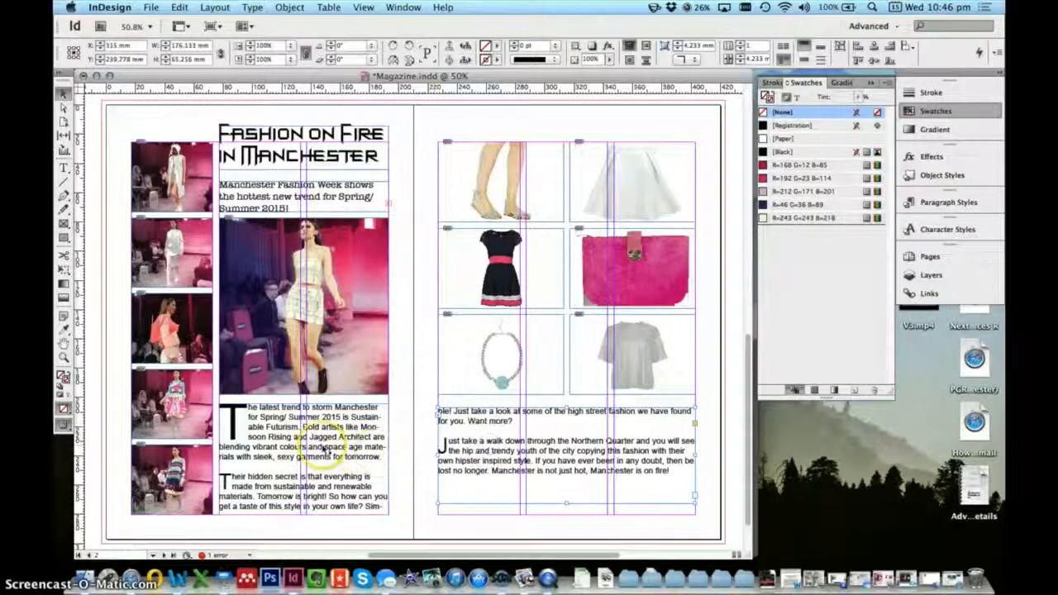
pyautogui.doubleClick(324, 453)
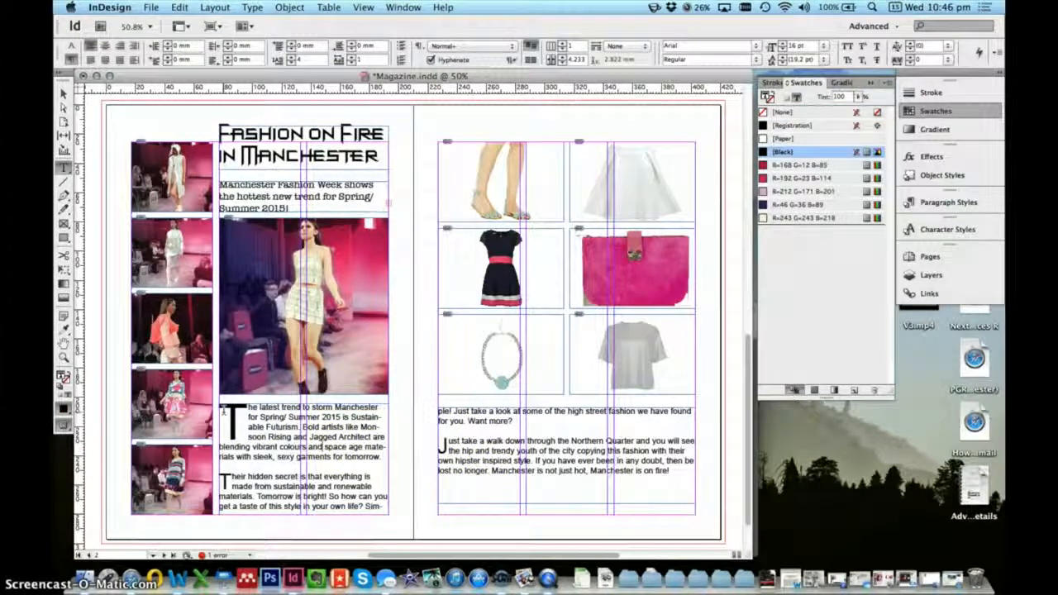
pyautogui.press('super+a')
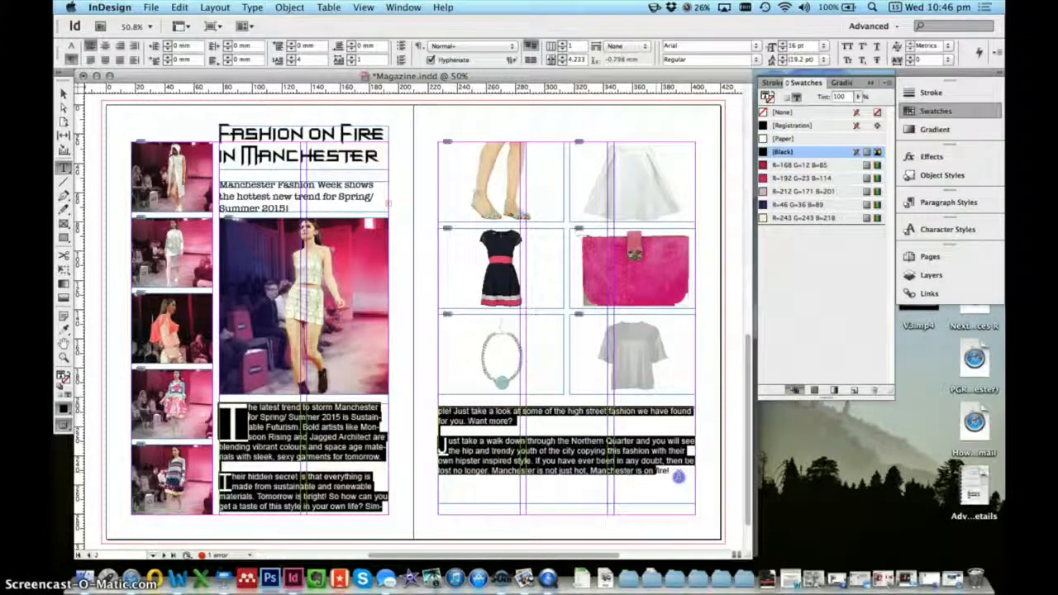
pyautogui.click(529, 422)
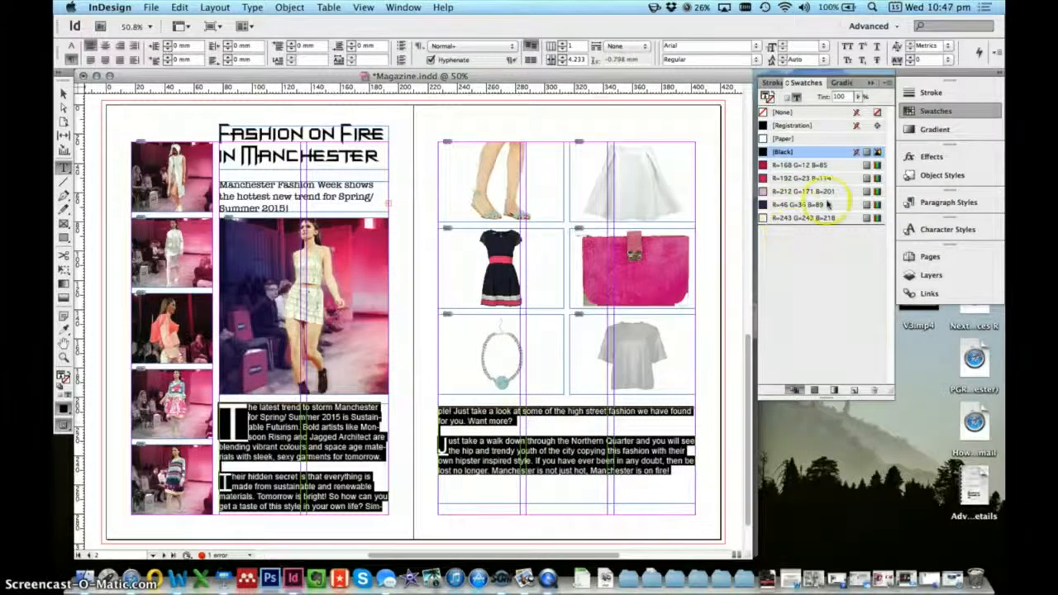
pyautogui.doubleClick(772, 205)
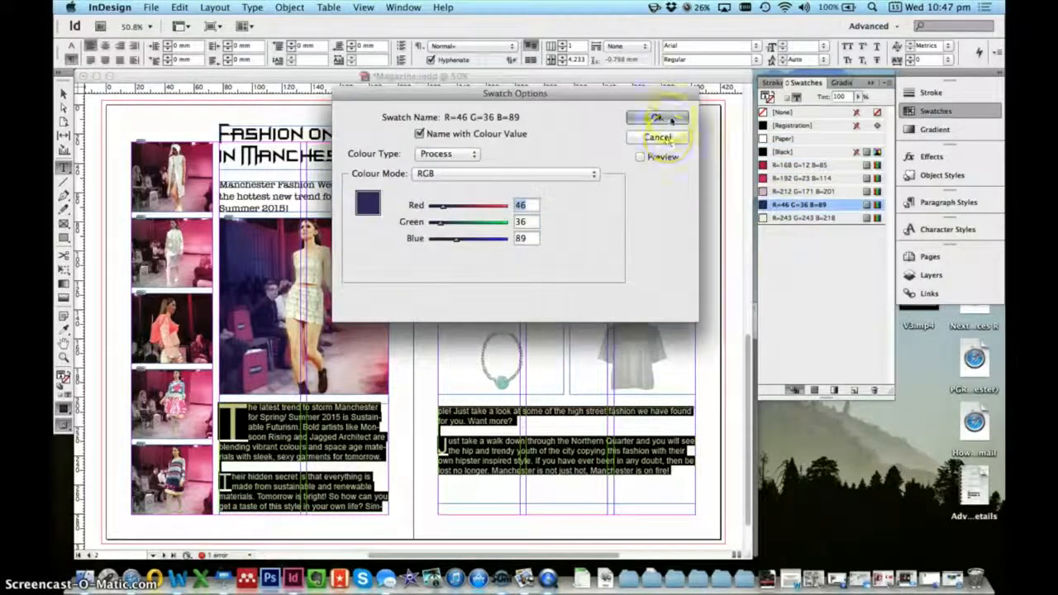
pyautogui.click(668, 113)
pyautogui.click(494, 453)
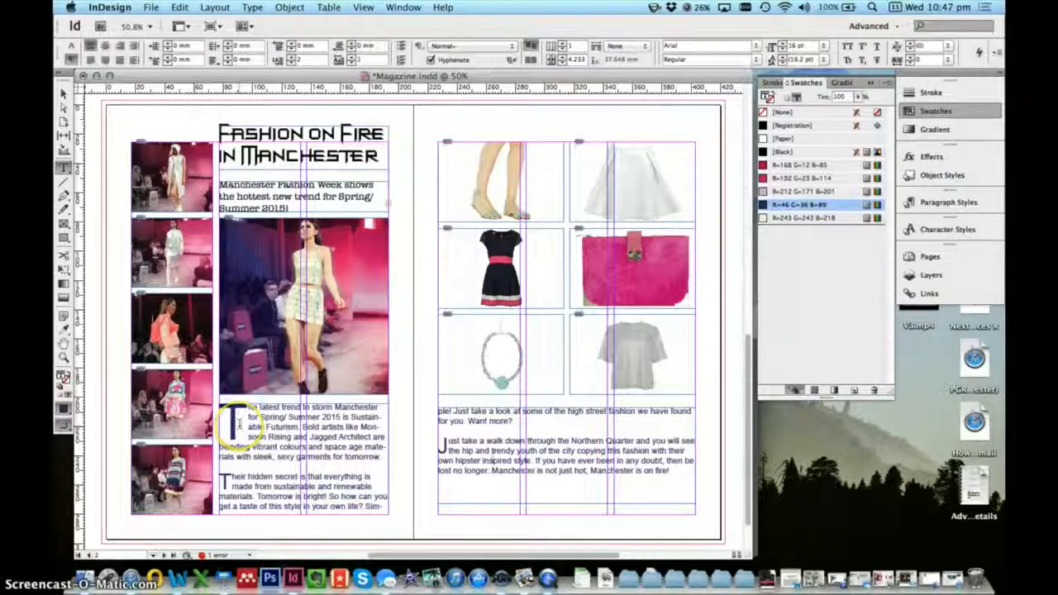
pyautogui.click(262, 425)
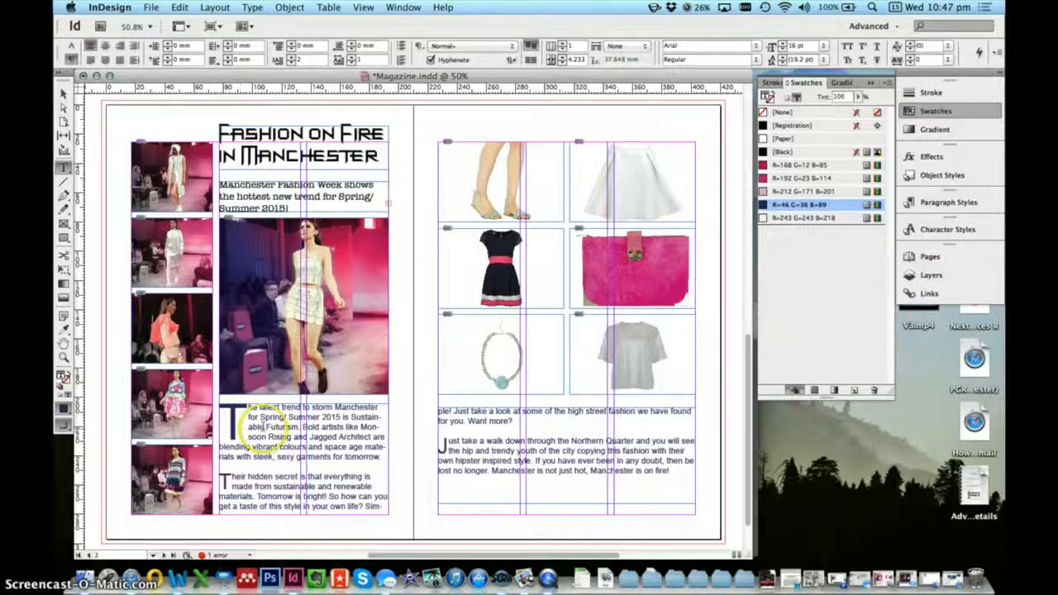
# Colour the whole headline "Fashion on Fire in Manchester" with the R=168 G=12 B=85 swatch
pyautogui.click(278, 137)
pyautogui.moveTo(381, 161); pyautogui.dragTo(190, 116)
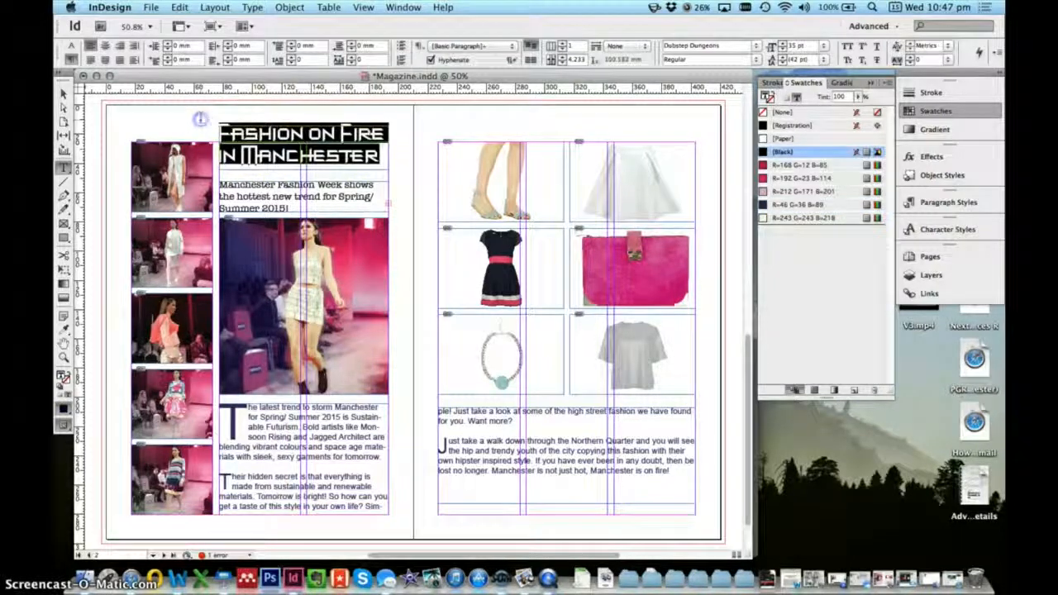
pyautogui.click(801, 164)
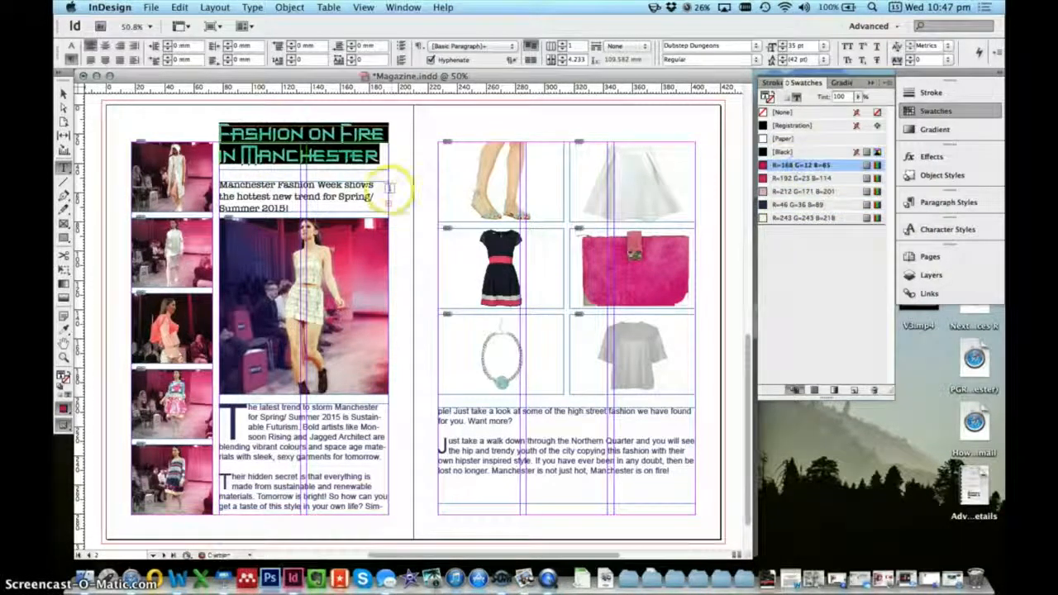
pyautogui.click(385, 188)
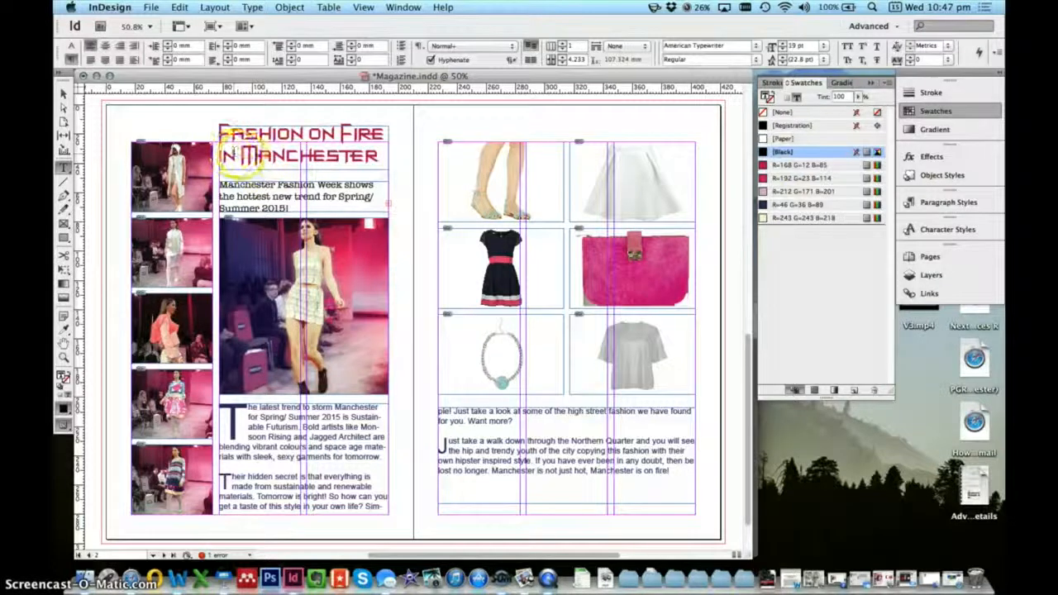
# Recolour the word "Manchester" and the rest of the headline with the R=192 G=23 B=114 swatch
pyautogui.click(237, 155)
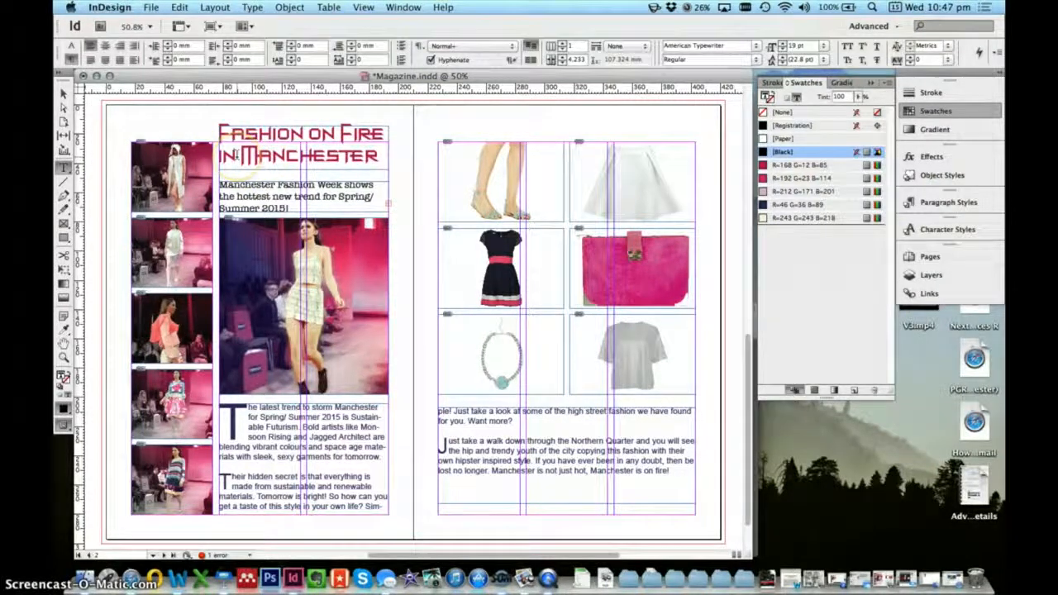
pyautogui.moveTo(241, 155); pyautogui.dragTo(380, 156)
pyautogui.click(800, 177)
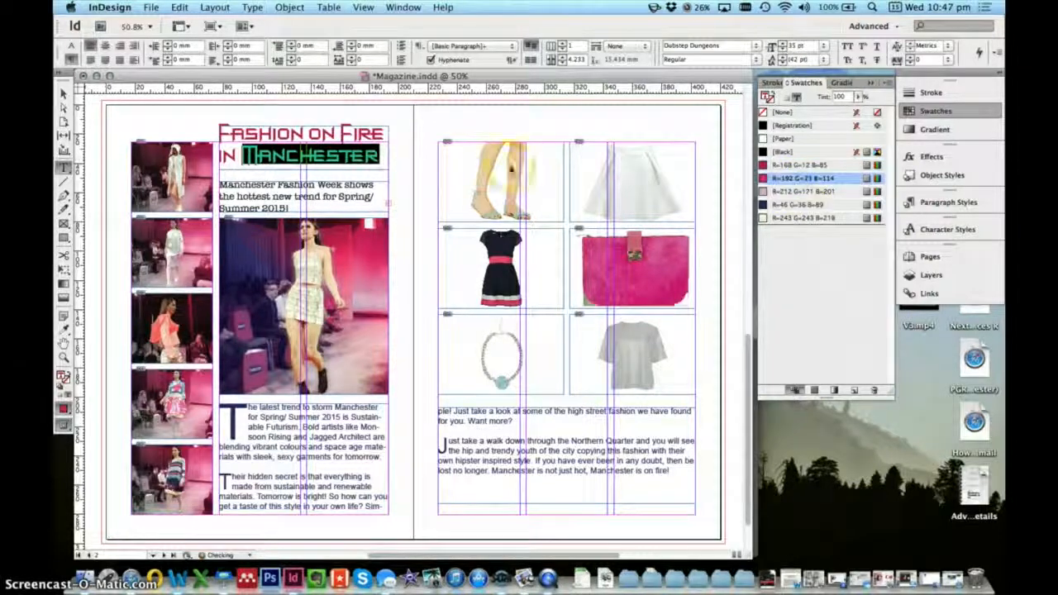
pyautogui.click(377, 157)
pyautogui.moveTo(376, 157); pyautogui.dragTo(163, 89)
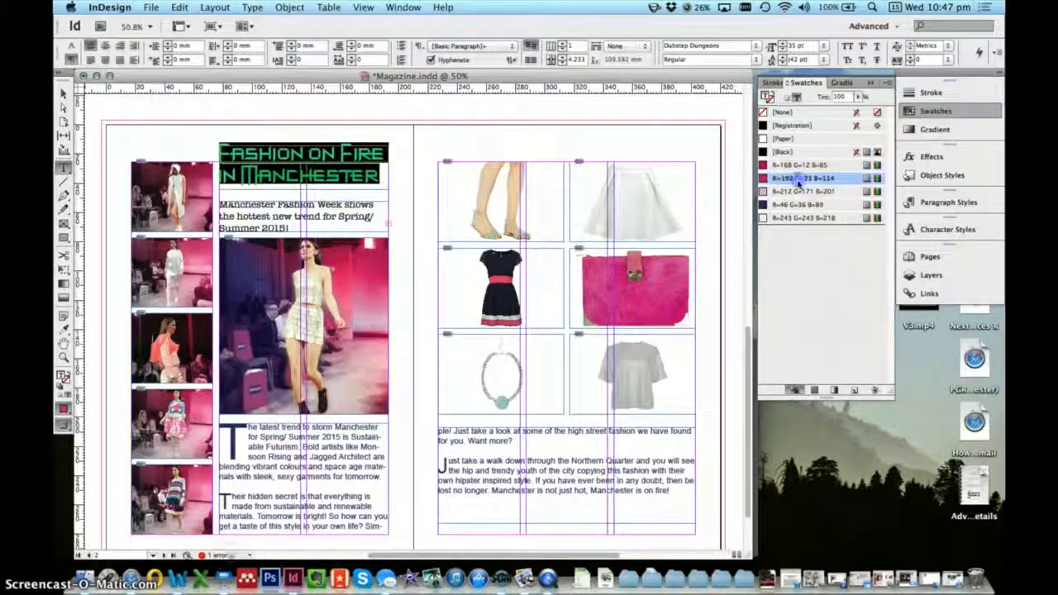
# Recolour only the words "Fashion on Fire in" in the headline with the R=46 G=36 B=89 swatch
pyautogui.click(246, 170)
pyautogui.moveTo(236, 176); pyautogui.dragTo(219, 150)
pyautogui.click(802, 204)
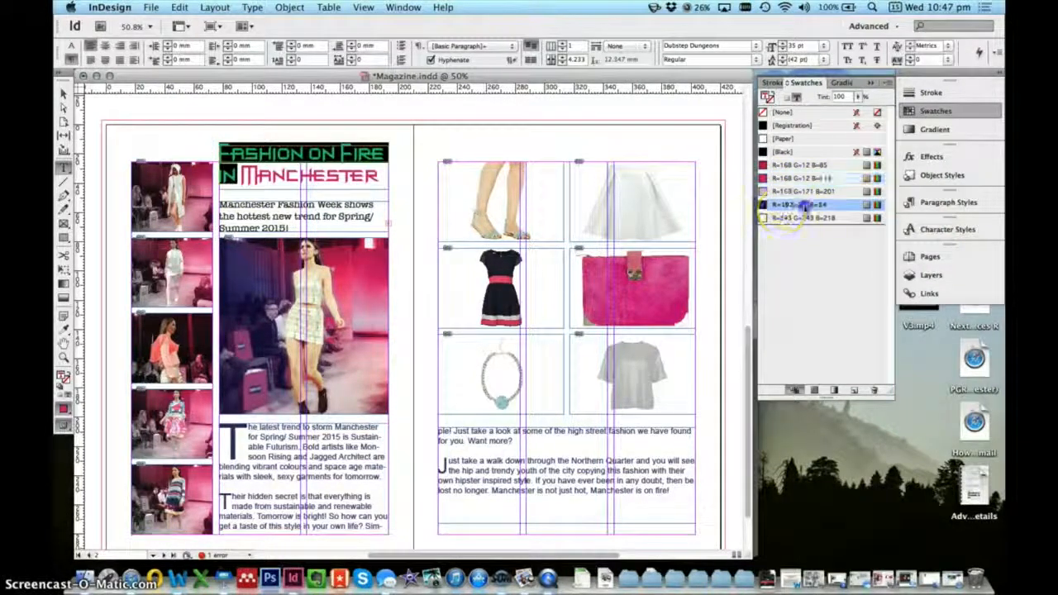
pyautogui.click(300, 159)
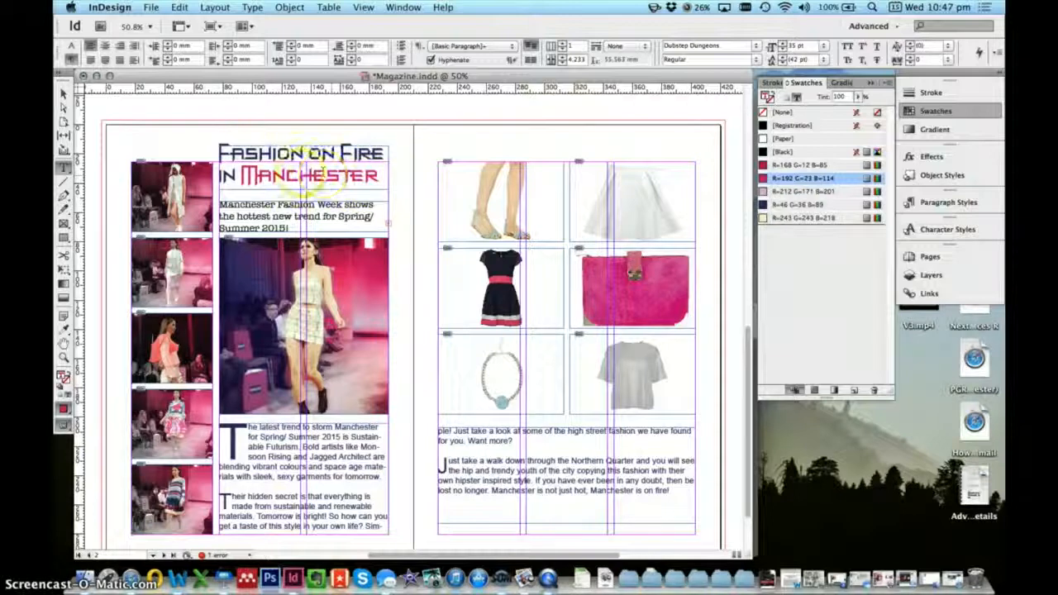
pyautogui.click(304, 183)
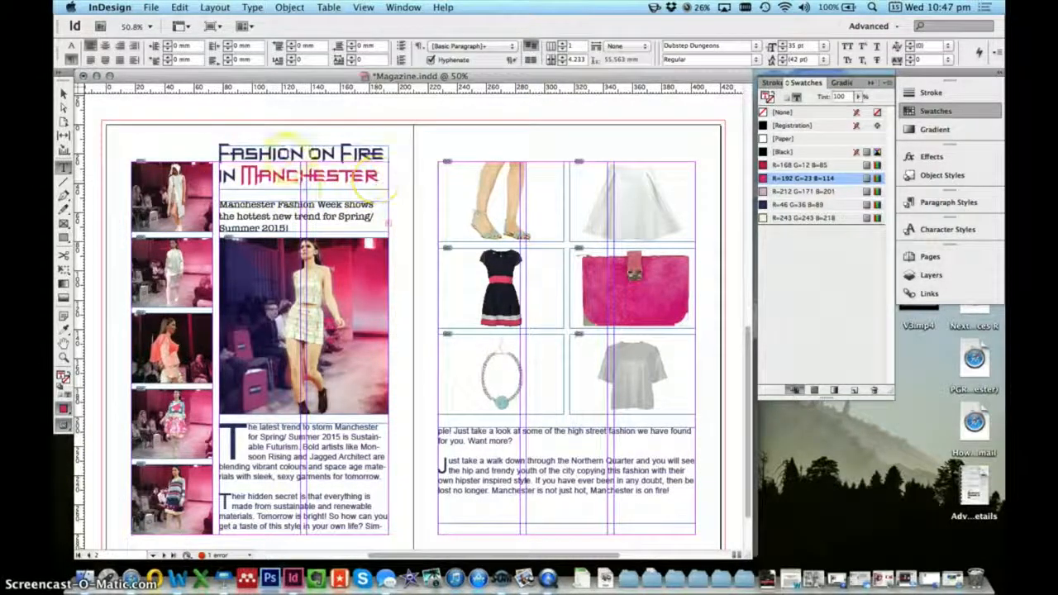
# Colour both T drop caps in the first page's body text with the R=192 G=23 B=114 swatch
pyautogui.moveTo(297, 229); pyautogui.dragTo(294, 226)
pyautogui.click(291, 228)
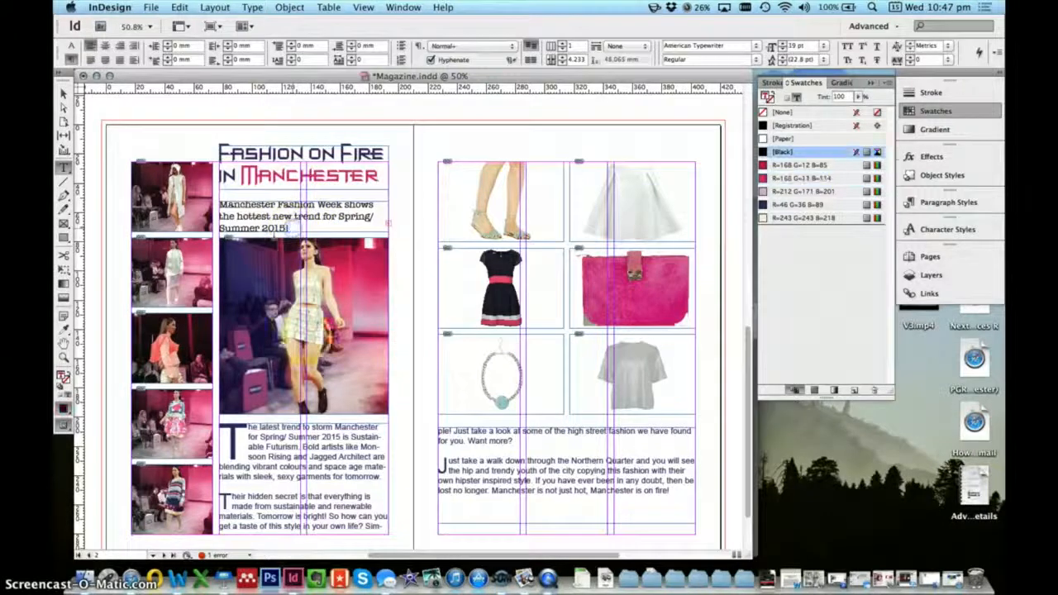
pyautogui.click(365, 388)
pyautogui.scroll(-2, 365, 389)
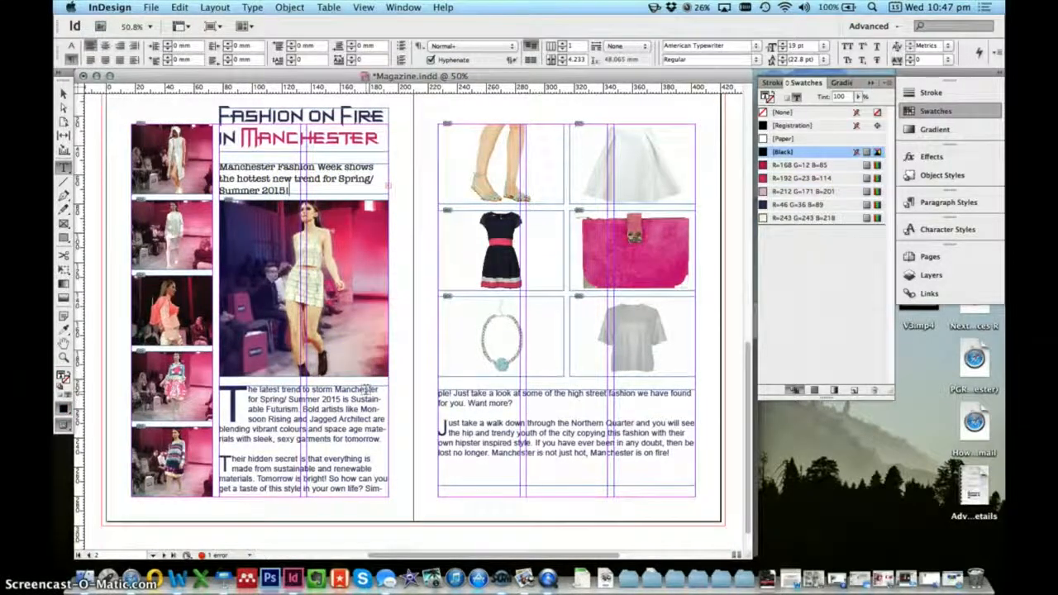
pyautogui.moveTo(222, 395); pyautogui.dragTo(246, 420)
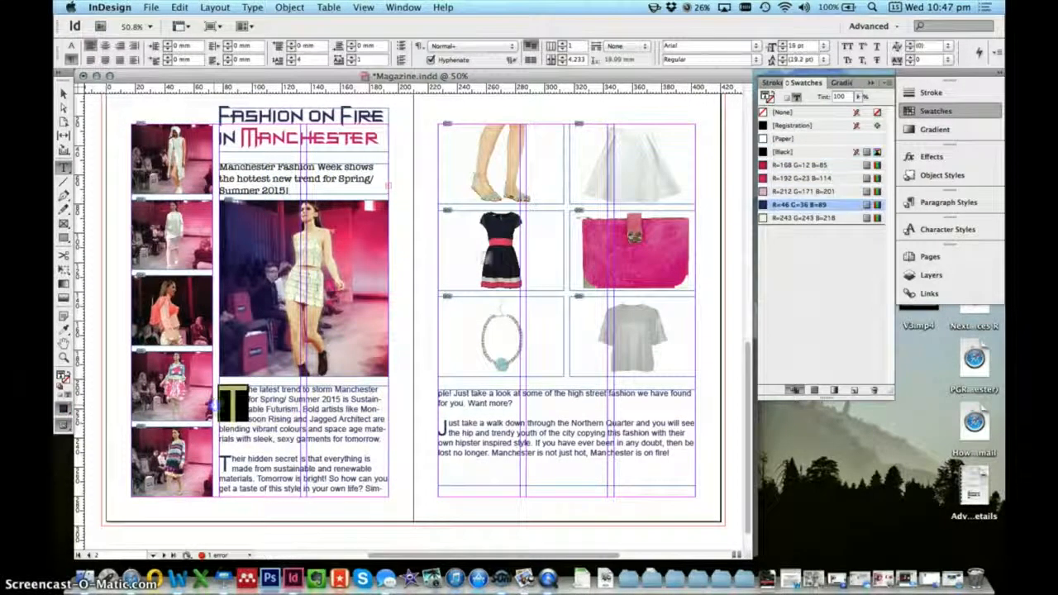
pyautogui.click(804, 178)
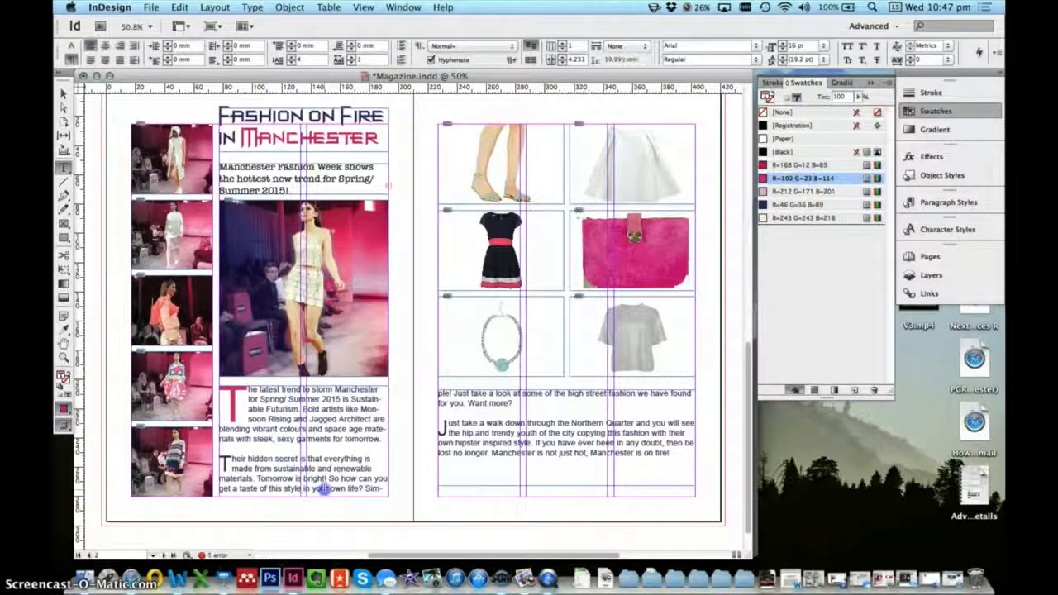
pyautogui.click(239, 477)
pyautogui.moveTo(235, 466); pyautogui.dragTo(219, 473)
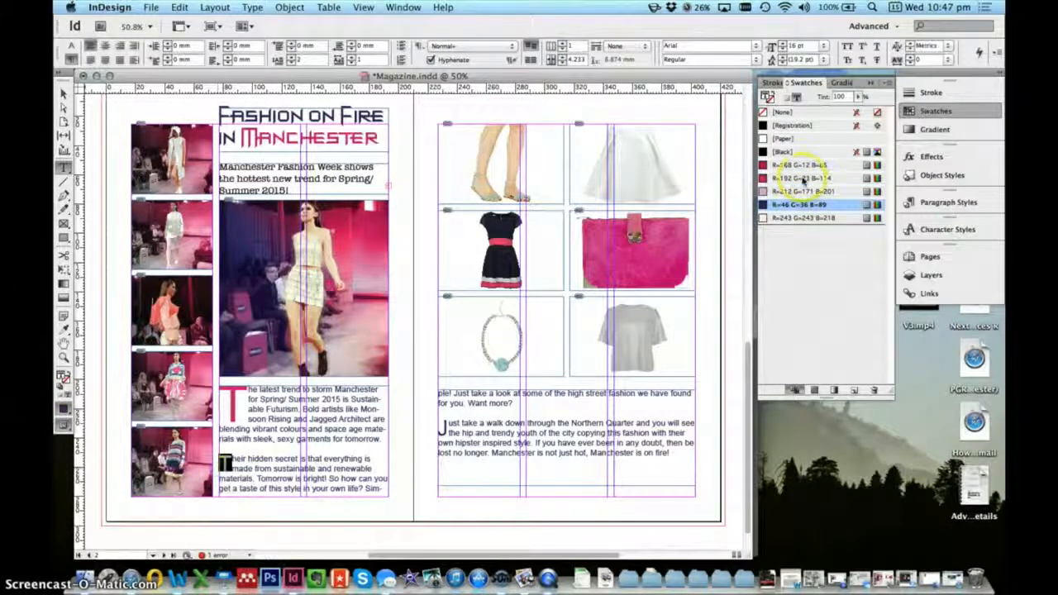
pyautogui.click(782, 180)
# Colour the J drop cap in the second page's body text with the R=192 G=23 B=114 swatch
pyautogui.click(485, 437)
pyautogui.moveTo(452, 430); pyautogui.dragTo(445, 428)
pyautogui.click(800, 177)
pyautogui.click(587, 393)
pyautogui.click(469, 475)
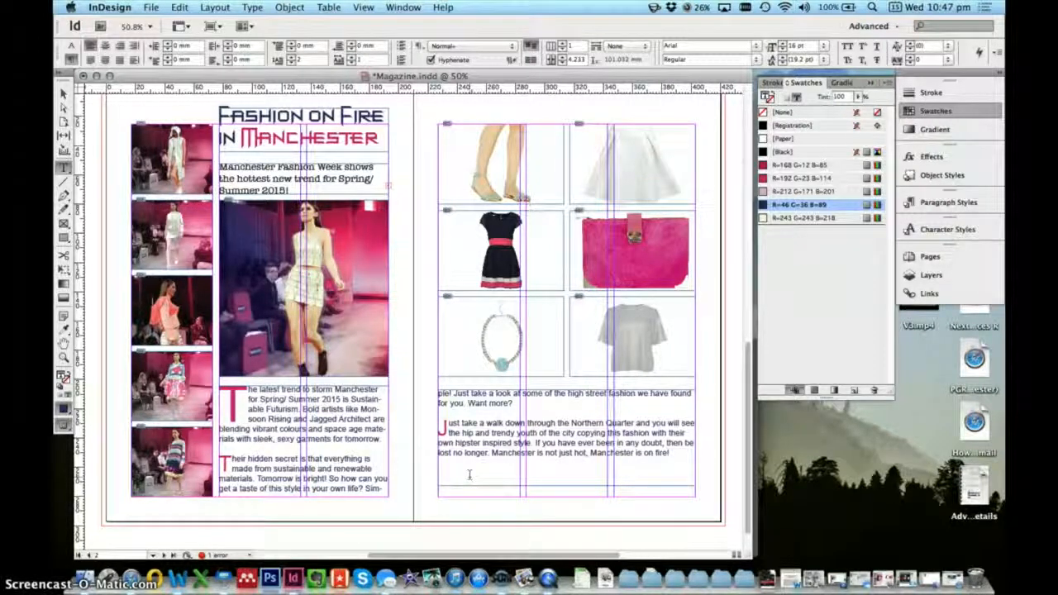
pyautogui.click(311, 417)
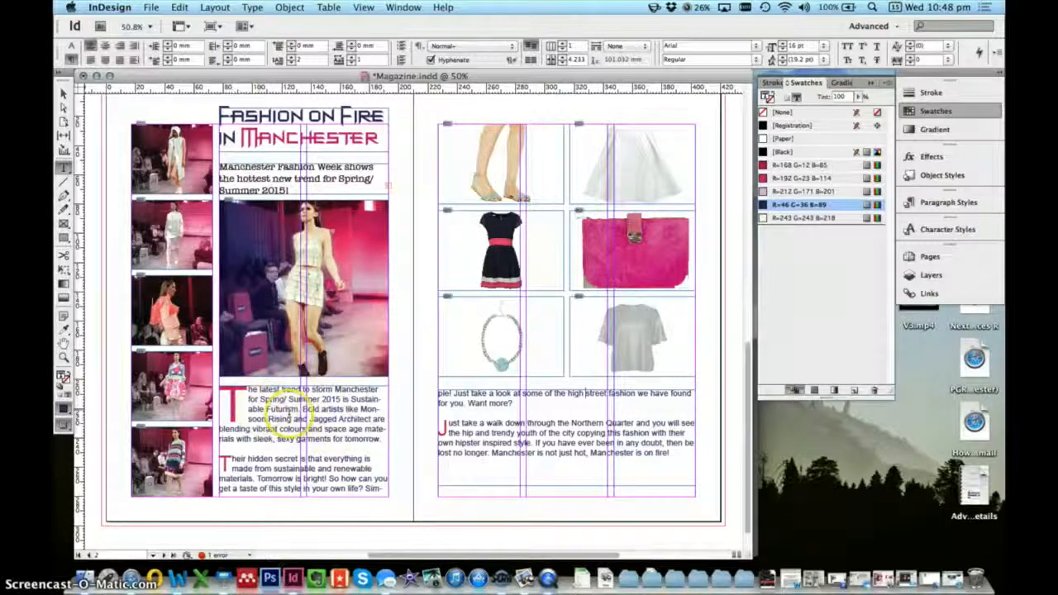
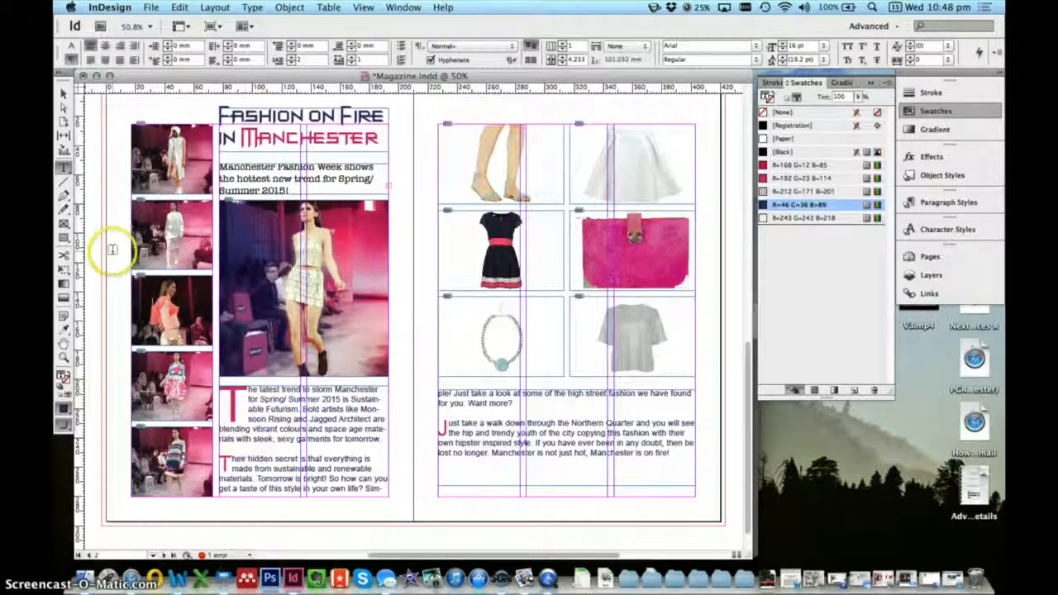
# Turn on underlining for "vibrant colours and space age materials with sleek, sexy garments for tomorrow" in the first page's body text
pyautogui.moveTo(252, 429); pyautogui.dragTo(375, 442)
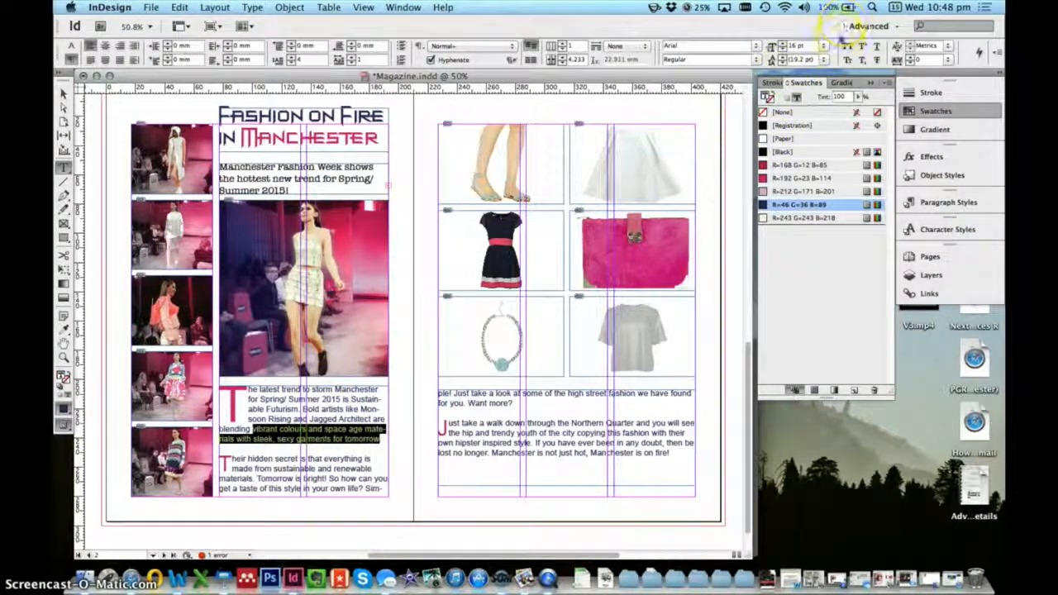
pyautogui.click(878, 48)
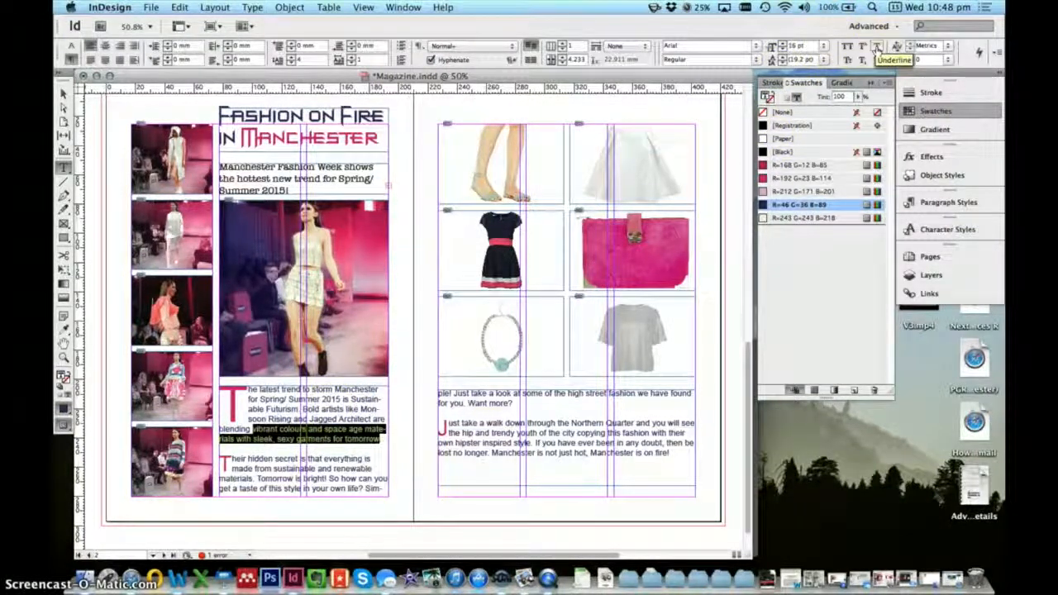
pyautogui.keyDown('alt'); pyautogui.click(878, 48); pyautogui.keyUp('alt')
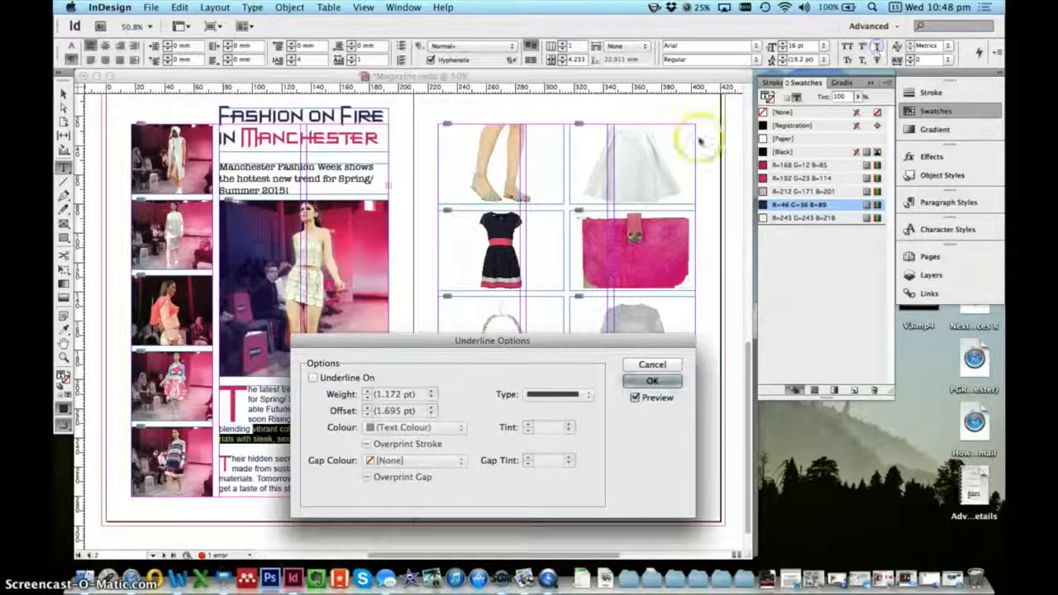
pyautogui.moveTo(518, 343); pyautogui.dragTo(460, 162)
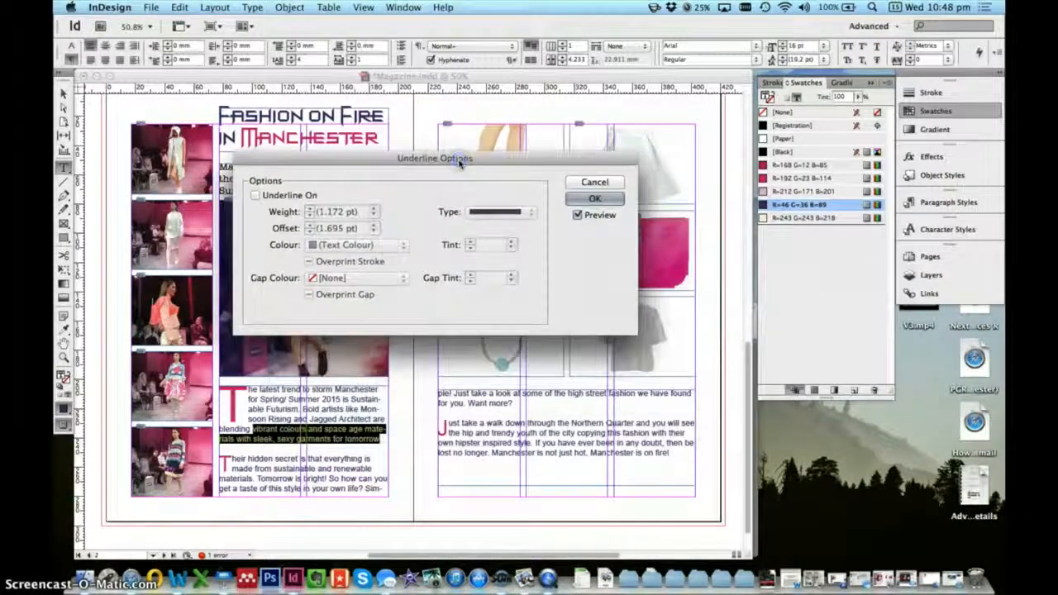
pyautogui.click(255, 195)
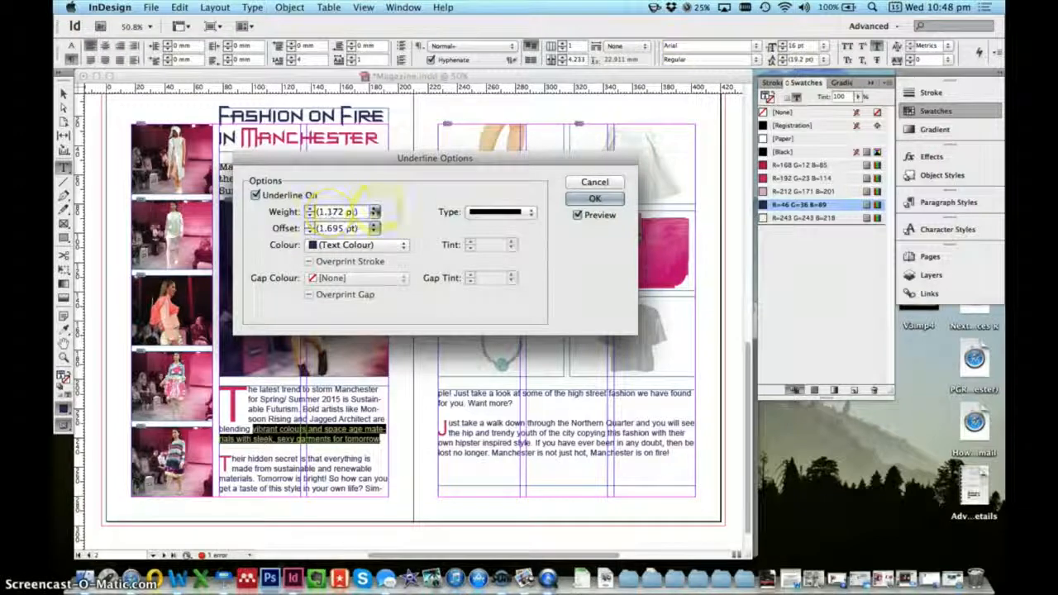
# Set the underline weight of the selected phrase to 18 pt
pyautogui.click(374, 211)
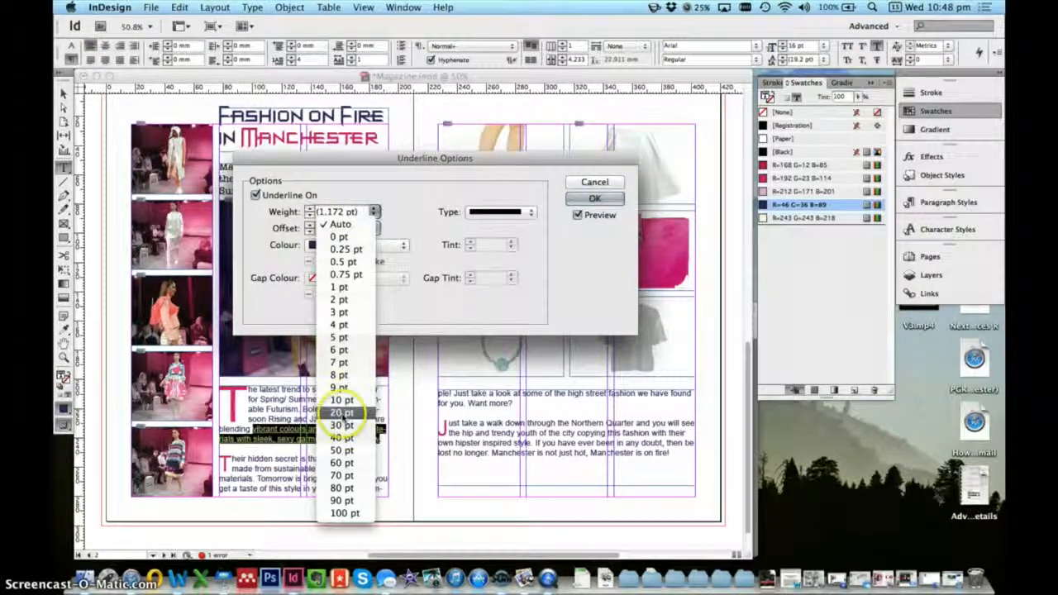
pyautogui.click(343, 401)
pyautogui.tripleClick(350, 212)
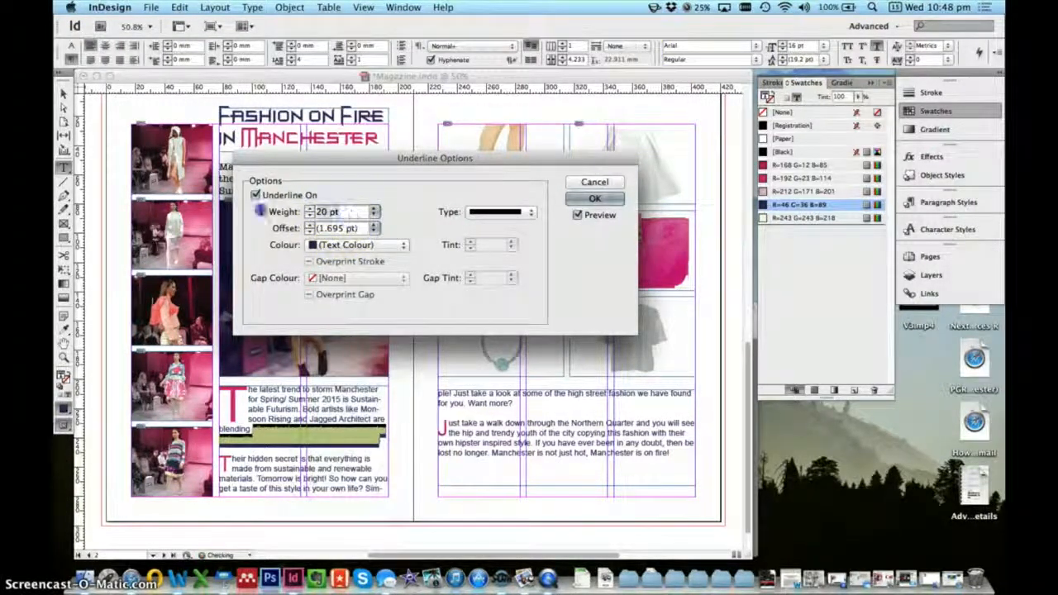
pyautogui.write('18')
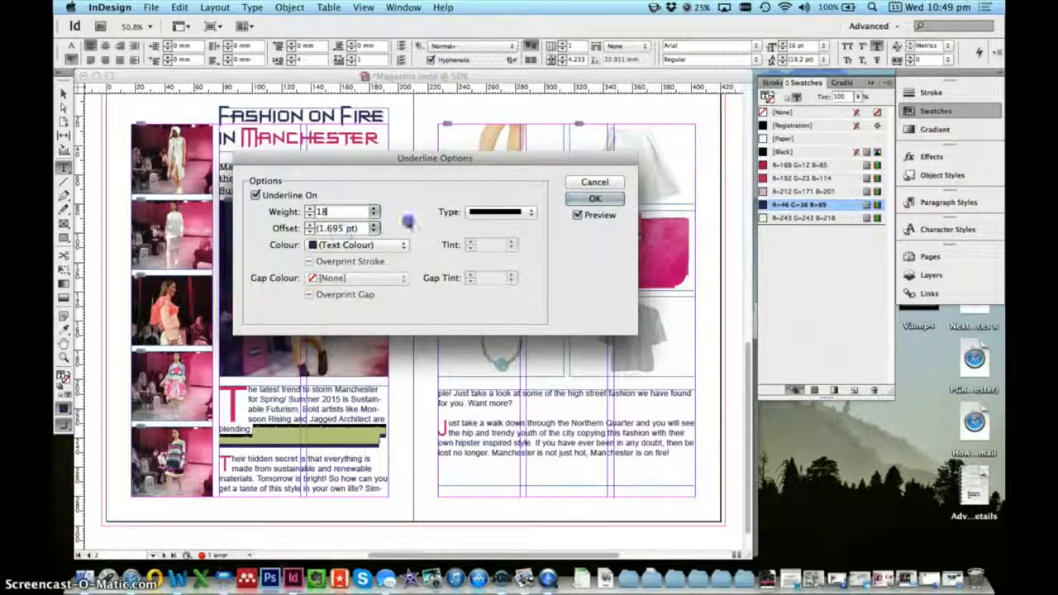
# Set the underline offset to -5 pt so the thick line sits behind the selected phrase
pyautogui.click(326, 230)
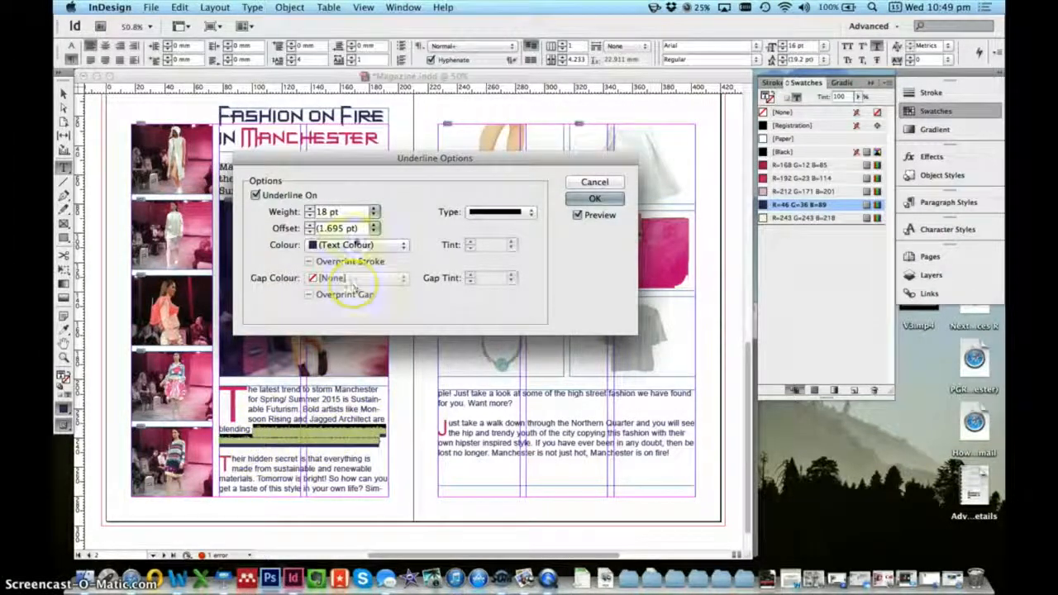
pyautogui.click(309, 224)
pyautogui.click(311, 225)
pyautogui.click(311, 226)
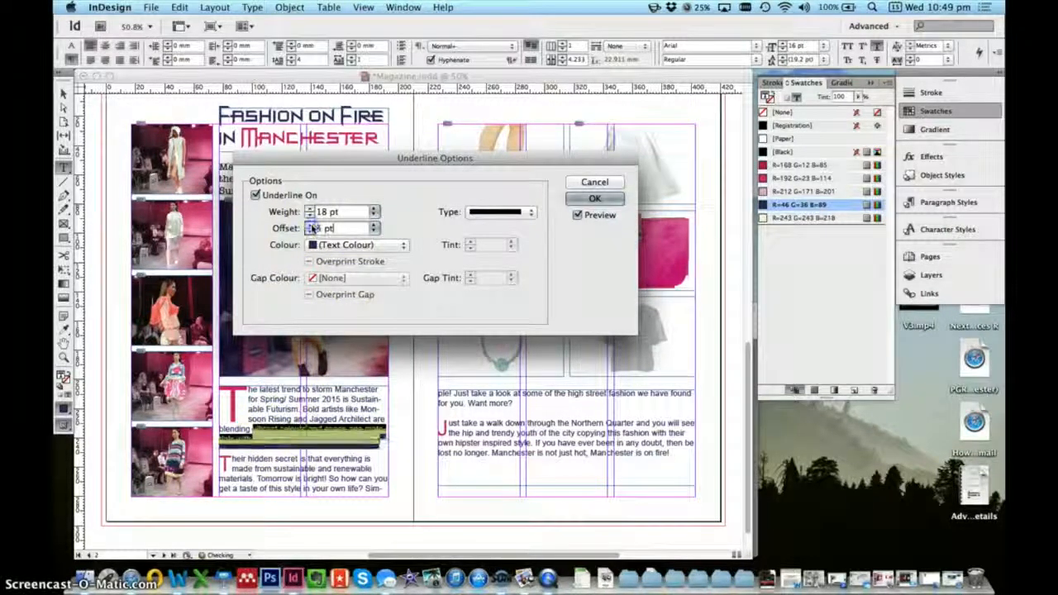
pyautogui.click(311, 226)
pyautogui.click(311, 226)
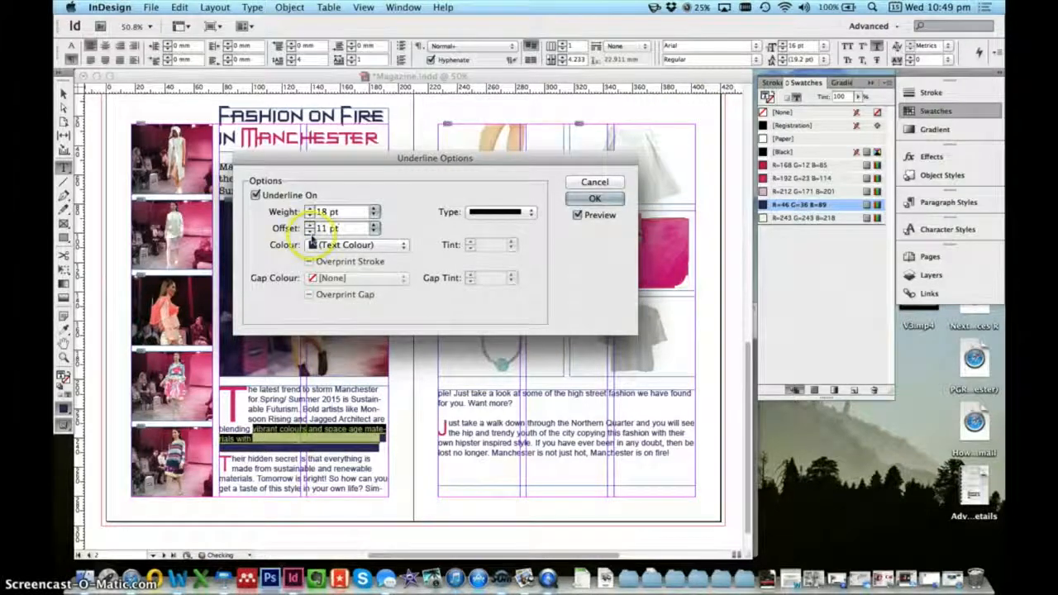
pyautogui.click(310, 232)
pyautogui.click(310, 232)
pyautogui.click(310, 232)
pyautogui.click(310, 232)
pyautogui.click(310, 232)
pyautogui.click(310, 233)
pyautogui.click(310, 232)
pyautogui.click(310, 232)
pyautogui.click(310, 232)
pyautogui.click(310, 232)
pyautogui.click(310, 232)
pyautogui.click(310, 233)
pyautogui.click(310, 232)
pyautogui.click(310, 233)
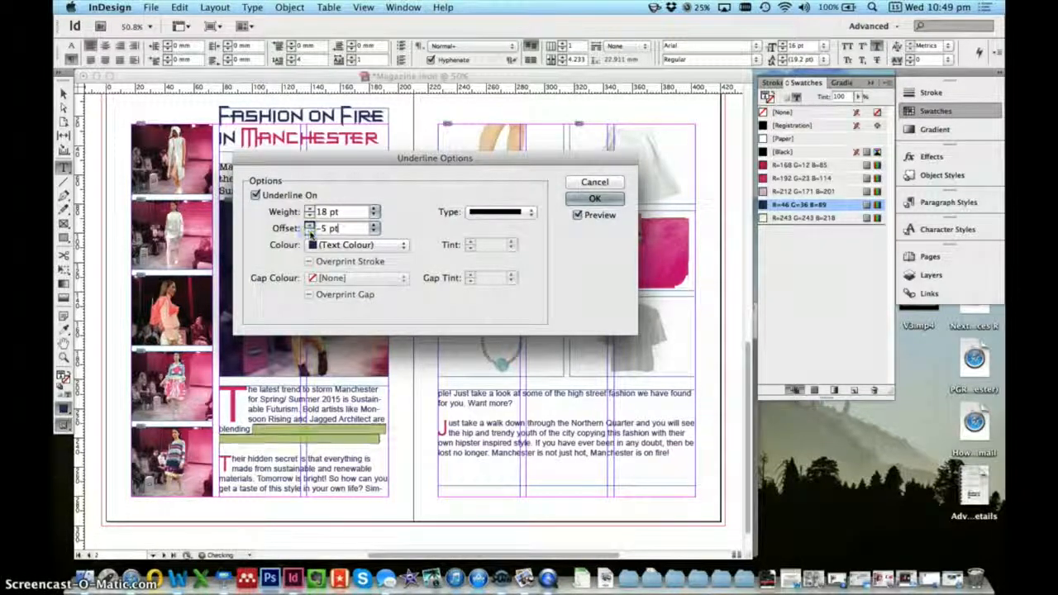
# Colour the phrase's underline with the R=192 G=23 B=114 swatch and accept the underline options
pyautogui.click(370, 246)
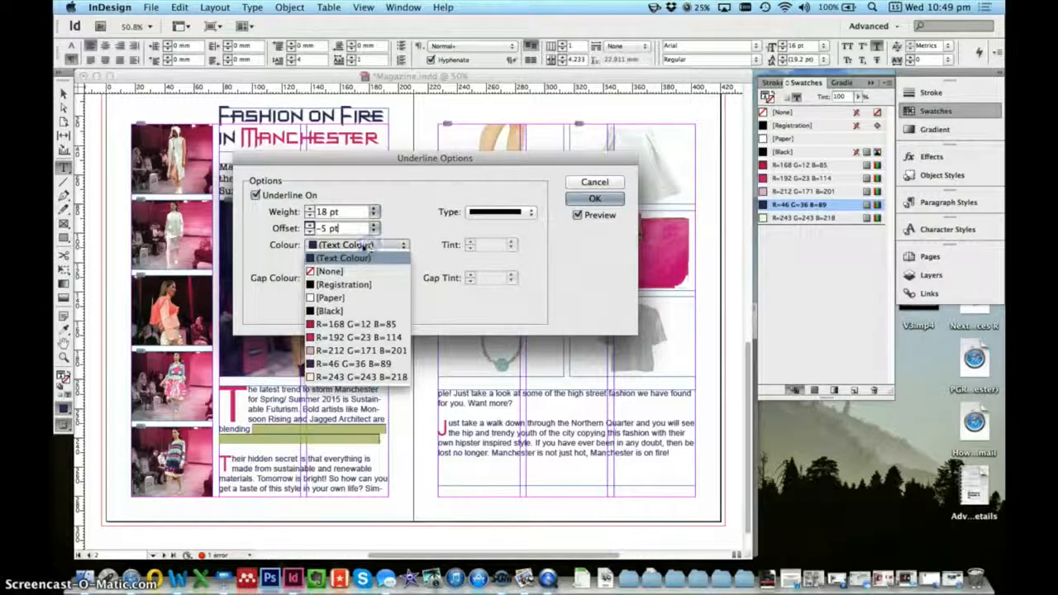
pyautogui.click(331, 337)
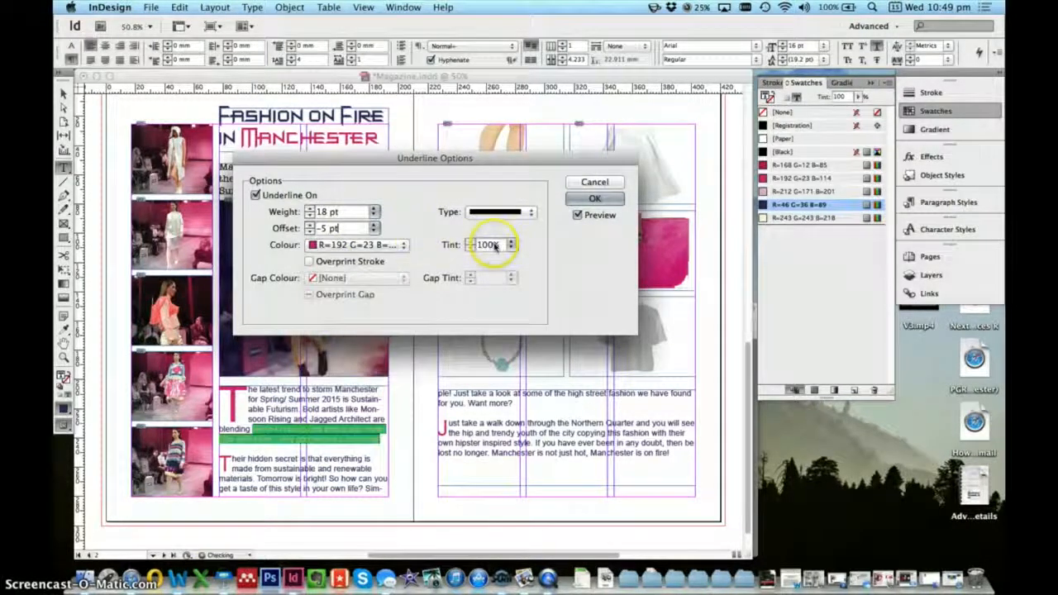
pyautogui.click(595, 198)
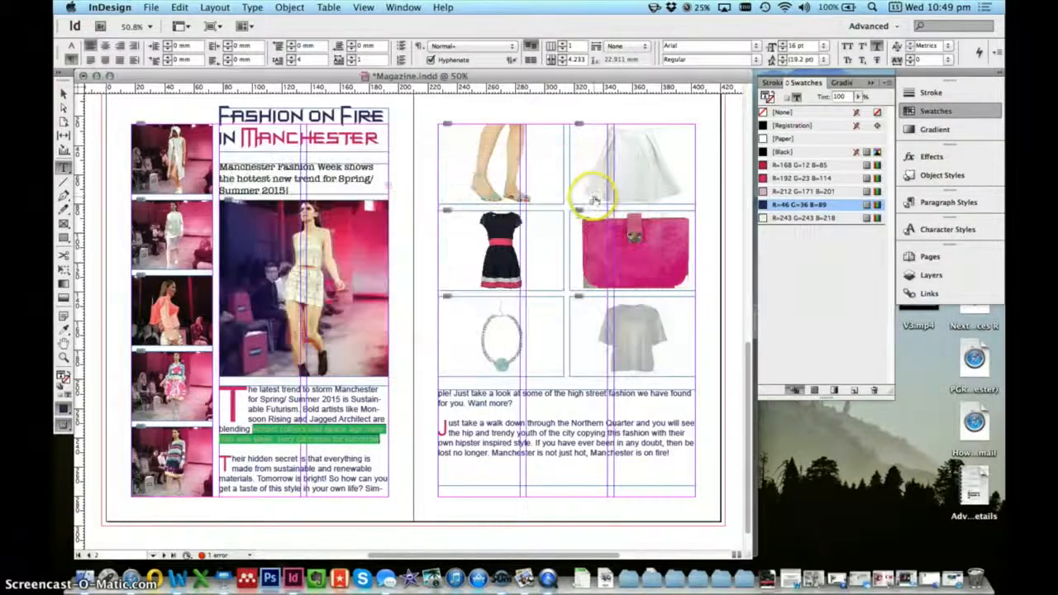
pyautogui.click(354, 410)
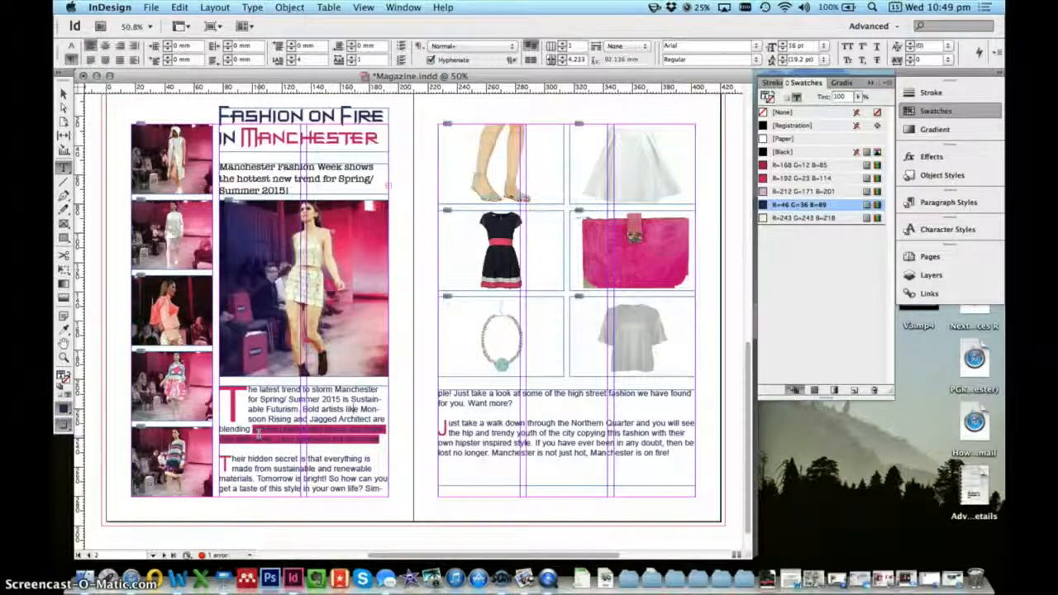
# Recolour the text of the underlined phrase with the R=243 G=243 B=218 swatch
pyautogui.moveTo(254, 428); pyautogui.dragTo(282, 431)
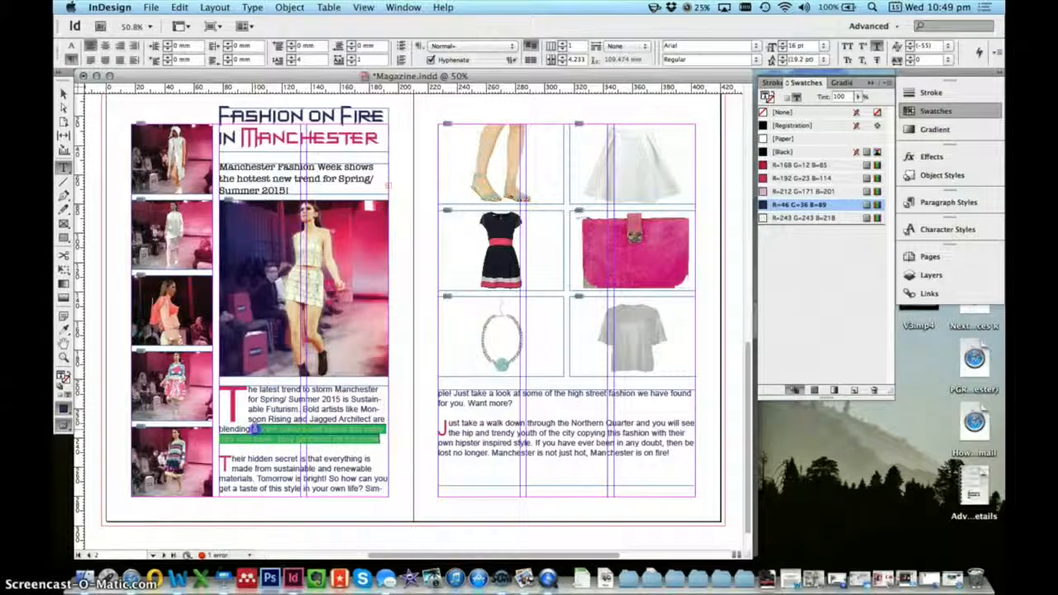
pyautogui.click(772, 217)
pyautogui.click(285, 389)
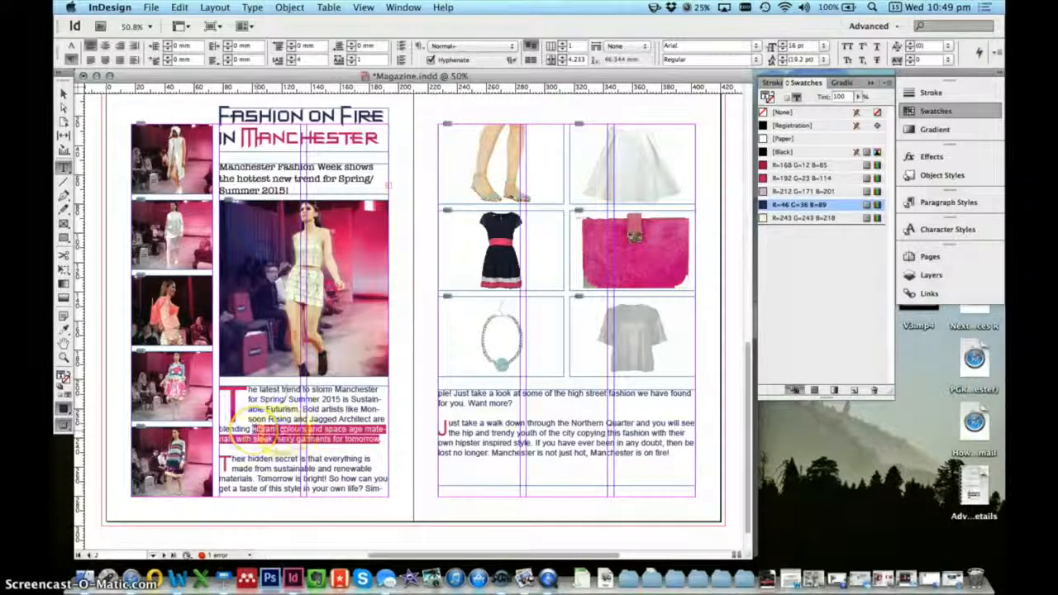
# Create a character style named "Pink Underline" from the formatting of the underlined word "colours"
pyautogui.doubleClick(291, 429)
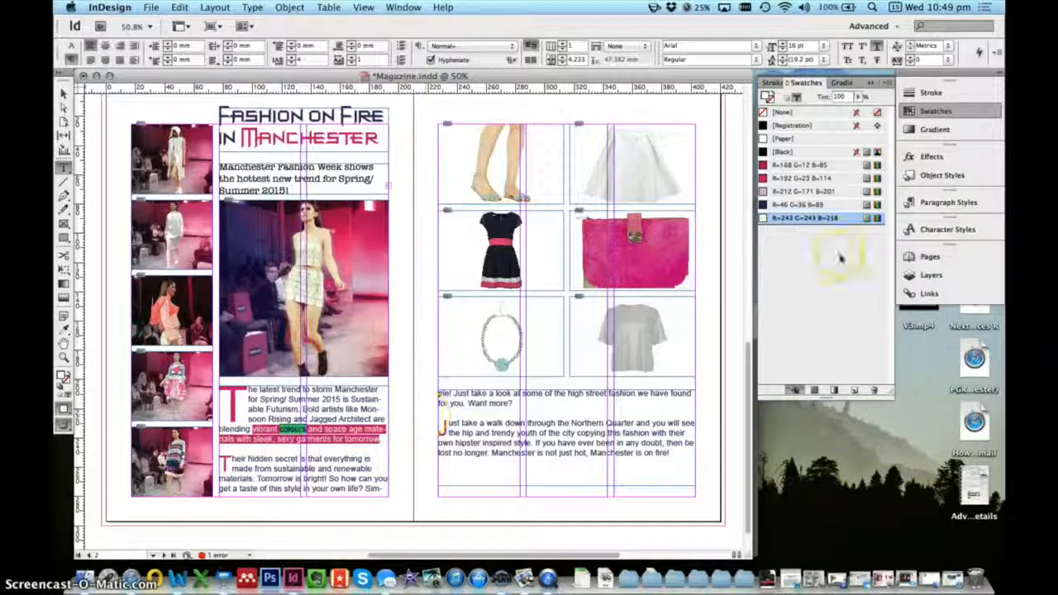
pyautogui.click(930, 230)
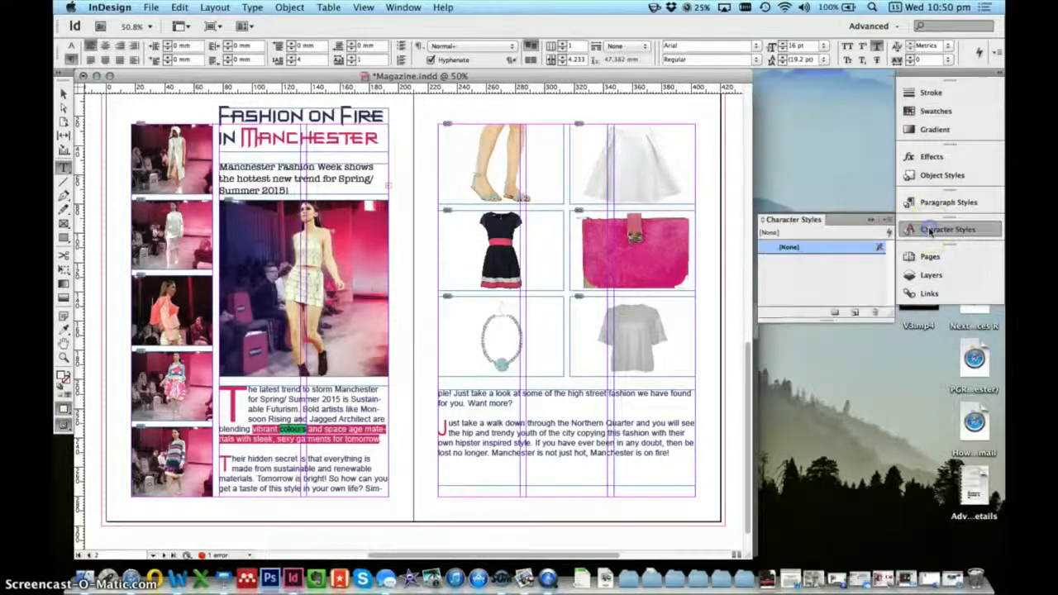
pyautogui.keyDown('alt'); pyautogui.click(856, 313); pyautogui.keyUp('alt')
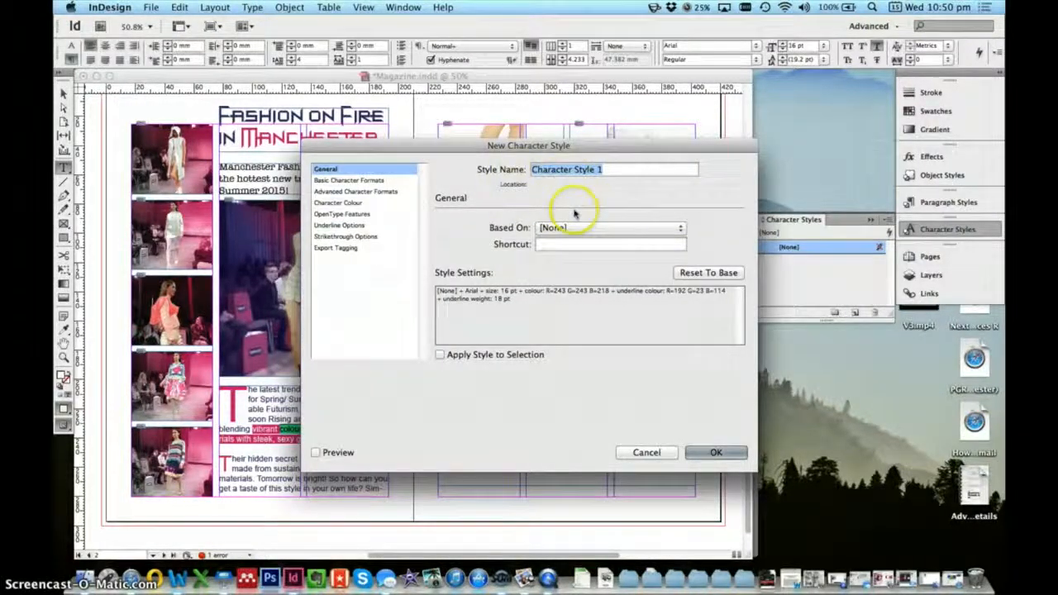
pyautogui.write('Pink U')
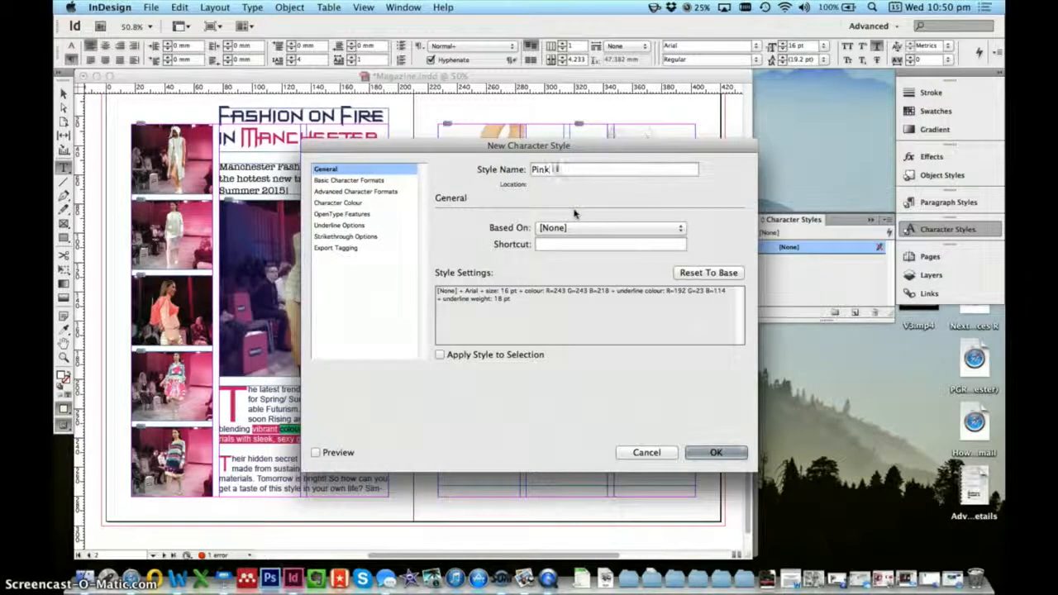
pyautogui.write('nderline')
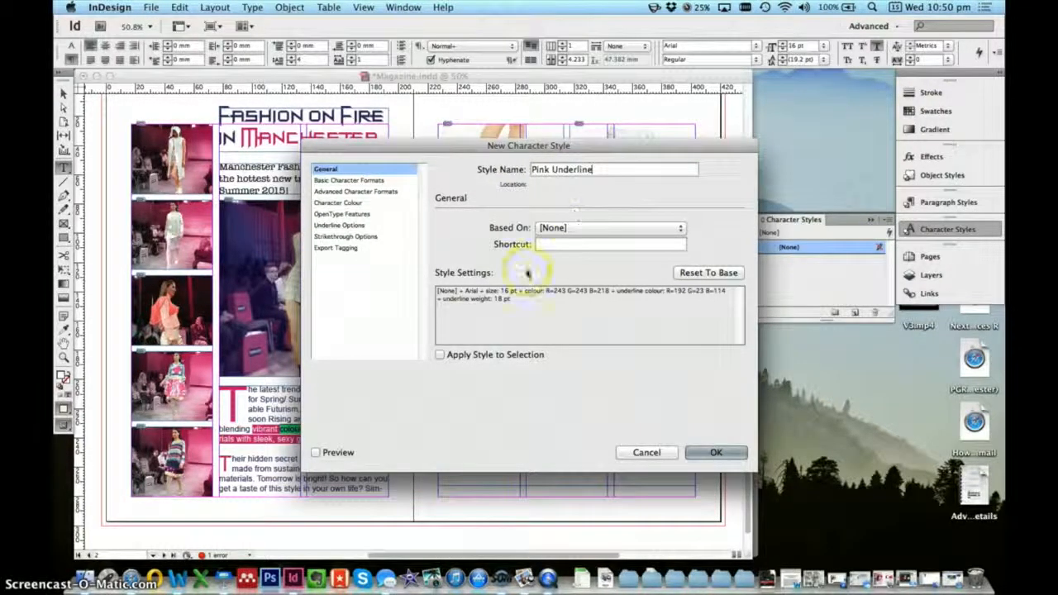
pyautogui.click(715, 452)
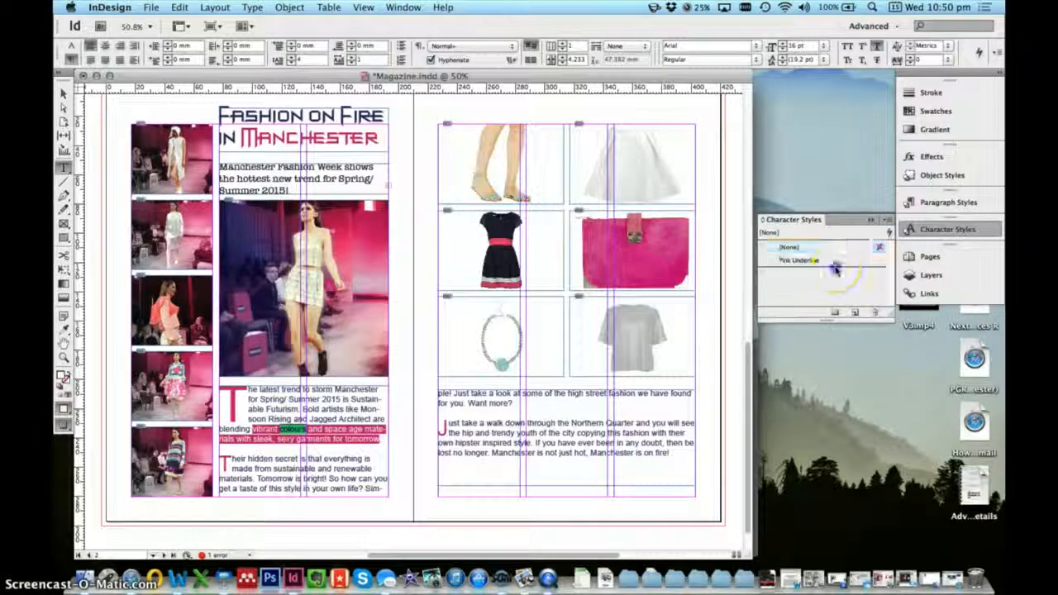
# Try the Pink Underline character style on the word "walk" in the second page's body text, and undo it
pyautogui.click(519, 428)
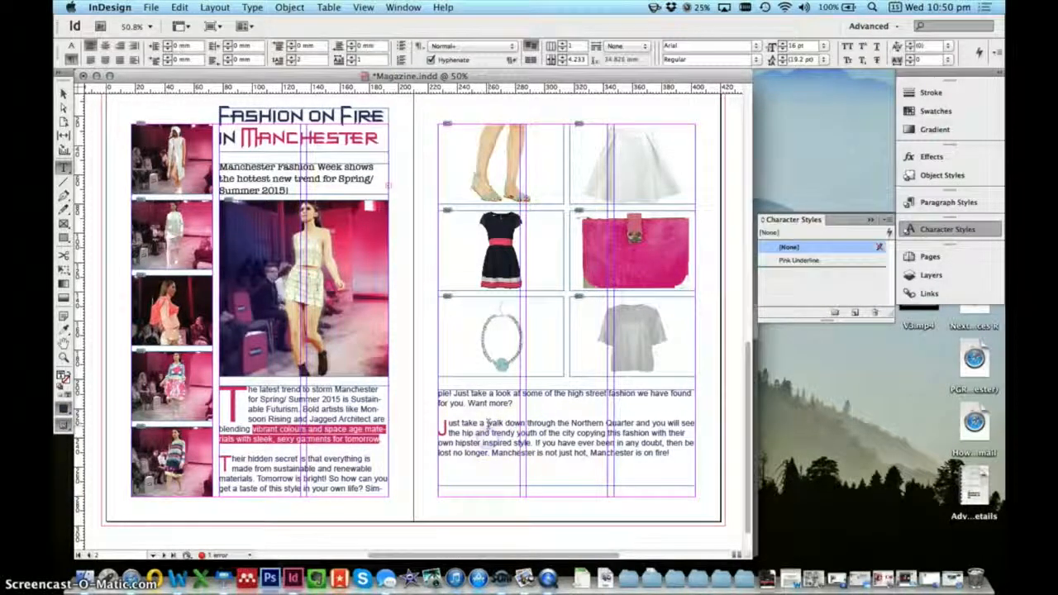
pyautogui.doubleClick(488, 424)
pyautogui.click(801, 261)
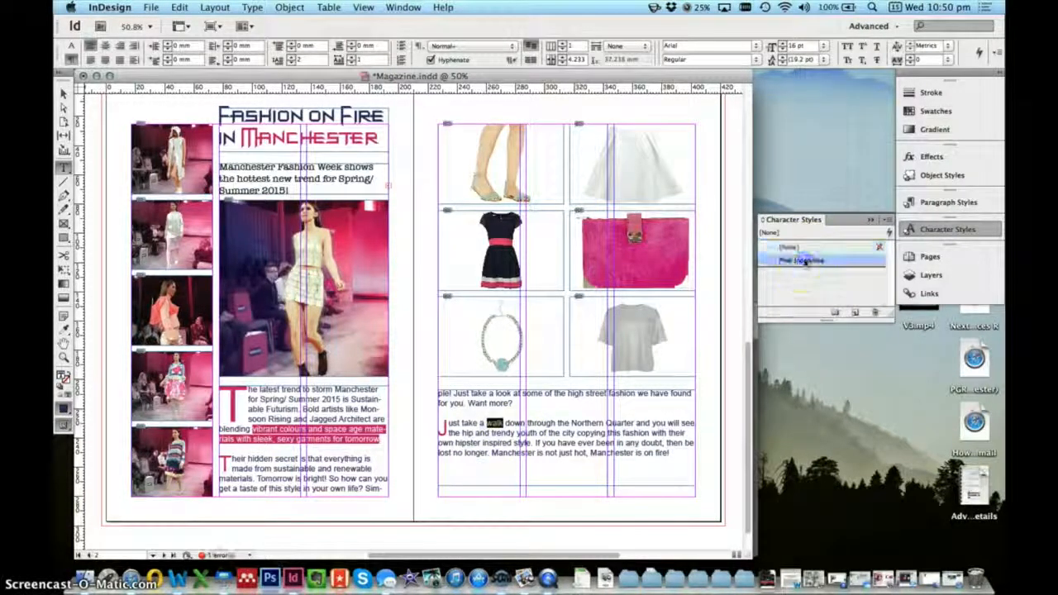
pyautogui.click(495, 424)
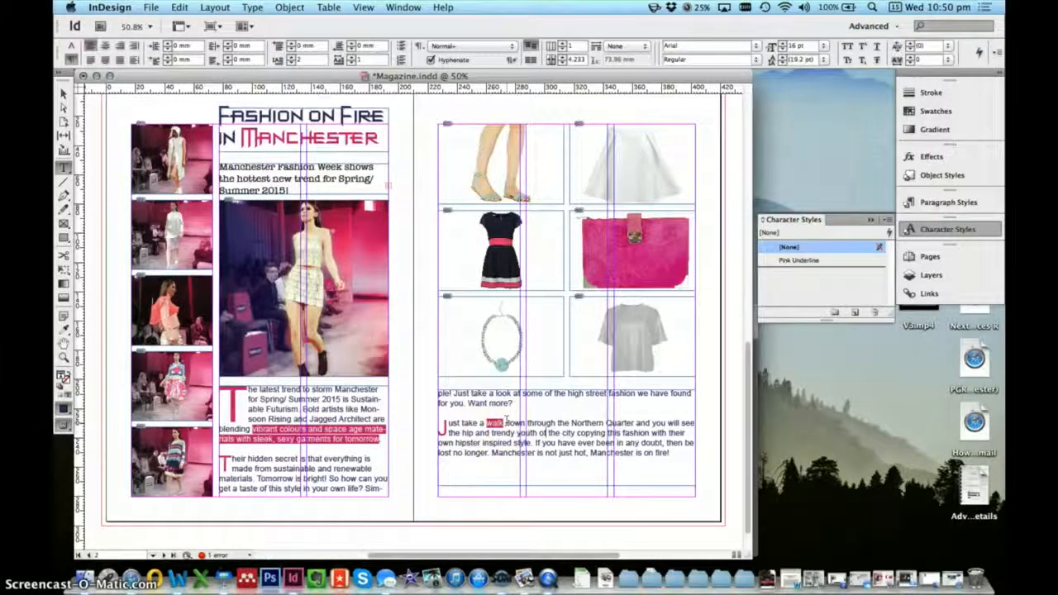
pyautogui.press('super+z')
pyautogui.click(550, 434)
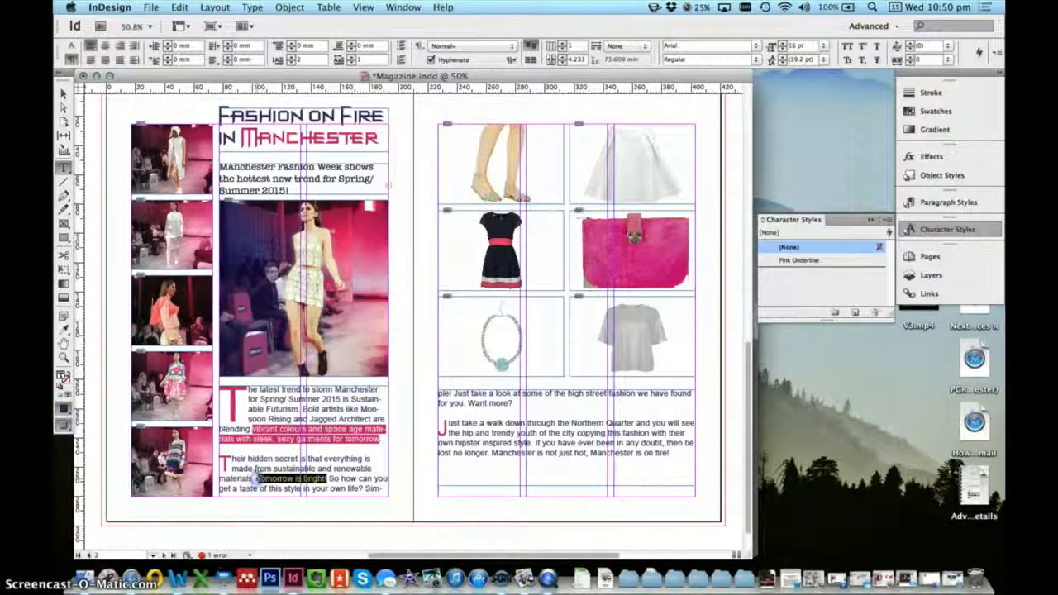
# Apply the Pink Underline character style to "Tomorrow is bright!" and to "copying this fashion with their own hipster inspired style"
pyautogui.click(794, 260)
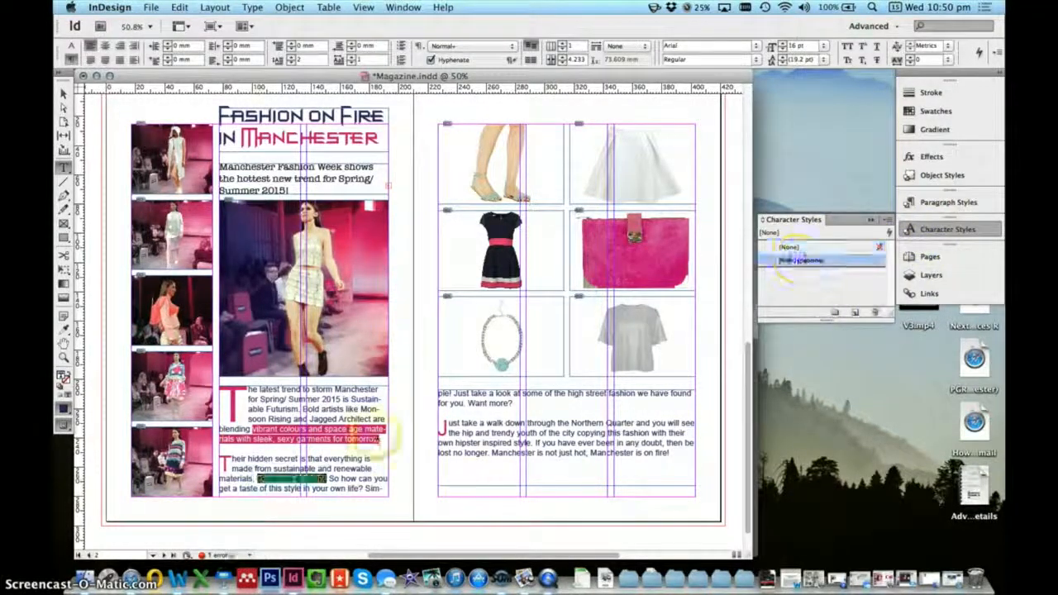
pyautogui.click(547, 453)
pyautogui.click(615, 426)
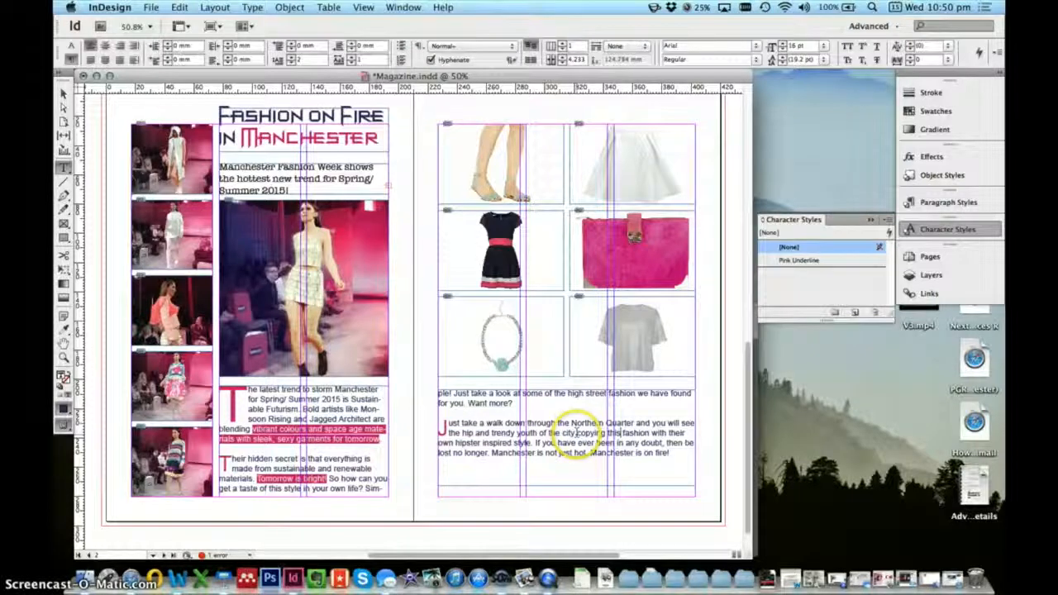
pyautogui.moveTo(577, 433); pyautogui.dragTo(529, 443)
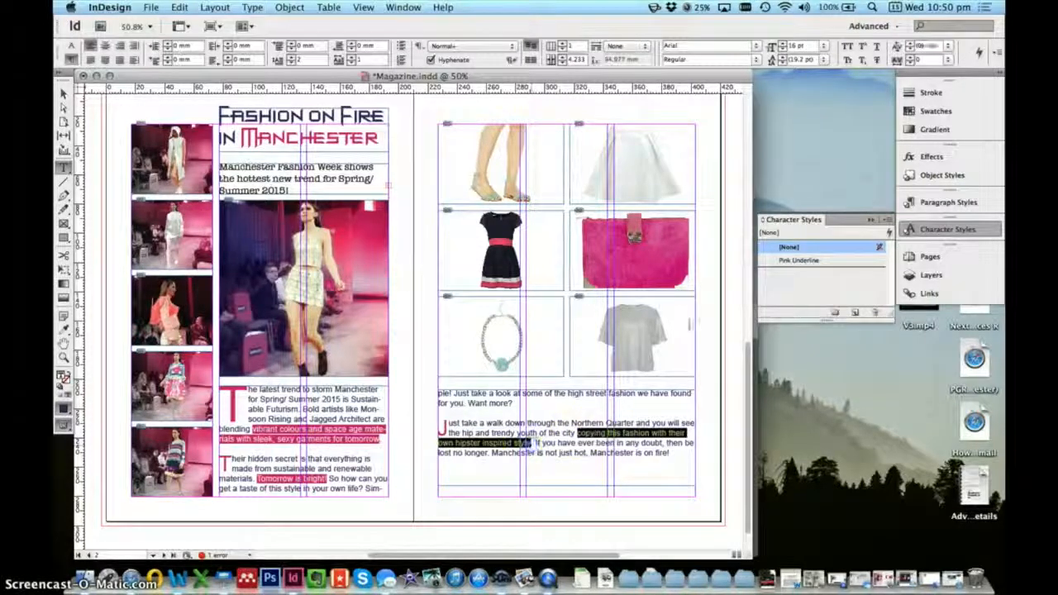
pyautogui.click(798, 261)
pyautogui.click(324, 418)
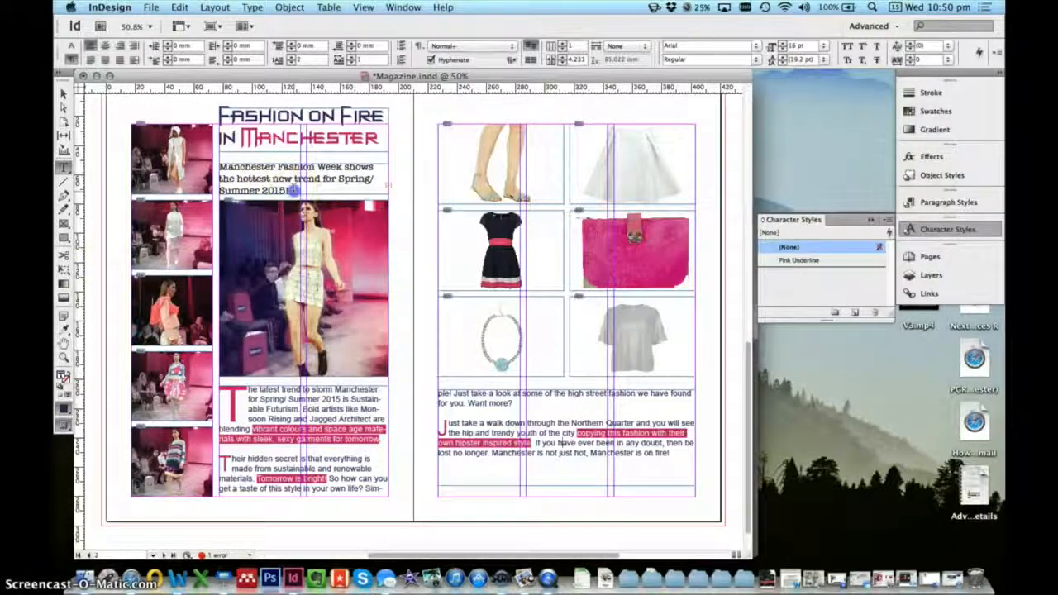
# Turn on a black underline with a weight of 22 pt for the whole Manchester Fashion Week subheading
pyautogui.moveTo(293, 190); pyautogui.dragTo(222, 165)
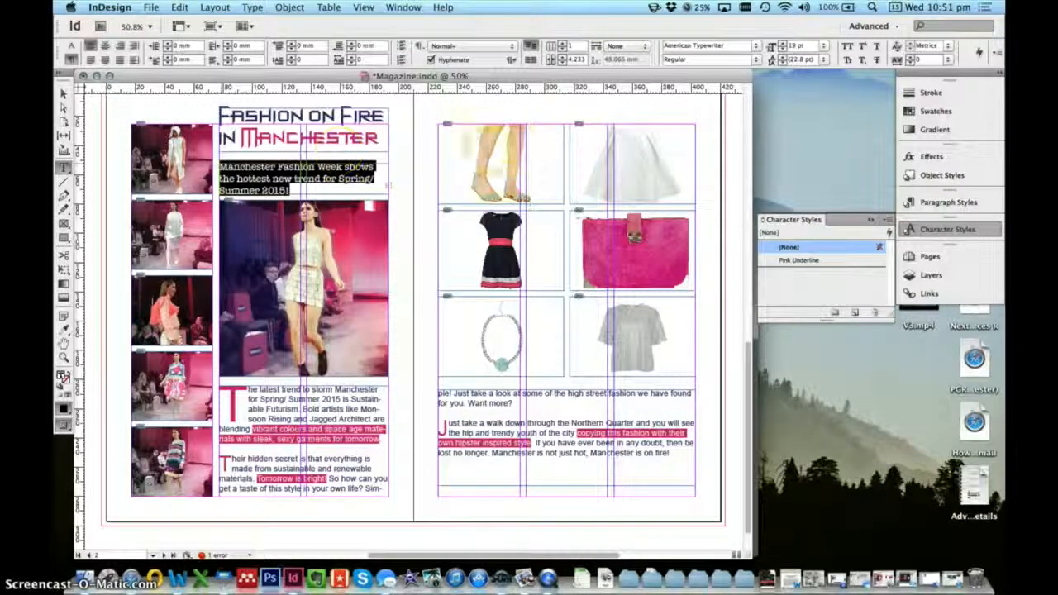
pyautogui.keyDown('alt'); pyautogui.click(878, 46); pyautogui.keyUp('alt')
pyautogui.moveTo(475, 159); pyautogui.dragTo(683, 173)
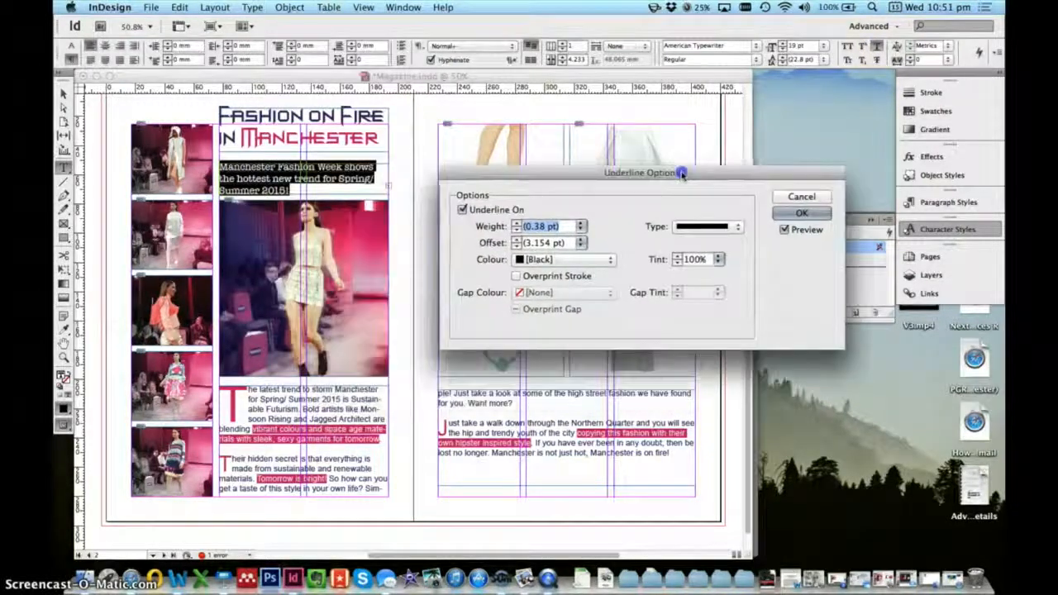
pyautogui.click(597, 261)
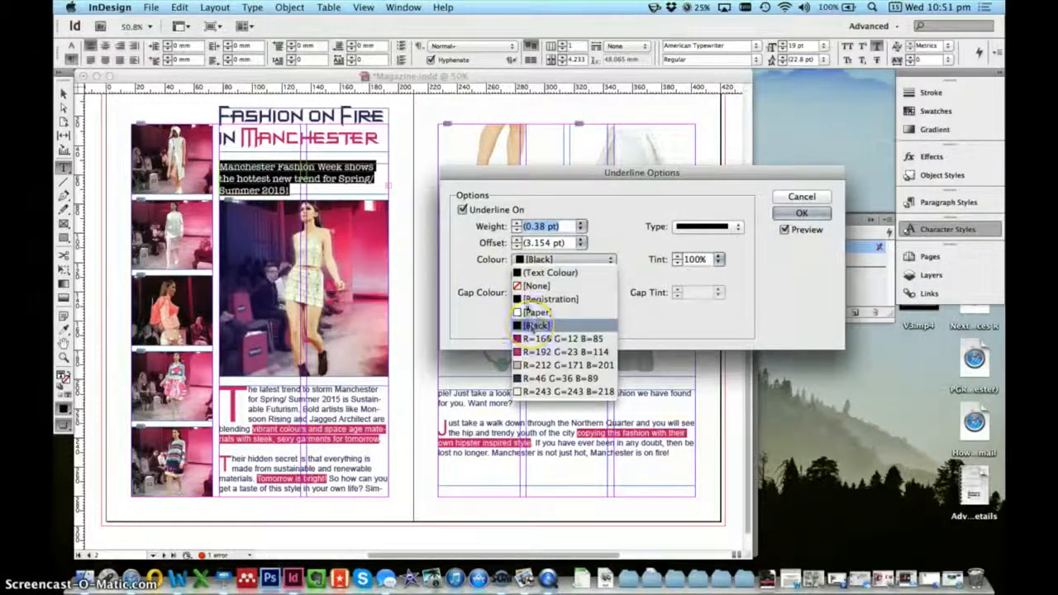
pyautogui.click(531, 324)
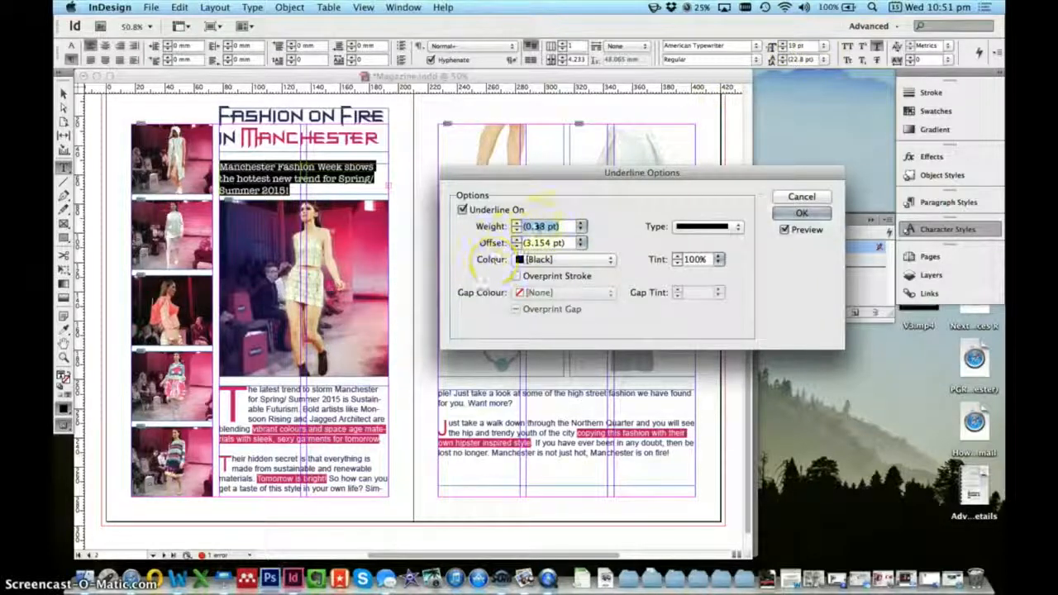
pyautogui.click(581, 226)
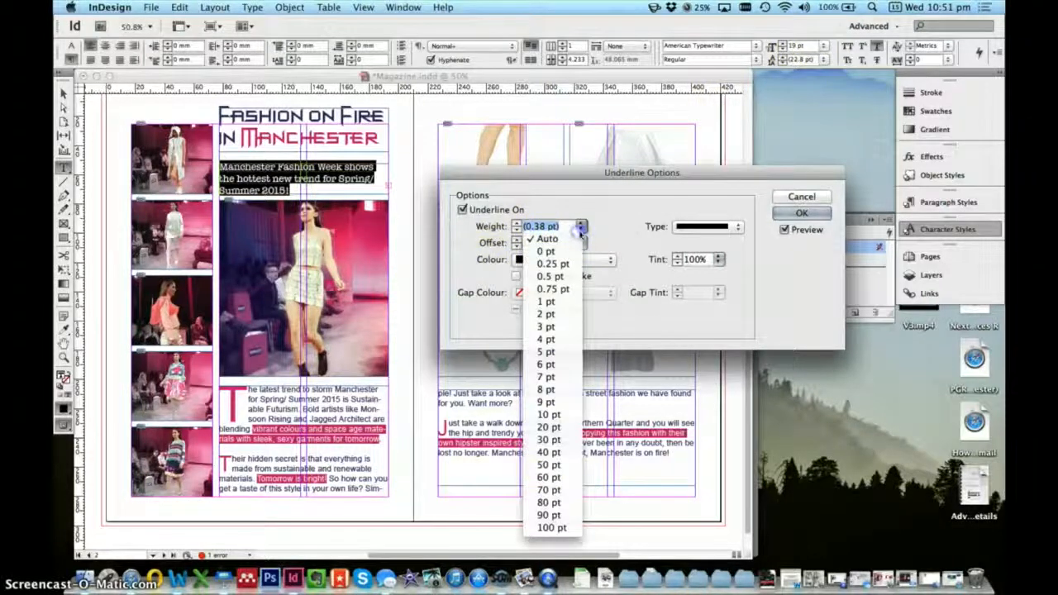
pyautogui.click(549, 427)
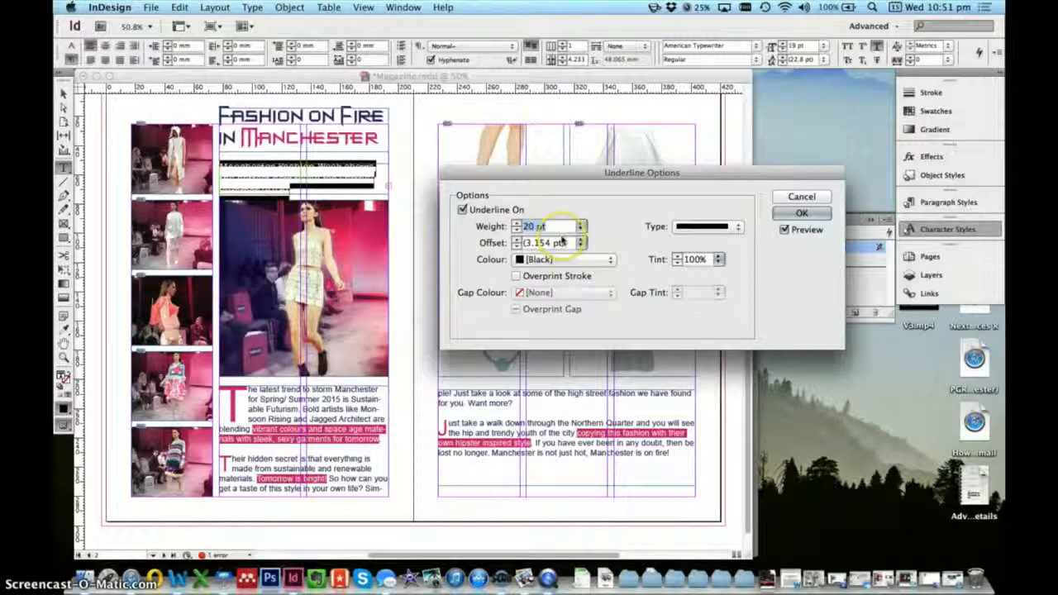
pyautogui.write('2')
# Set the subheading's underline offset to -5 pt and apply the underline options
pyautogui.click(516, 240)
pyautogui.click(516, 240)
pyautogui.click(517, 240)
pyautogui.click(517, 240)
pyautogui.click(516, 240)
pyautogui.click(516, 246)
pyautogui.click(517, 245)
pyautogui.click(517, 246)
pyautogui.click(517, 245)
pyautogui.click(516, 245)
pyautogui.click(516, 245)
pyautogui.click(517, 245)
pyautogui.click(517, 246)
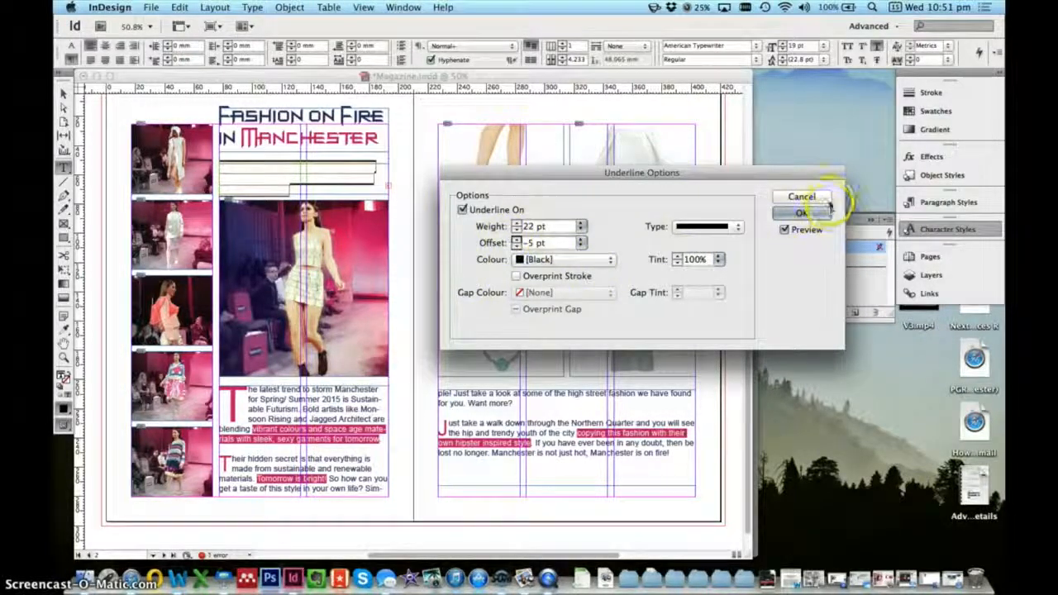
pyautogui.click(801, 213)
# Recolour the whole subheading text with the [Paper] swatch and deselect it
pyautogui.click(331, 174)
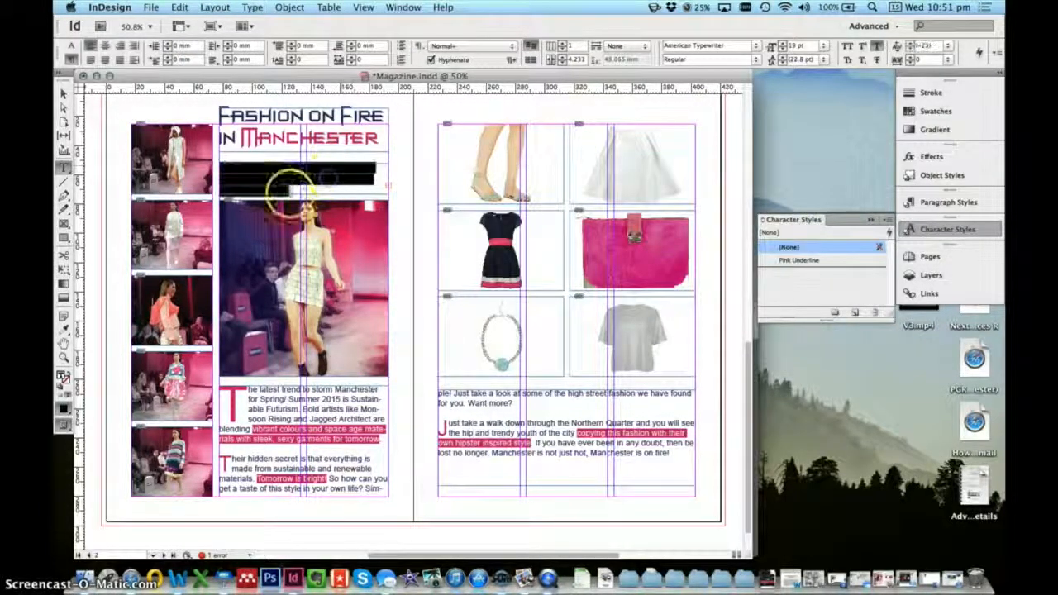
pyautogui.moveTo(293, 193); pyautogui.dragTo(156, 130)
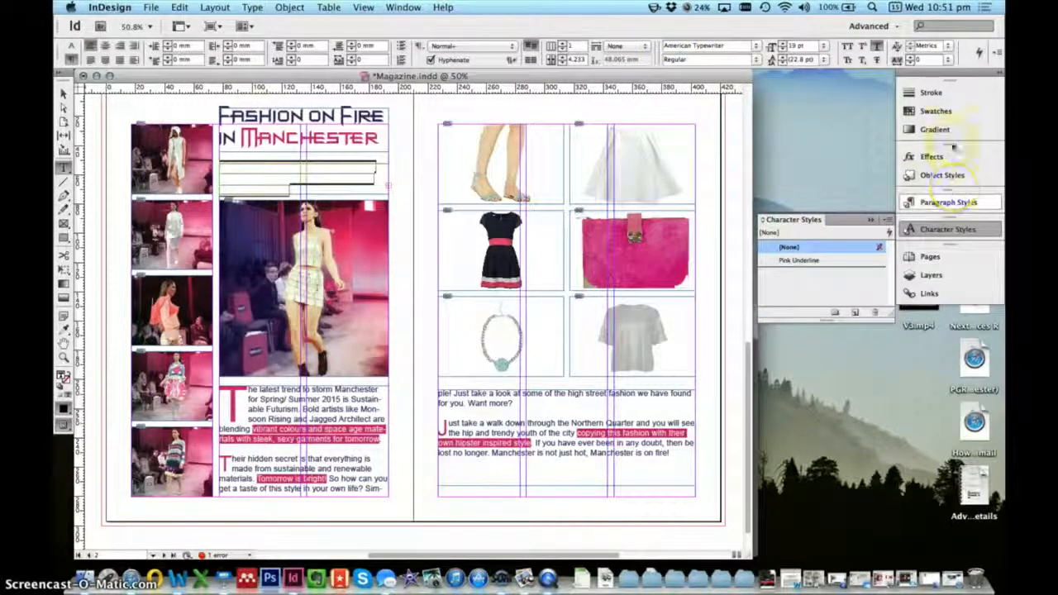
pyautogui.click(955, 110)
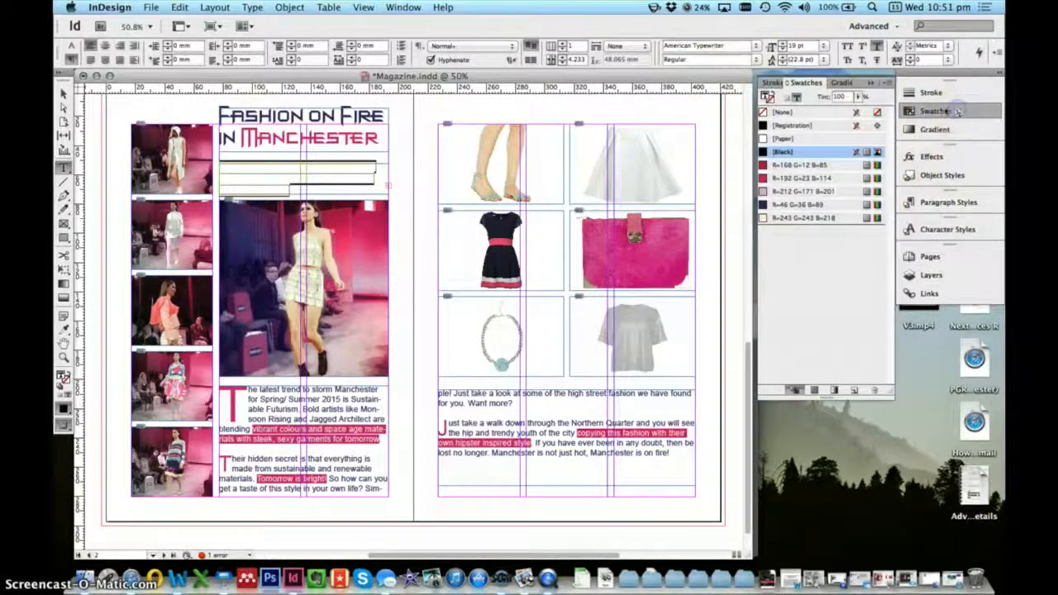
pyautogui.click(822, 139)
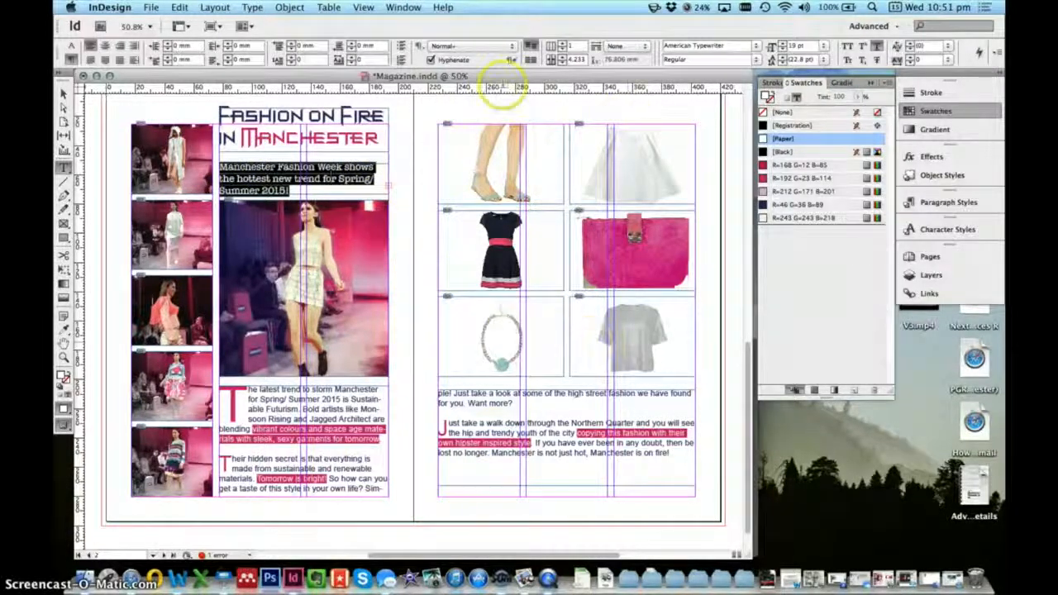
pyautogui.click(64, 92)
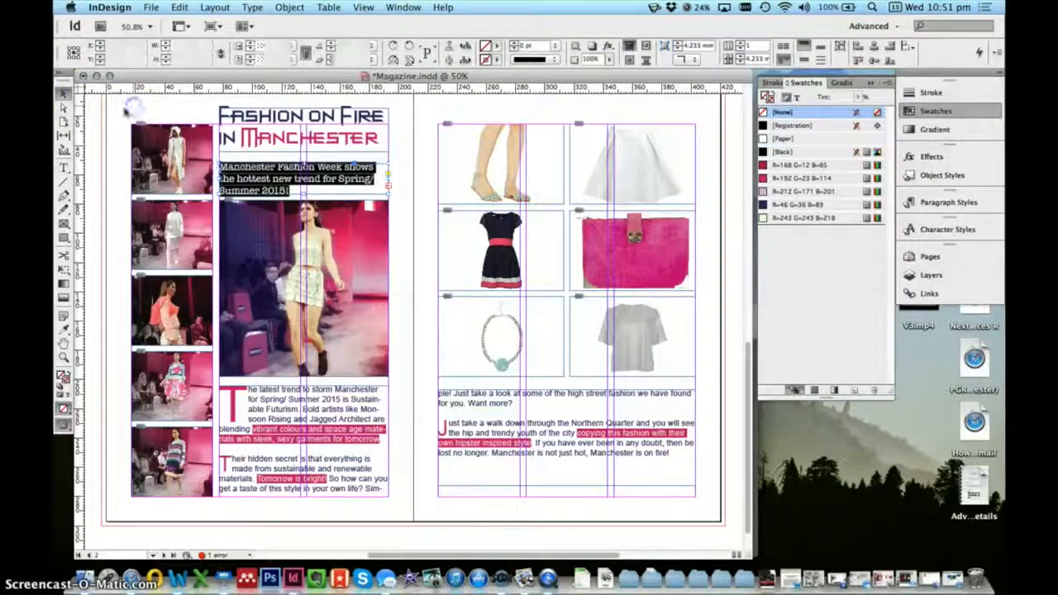
pyautogui.click(189, 329)
pyautogui.click(237, 258)
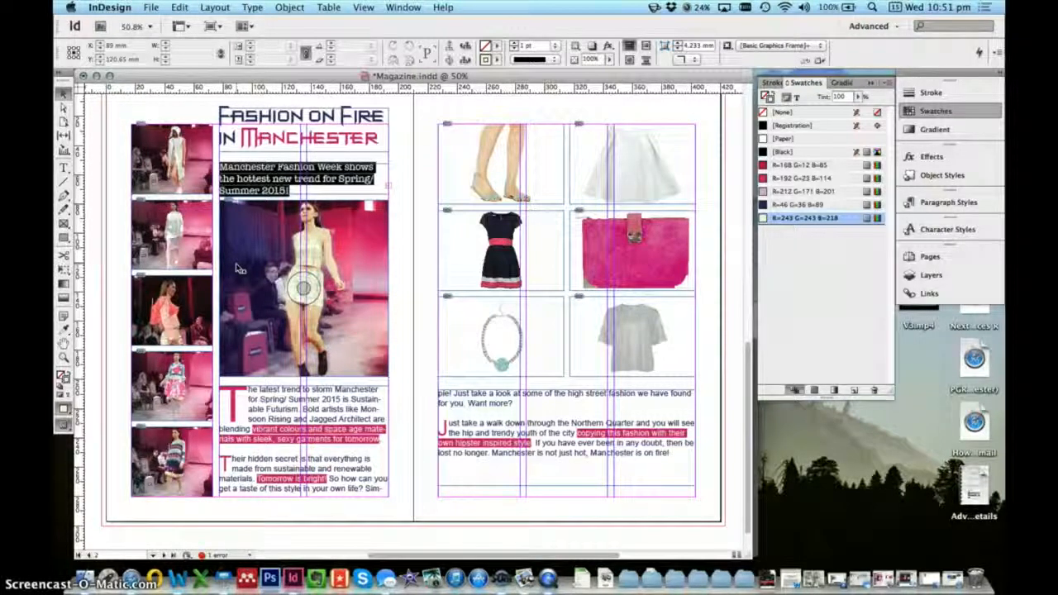
pyautogui.doubleClick(266, 179)
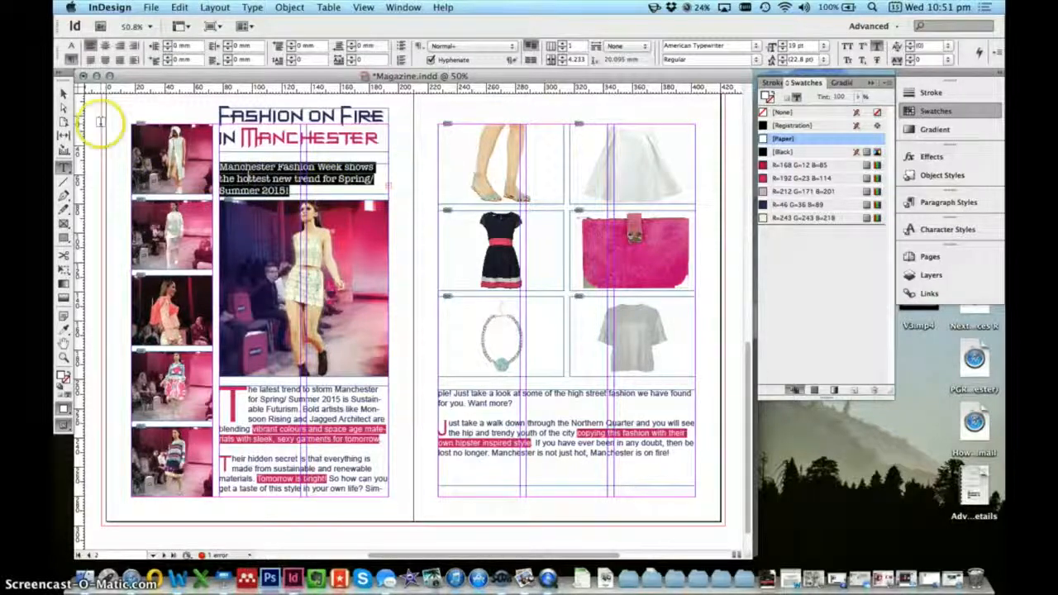
pyautogui.click(65, 93)
pyautogui.click(100, 126)
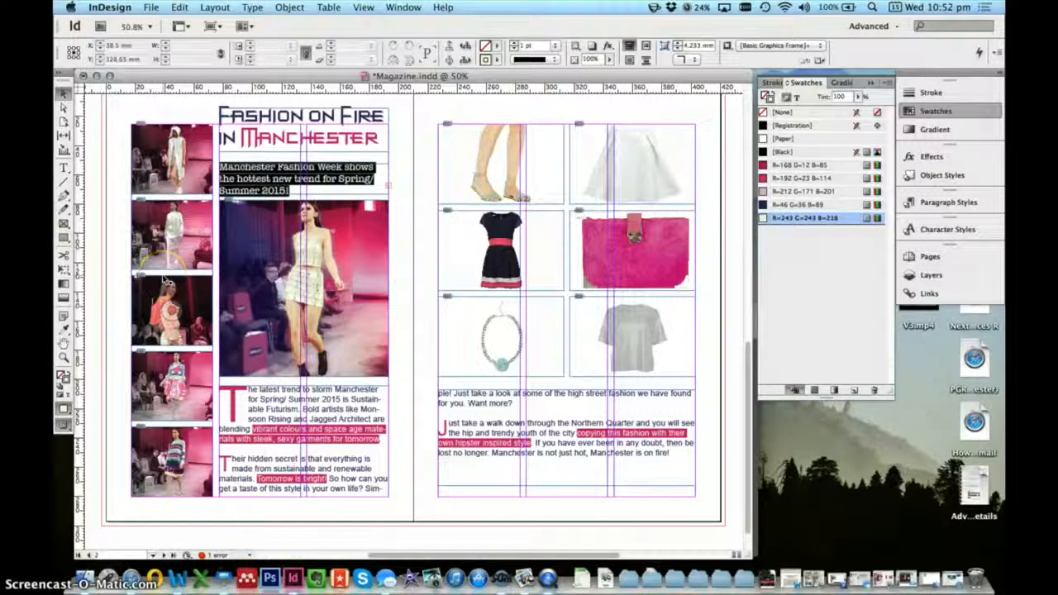
# Fit the spread in the window and check it in Preview mode before returning to Normal mode
pyautogui.scroll(3, 165, 281)
pyautogui.click(363, 6)
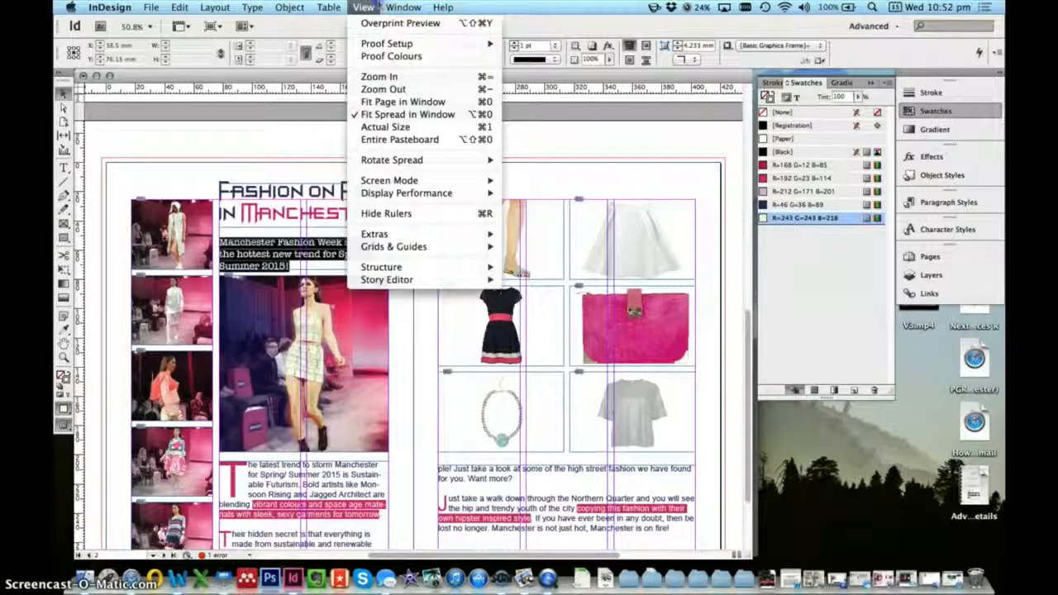
pyautogui.click(412, 116)
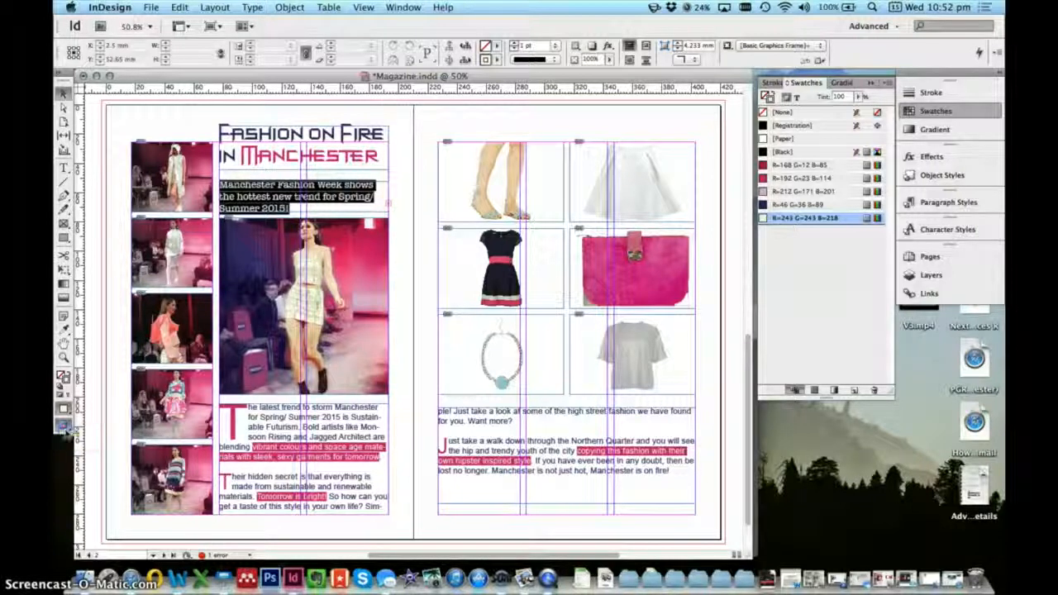
pyautogui.click(65, 425)
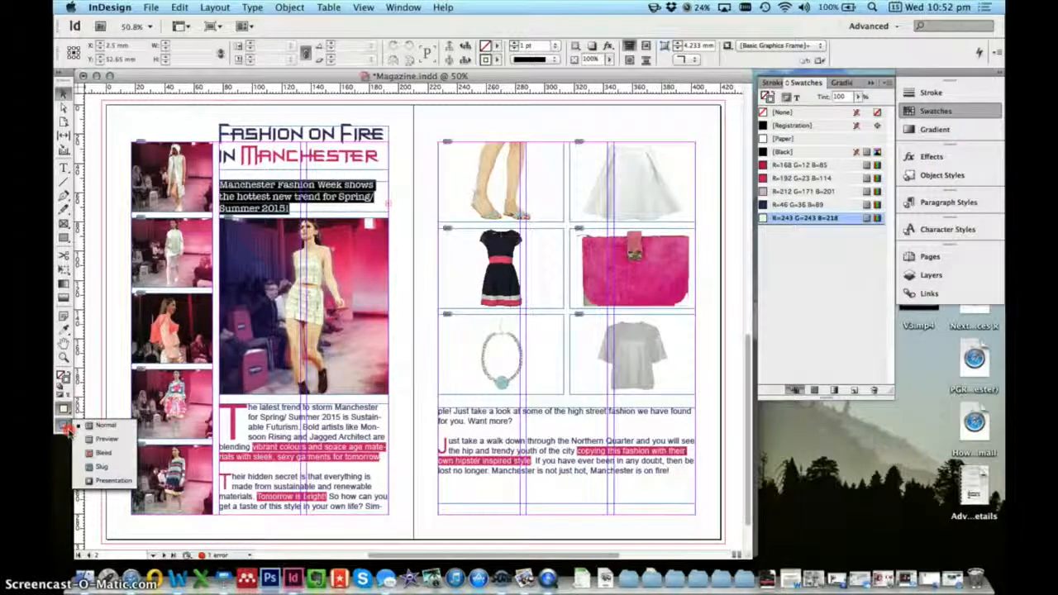
pyautogui.click(115, 438)
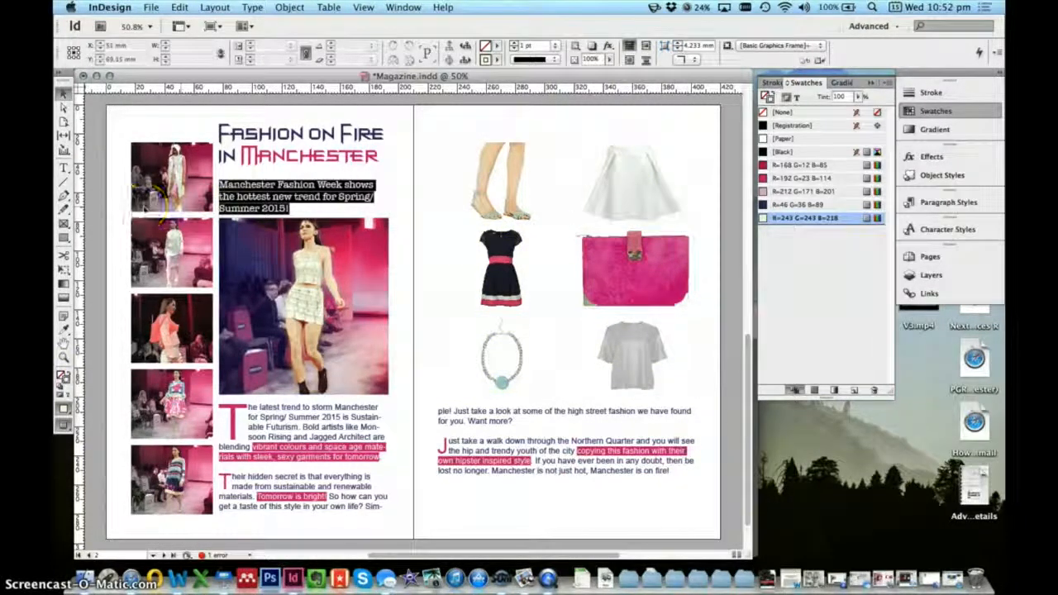
pyautogui.moveTo(66, 424); pyautogui.dragTo(105, 425)
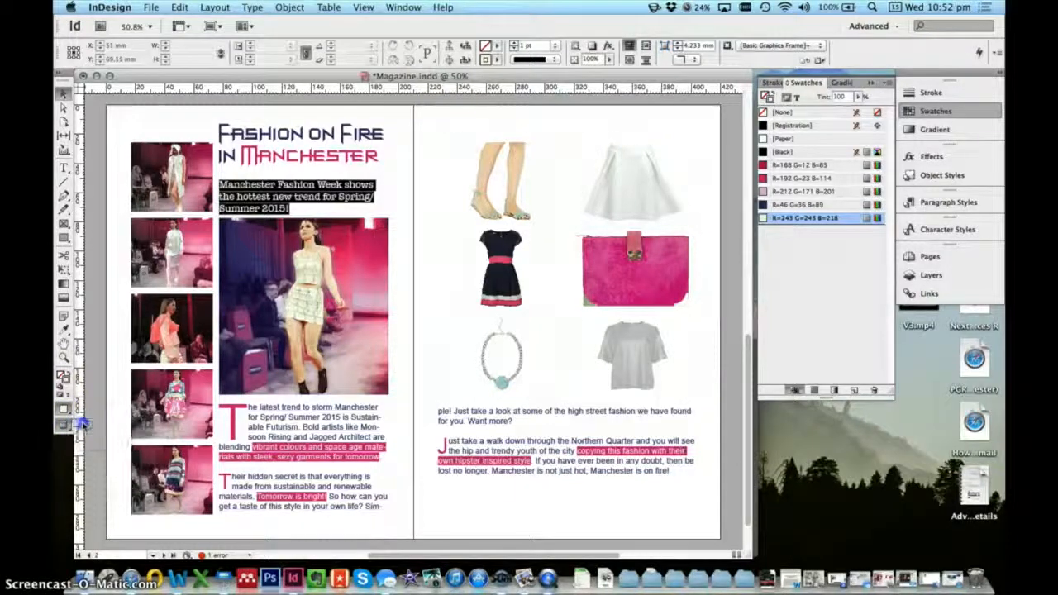
# Select all six product image frames on the second page
pyautogui.click(463, 169)
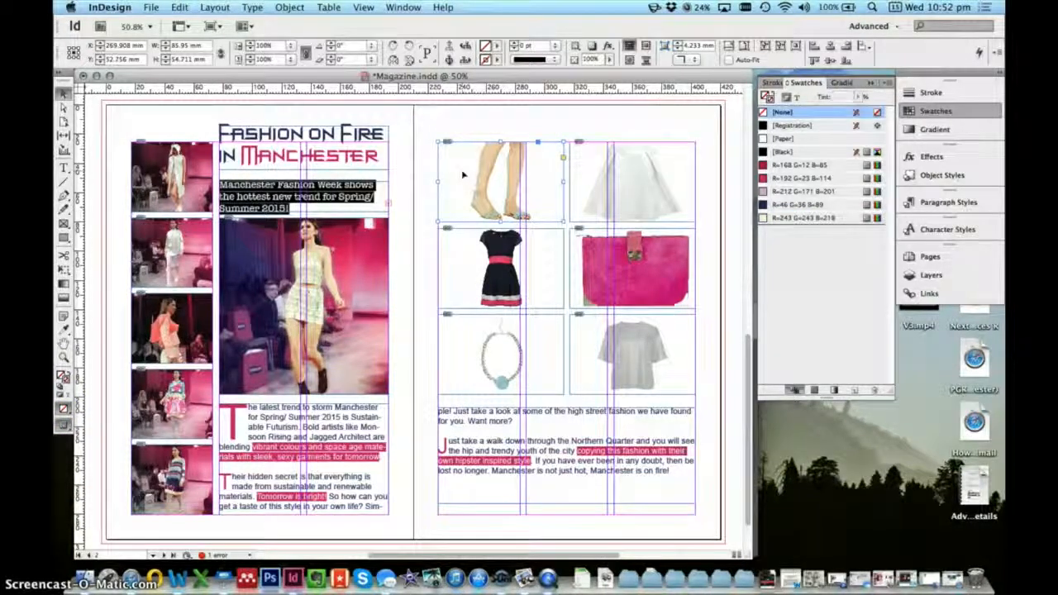
pyautogui.keyDown('shift'); pyautogui.click(584, 164); pyautogui.keyUp('shift')
pyautogui.keyDown('shift'); pyautogui.click(558, 238); pyautogui.keyUp('shift')
pyautogui.keyDown('shift'); pyautogui.click(572, 244); pyautogui.keyUp('shift')
pyautogui.keyDown('shift'); pyautogui.click(550, 329); pyautogui.keyUp('shift')
pyautogui.keyDown('shift'); pyautogui.click(621, 354); pyautogui.keyUp('shift')
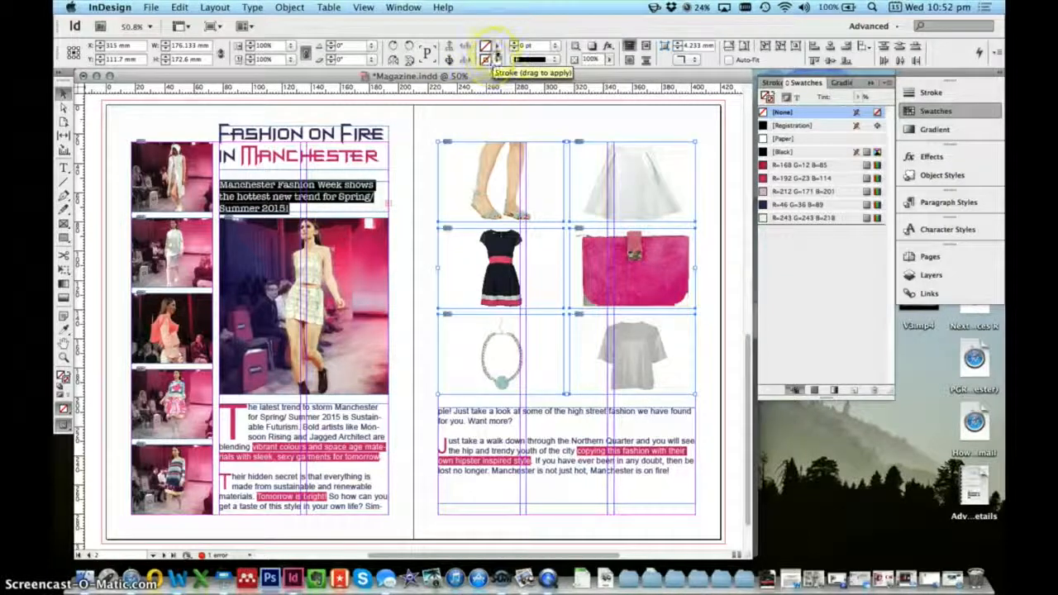
# Try the R=243 G=243 B=218 swatch as the product frames' fill, and set the fill back to [None]
pyautogui.click(496, 58)
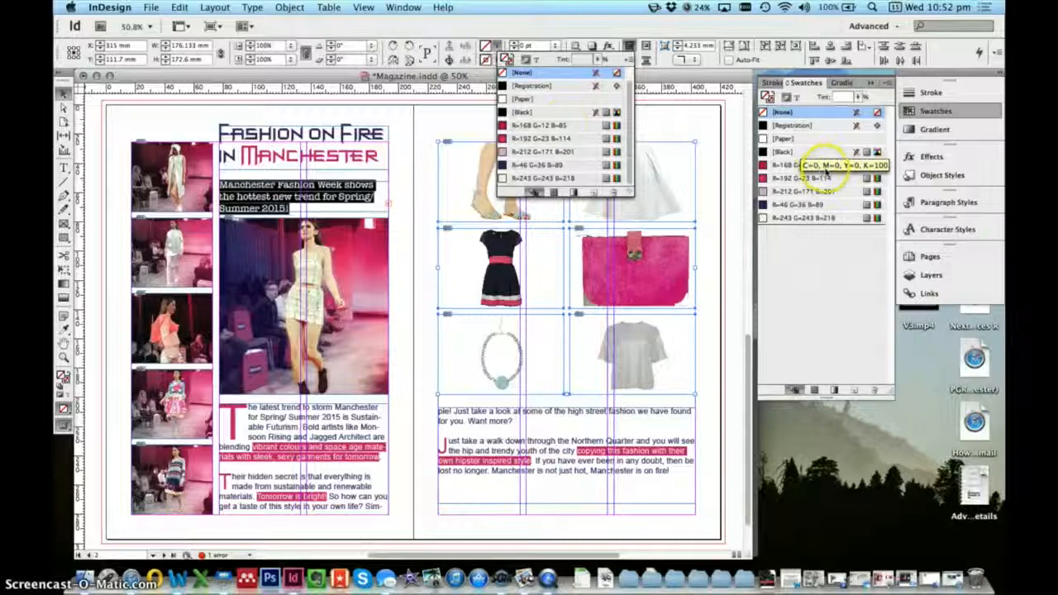
pyautogui.click(536, 152)
pyautogui.click(539, 178)
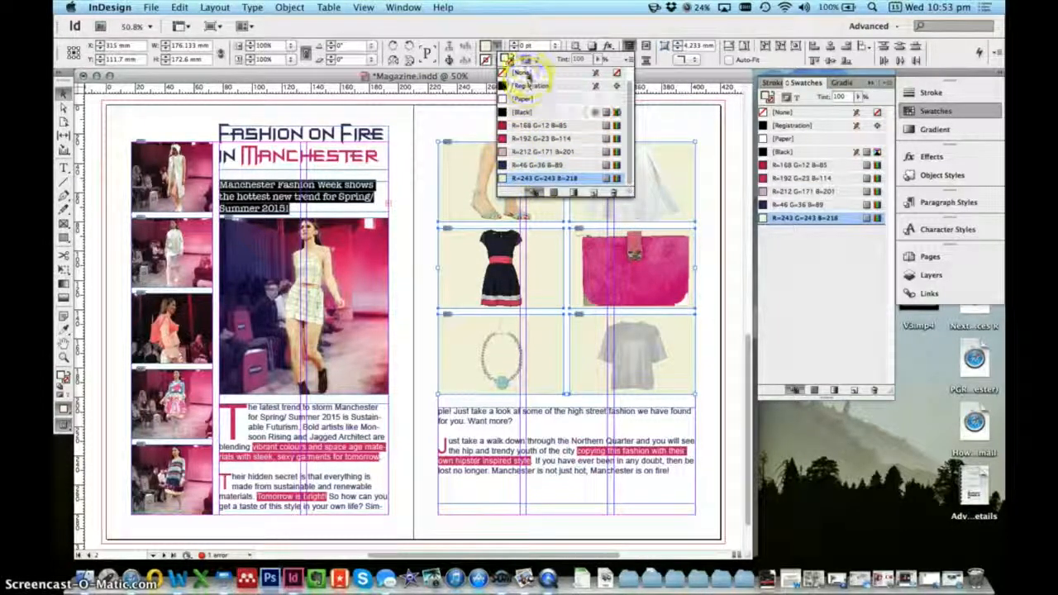
pyautogui.click(529, 73)
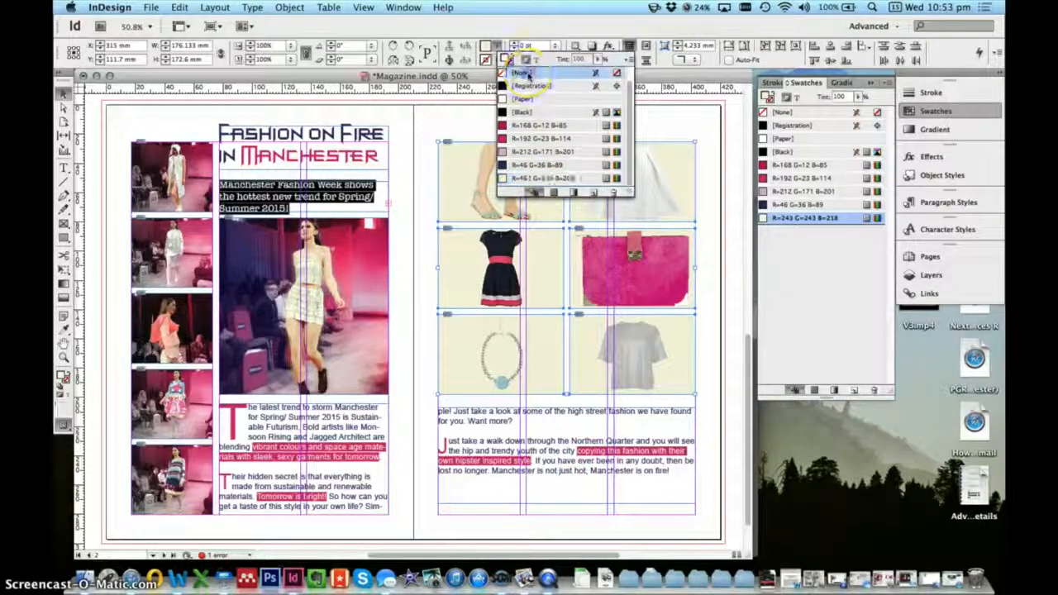
pyautogui.click(497, 46)
# Give the six product frames a 2 pt stroke in the R=46 G=36 B=89 swatch and deselect them
pyautogui.click(497, 59)
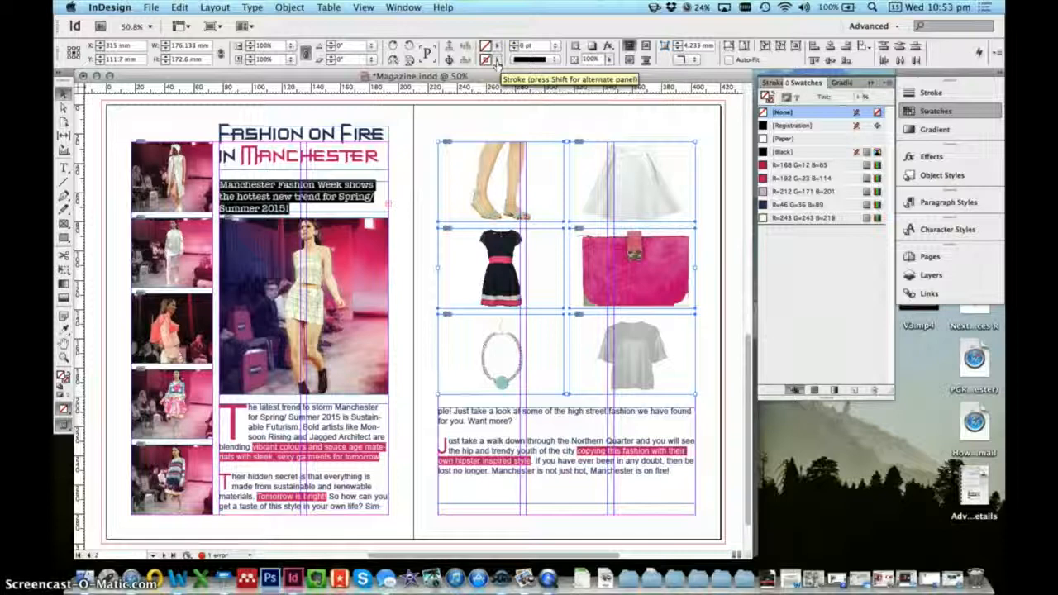
pyautogui.click(497, 61)
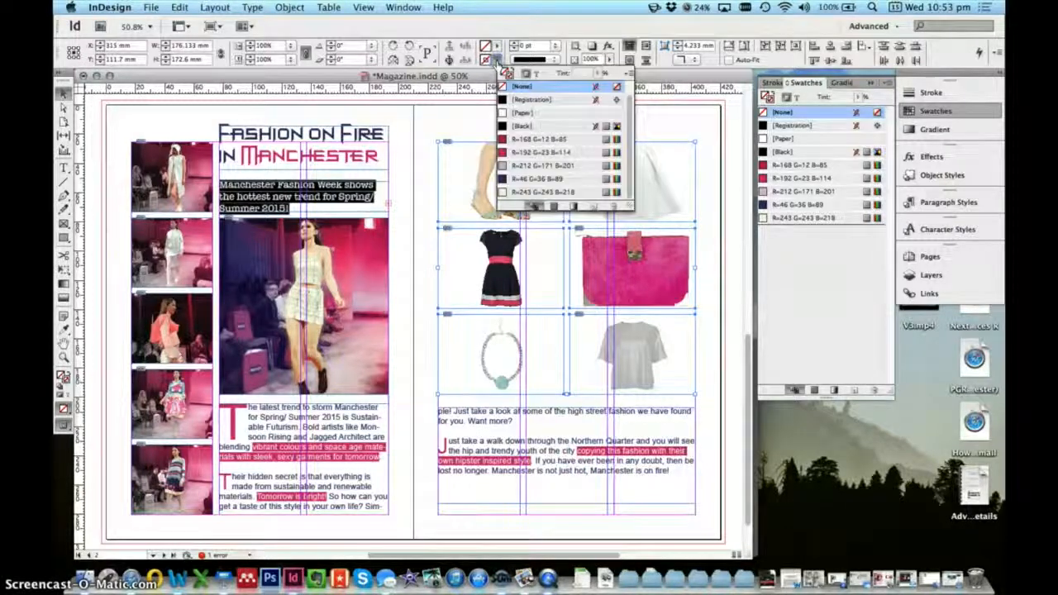
pyautogui.click(515, 178)
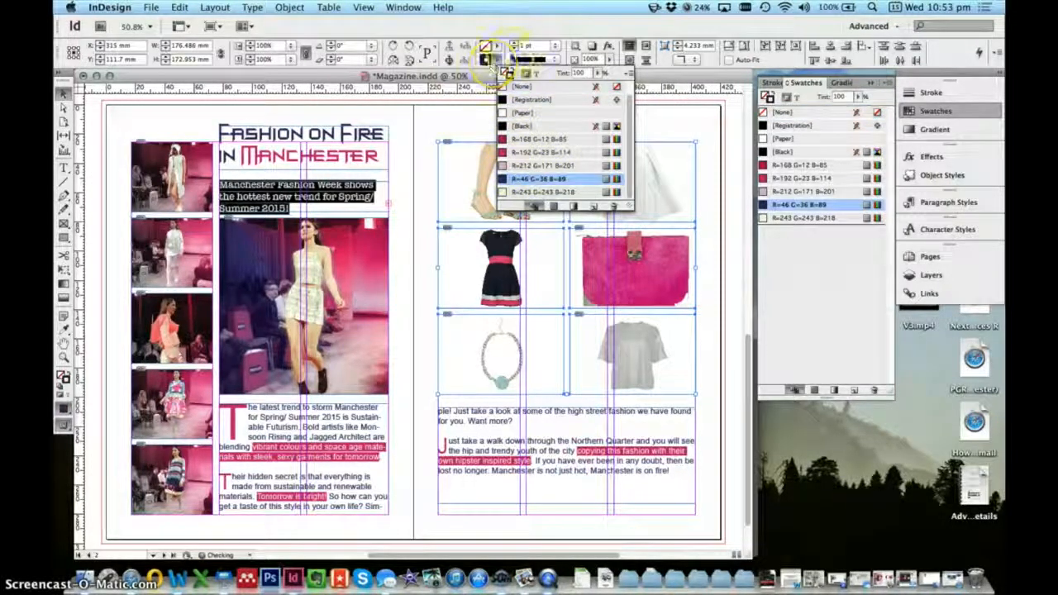
pyautogui.click(515, 45)
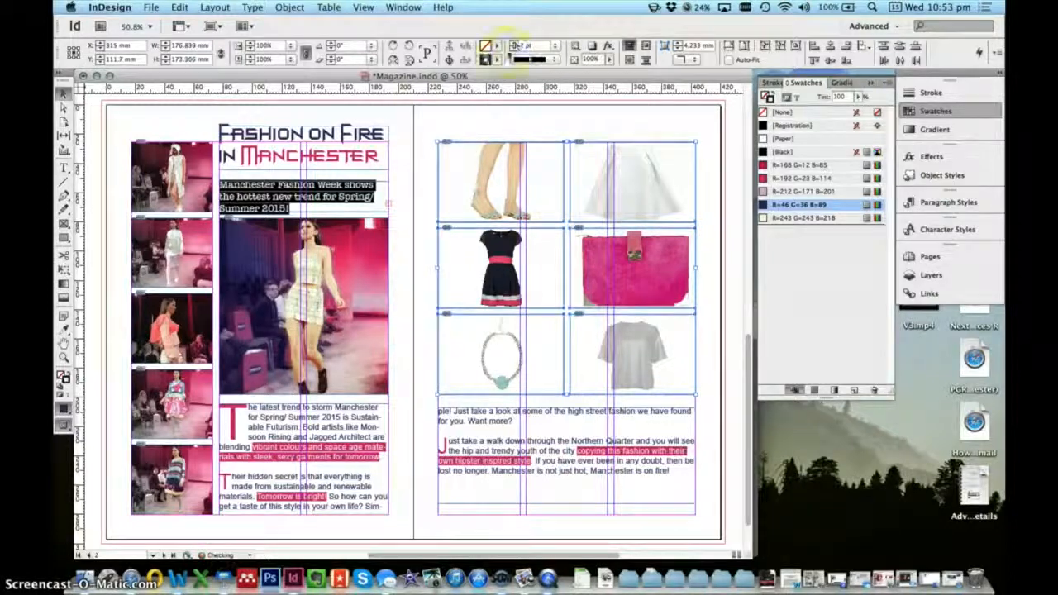
pyautogui.click(520, 107)
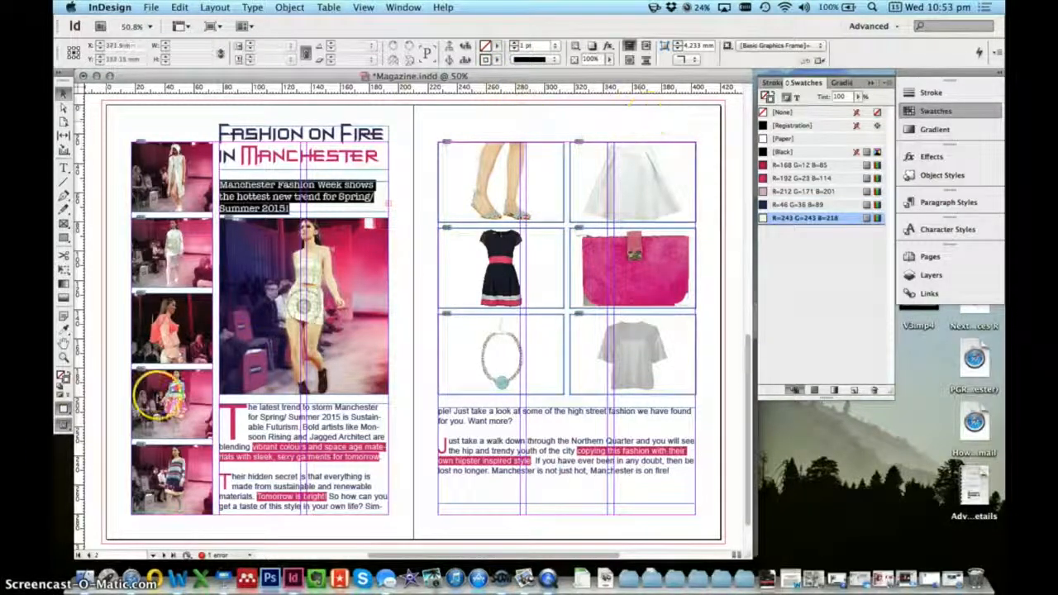
# Check the bordered product frames in Preview mode and return to Normal mode
pyautogui.click(64, 423)
pyautogui.moveTo(70, 427); pyautogui.dragTo(99, 438)
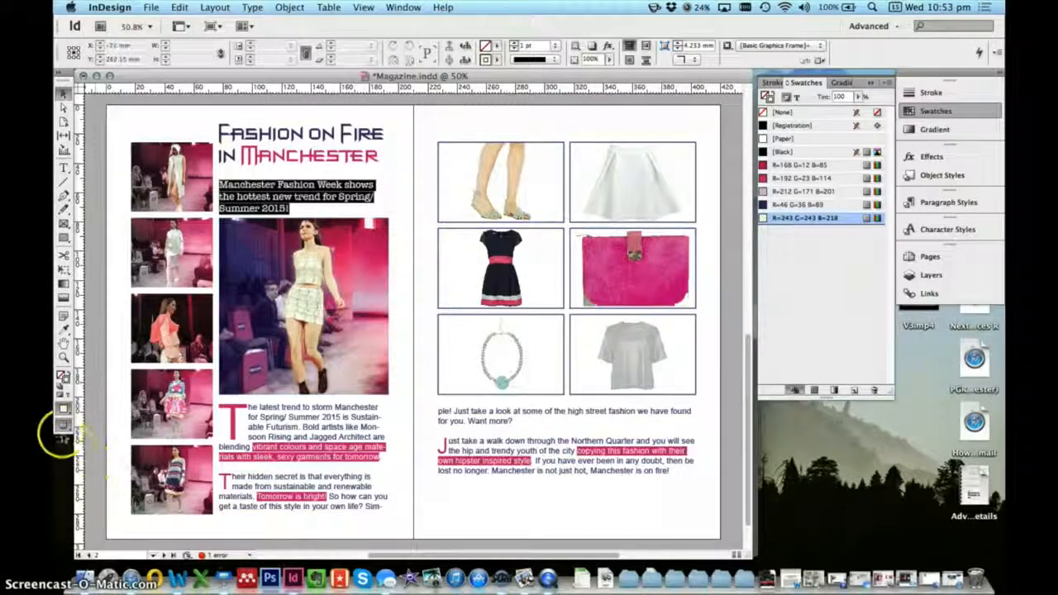
pyautogui.click(63, 428)
pyautogui.moveTo(62, 431); pyautogui.dragTo(86, 424)
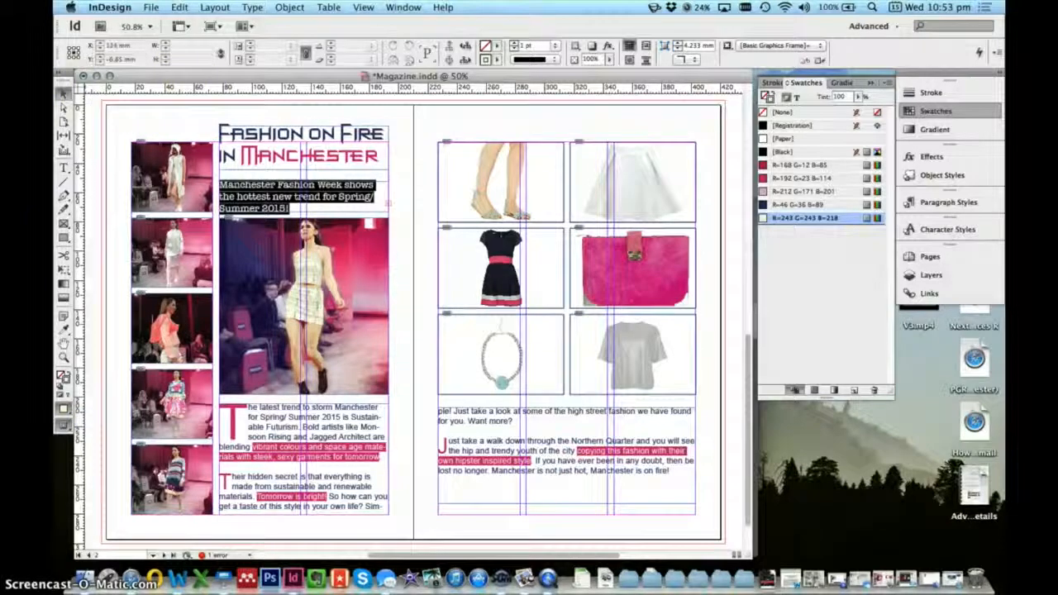
# Round the corners of the skirt image frame on the second page to a 4 mm radius
pyautogui.click(63, 356)
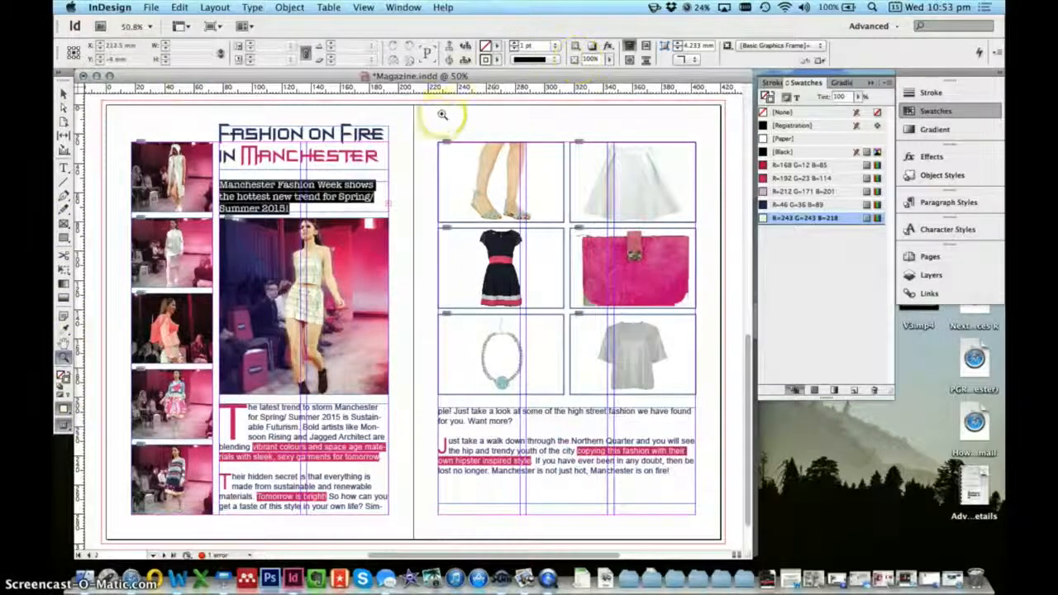
pyautogui.moveTo(427, 138); pyautogui.dragTo(709, 400)
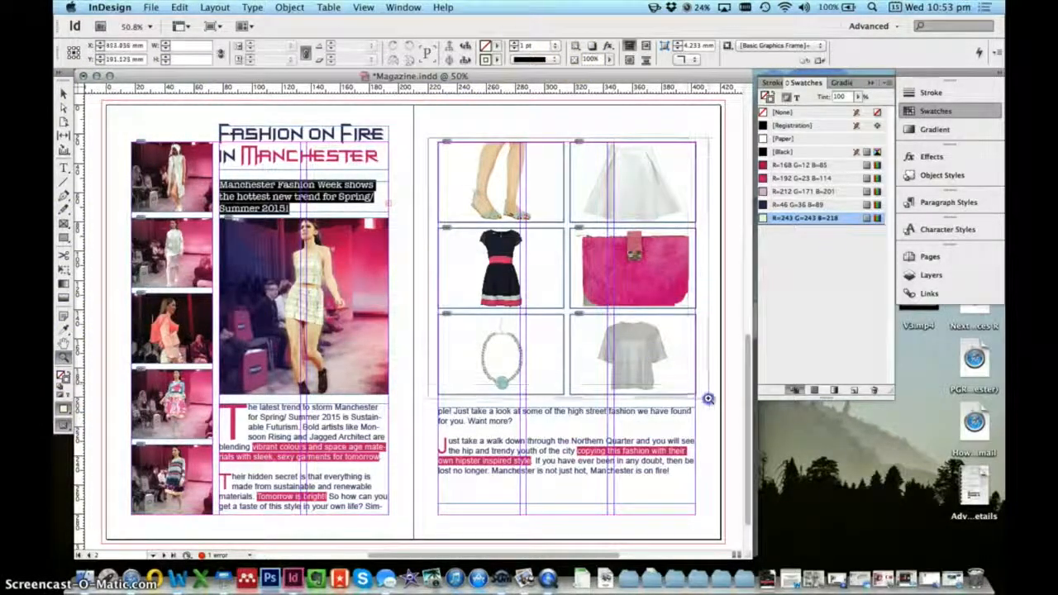
pyautogui.click(64, 94)
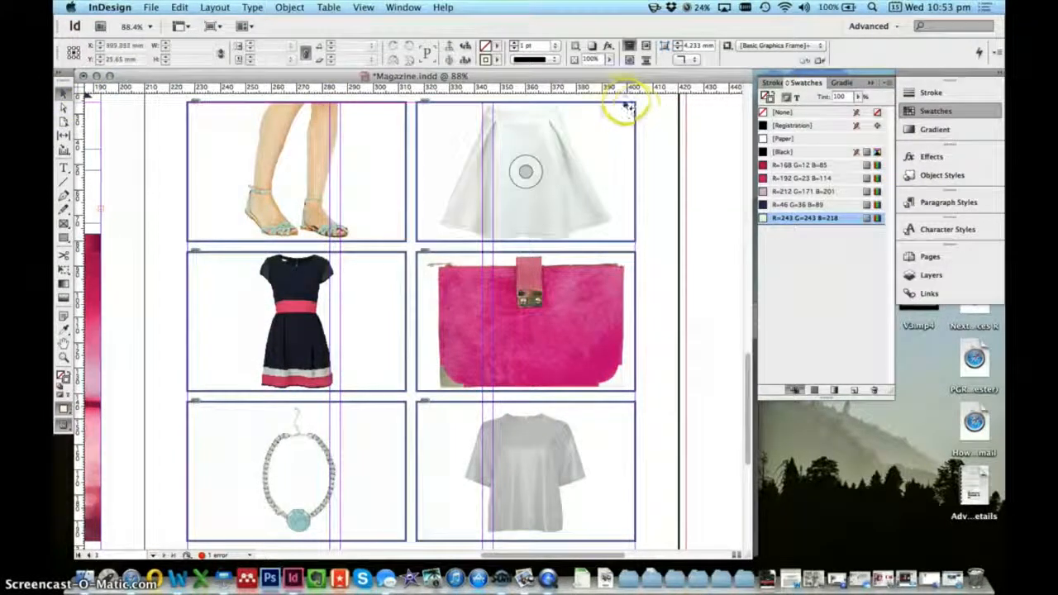
pyautogui.click(579, 154)
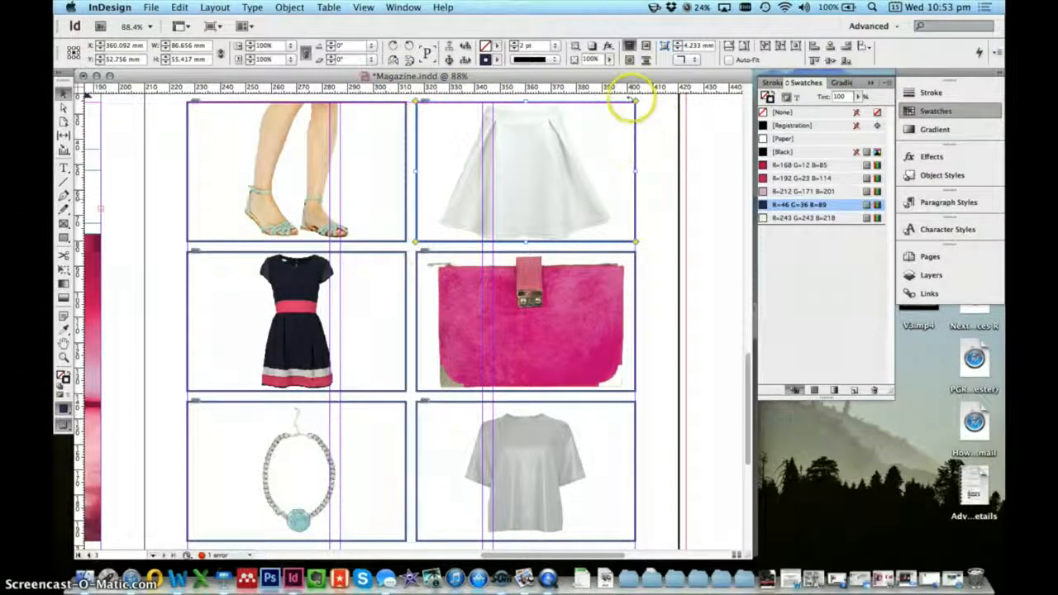
pyautogui.moveTo(634, 103); pyautogui.dragTo(628, 103)
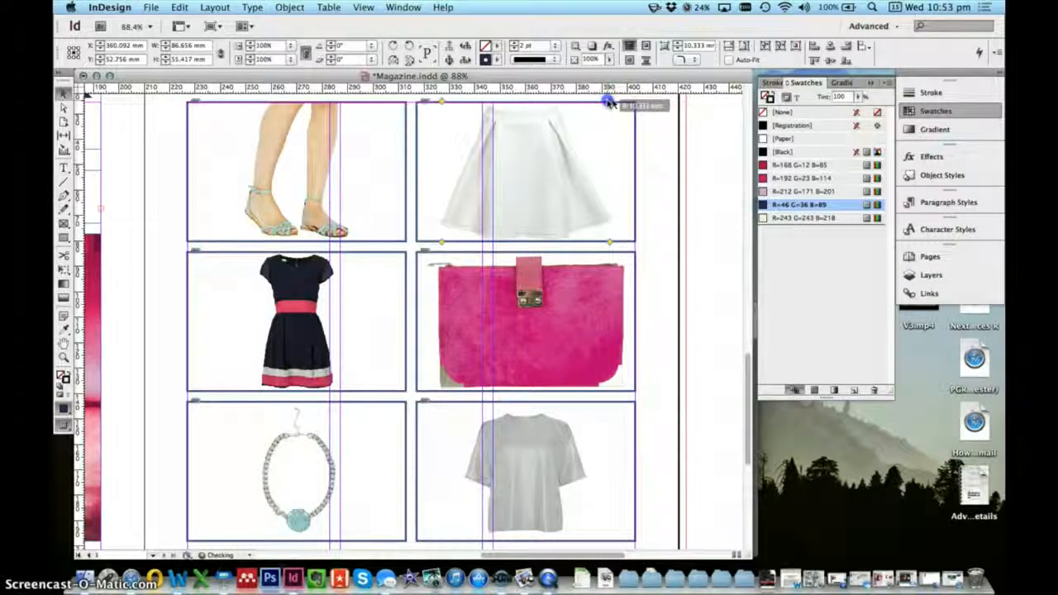
pyautogui.moveTo(607, 102); pyautogui.dragTo(621, 108)
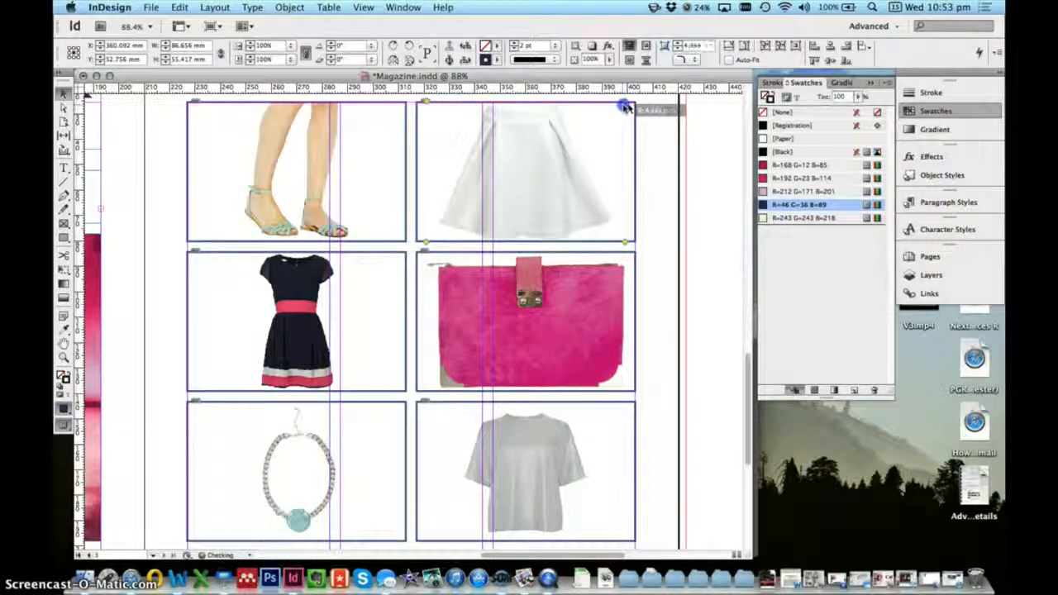
pyautogui.moveTo(626, 108); pyautogui.dragTo(625, 107)
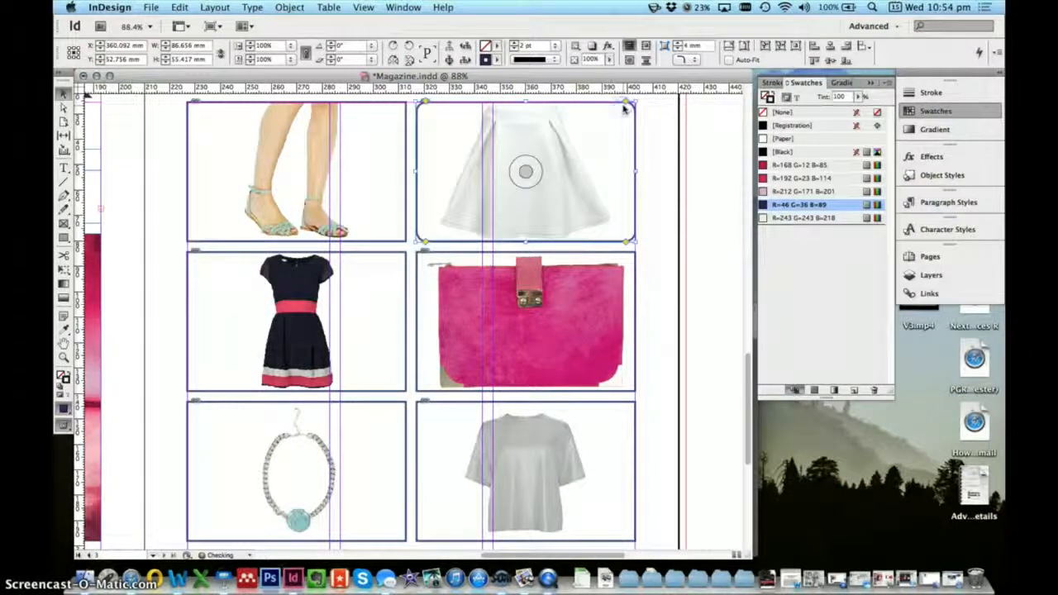
# Round the corners of the pink handbag frame to 4 mm and the grey T-shirt frame to match
pyautogui.click(634, 263)
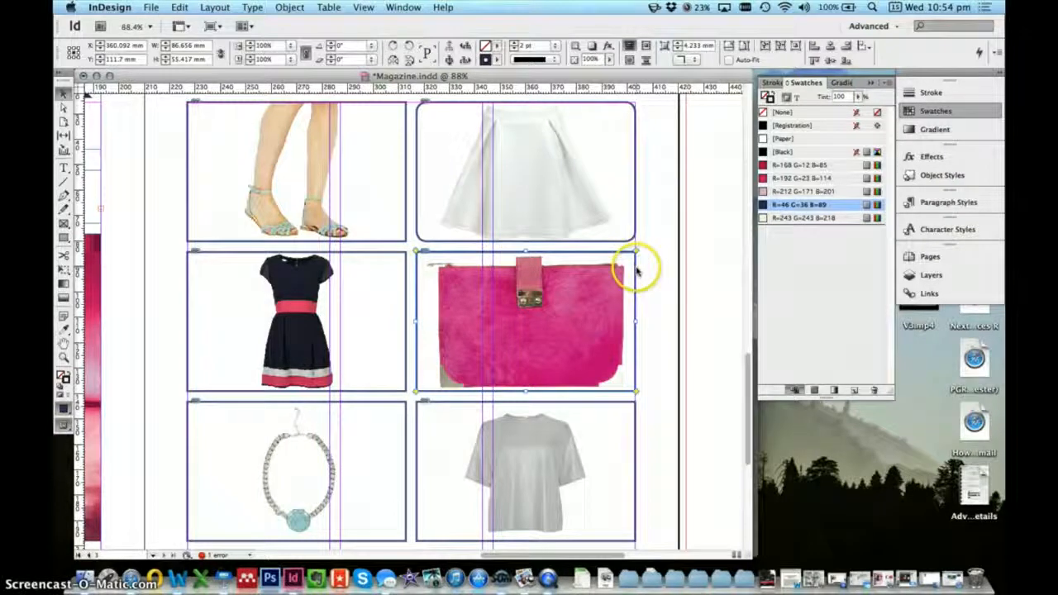
pyautogui.moveTo(634, 250); pyautogui.dragTo(625, 254)
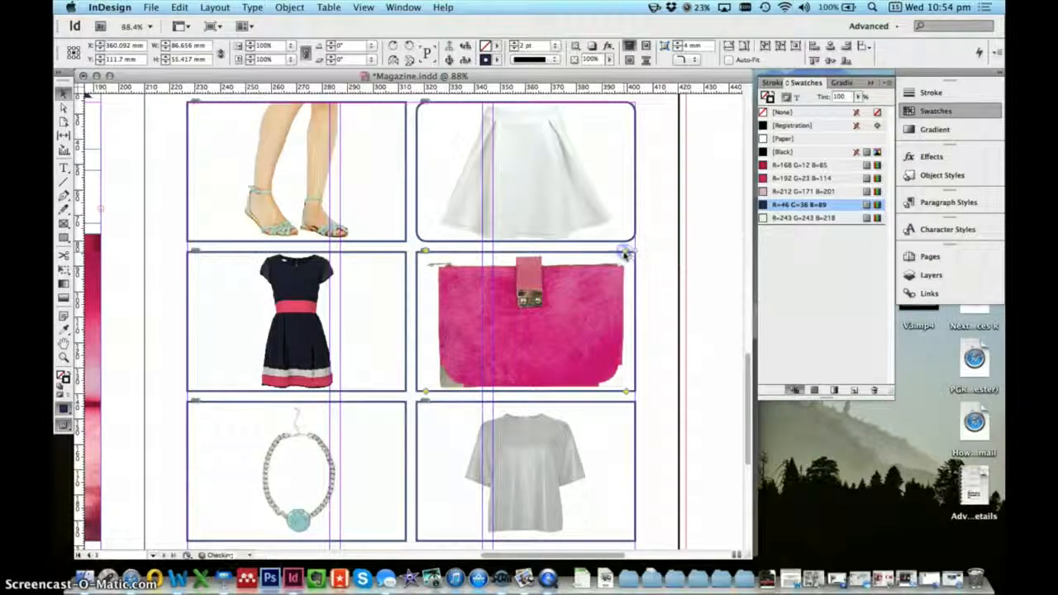
pyautogui.click(660, 289)
pyautogui.scroll(-2, 608, 291)
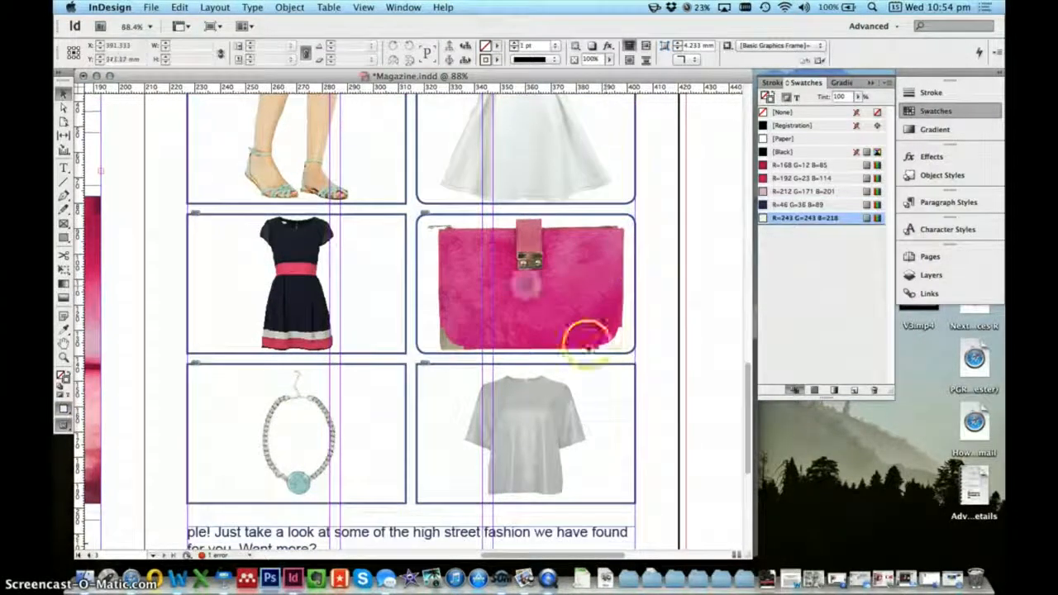
pyautogui.click(633, 381)
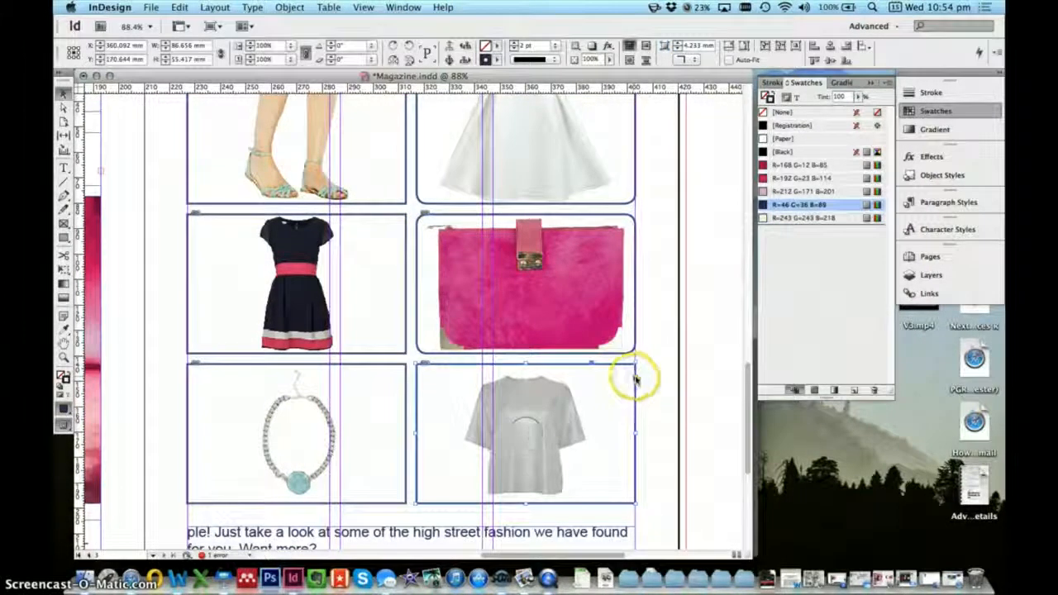
pyautogui.moveTo(634, 365); pyautogui.dragTo(624, 365)
pyautogui.click(643, 386)
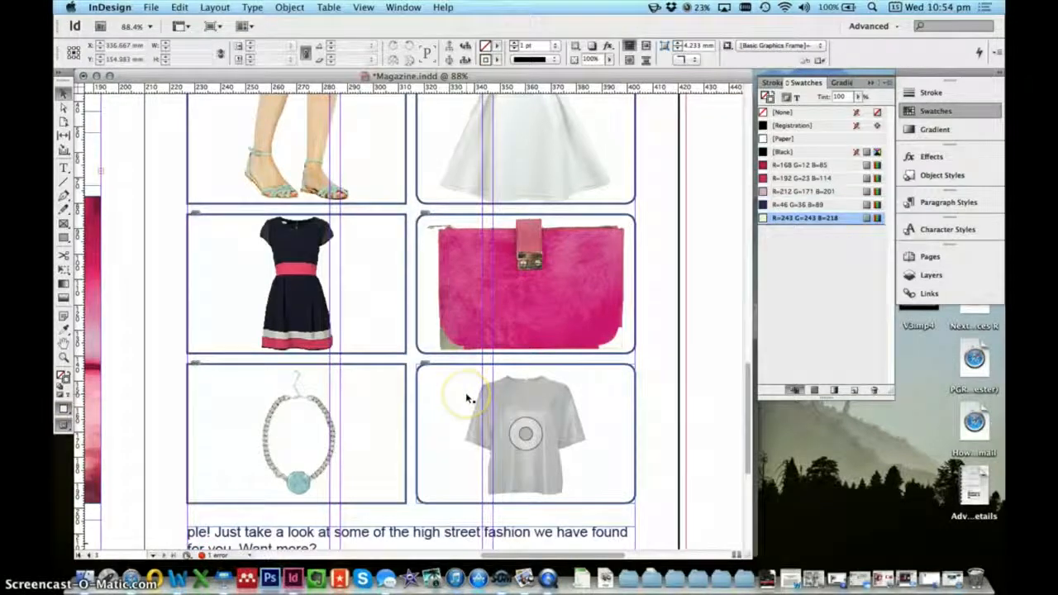
# Review the rounded product frames, compare them with the captioned frames in Example Spread2.jpg in Preview, and return to the InDesign layout
pyautogui.scroll(3, 467, 398)
pyautogui.click(574, 132)
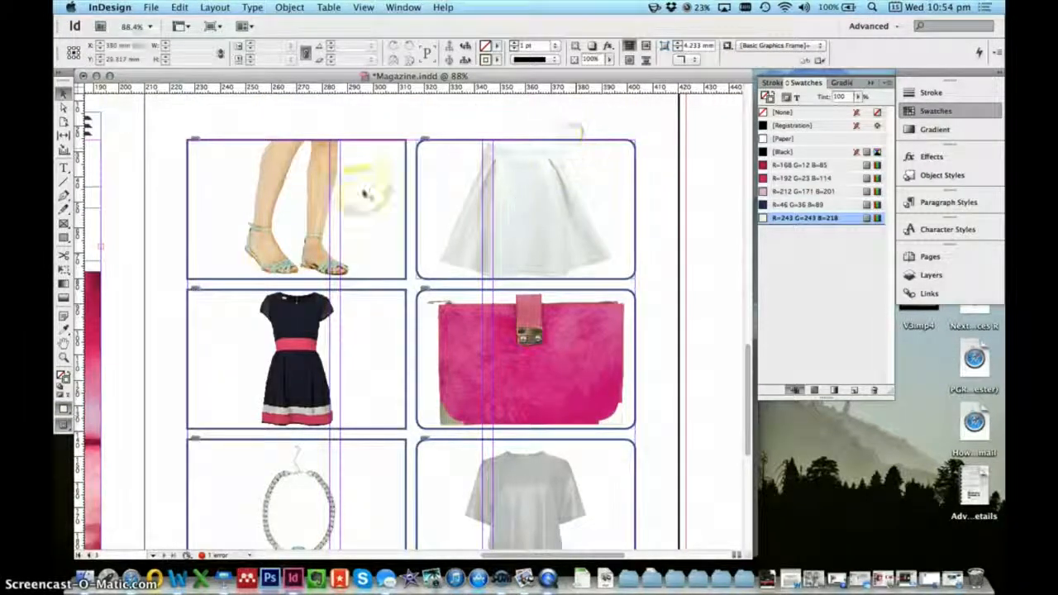
pyautogui.click(539, 108)
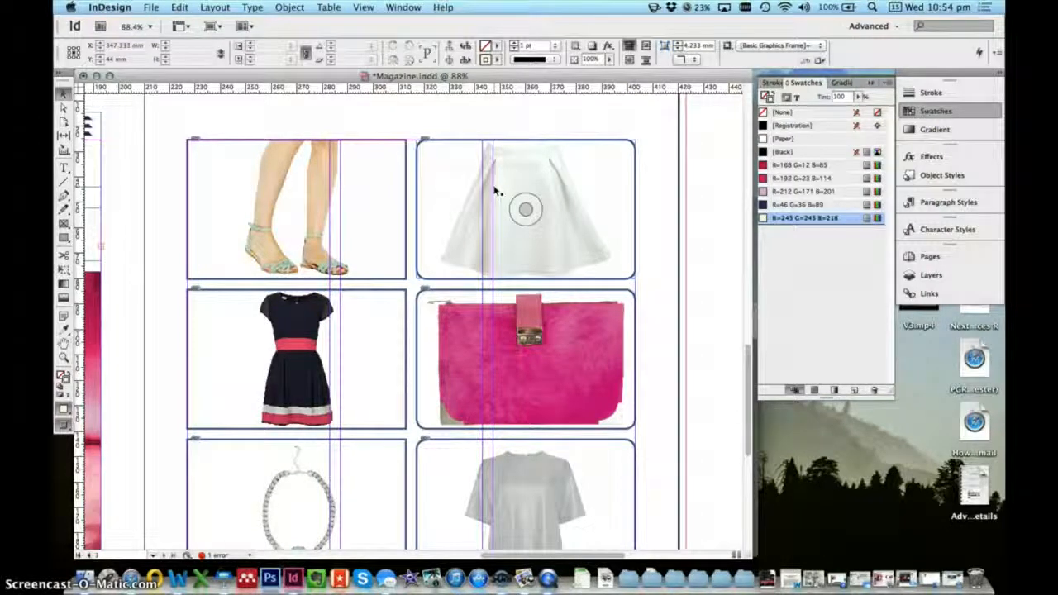
pyautogui.scroll(-3, 400, 256)
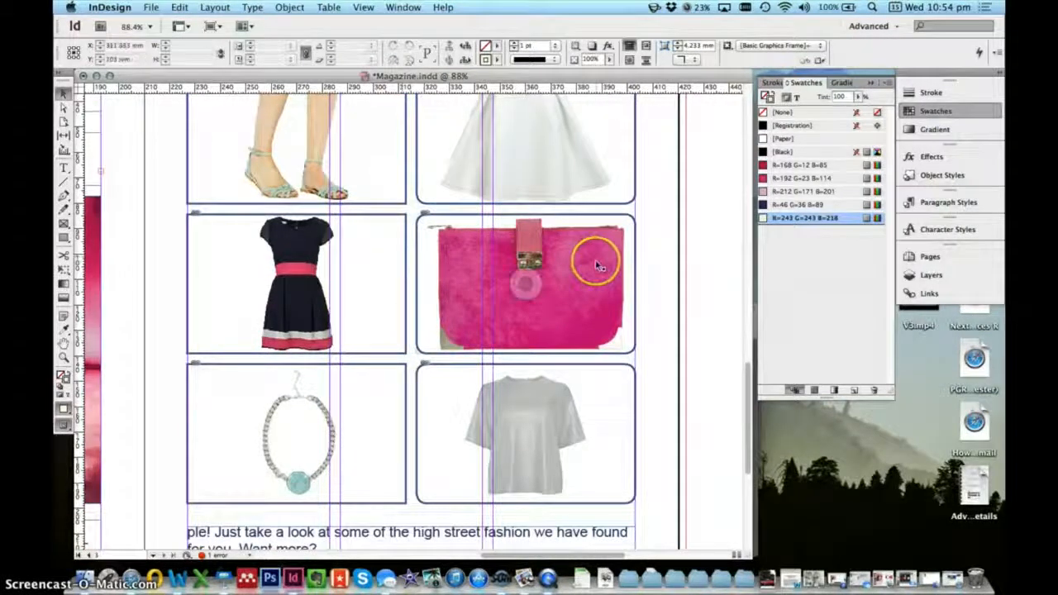
pyautogui.scroll(3, 602, 261)
pyautogui.hscroll(2, 602, 261)
pyautogui.hscroll(-2, 600, 265)
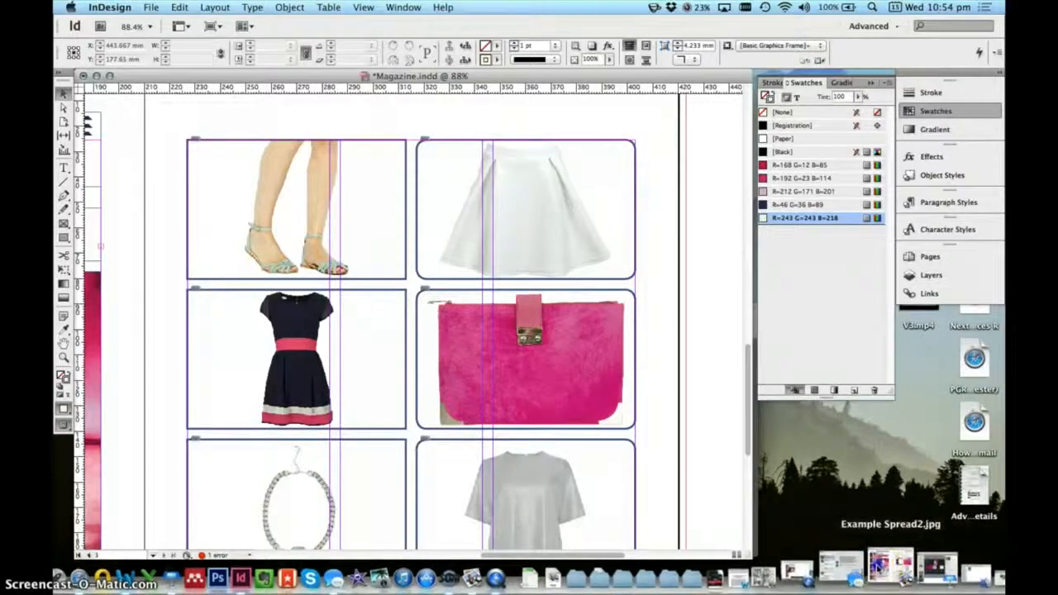
pyautogui.click(848, 569)
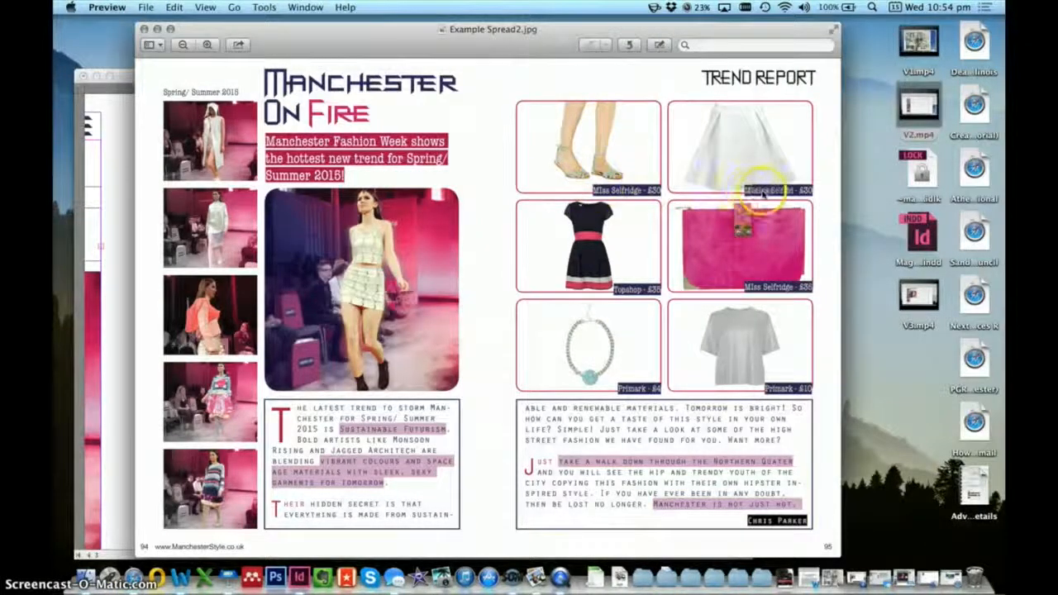
pyautogui.click(158, 29)
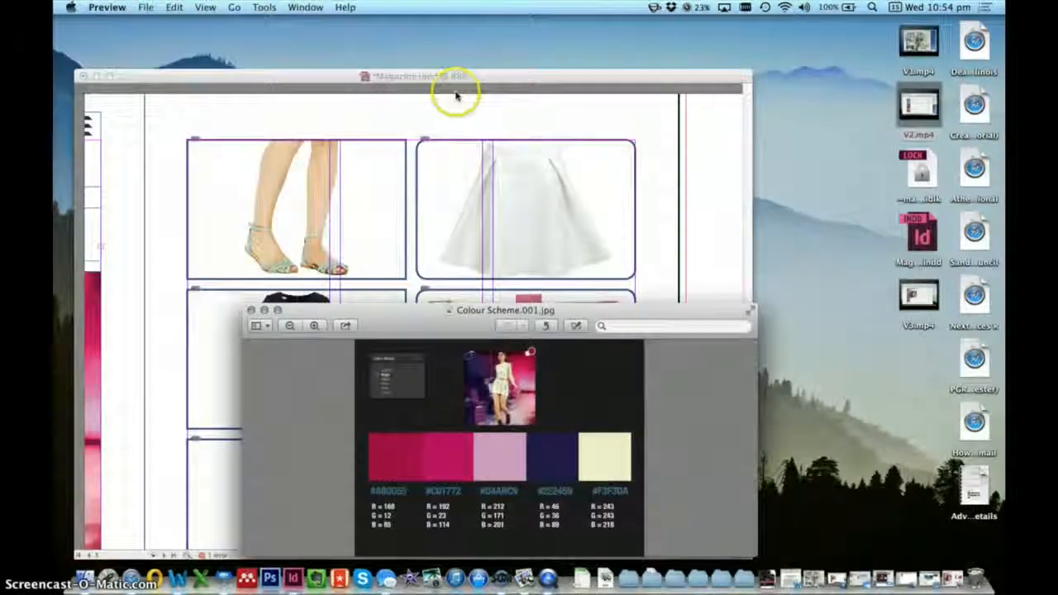
pyautogui.click(454, 89)
# Add a text frame above the sandals image containing the caption "Miss Selfridge - £30"
pyautogui.click(63, 169)
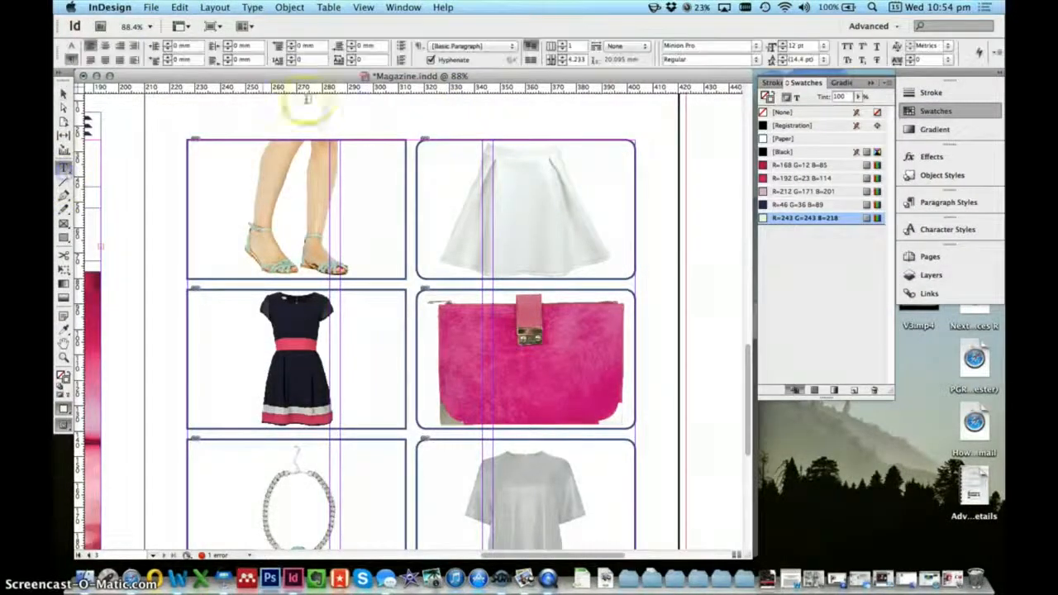
pyautogui.moveTo(307, 115); pyautogui.dragTo(439, 132)
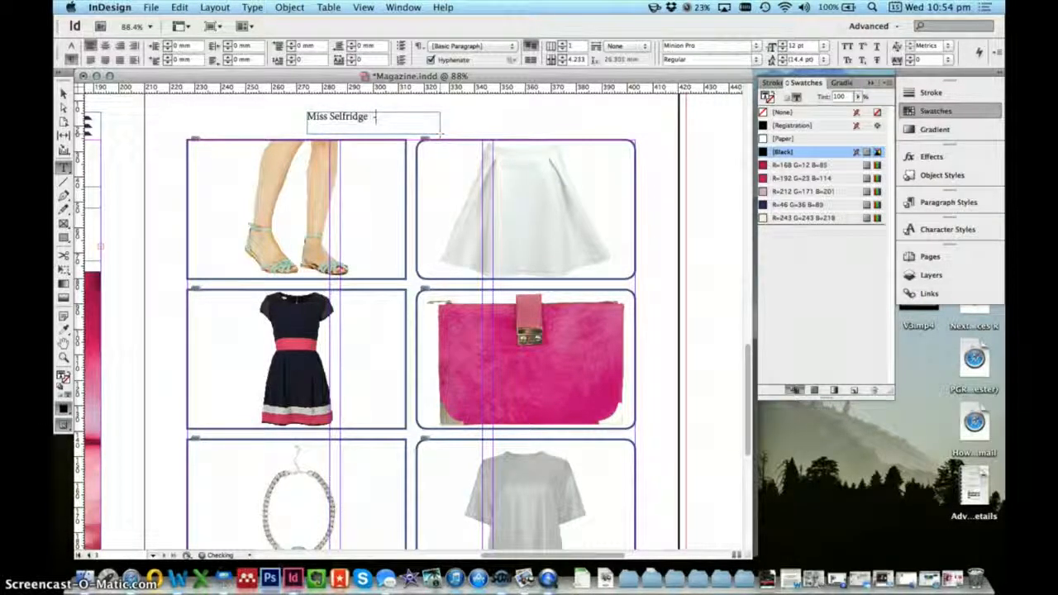
pyautogui.write('Miss Selfridge - £39')
# Set the "Miss Selfridge - £30" caption in American Typewriter Regular
pyautogui.moveTo(398, 117); pyautogui.dragTo(257, 121)
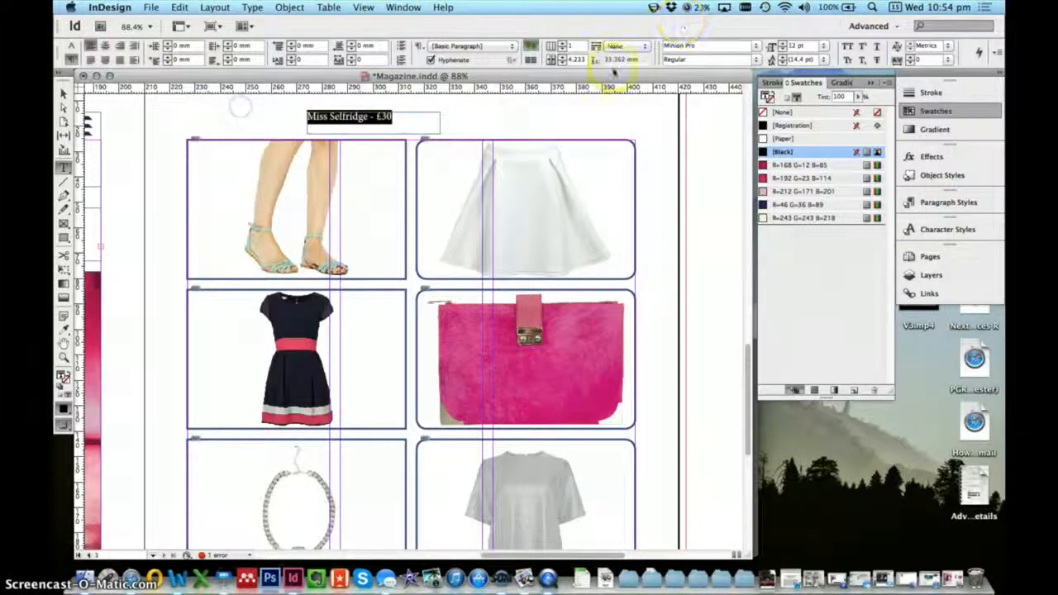
pyautogui.click(754, 46)
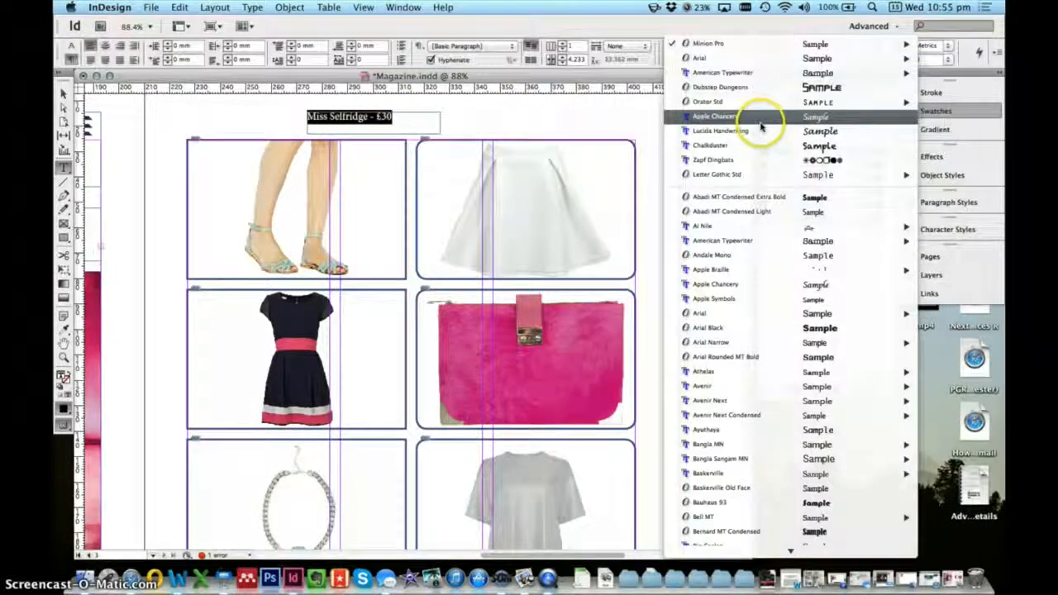
pyautogui.moveTo(785, 76)
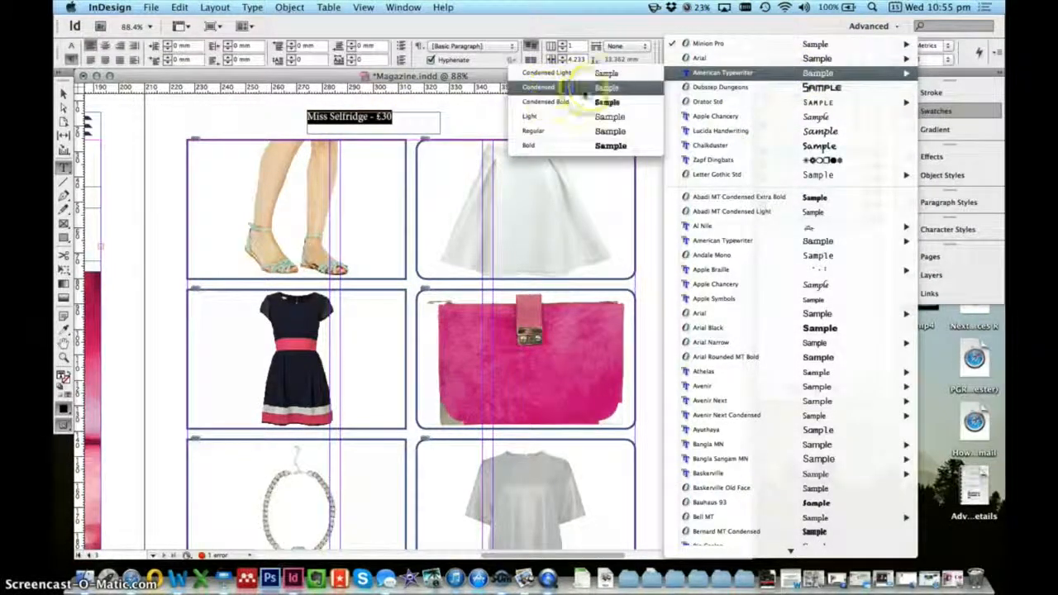
pyautogui.click(571, 130)
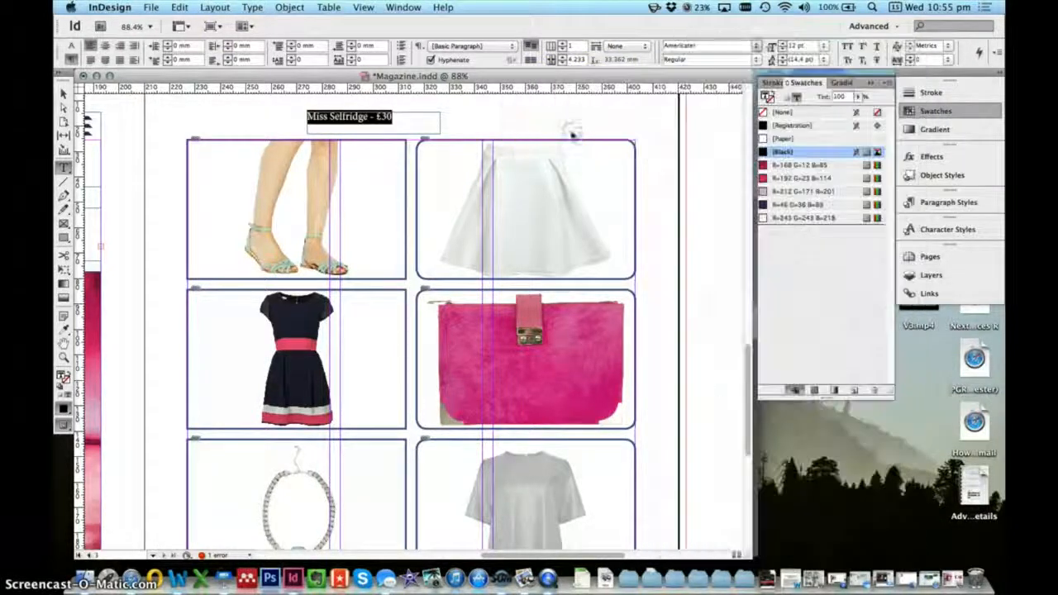
pyautogui.click(386, 122)
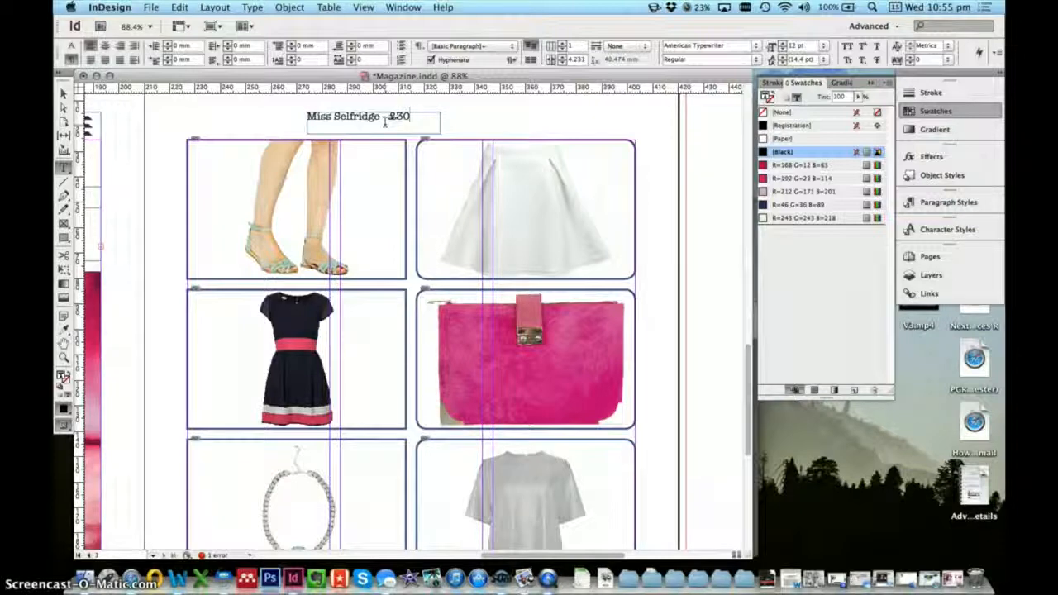
# Colour the caption text with the R=243 G=243 B=218 swatch and keep the whole caption selected
pyautogui.moveTo(427, 114); pyautogui.dragTo(237, 104)
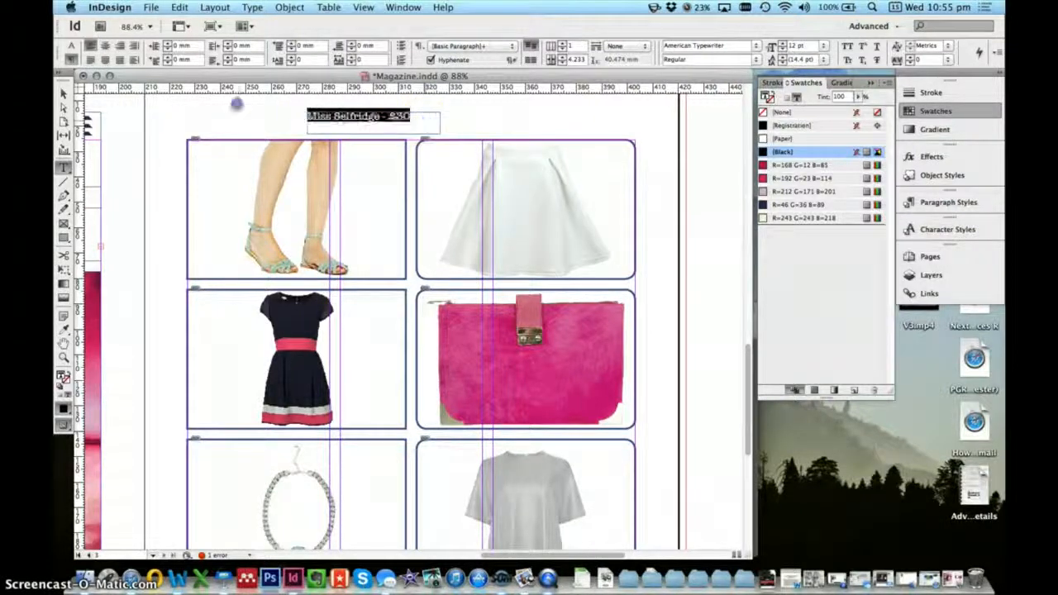
pyautogui.click(789, 217)
pyautogui.click(441, 114)
pyautogui.moveTo(441, 114); pyautogui.dragTo(234, 119)
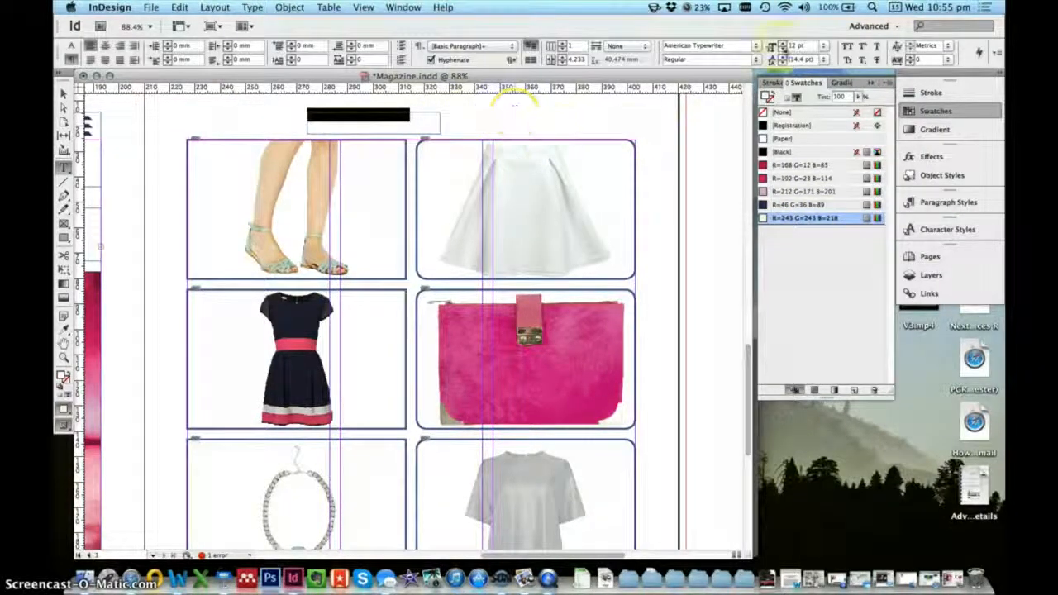
# Turn on underlining for the caption text with a weight of 13 pt
pyautogui.keyDown('alt'); pyautogui.click(876, 48); pyautogui.keyUp('alt')
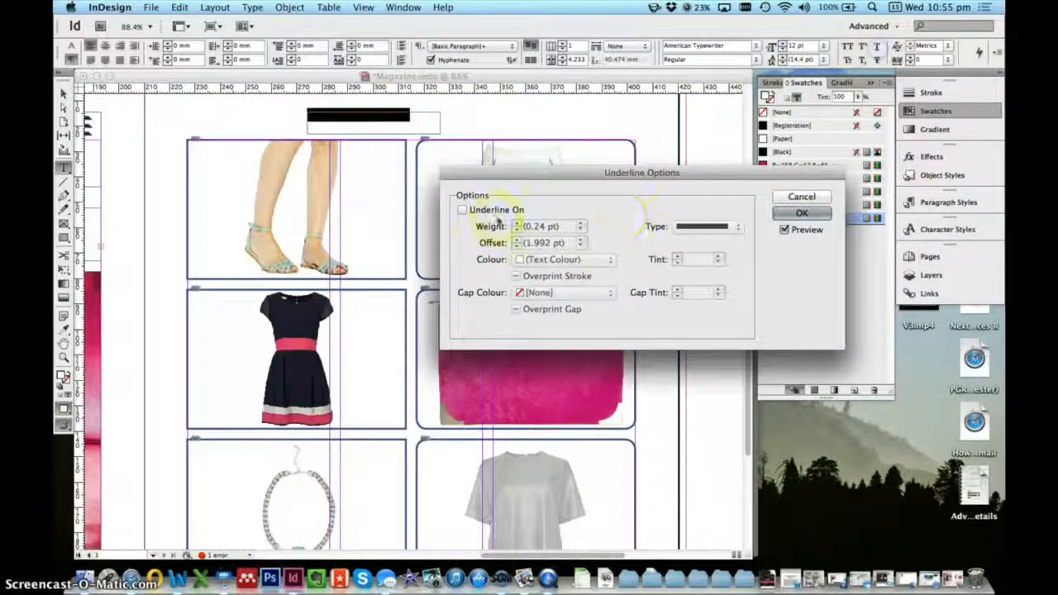
pyautogui.click(462, 210)
pyautogui.click(553, 223)
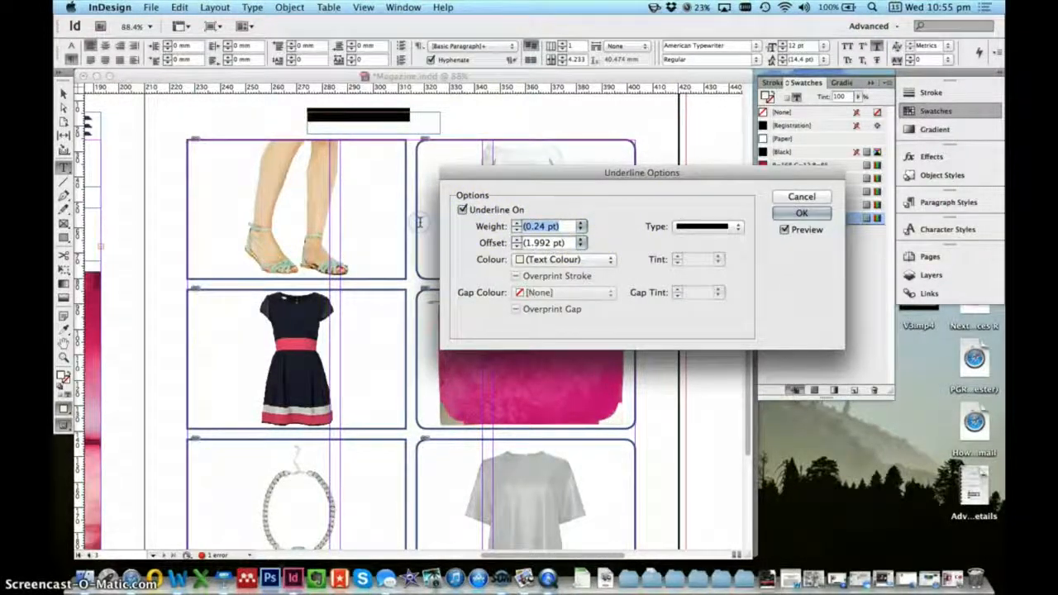
pyautogui.press('Return')
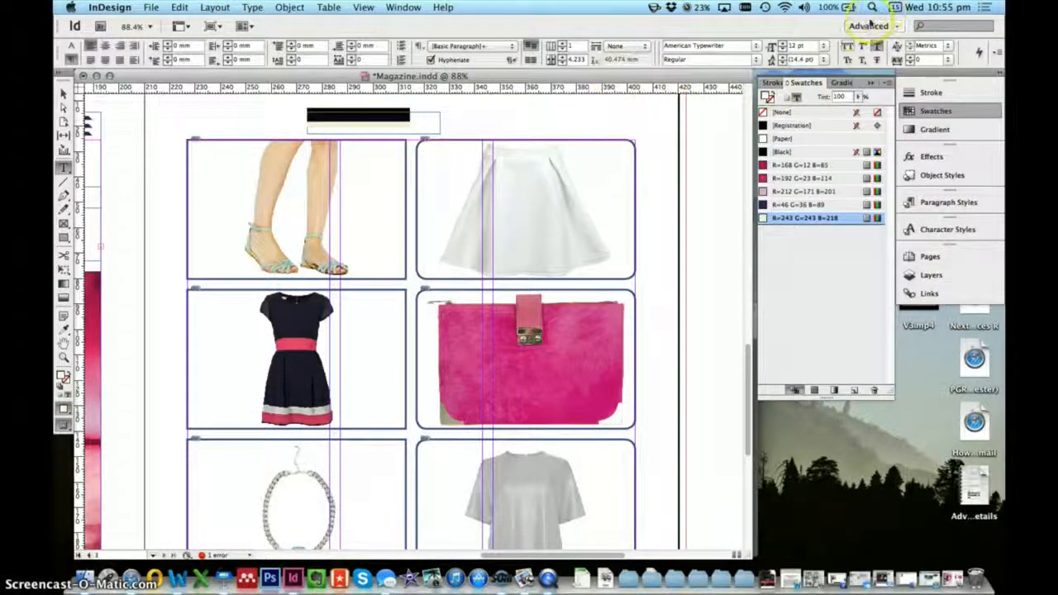
# Set the caption's underline colour to R=46 G=36 B=89 and its offset to -3 pt
pyautogui.keyDown('alt'); pyautogui.click(877, 47); pyautogui.keyUp('alt')
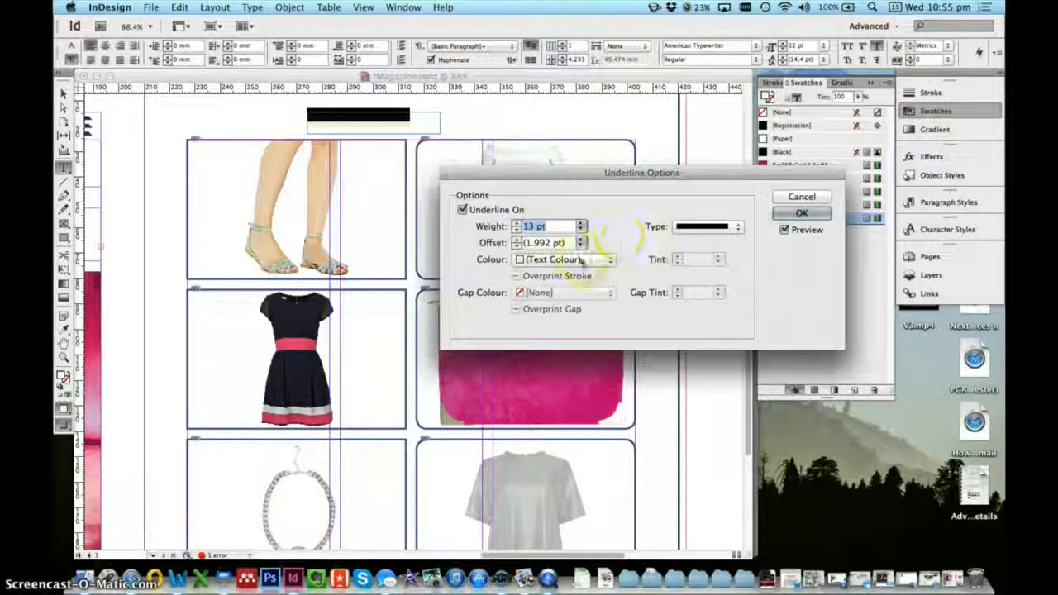
pyautogui.click(739, 227)
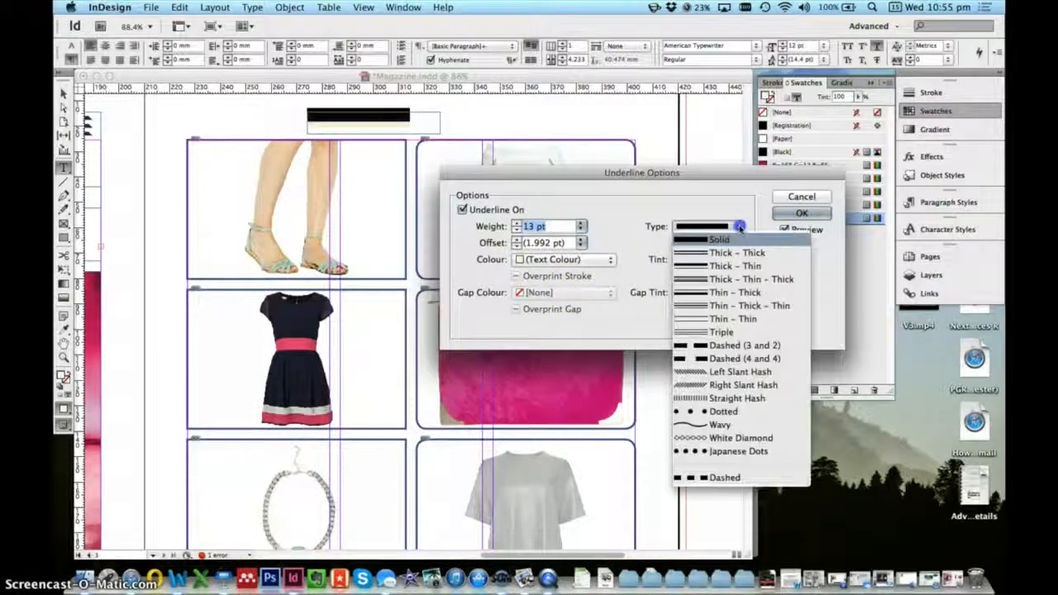
pyautogui.click(739, 226)
pyautogui.click(574, 258)
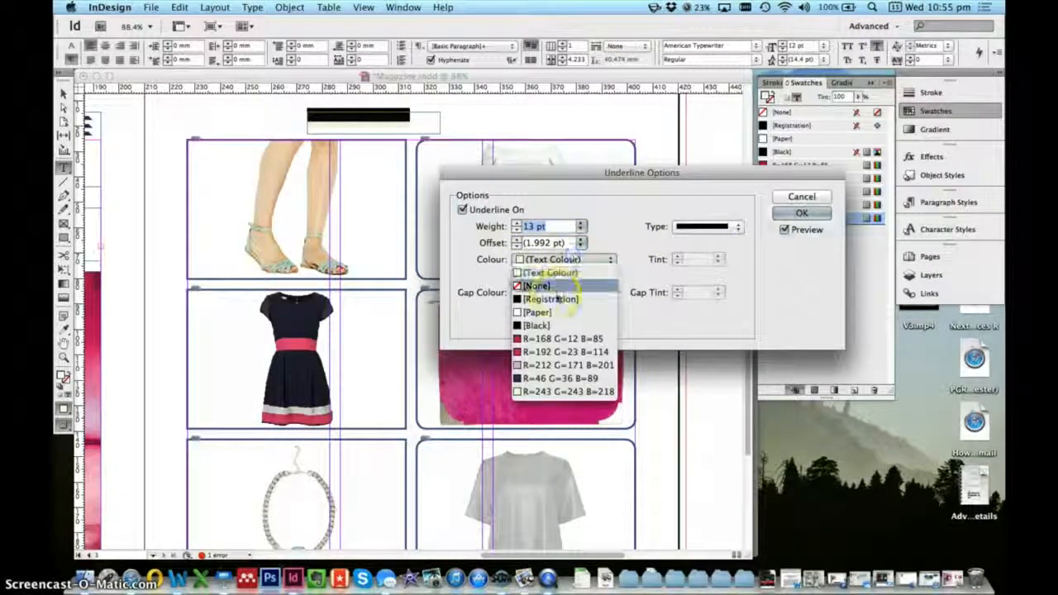
pyautogui.click(562, 378)
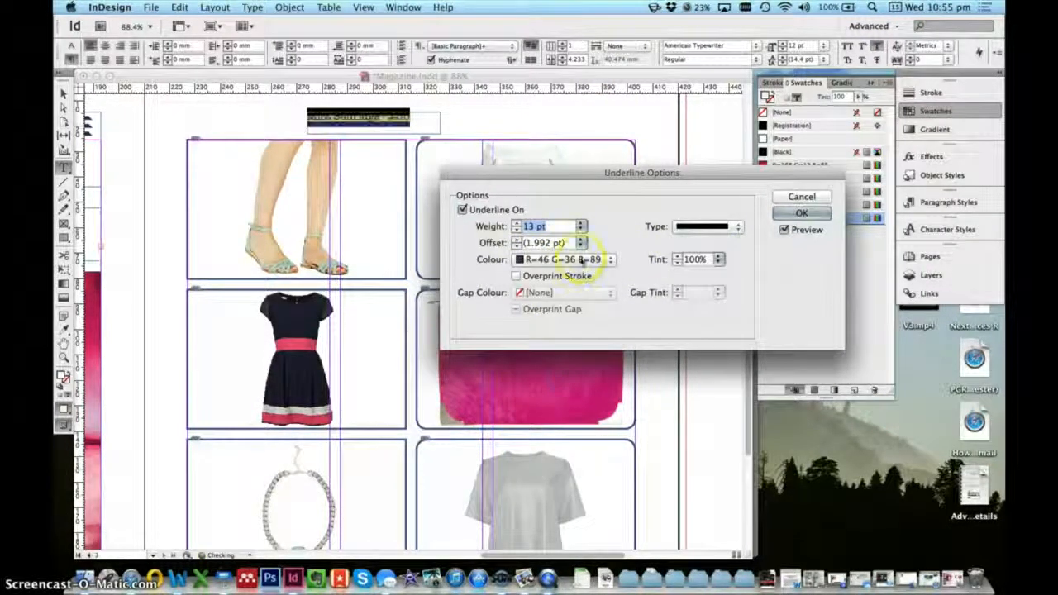
pyautogui.click(517, 240)
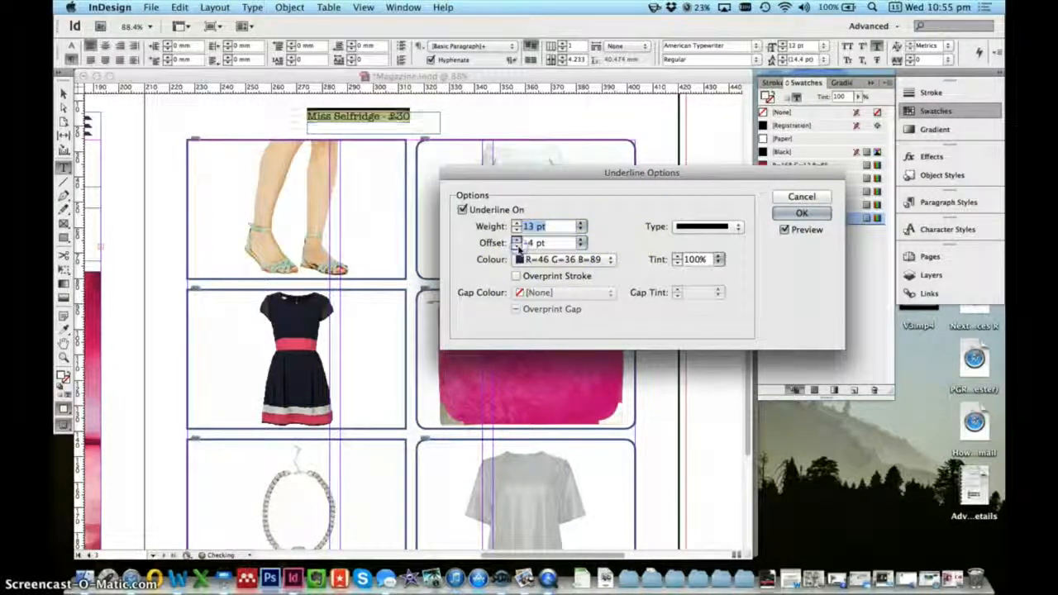
pyautogui.click(517, 240)
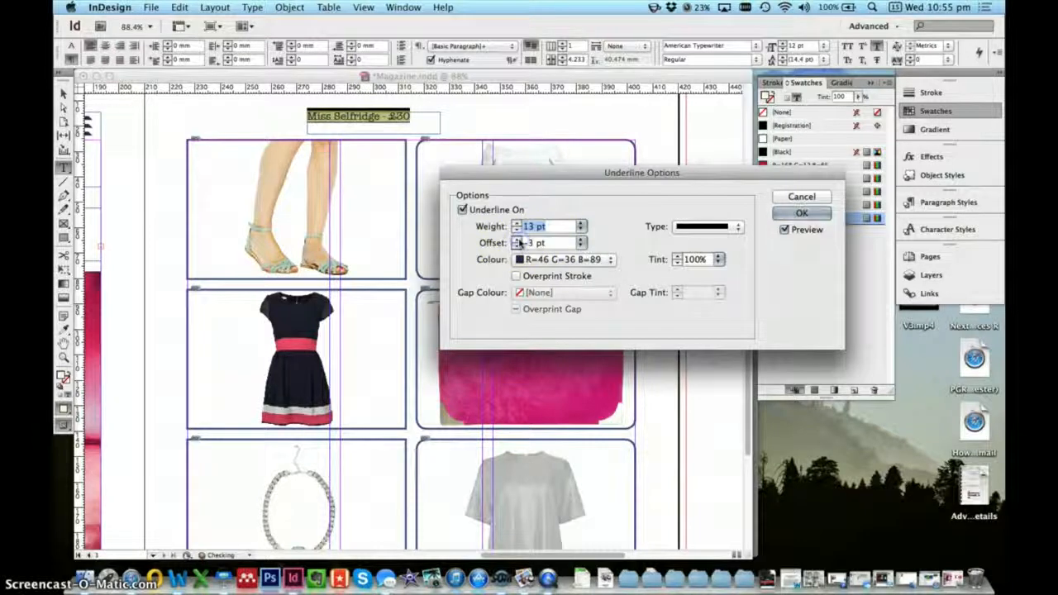
pyautogui.click(802, 213)
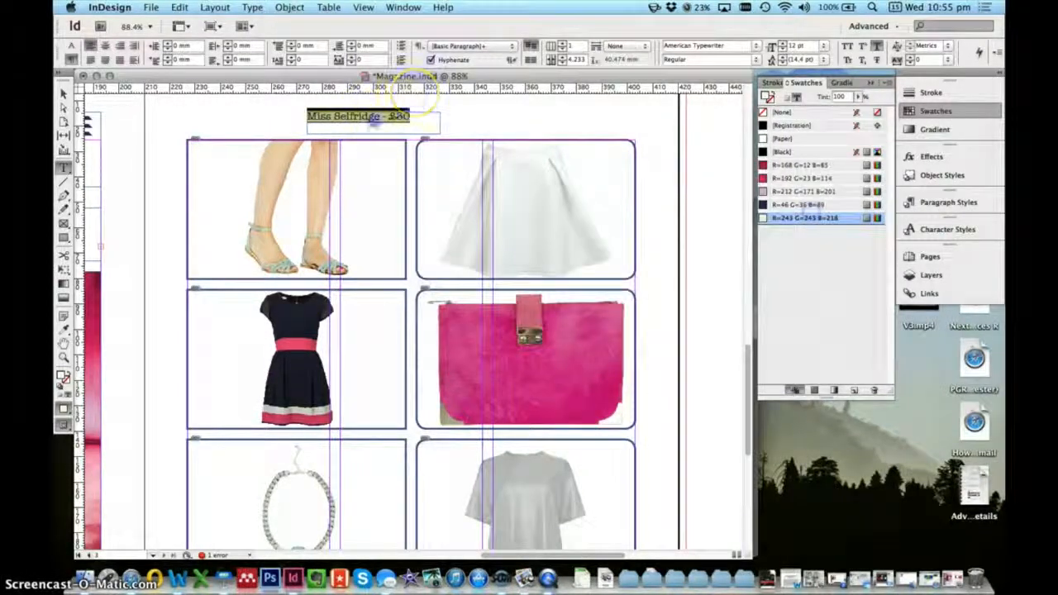
# Create a character style named "Sale Label" from the selected caption's formatting
pyautogui.click(394, 117)
pyautogui.click(219, 121)
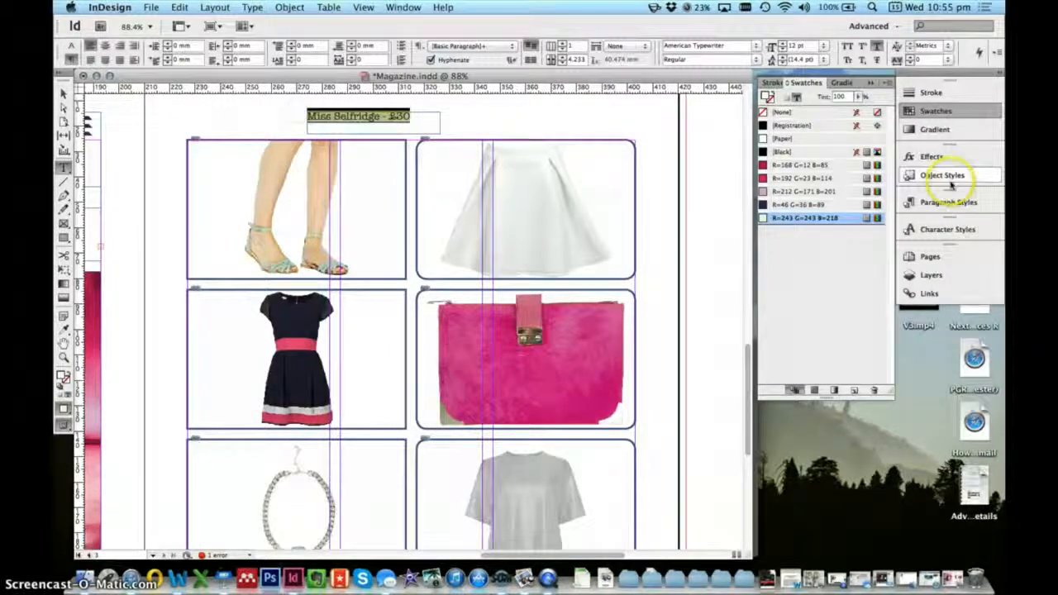
pyautogui.click(947, 229)
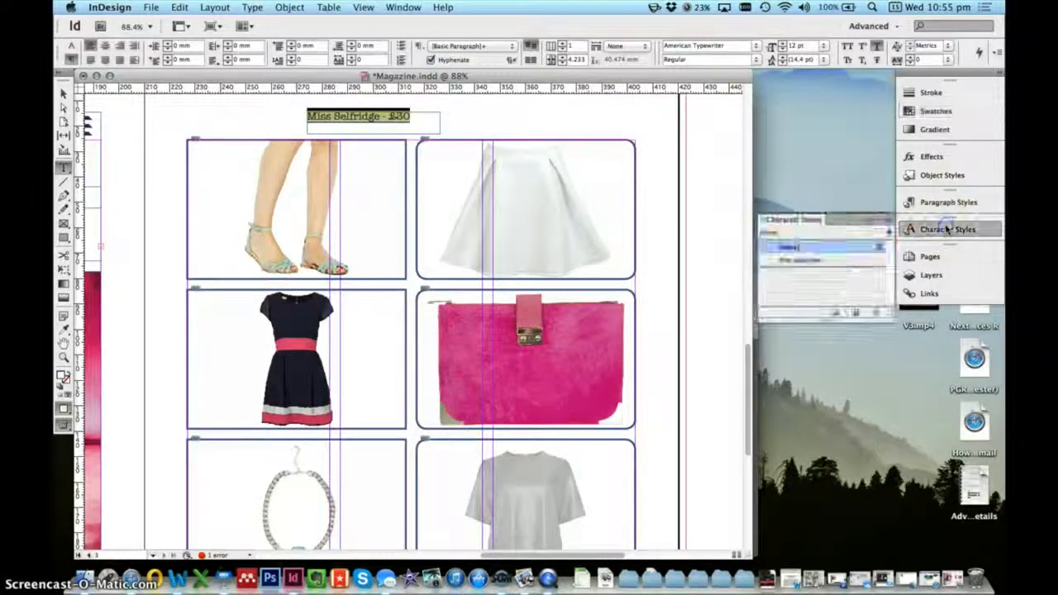
pyautogui.keyDown('alt'); pyautogui.click(856, 312); pyautogui.keyUp('alt')
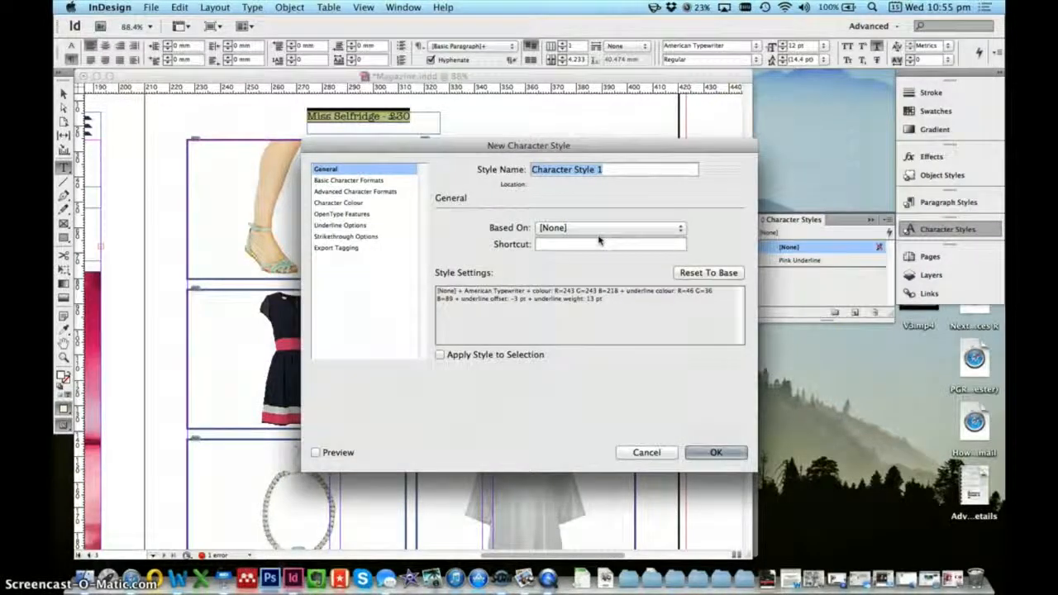
pyautogui.write('1')
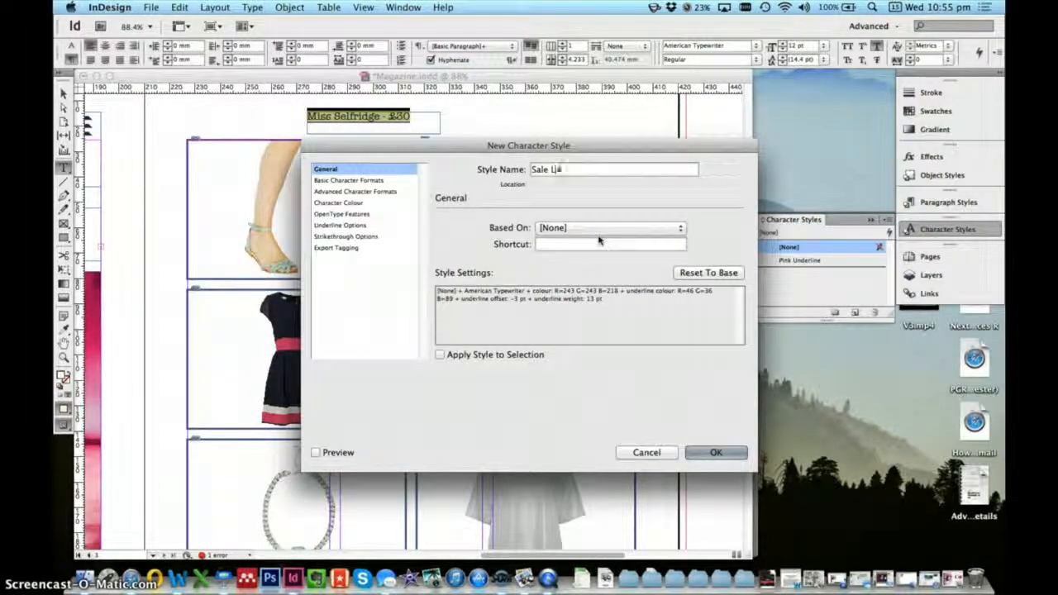
pyautogui.write('l')
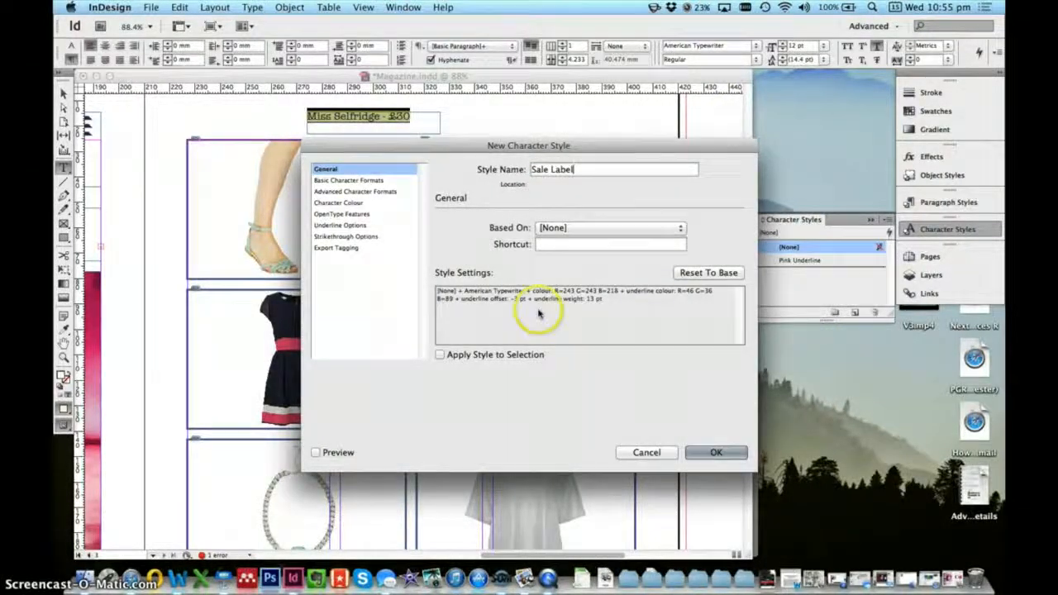
pyautogui.click(716, 453)
# Shrink the caption frame around its text to about 43 mm wide and right-align the text
pyautogui.click(62, 94)
pyautogui.click(378, 122)
pyautogui.moveTo(433, 125); pyautogui.dragTo(418, 124)
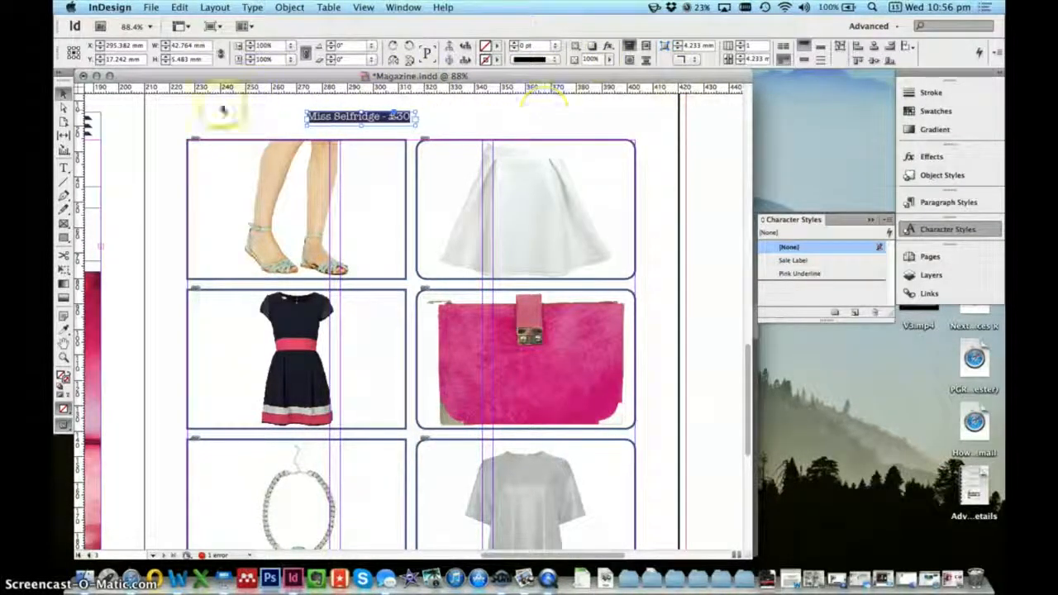
pyautogui.click(63, 168)
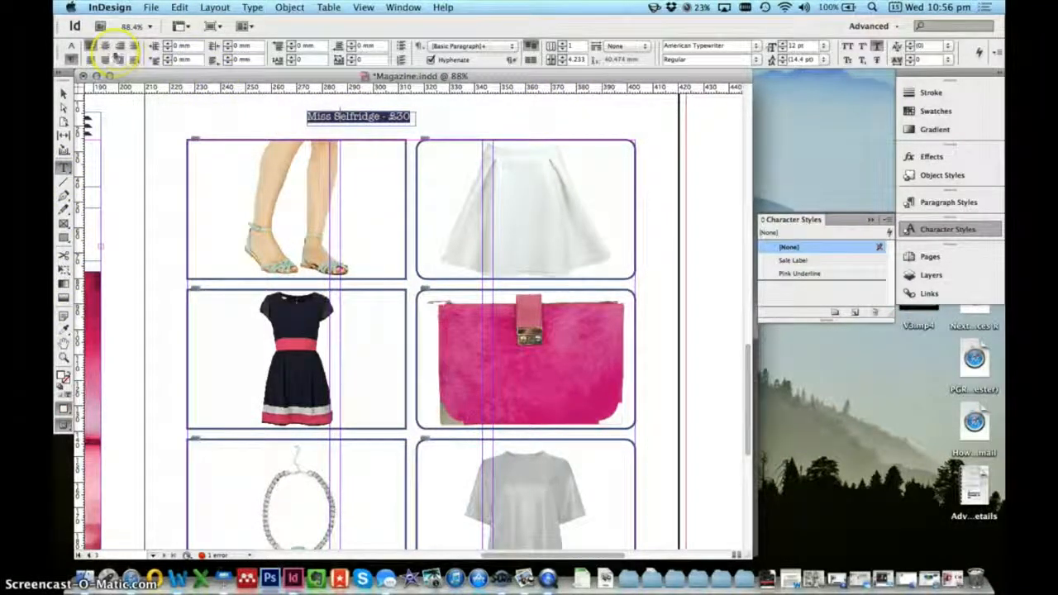
pyautogui.click(64, 93)
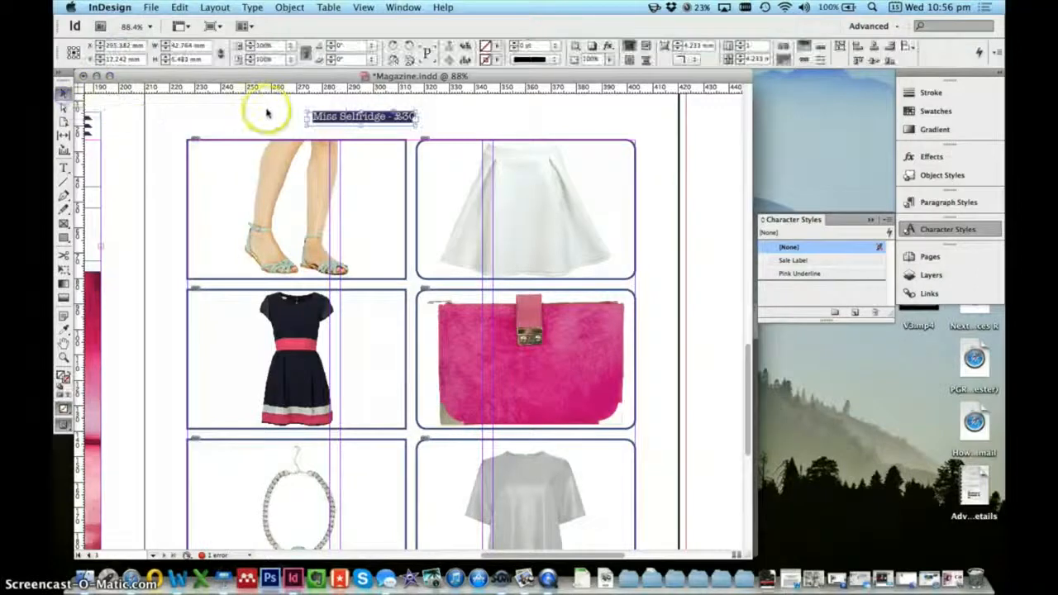
# Move the "Miss Selfridge - £30" caption onto the lower-right corner of the white skirt's frame
pyautogui.moveTo(347, 124); pyautogui.dragTo(598, 281)
pyautogui.click(516, 116)
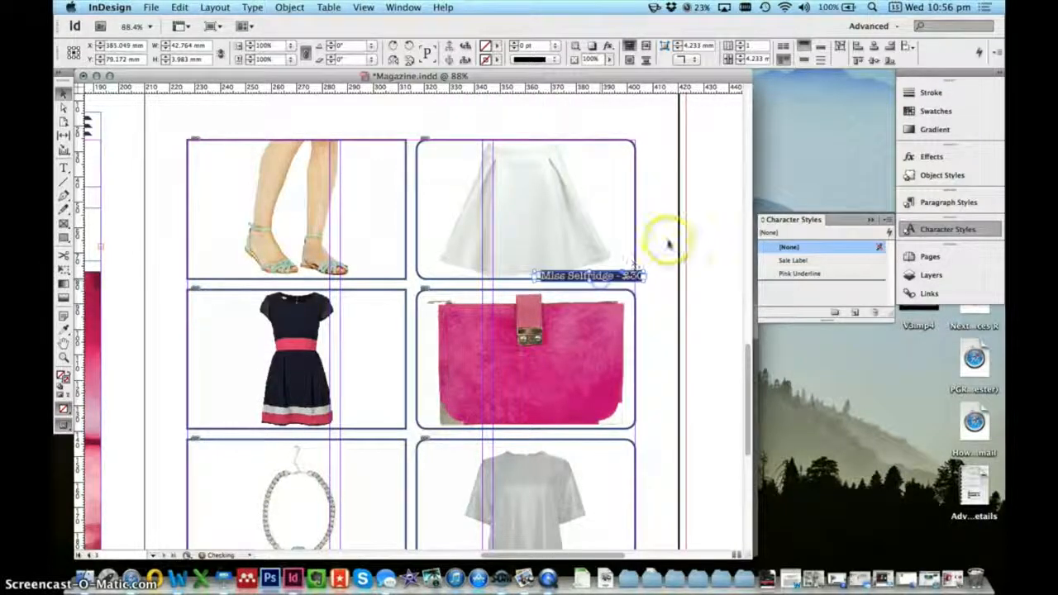
pyautogui.click(678, 248)
pyautogui.click(642, 260)
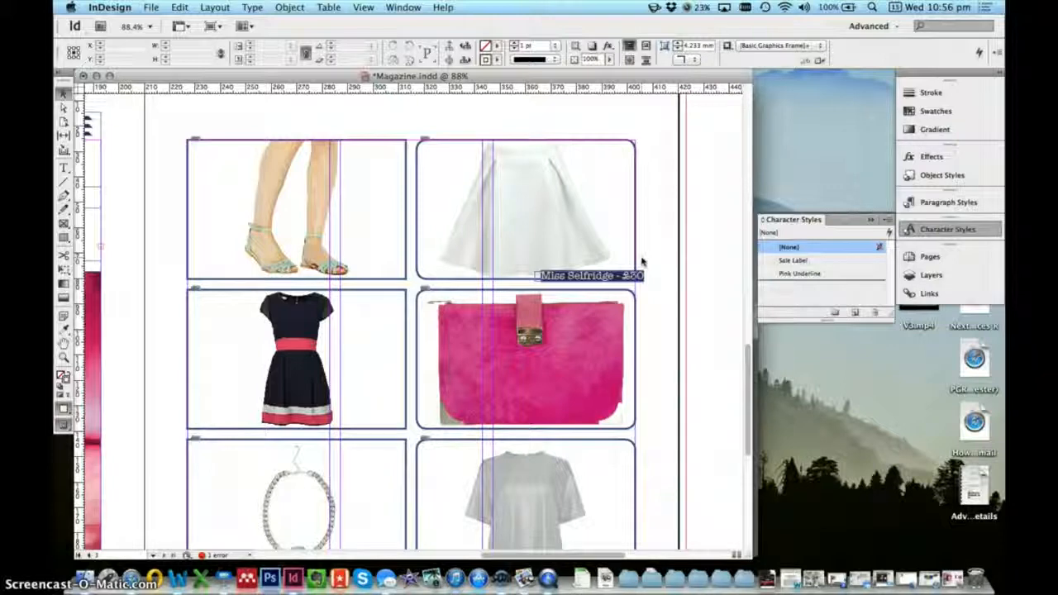
# Add a text frame reading "Some Text" above the sandals image and apply the Sale Label character style to it
pyautogui.click(64, 168)
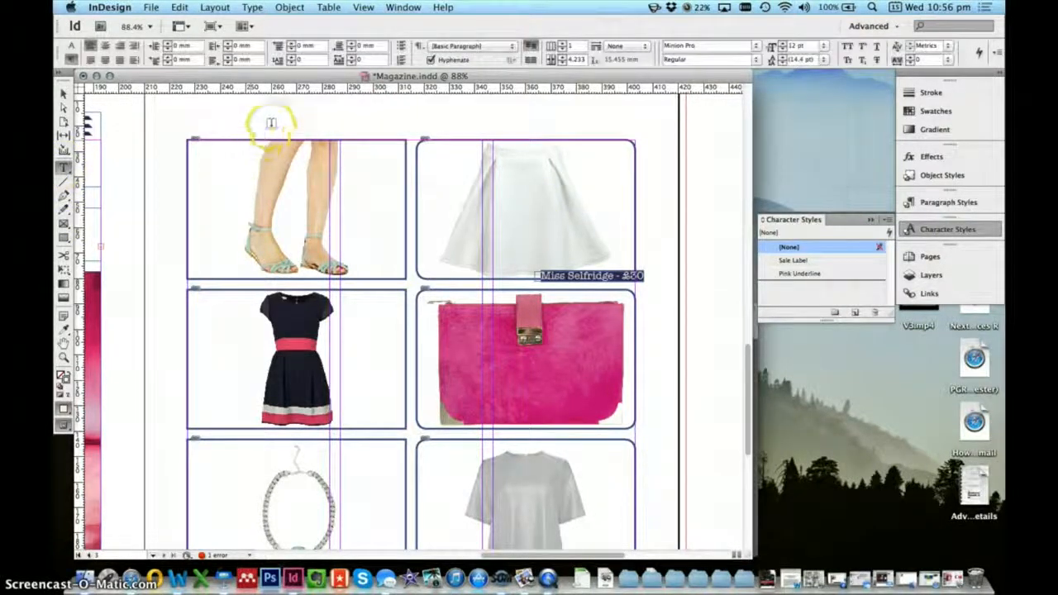
pyautogui.moveTo(271, 116); pyautogui.dragTo(416, 131)
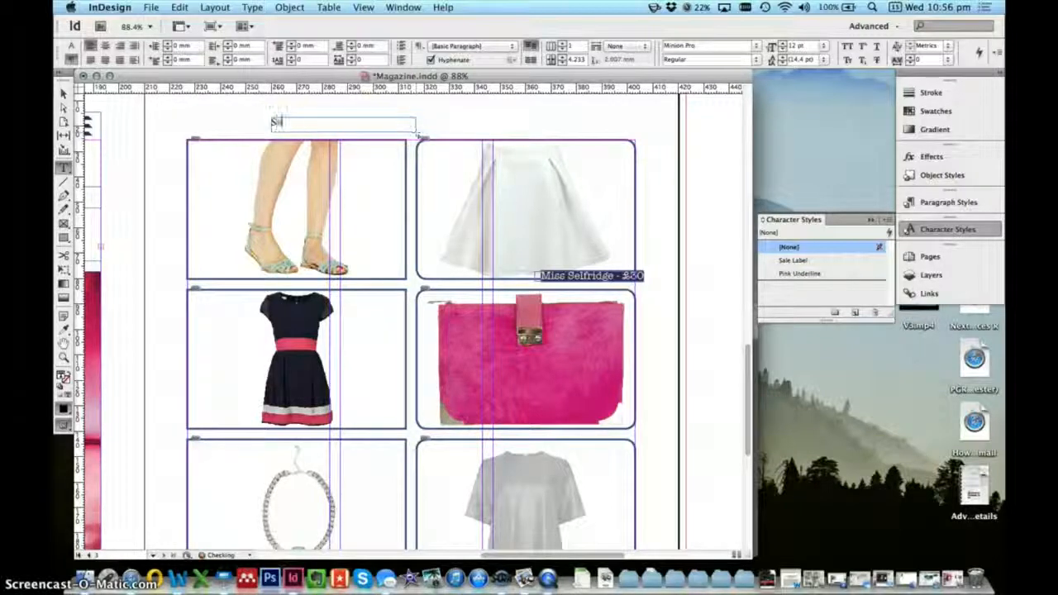
pyautogui.write('Some Text')
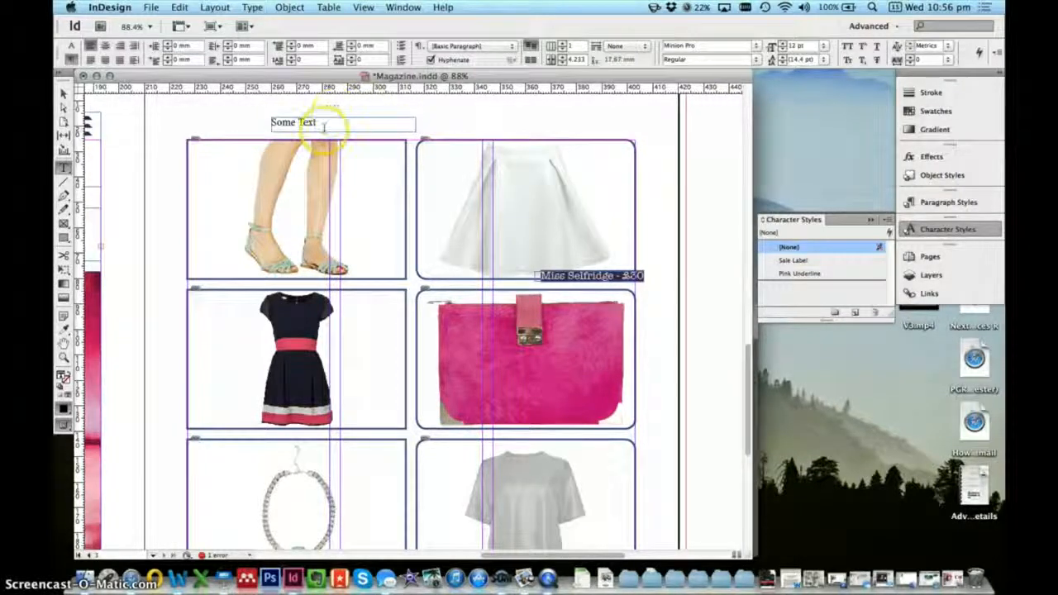
pyautogui.moveTo(334, 124); pyautogui.dragTo(199, 123)
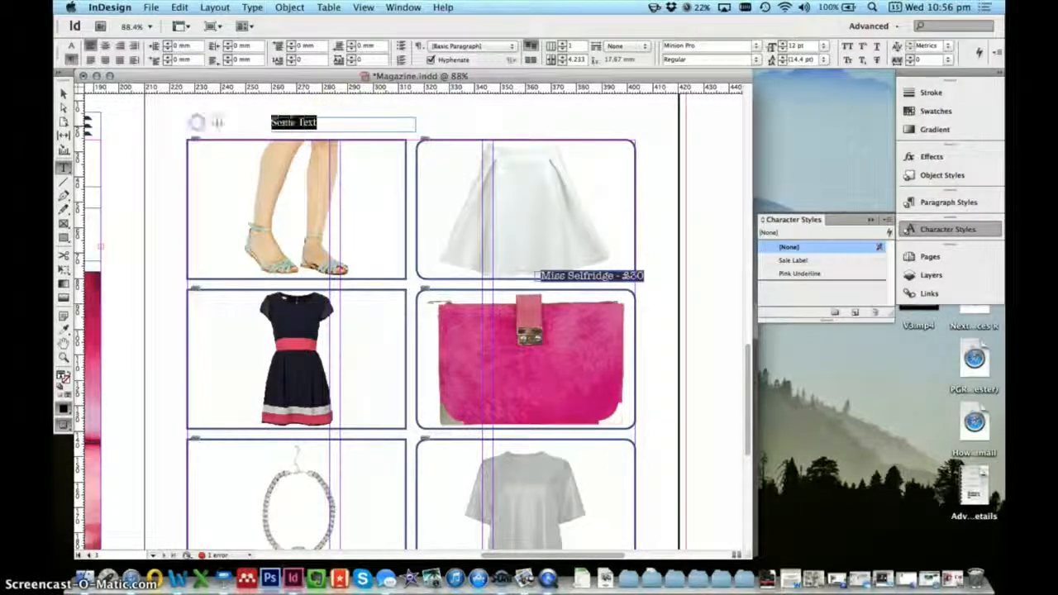
pyautogui.click(808, 261)
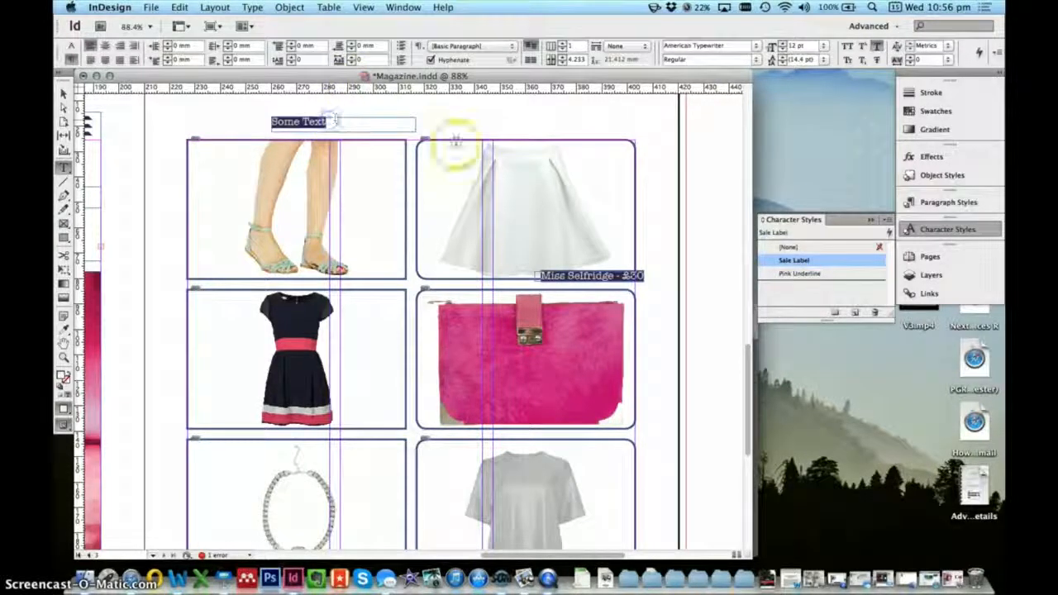
# Delete the "Some Text" frame above the sandals image
pyautogui.click(64, 94)
pyautogui.click(253, 119)
pyautogui.click(313, 125)
pyautogui.press('Delete')
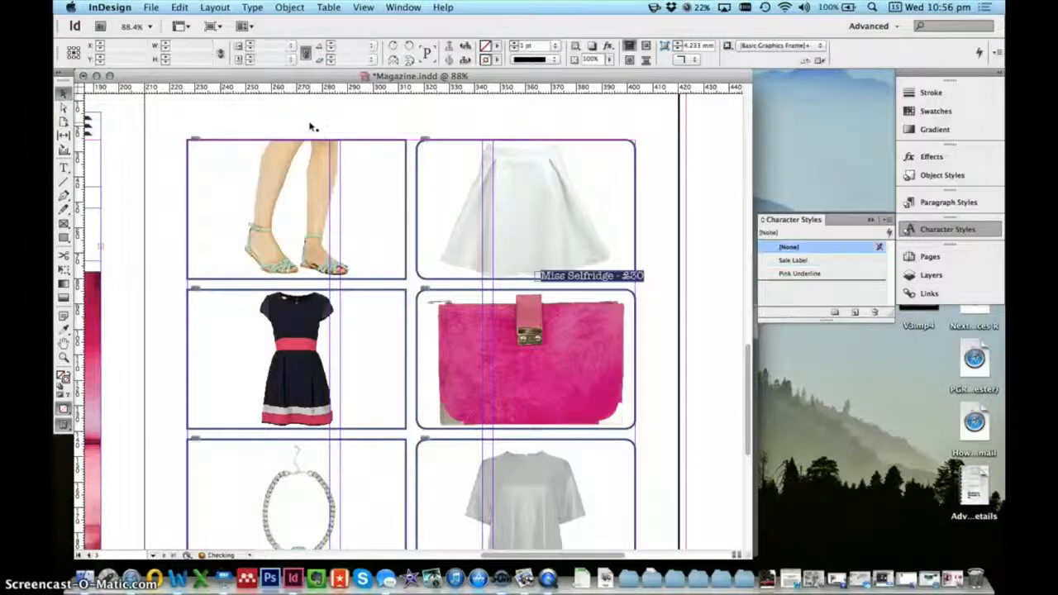
# Duplicate the skirt's caption and place the copy on the lower-right corner of the sandals frame
pyautogui.click(643, 276)
pyautogui.press('super+c')
pyautogui.press('super+v')
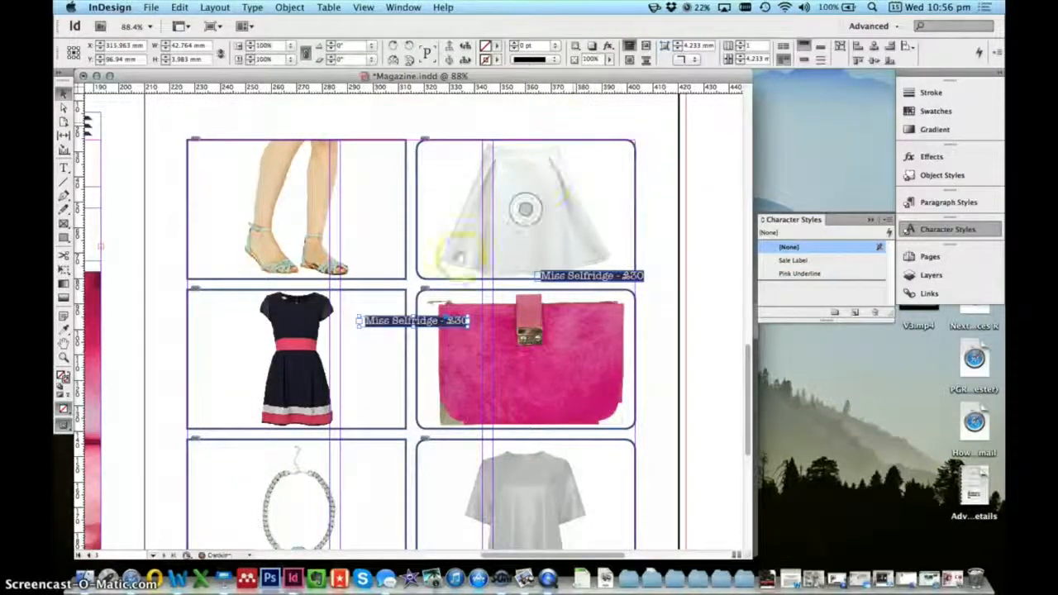
pyautogui.moveTo(392, 305); pyautogui.dragTo(374, 281)
pyautogui.click(408, 288)
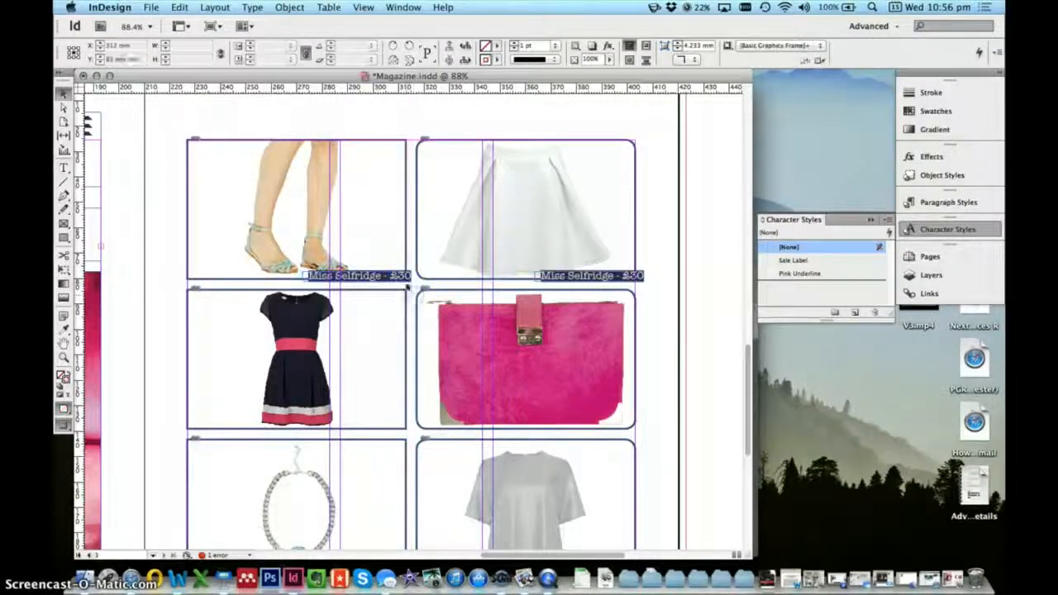
# Change the sandals caption's price to £35
pyautogui.doubleClick(395, 275)
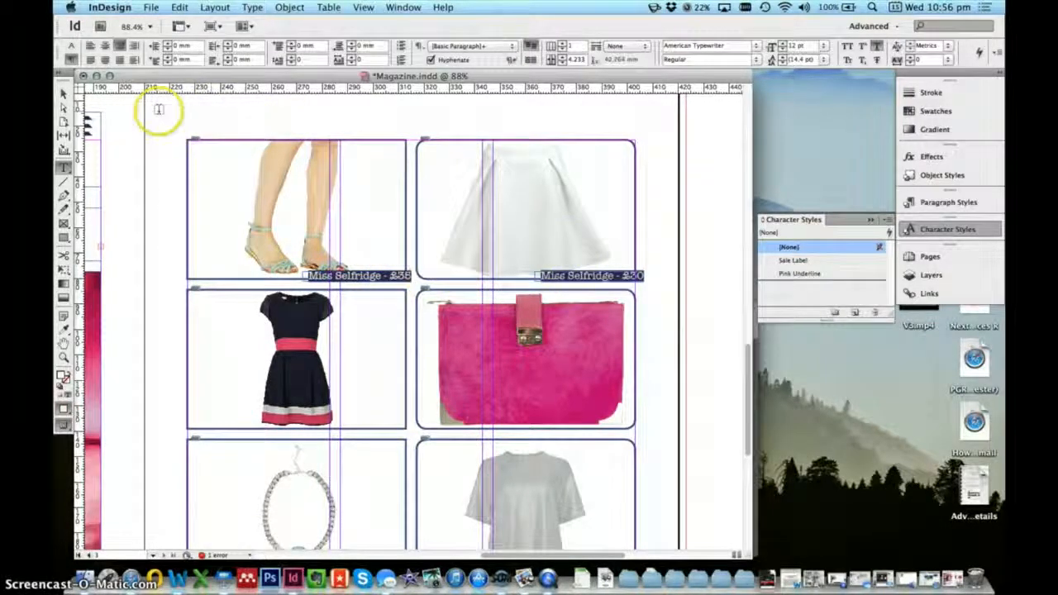
pyautogui.click(64, 94)
pyautogui.click(227, 110)
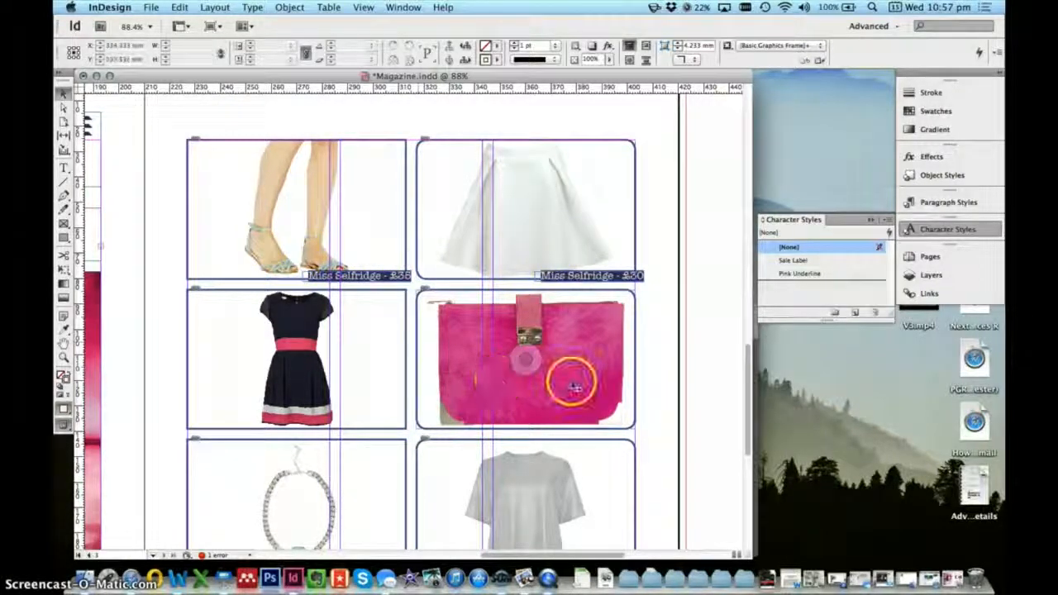
# Examine the shop and price captions on the product frames up close, then return to the whole spread
pyautogui.scroll(-2, 729, 310)
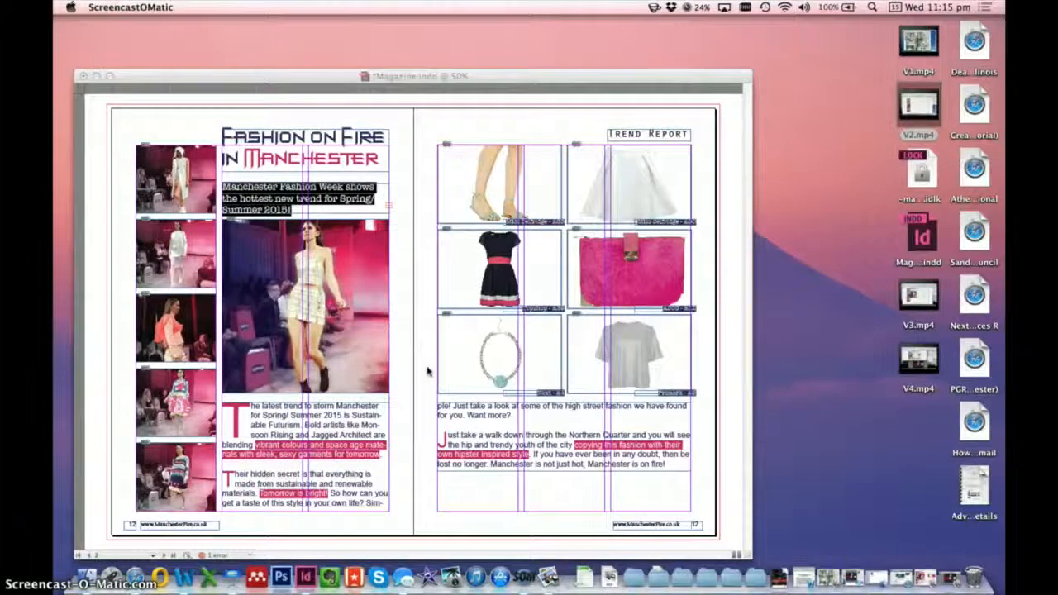
pyautogui.click(425, 212)
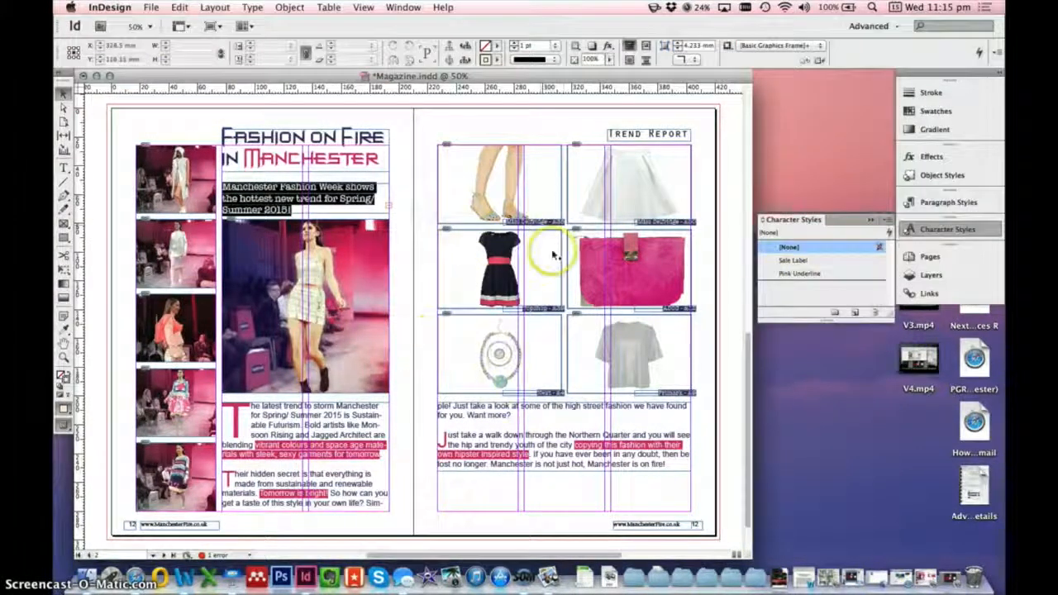
pyautogui.click(64, 357)
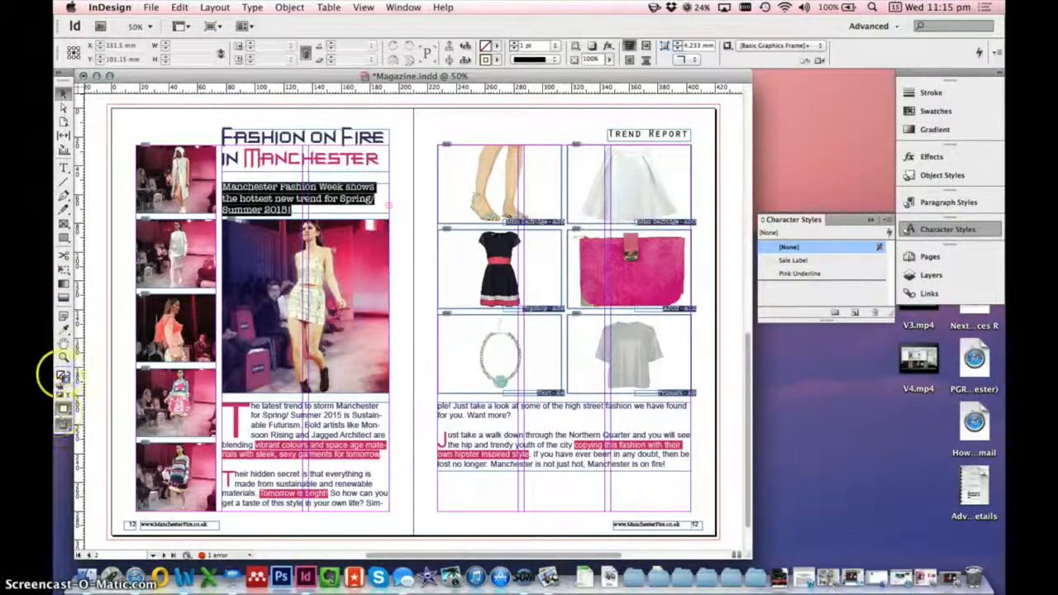
pyautogui.moveTo(652, 267); pyautogui.dragTo(730, 284)
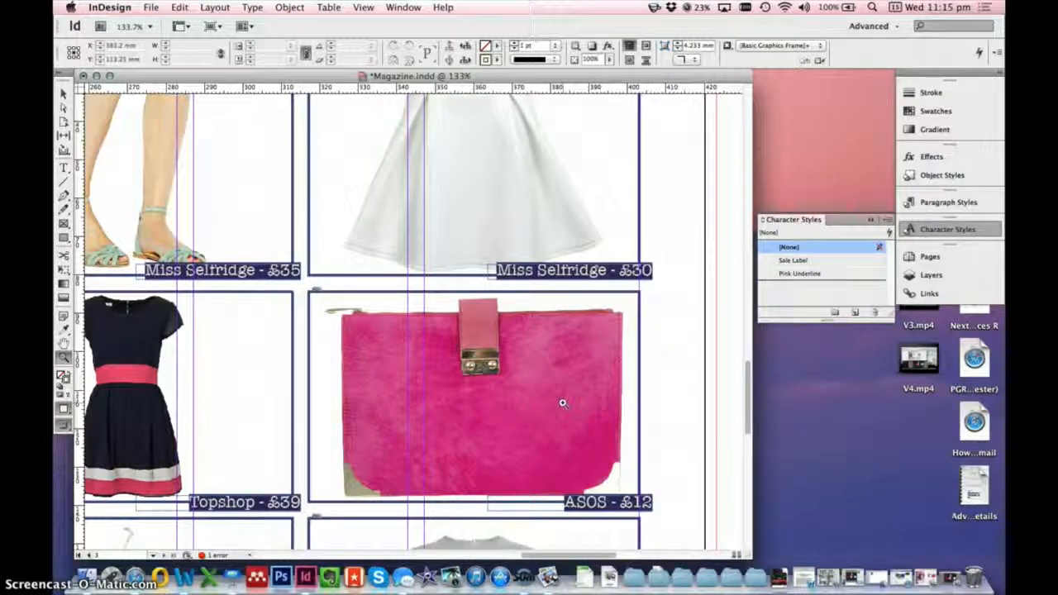
pyautogui.click(397, 6)
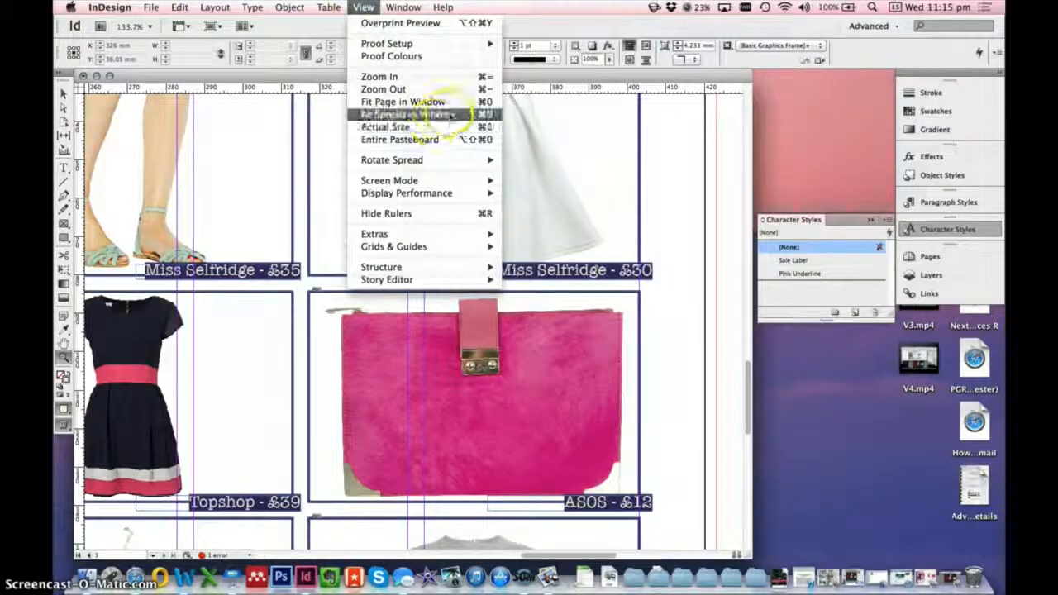
pyautogui.click(439, 114)
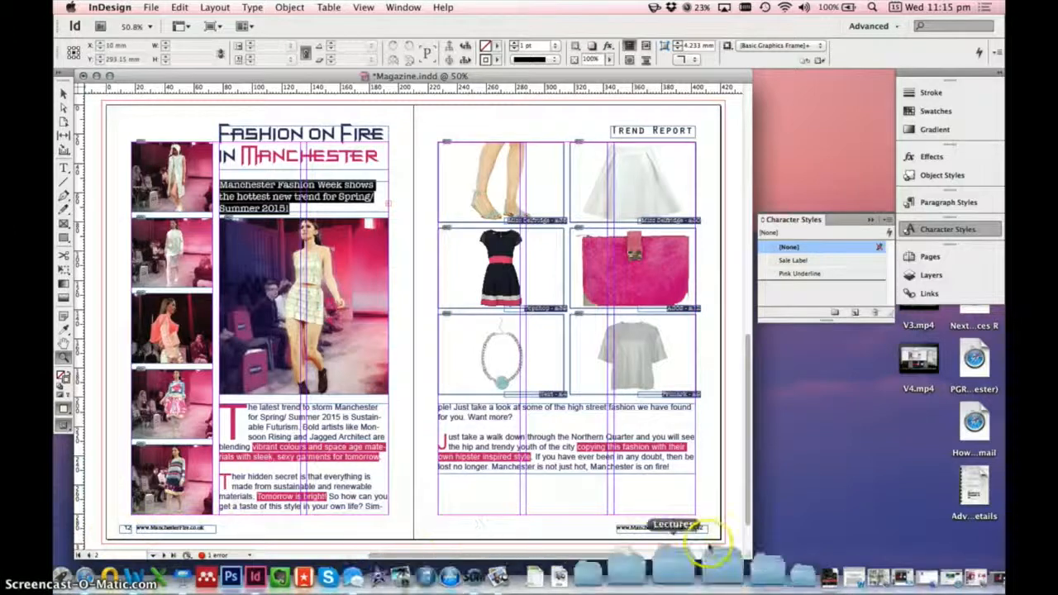
# Change the left page's footer page number to 11
pyautogui.click(64, 92)
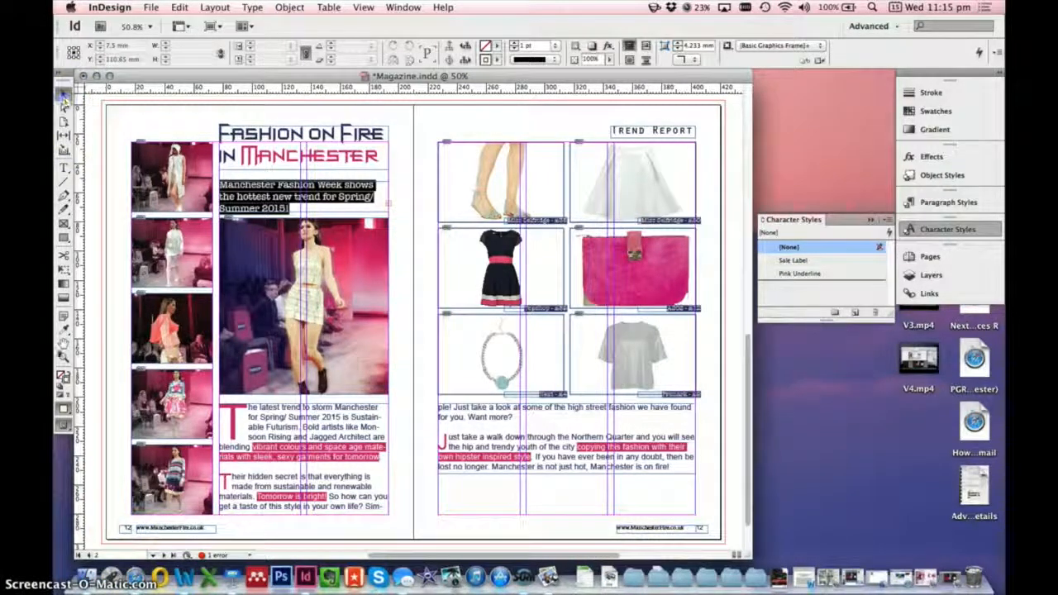
pyautogui.click(64, 167)
pyautogui.click(154, 531)
pyautogui.moveTo(123, 527); pyautogui.dragTo(143, 528)
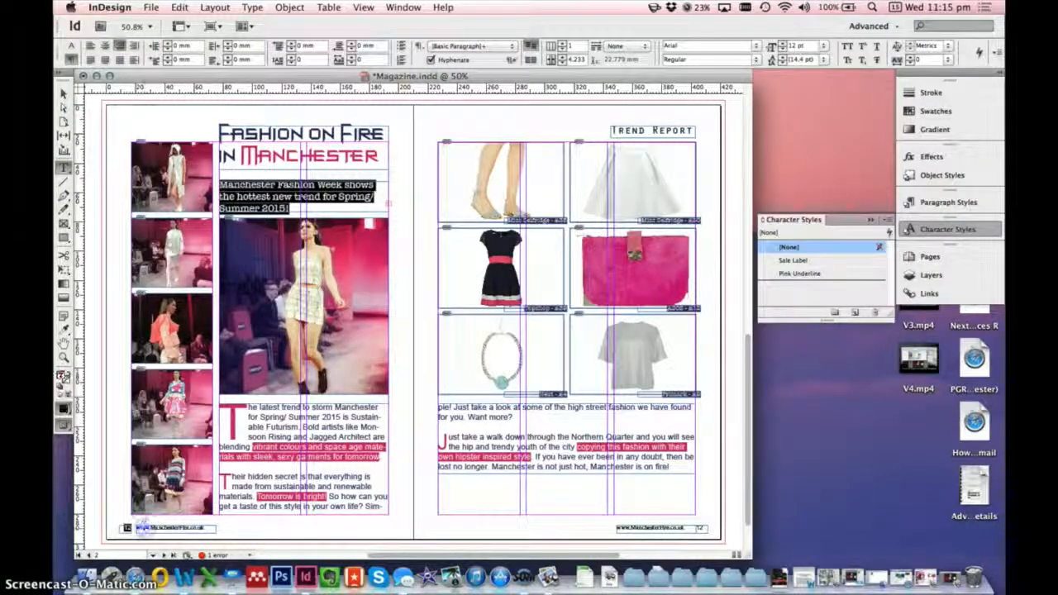
pyautogui.click(63, 93)
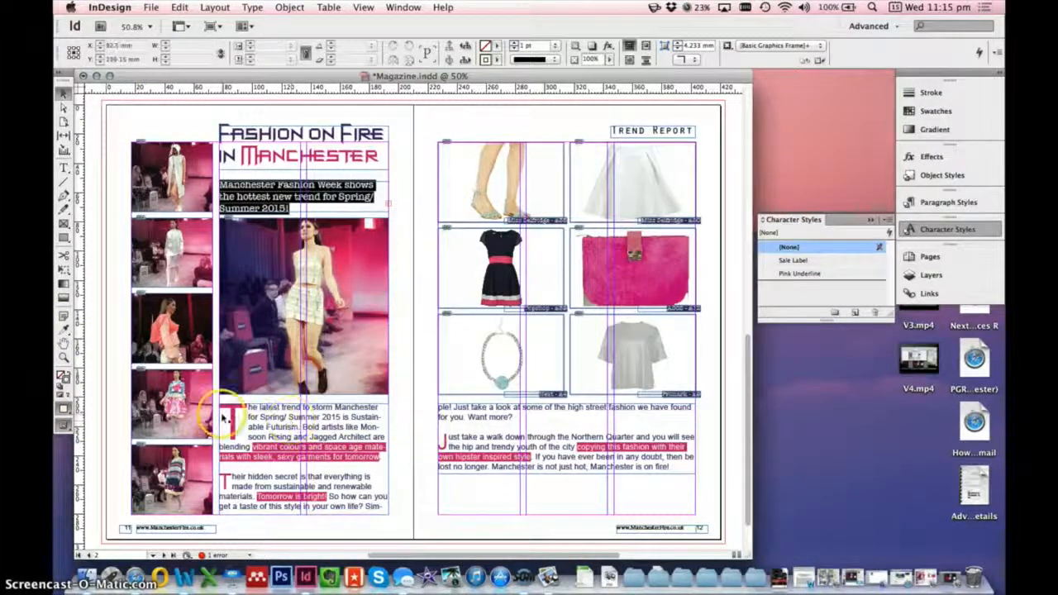
# Show the spread in preview mode and move the "Fashion on Fire in Manchester" headline slightly down, closer to the intro text
pyautogui.click(468, 413)
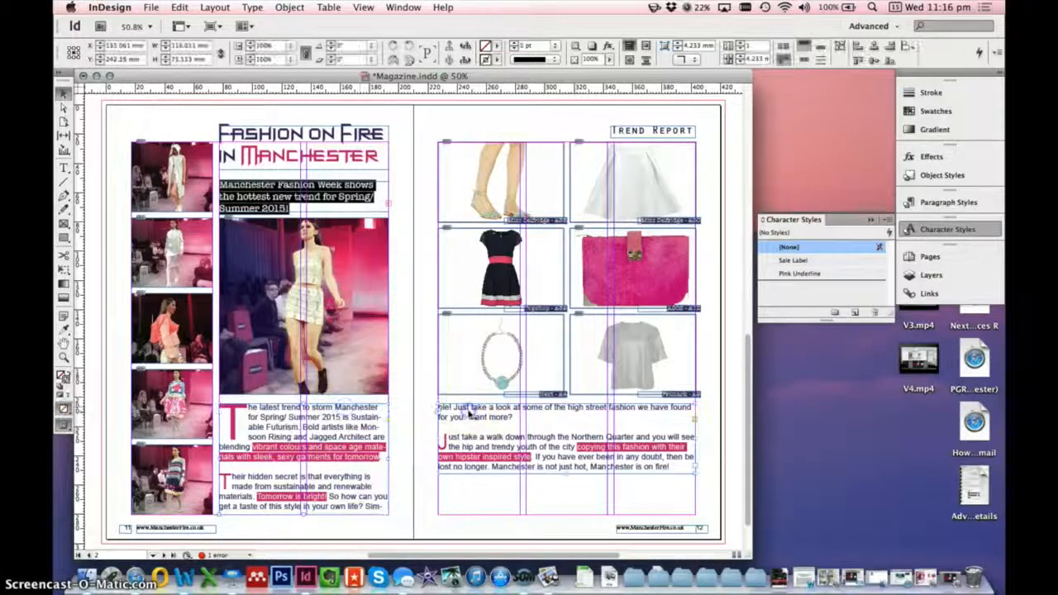
pyautogui.click(478, 505)
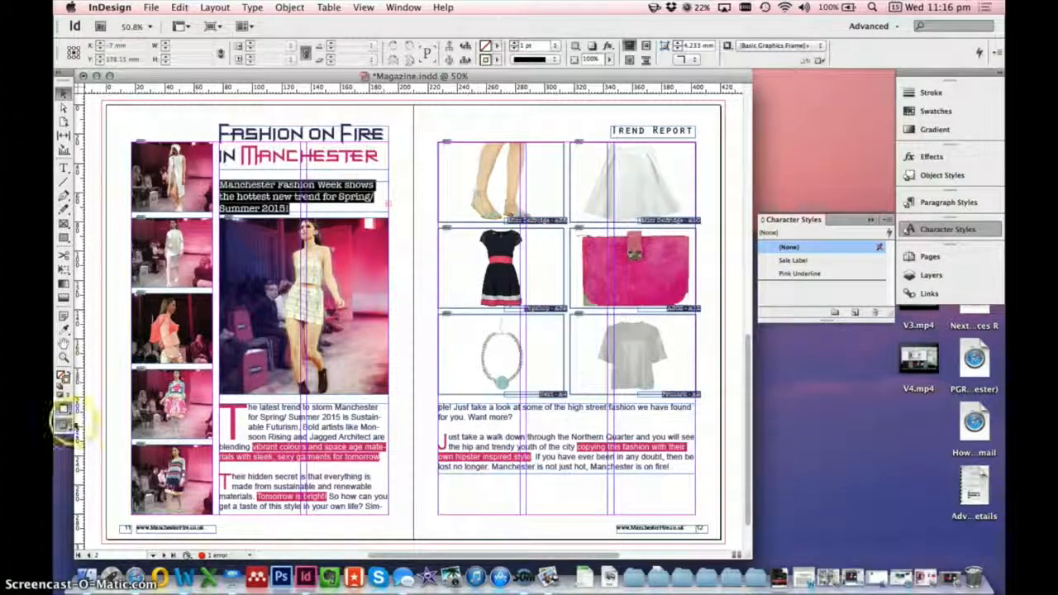
pyautogui.click(64, 426)
pyautogui.click(95, 432)
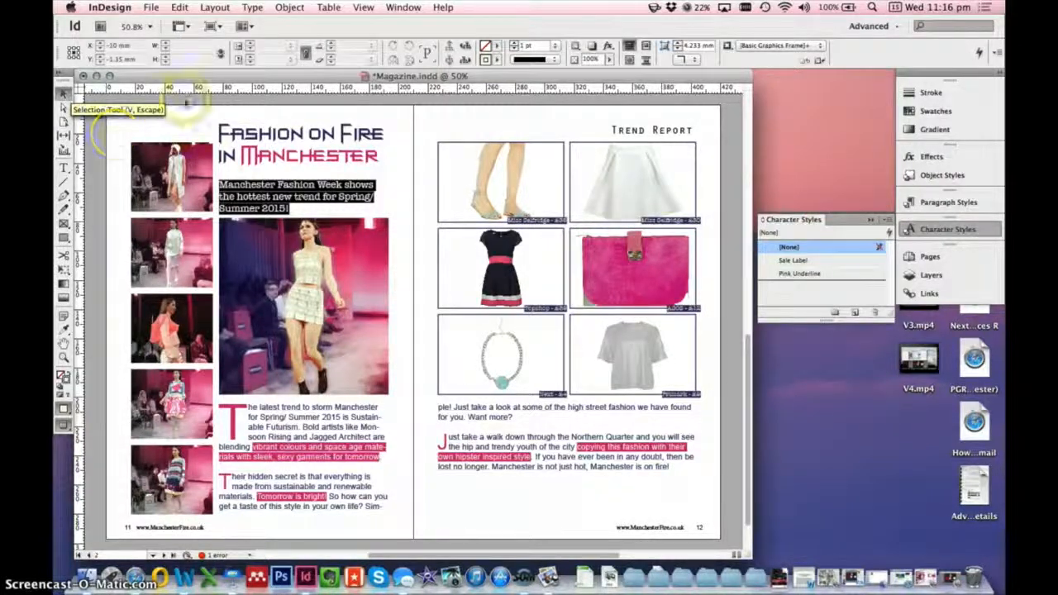
pyautogui.click(302, 179)
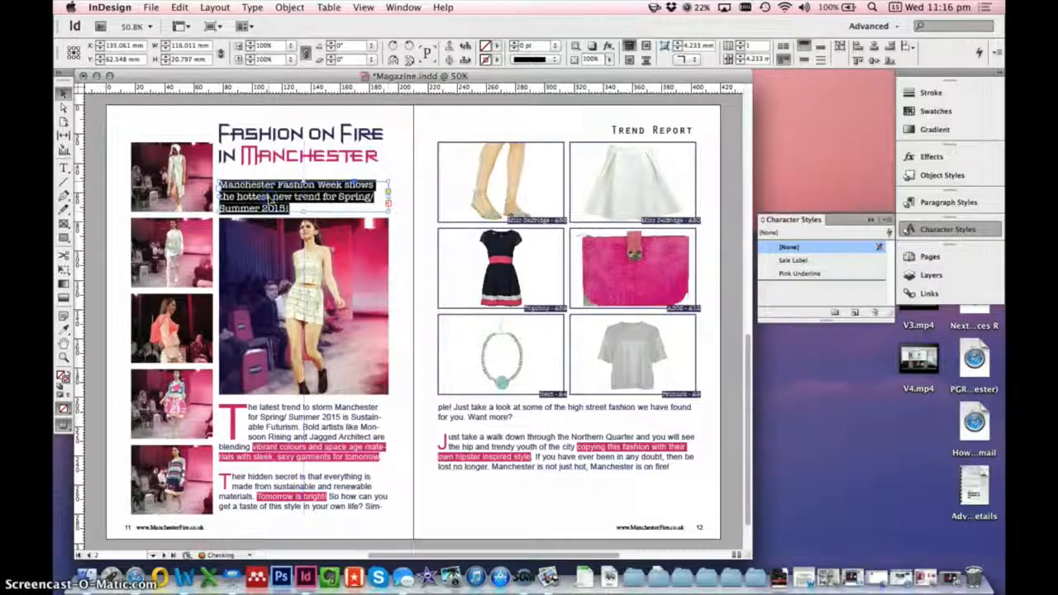
pyautogui.moveTo(268, 199); pyautogui.dragTo(293, 157)
pyautogui.click(375, 125)
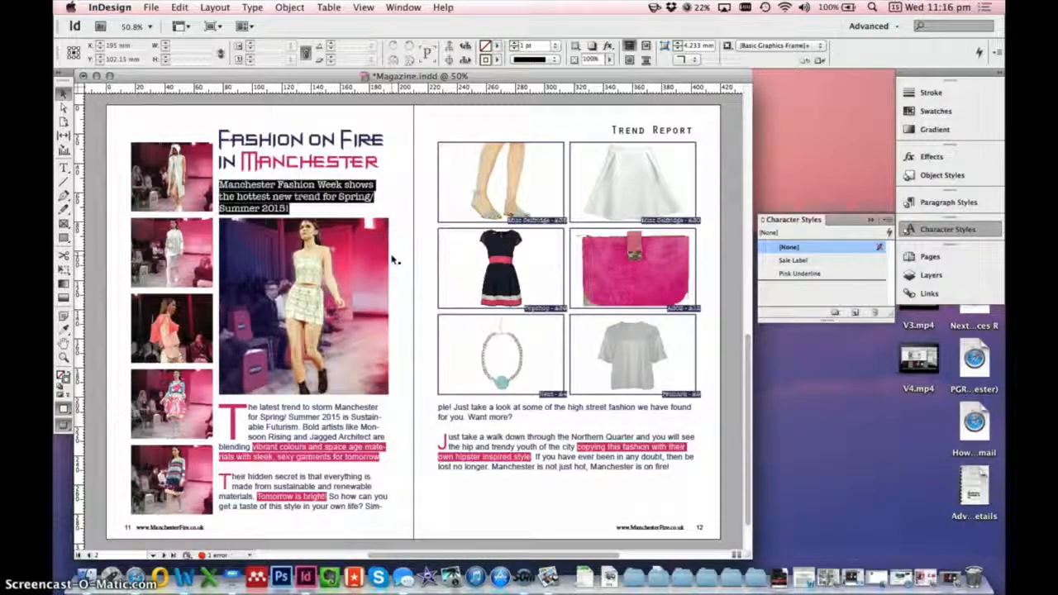
# Move the "Trend Report" heading slightly down towards the product images and right-align its text
pyautogui.moveTo(676, 130); pyautogui.dragTo(671, 136)
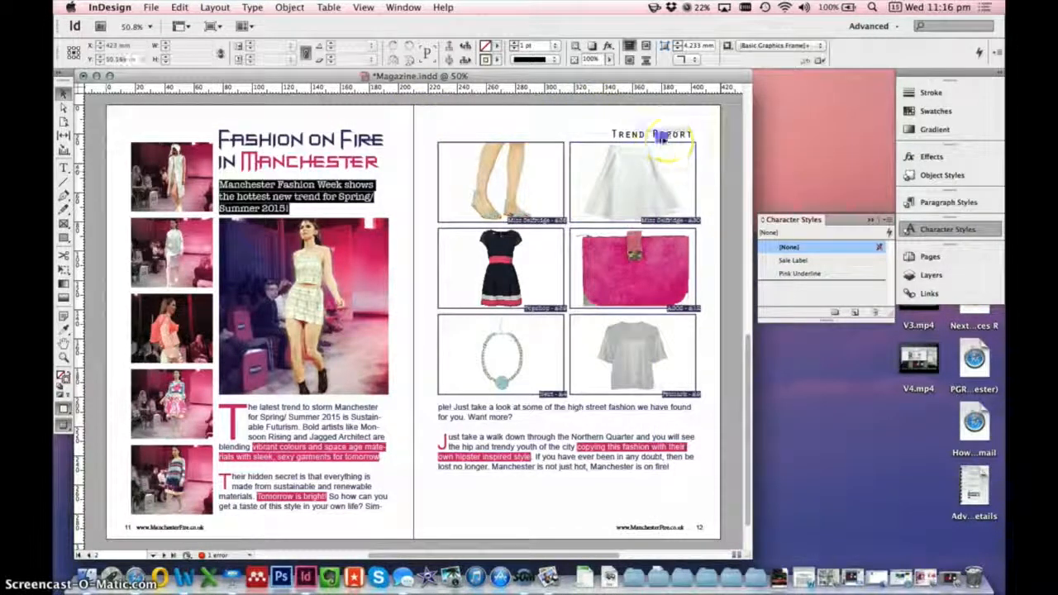
pyautogui.click(661, 134)
pyautogui.click(62, 166)
pyautogui.click(663, 124)
pyautogui.click(636, 136)
pyautogui.click(120, 46)
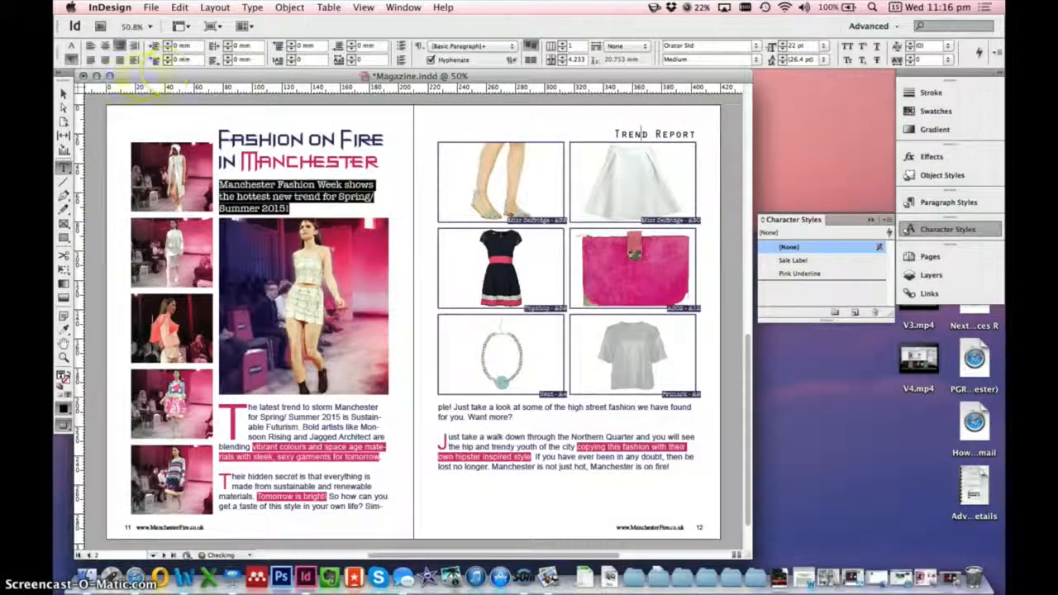
pyautogui.click(63, 92)
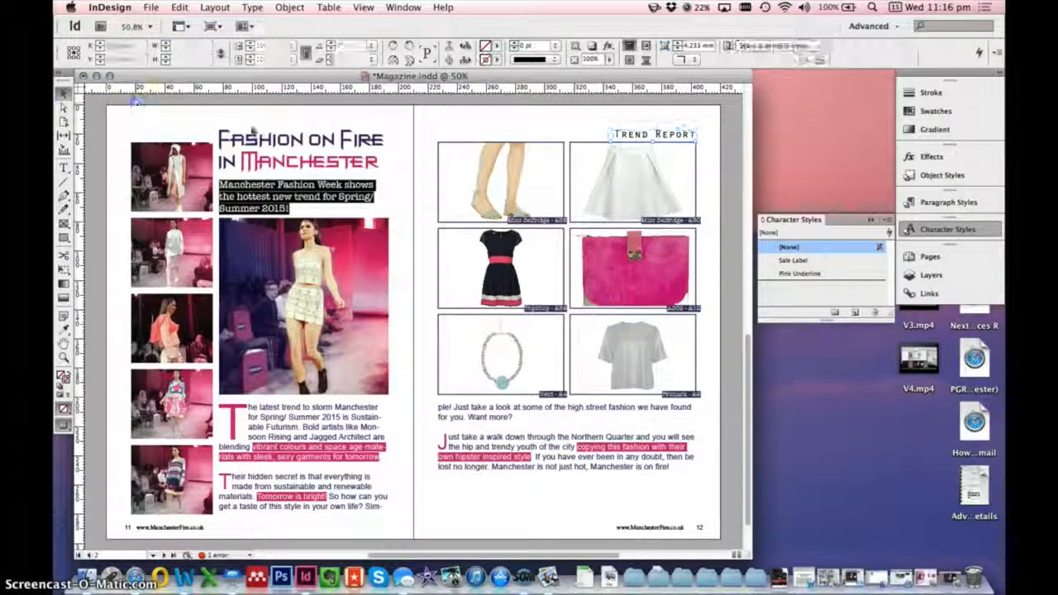
# Return the spread from preview to normal view with frames and guides shown
pyautogui.click(377, 446)
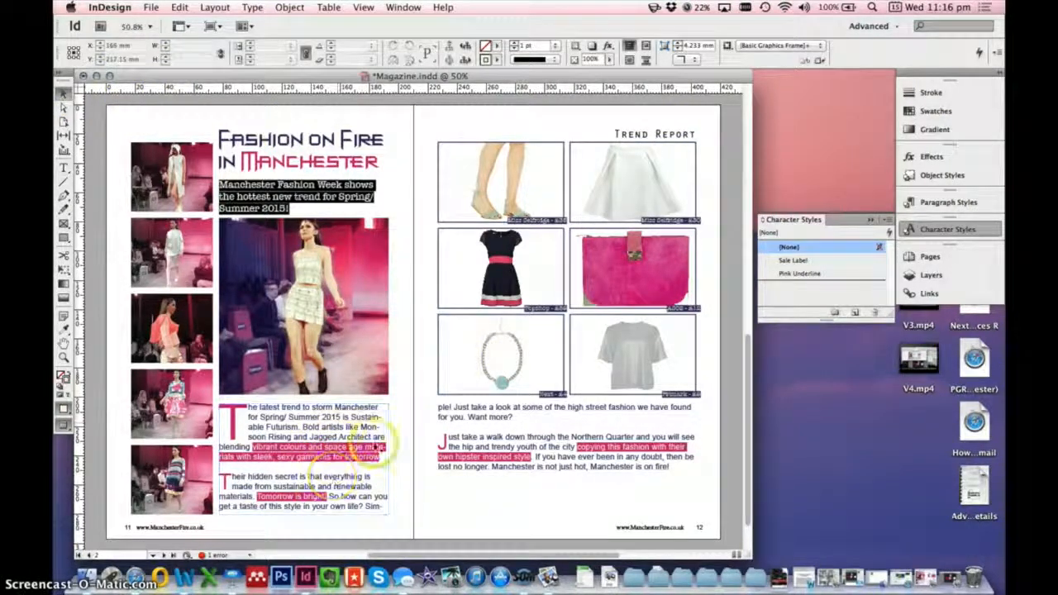
pyautogui.click(63, 168)
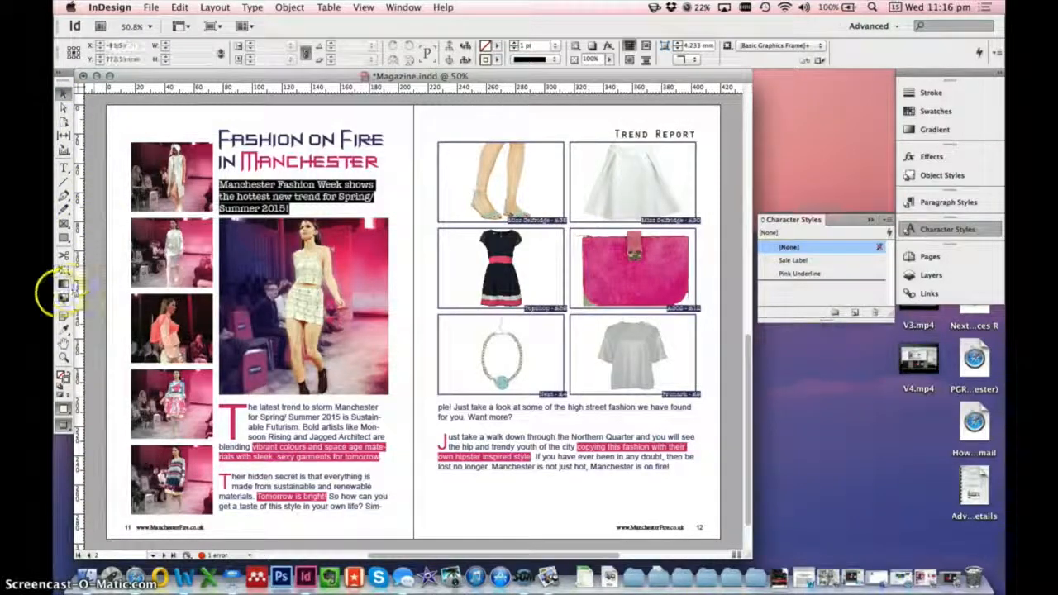
pyautogui.moveTo(62, 427); pyautogui.dragTo(95, 431)
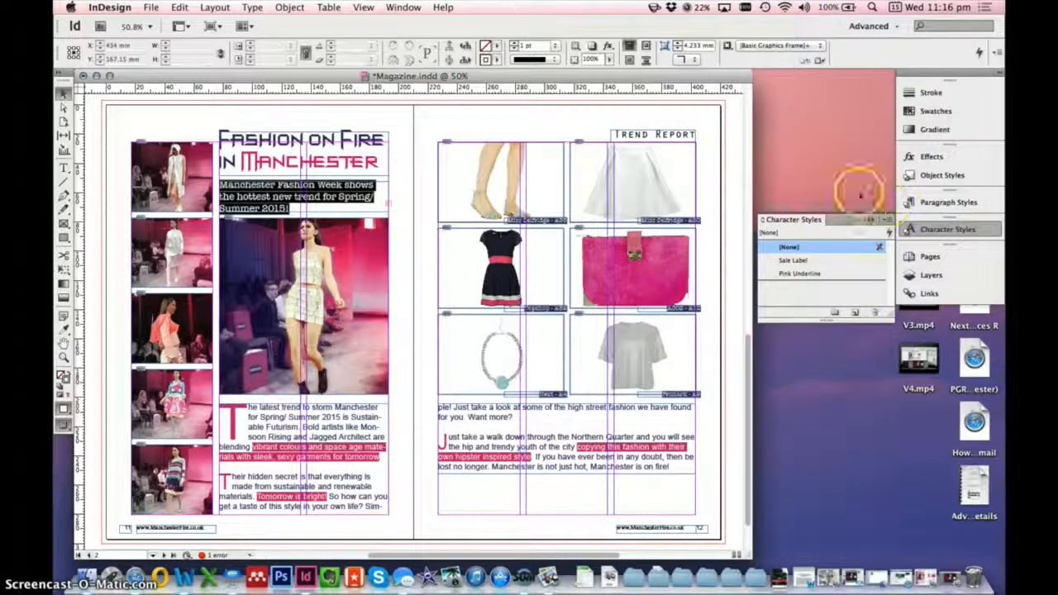
# Rename Layer 1 as Text
pyautogui.click(922, 275)
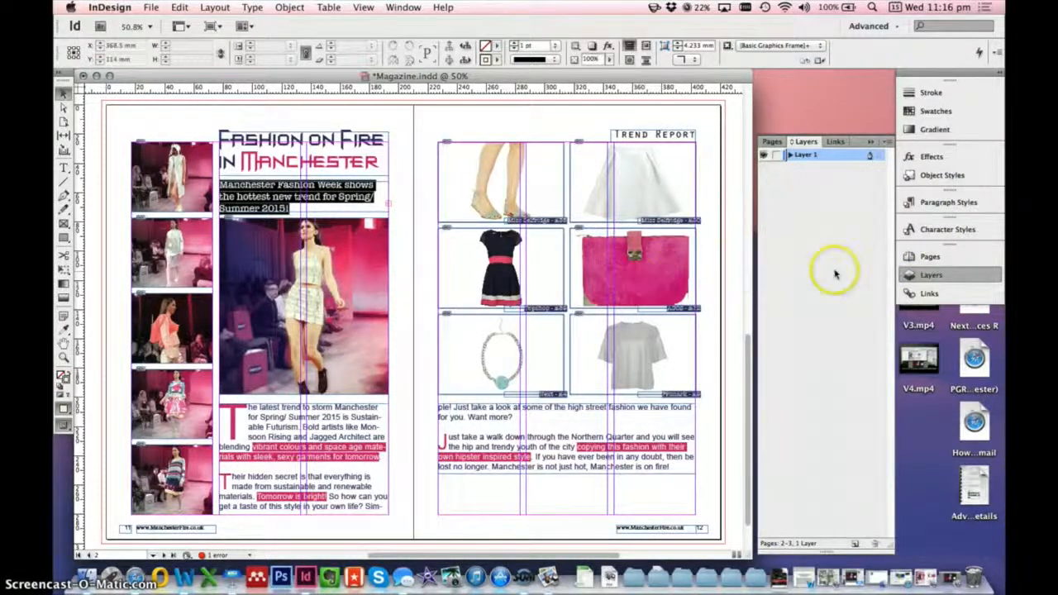
pyautogui.doubleClick(806, 157)
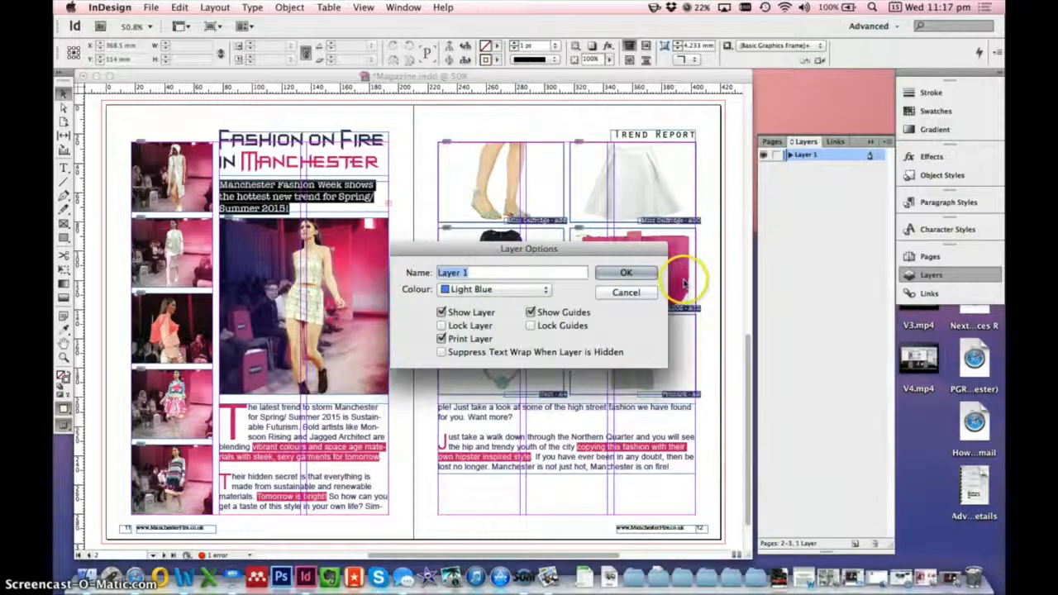
pyautogui.click(632, 294)
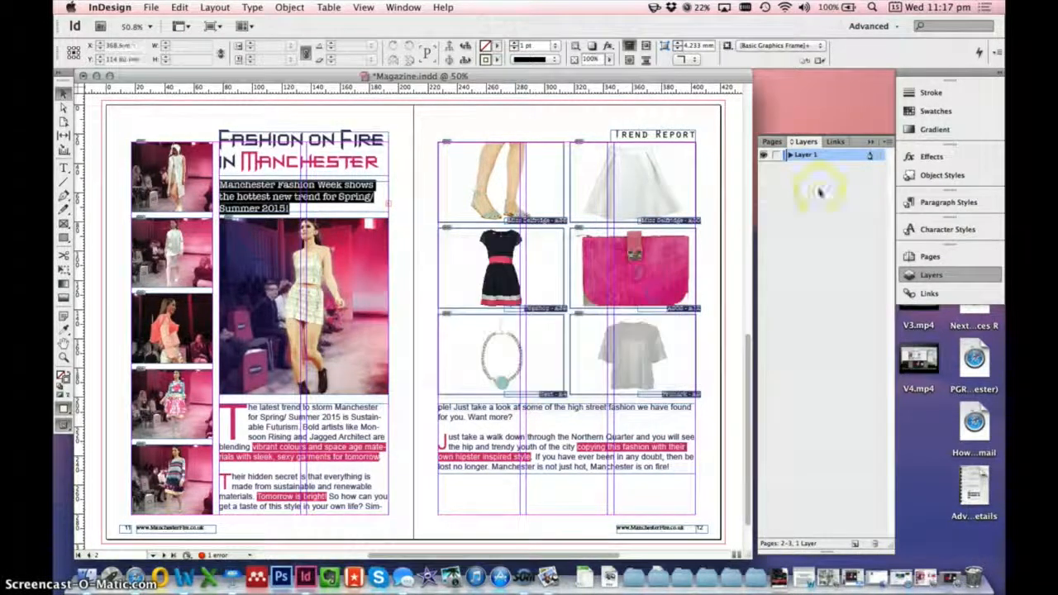
pyautogui.doubleClick(806, 157)
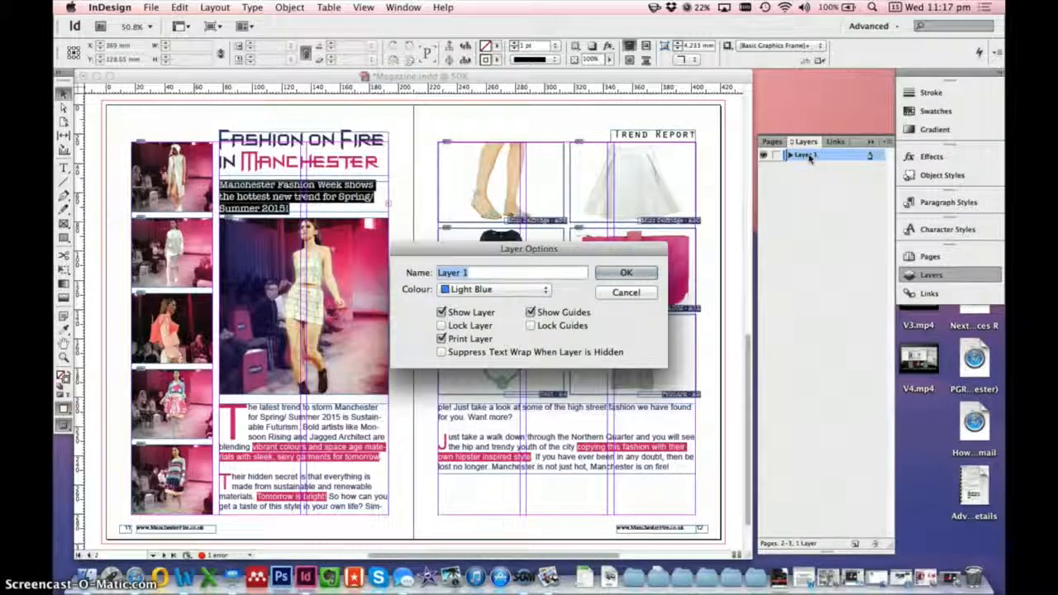
pyautogui.write('ext')
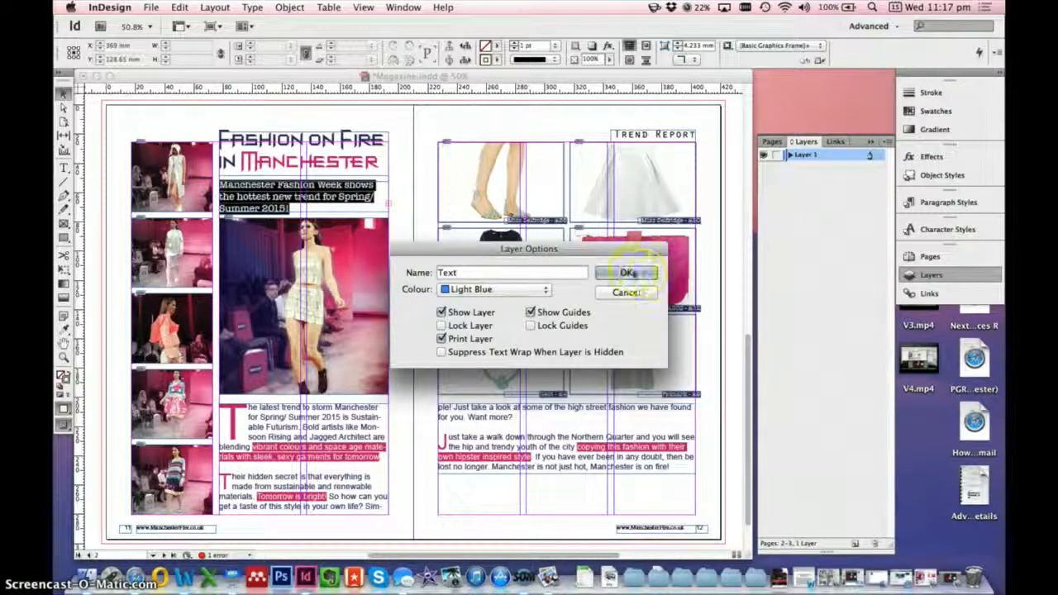
pyautogui.click(626, 273)
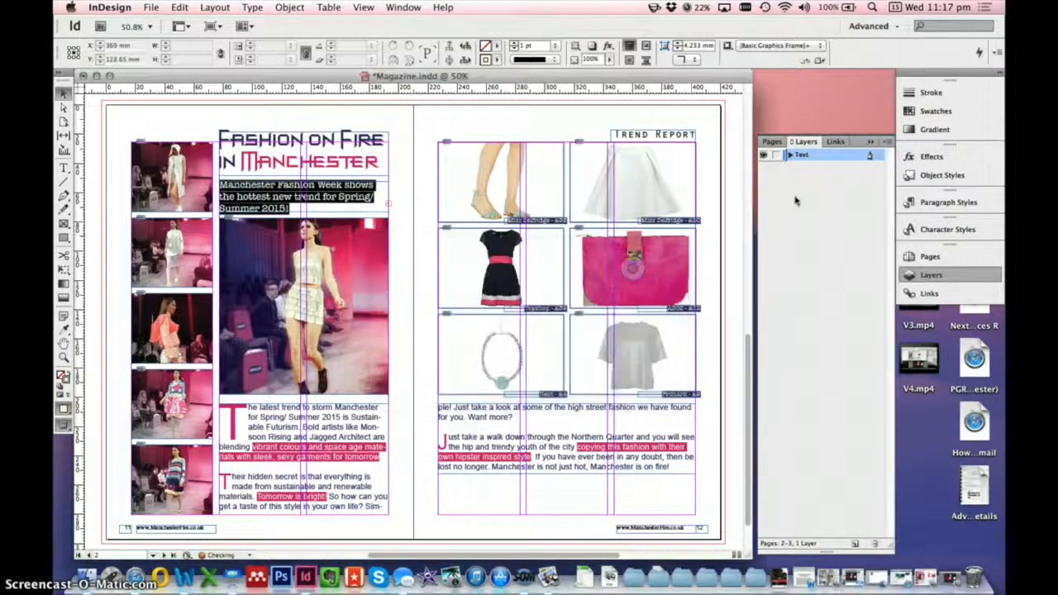
# Create a new layer above the Text layer and name it Graphics
pyautogui.click(856, 546)
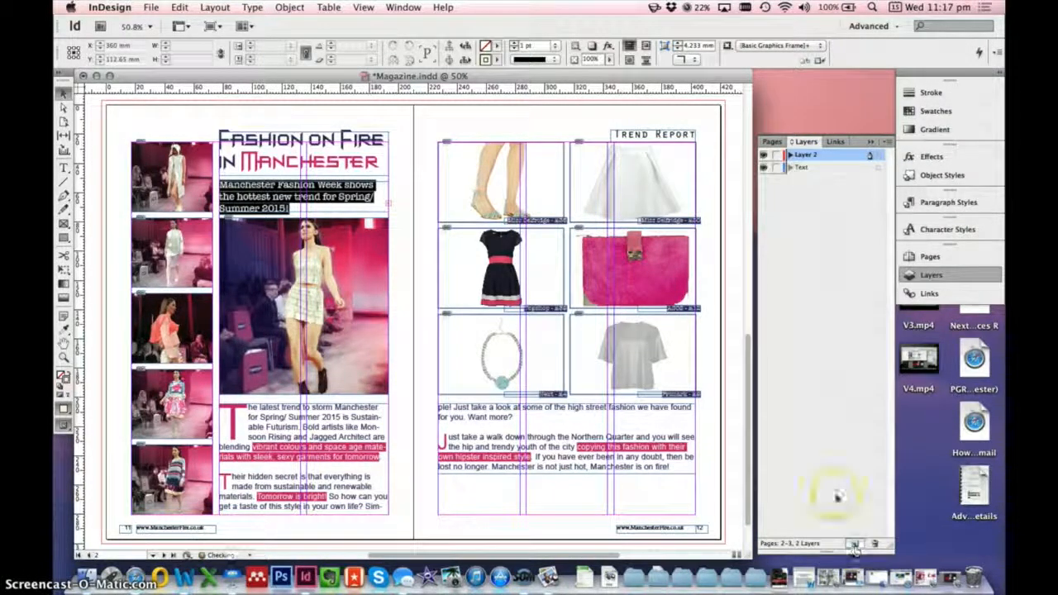
pyautogui.doubleClick(806, 157)
pyautogui.write('Graphics')
pyautogui.press('Return')
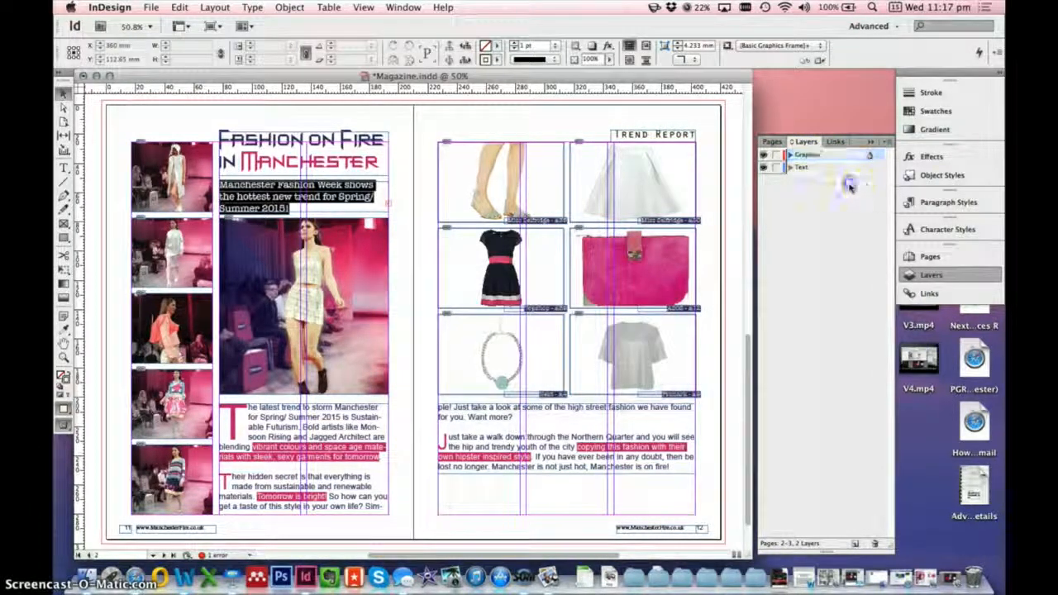
# Move the five IMG runway photos from the Text layer to the Graphics layer and check them by toggling the layer's visibility
pyautogui.click(791, 167)
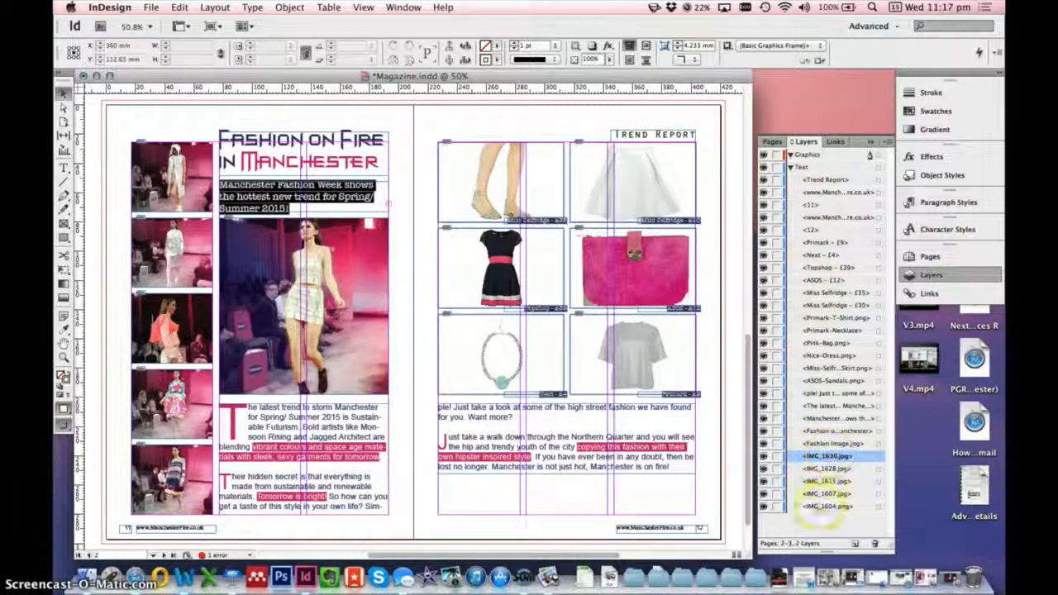
pyautogui.keyDown('shift'); pyautogui.click(827, 507); pyautogui.keyUp('shift')
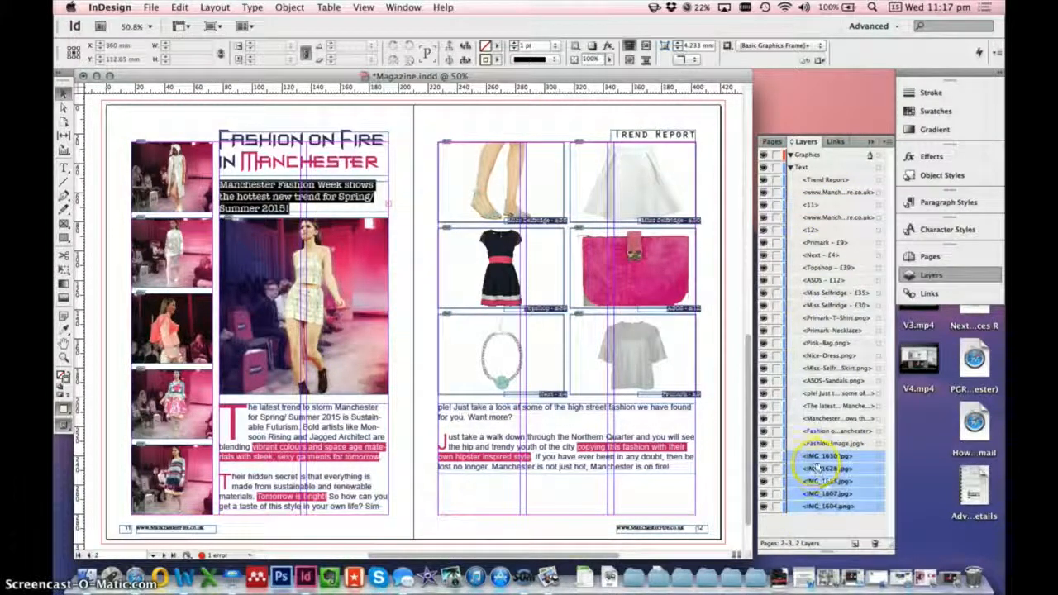
pyautogui.moveTo(815, 463); pyautogui.dragTo(816, 156)
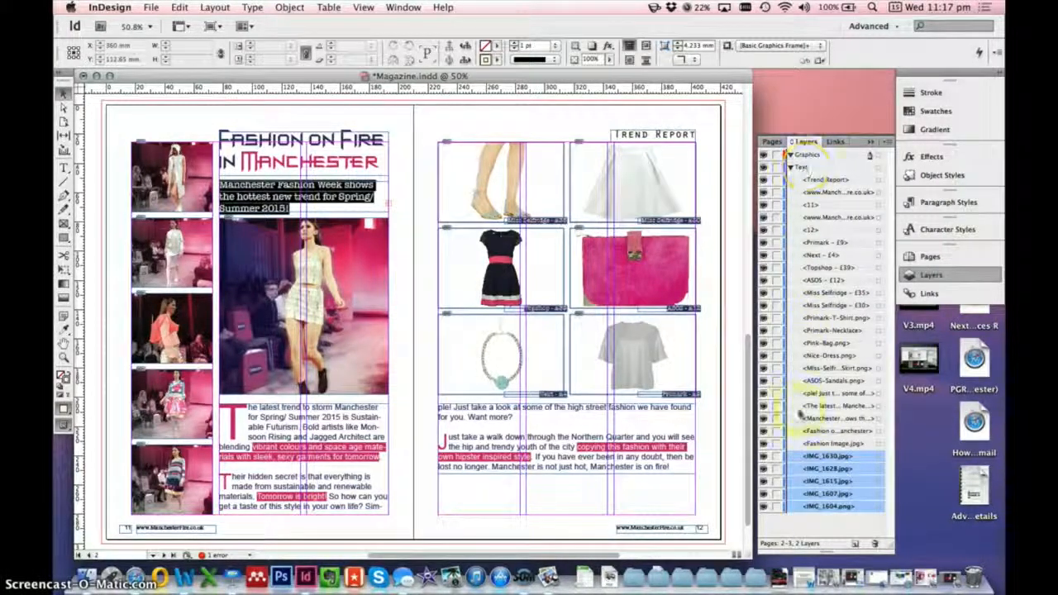
pyautogui.moveTo(815, 455); pyautogui.dragTo(809, 163)
pyautogui.click(803, 180)
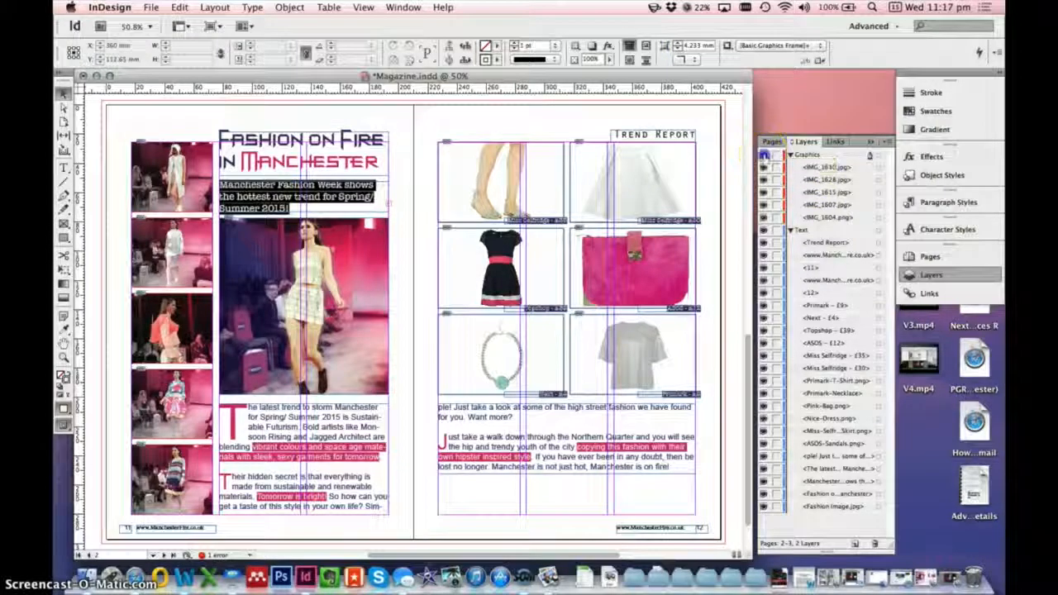
pyautogui.click(763, 155)
pyautogui.click(763, 156)
pyautogui.click(763, 155)
pyautogui.click(763, 155)
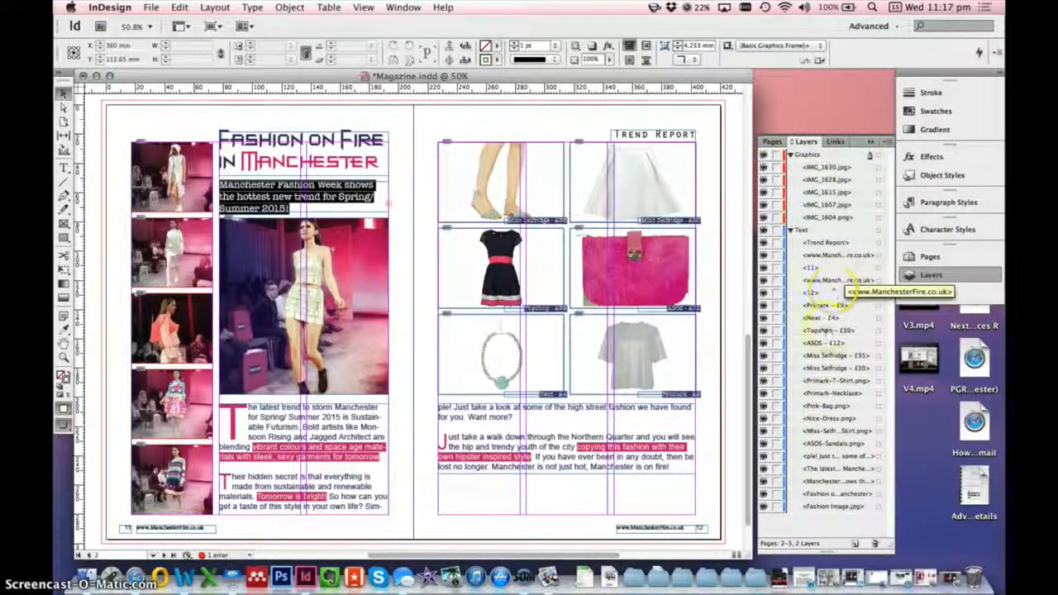
# Move the six product images, Primark-T-Shirt.png through ASOS-Sandals.png, to the Graphics layer and check them by toggling its visibility
pyautogui.click(822, 380)
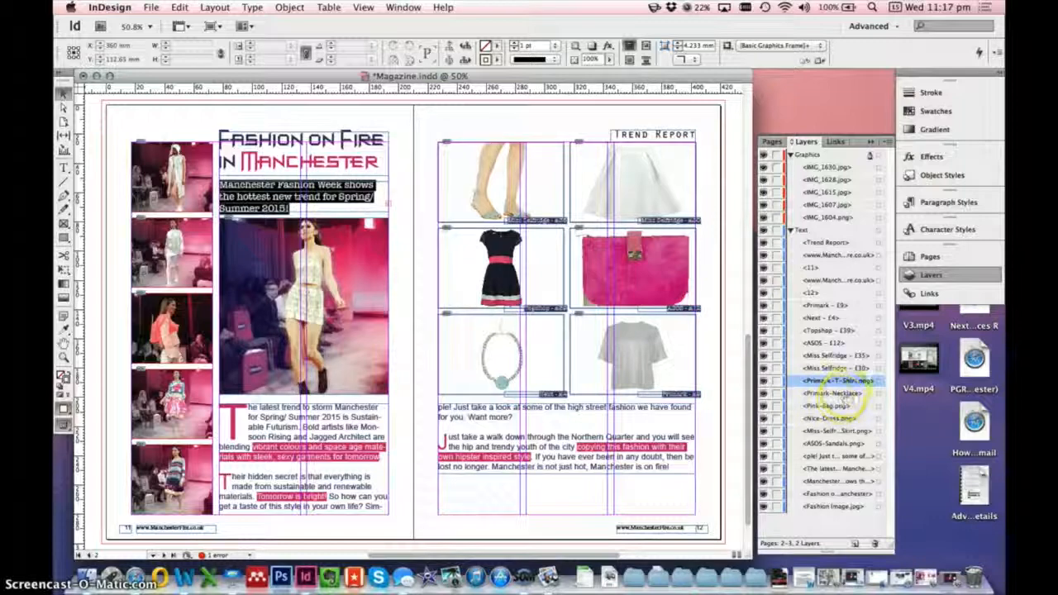
pyautogui.keyDown('shift'); pyautogui.click(817, 444); pyautogui.keyUp('shift')
pyautogui.moveTo(826, 422); pyautogui.dragTo(826, 230)
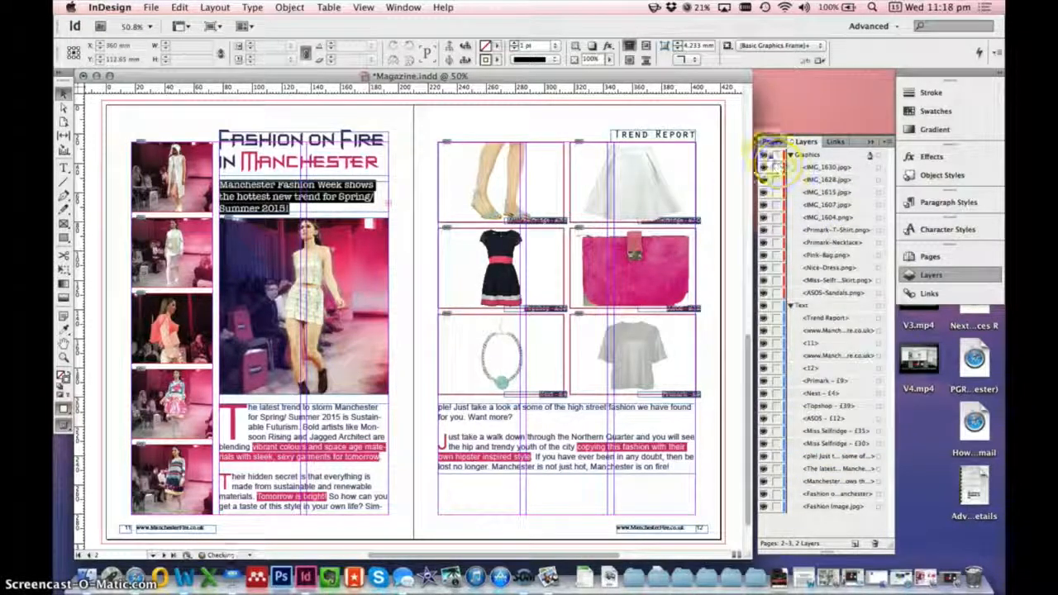
pyautogui.click(764, 155)
pyautogui.click(764, 155)
pyautogui.click(764, 156)
pyautogui.click(764, 155)
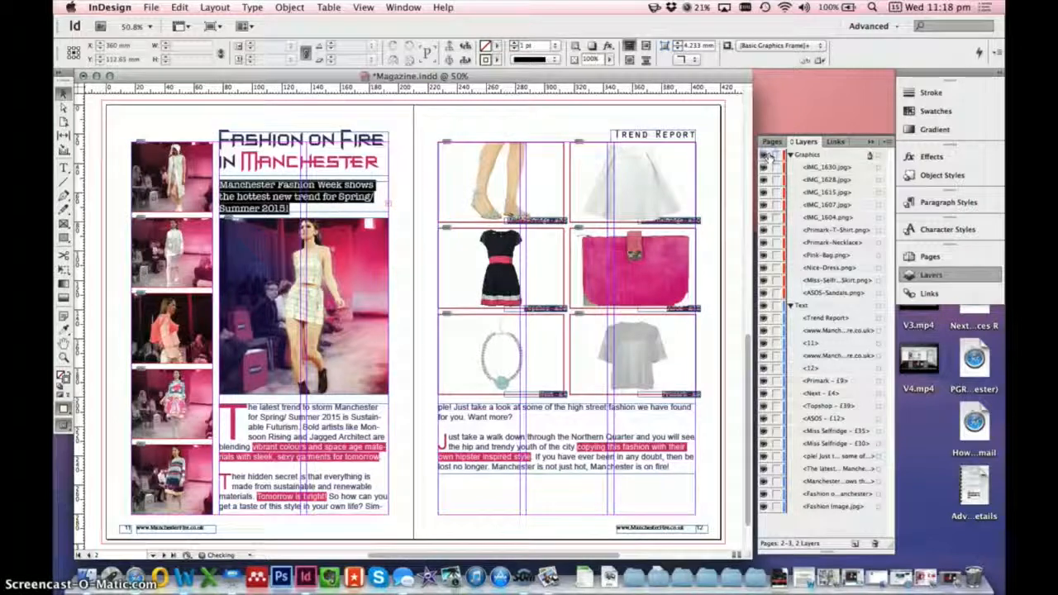
# Identify Fashion Image.jpg by toggling its visibility and move it from the Text layer to the Graphics layer
pyautogui.click(764, 506)
pyautogui.click(763, 507)
pyautogui.click(818, 507)
pyautogui.moveTo(818, 508); pyautogui.dragTo(822, 304)
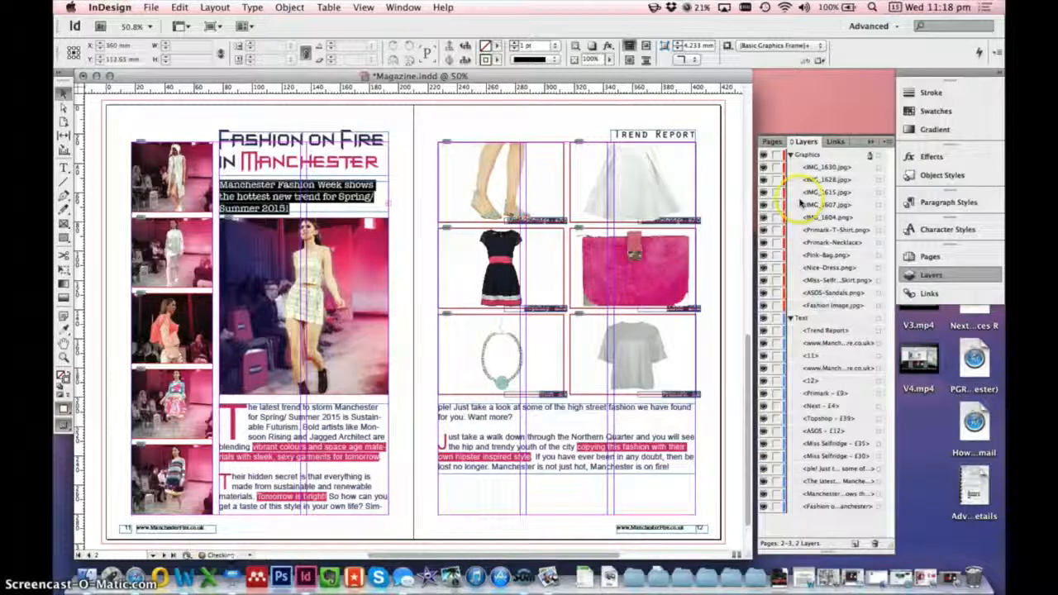
# Check the Graphics layer's contents by hiding and showing the layer, then collapse both the Graphics and Text layers
pyautogui.click(763, 154)
pyautogui.click(764, 154)
pyautogui.click(764, 154)
pyautogui.click(764, 155)
pyautogui.click(764, 154)
pyautogui.click(763, 155)
pyautogui.click(790, 156)
pyautogui.click(791, 167)
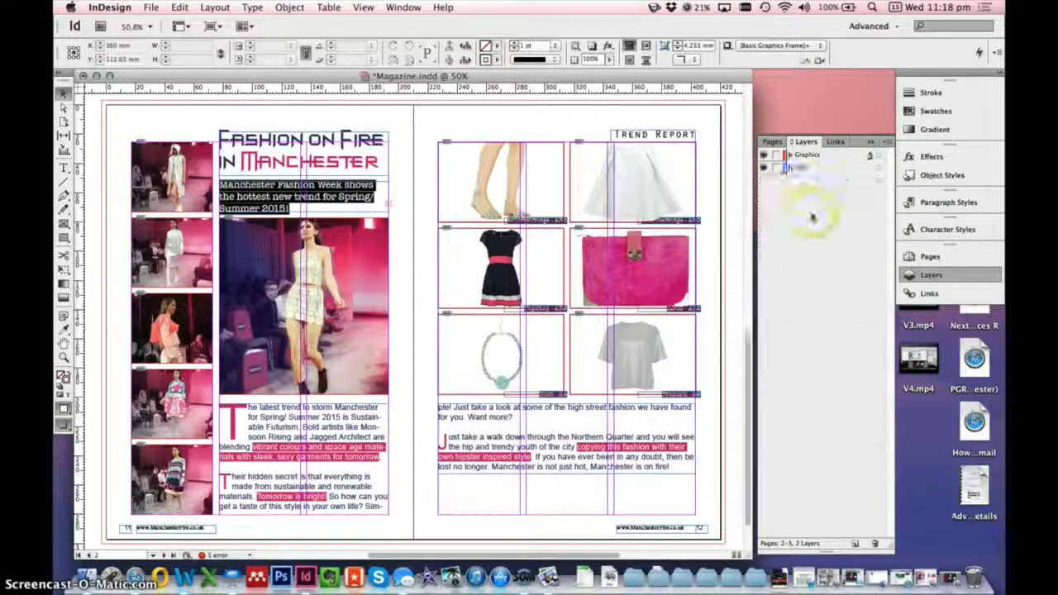
# Create a new layer, place it below the Text layer and name it Backgrounds
pyautogui.click(856, 543)
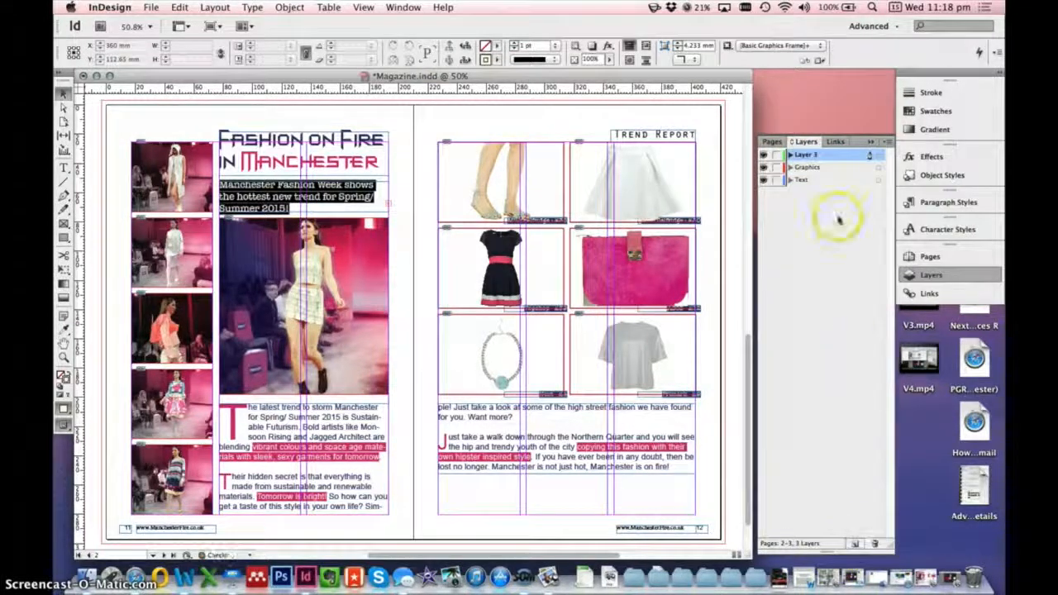
pyautogui.moveTo(790, 183); pyautogui.dragTo(790, 187)
pyautogui.doubleClick(795, 181)
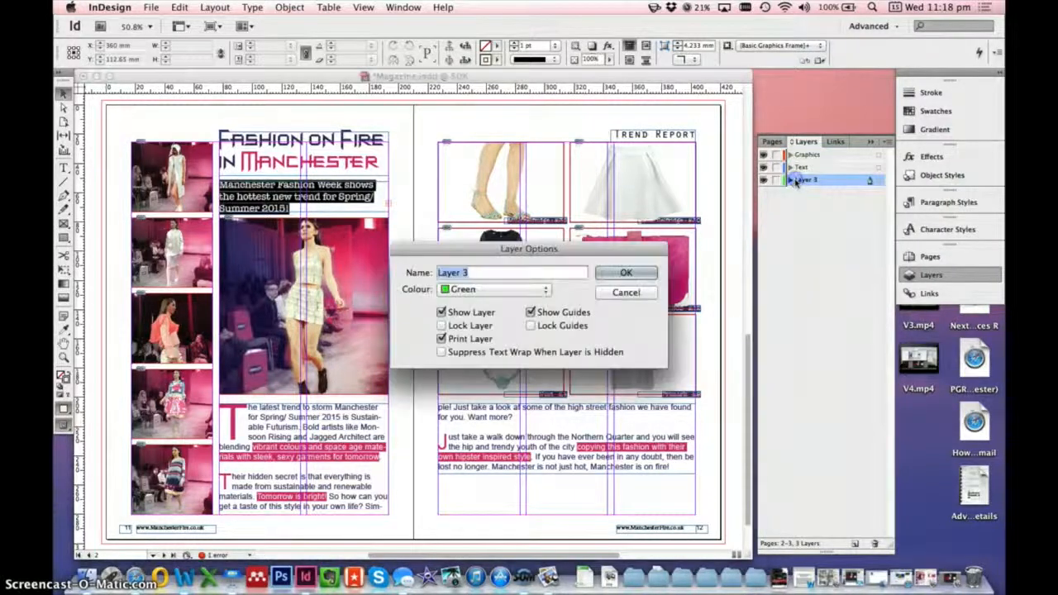
pyautogui.write('Bockgrounds')
pyautogui.press('Return')
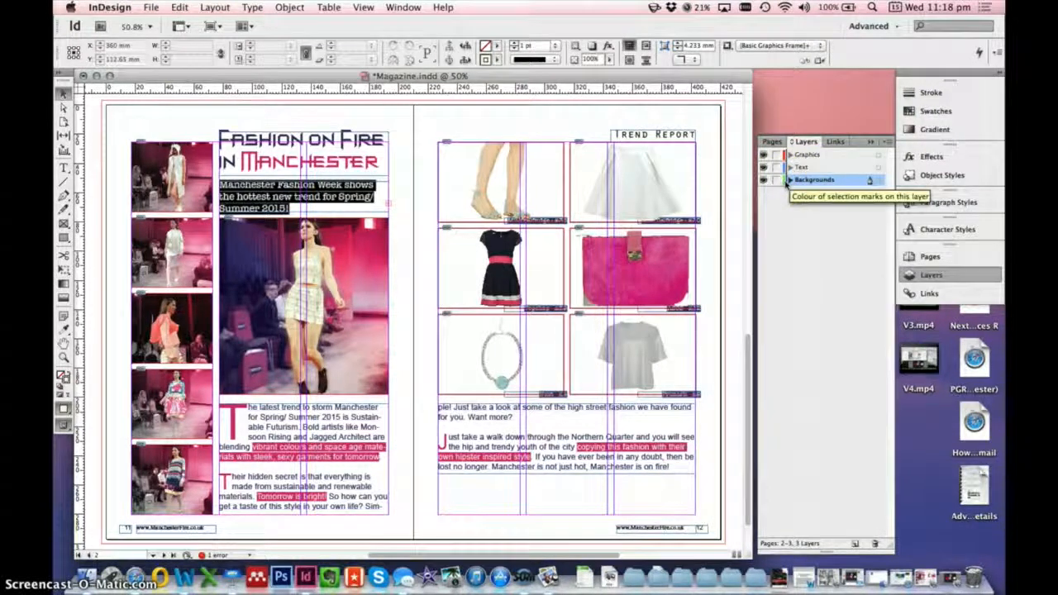
# Move the Text layer above the Graphics layer and make the Backgrounds layer active
pyautogui.click(787, 181)
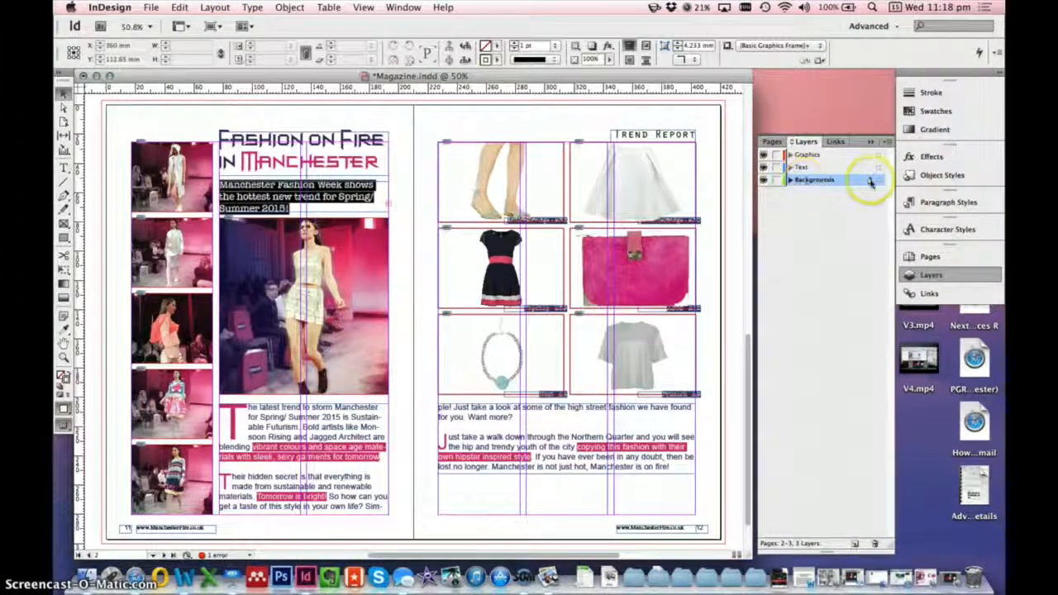
pyautogui.click(786, 223)
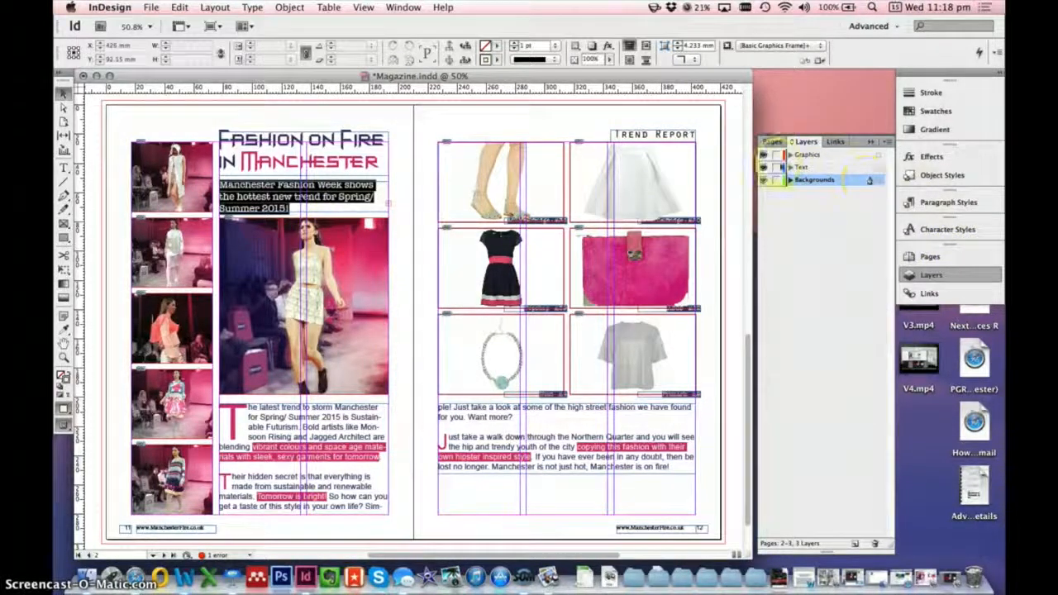
pyautogui.click(819, 169)
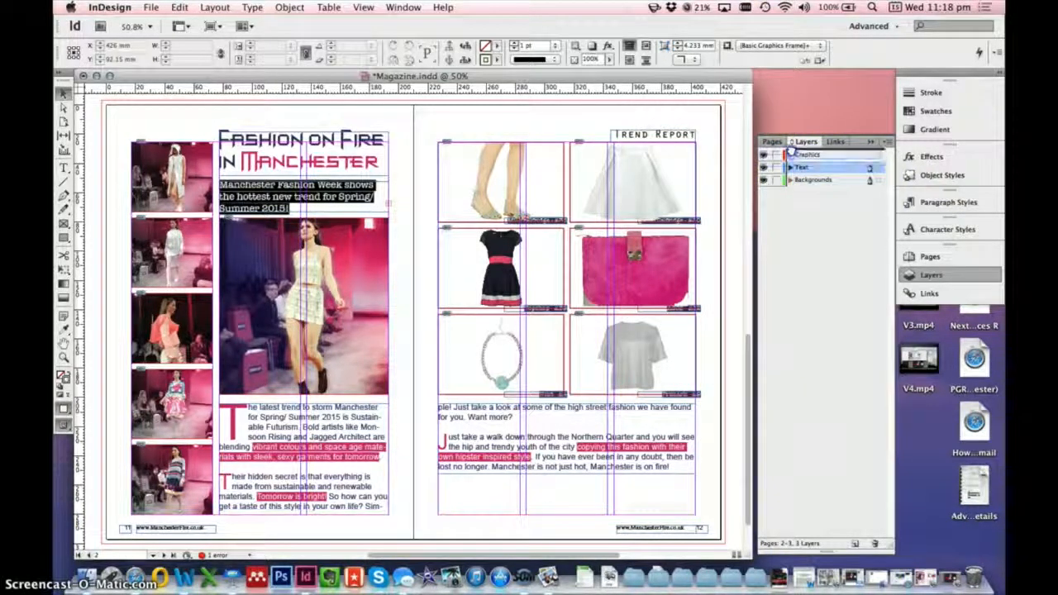
pyautogui.moveTo(792, 154); pyautogui.dragTo(790, 151)
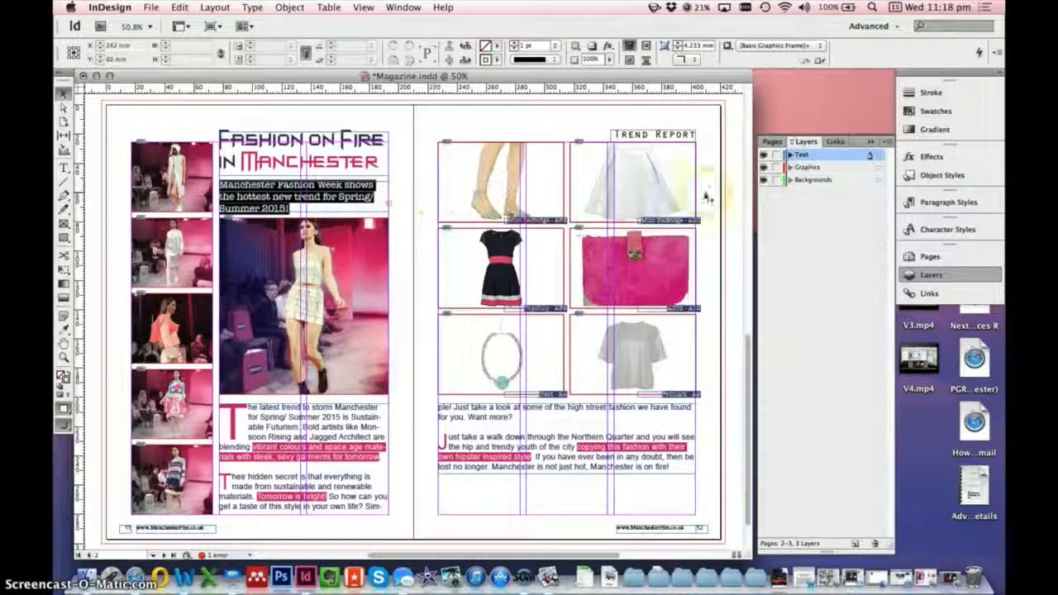
pyautogui.click(806, 179)
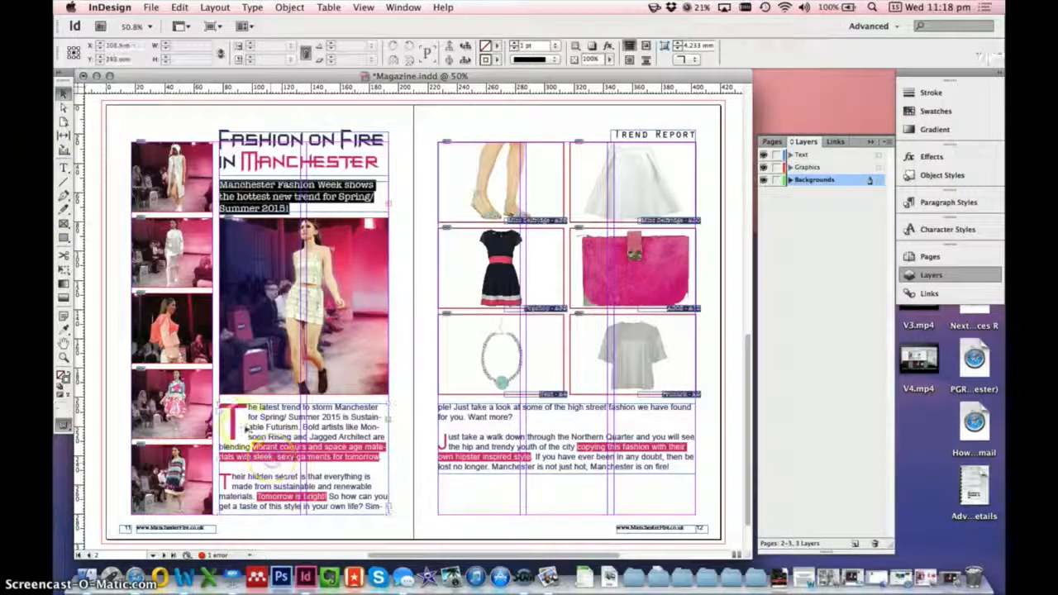
# Shrink the body text frame on page 11 to about 92.5 × 59.5 mm and shift it slightly down within its column
pyautogui.click(233, 413)
pyautogui.moveTo(220, 405)
pyautogui.mouseDown()
pyautogui.moveTo(253, 425)
pyautogui.moveTo(228, 404)
pyautogui.mouseUp()
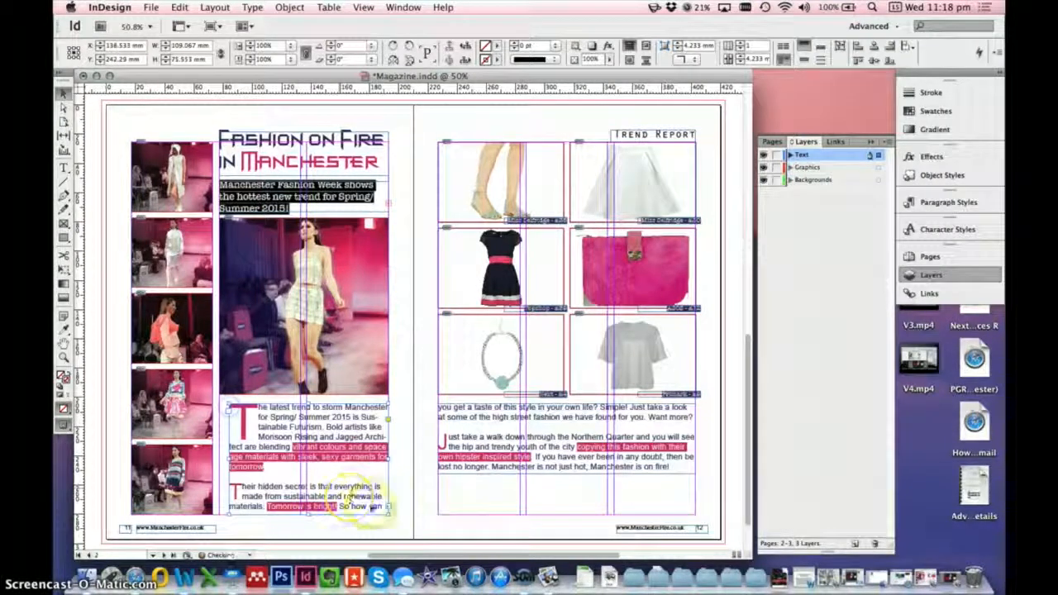
pyautogui.moveTo(384, 508); pyautogui.dragTo(364, 487)
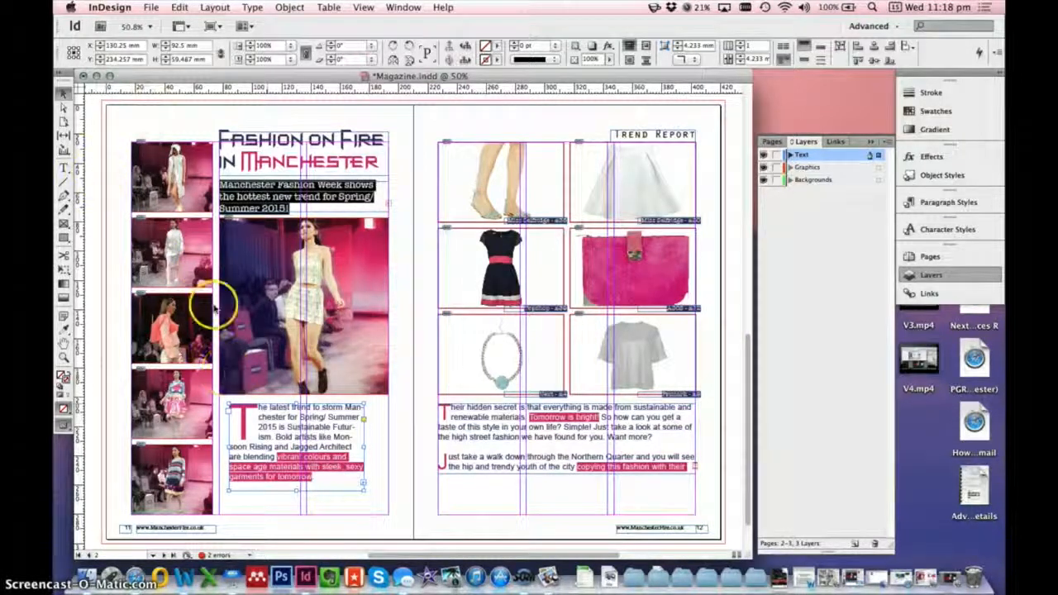
pyautogui.moveTo(279, 420); pyautogui.dragTo(279, 432)
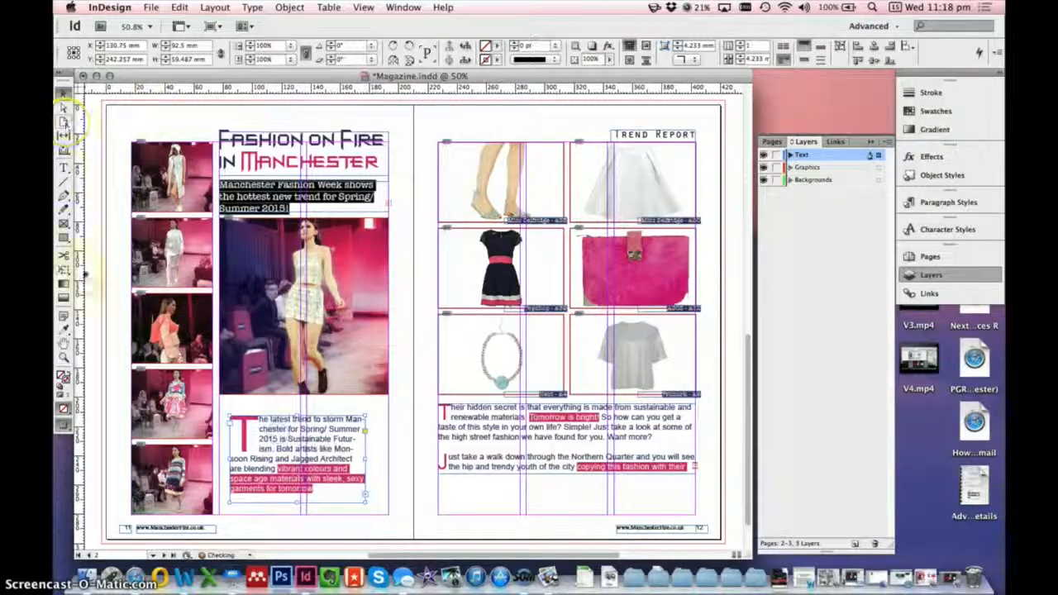
# Draw a rectangle about 116 × 75.5 mm around page 11's body text, colour its stroke R=46 G=36 B=89, and preview the spread
pyautogui.click(62, 225)
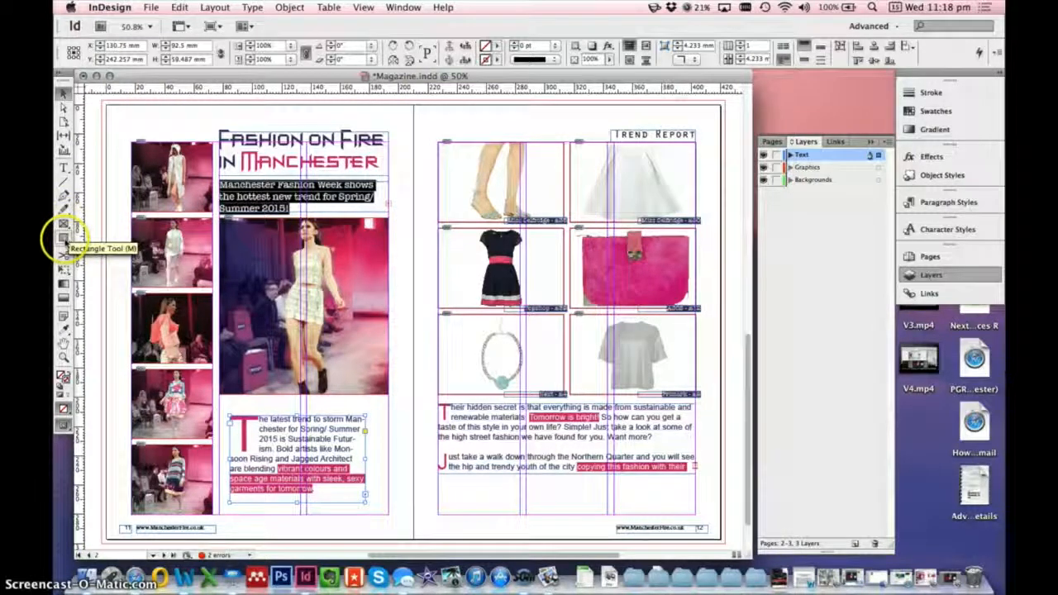
pyautogui.click(63, 239)
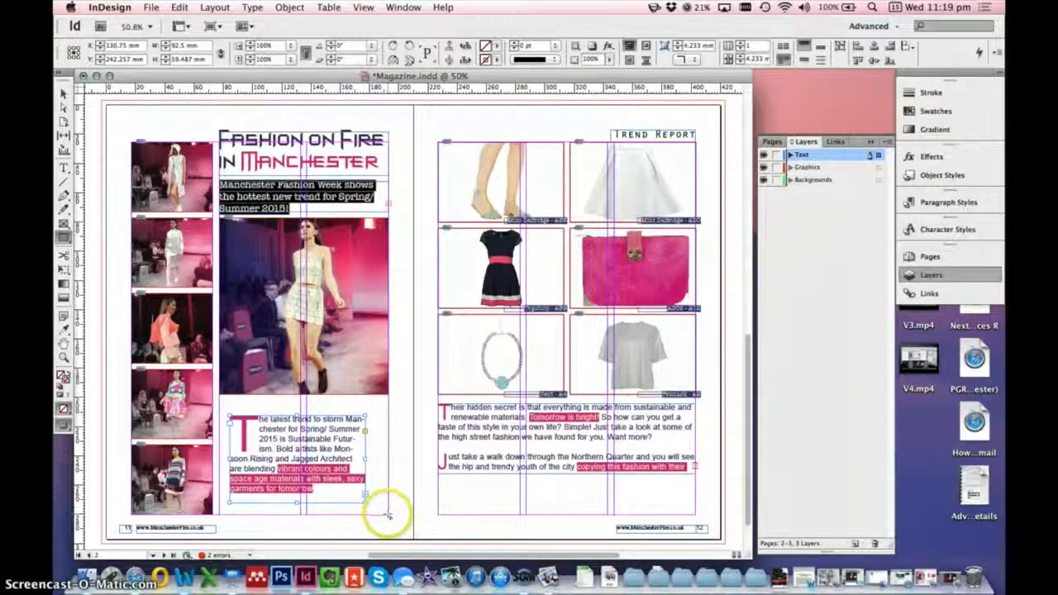
pyautogui.moveTo(386, 514); pyautogui.dragTo(218, 404)
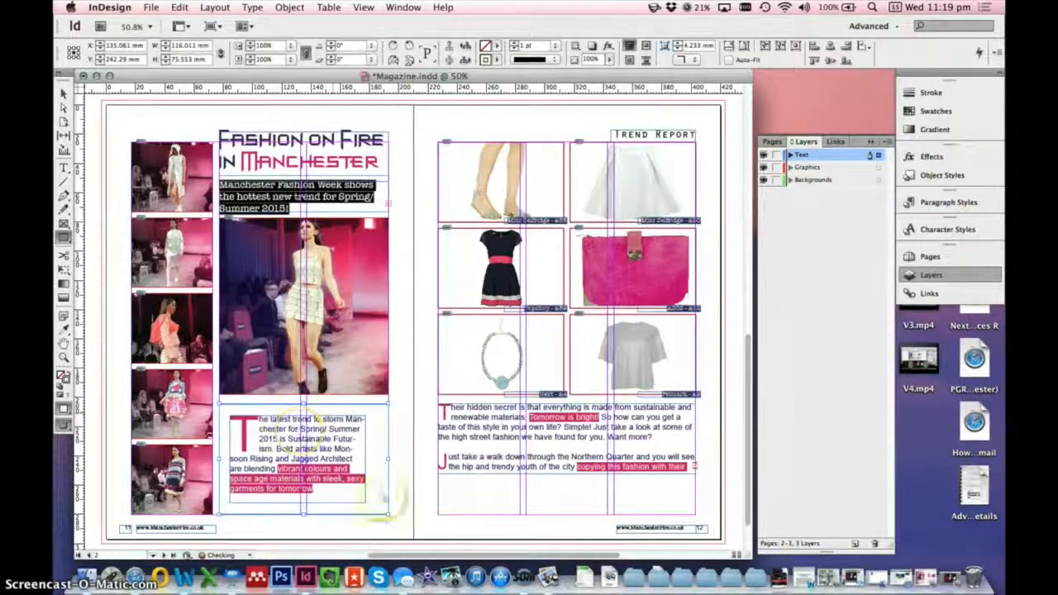
pyautogui.click(496, 61)
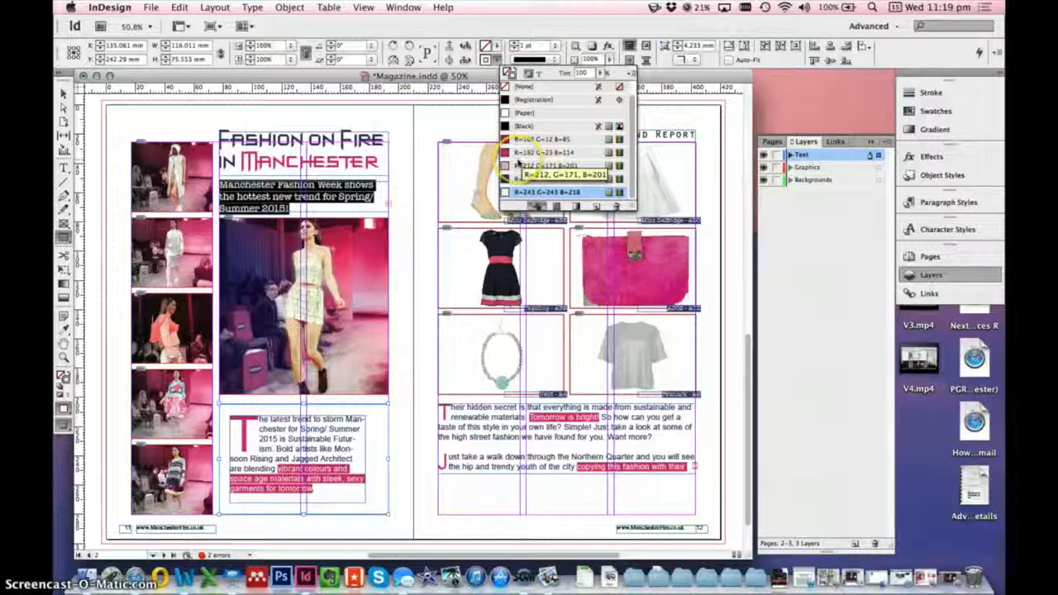
pyautogui.click(534, 180)
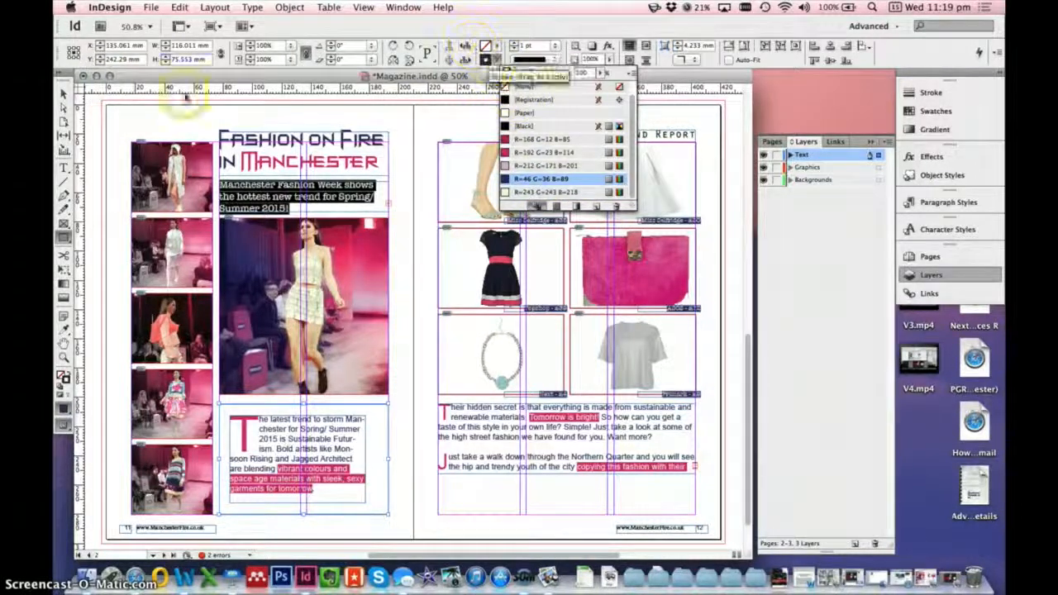
pyautogui.click(64, 94)
pyautogui.click(121, 122)
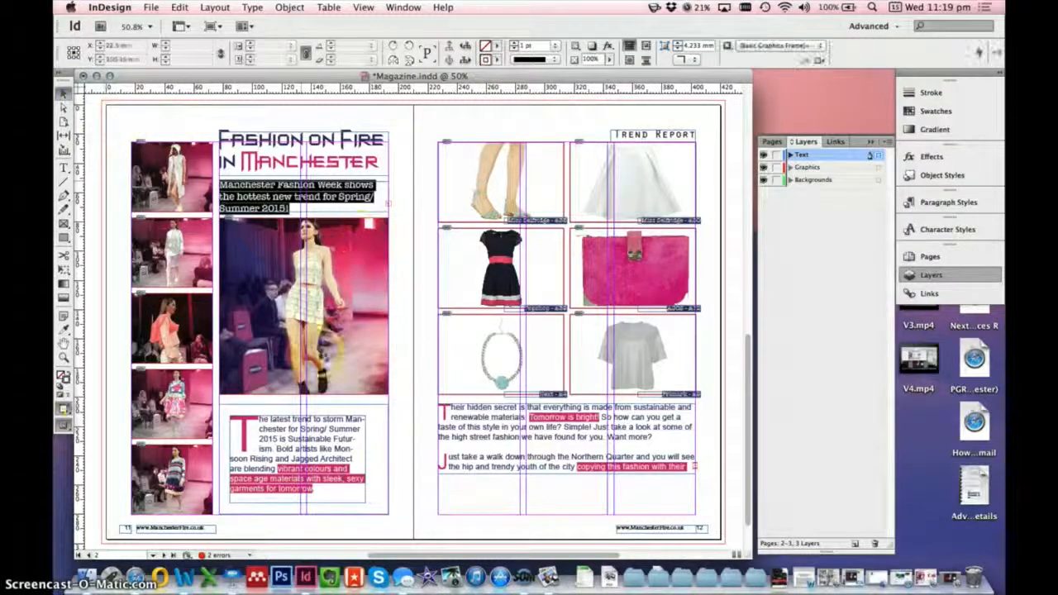
pyautogui.moveTo(63, 424); pyautogui.dragTo(82, 436)
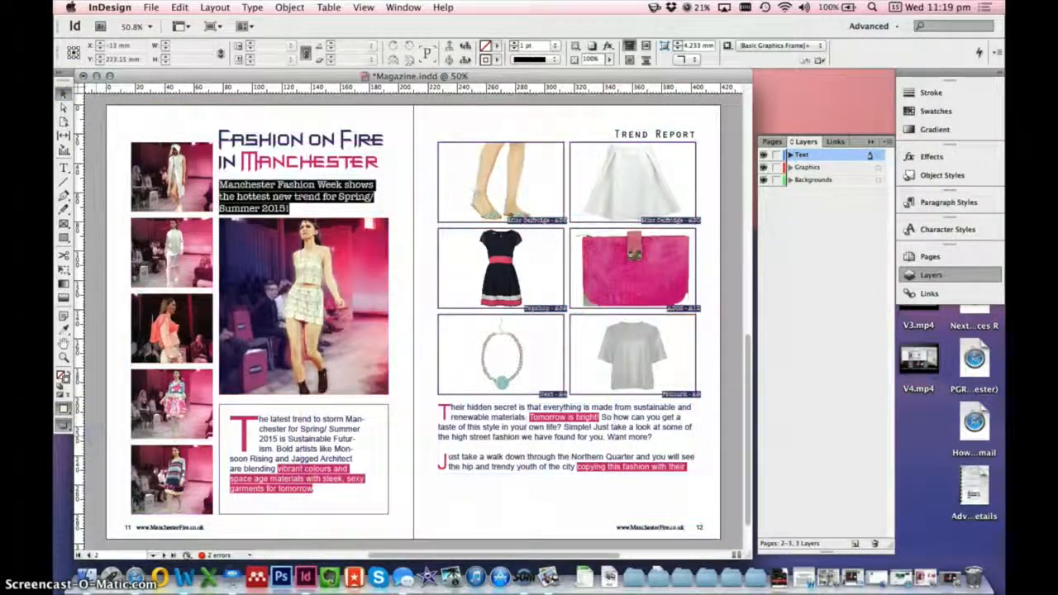
# Set the rectangle's stroke weight to 2 pt and round its corners to 6 mm
pyautogui.click(388, 432)
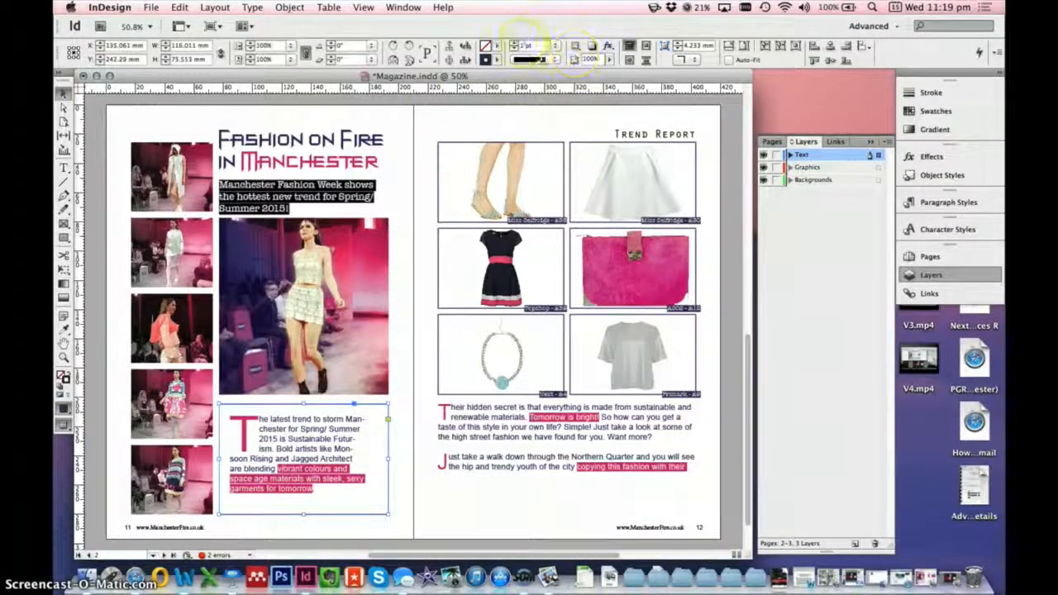
pyautogui.click(514, 45)
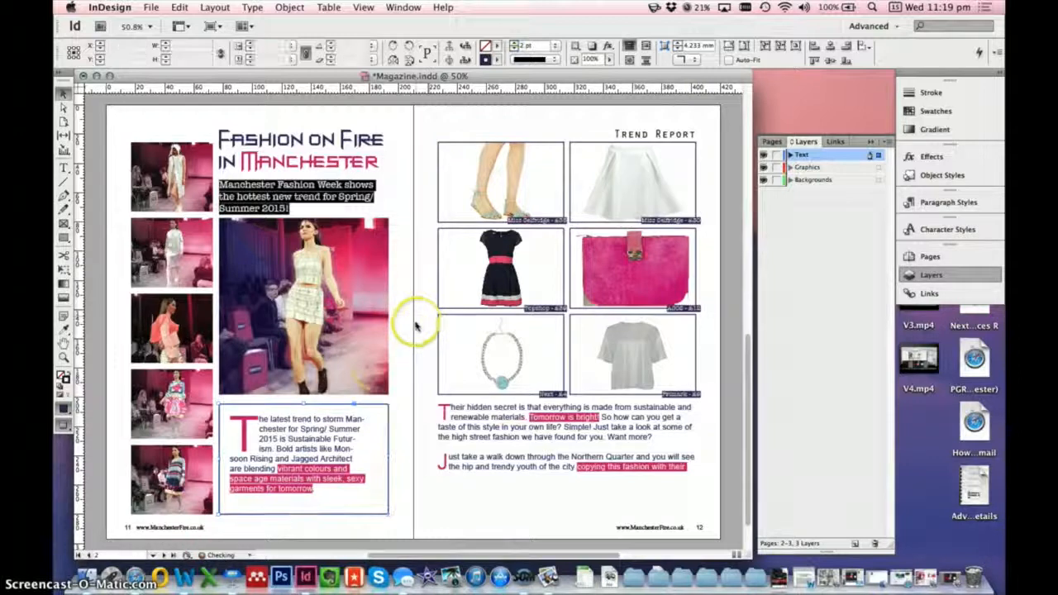
pyautogui.click(376, 438)
pyautogui.click(391, 426)
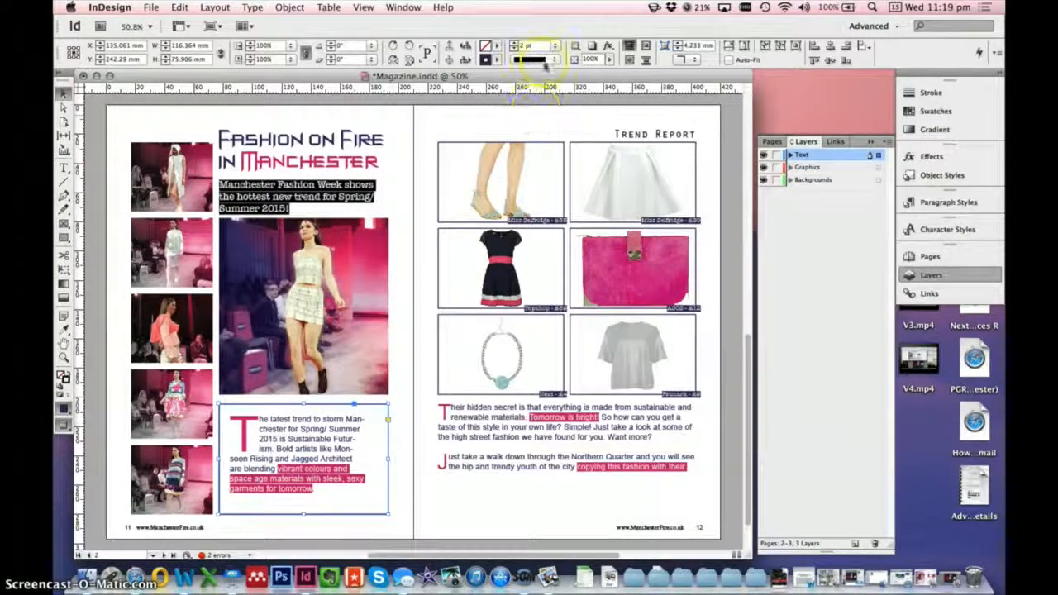
pyautogui.click(554, 60)
pyautogui.click(550, 62)
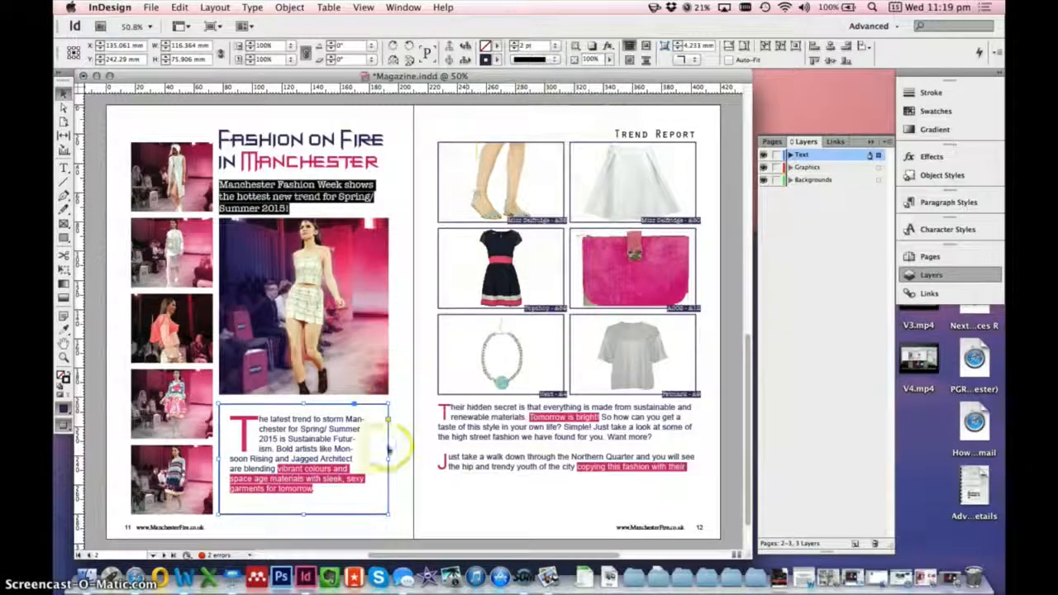
pyautogui.moveTo(384, 405); pyautogui.dragTo(377, 405)
pyautogui.click(372, 425)
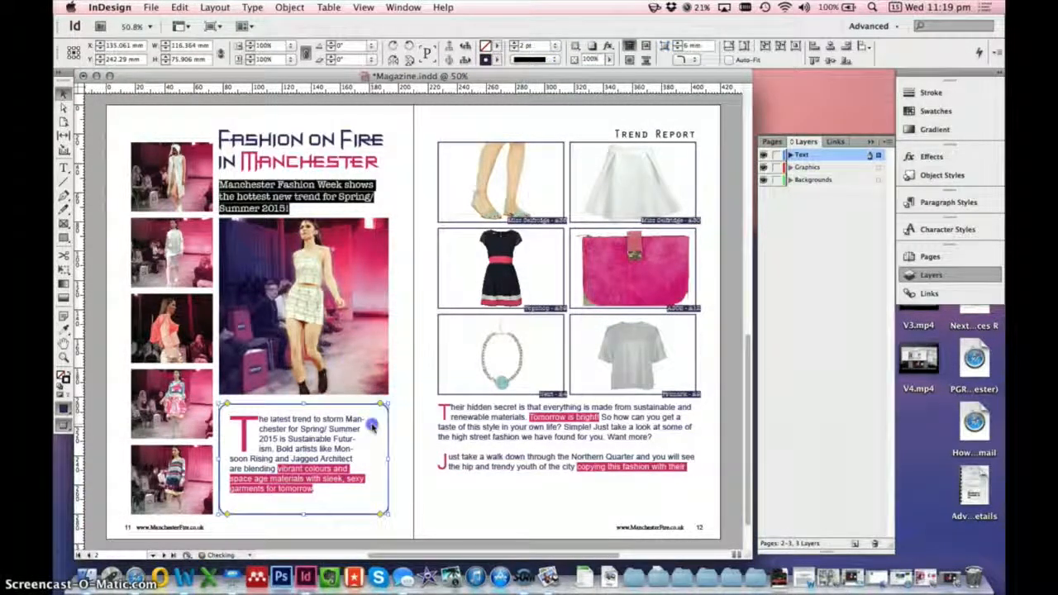
# Reposition and enlarge page 11's body text frame to about 110.5 × 70 mm so it fits just inside the rounded rectangle
pyautogui.click(305, 432)
pyautogui.moveTo(307, 431); pyautogui.dragTo(301, 430)
pyautogui.moveTo(359, 494); pyautogui.dragTo(386, 511)
pyautogui.click(351, 472)
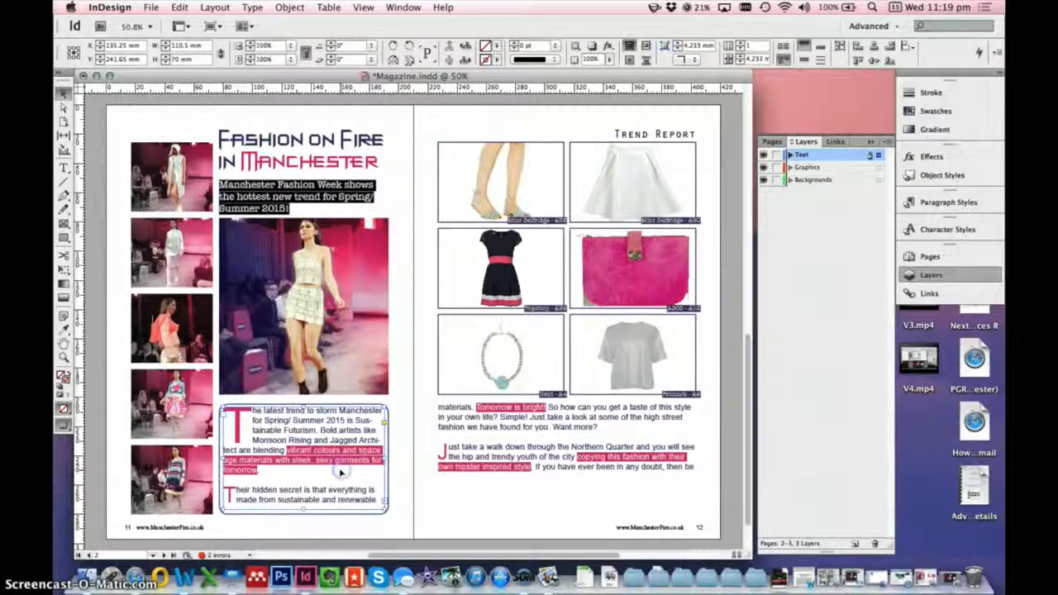
# Shrink the body text frame on page 12 to about 121.7 × 47.5 mm, inset from the column edges
pyautogui.click(586, 465)
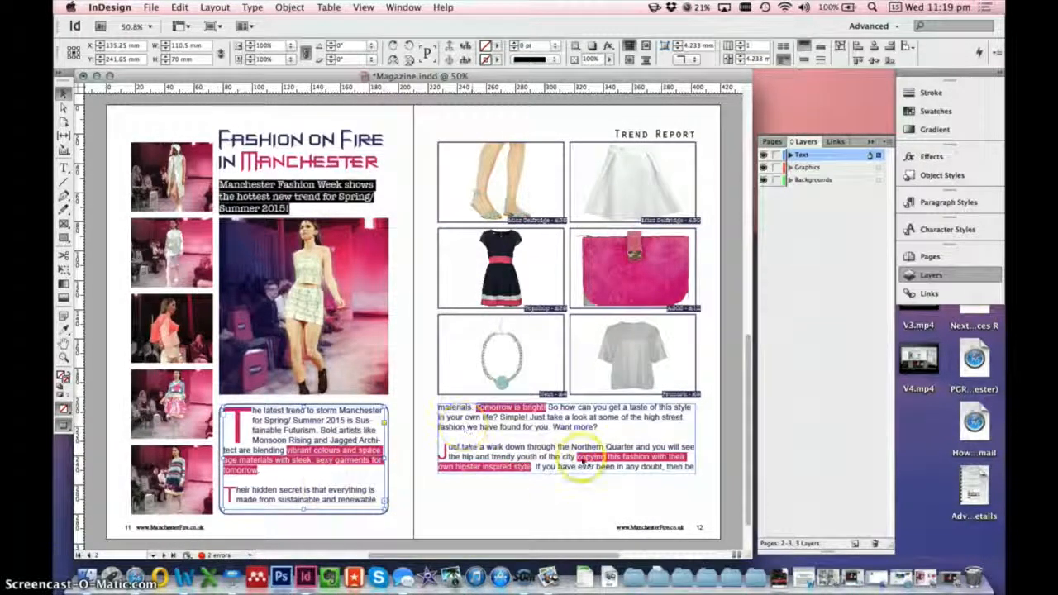
pyautogui.click(575, 450)
pyautogui.moveTo(434, 405); pyautogui.dragTo(459, 419)
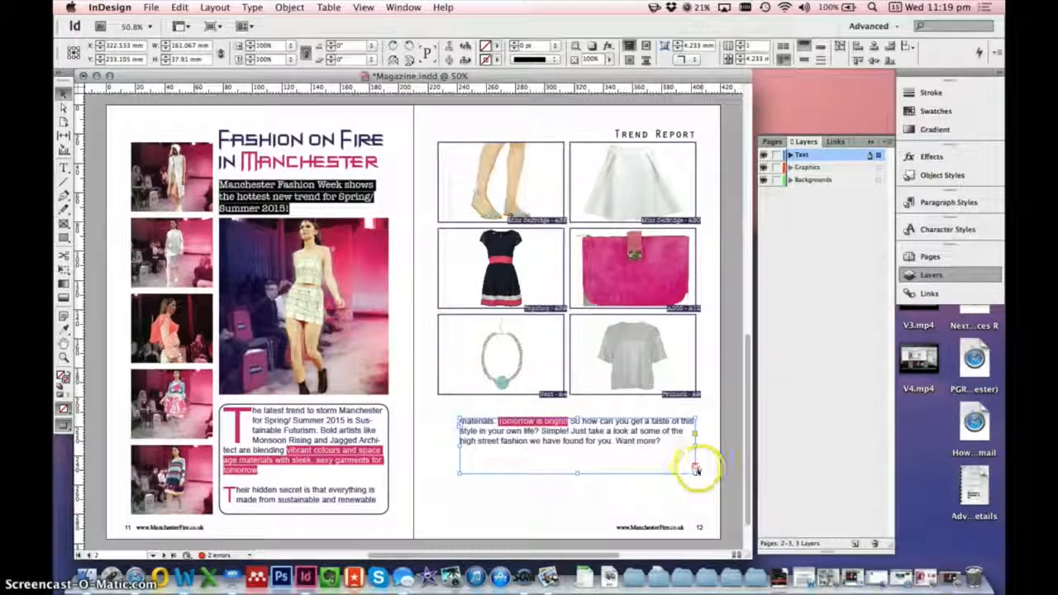
pyautogui.moveTo(696, 470); pyautogui.dragTo(638, 486)
pyautogui.click(63, 92)
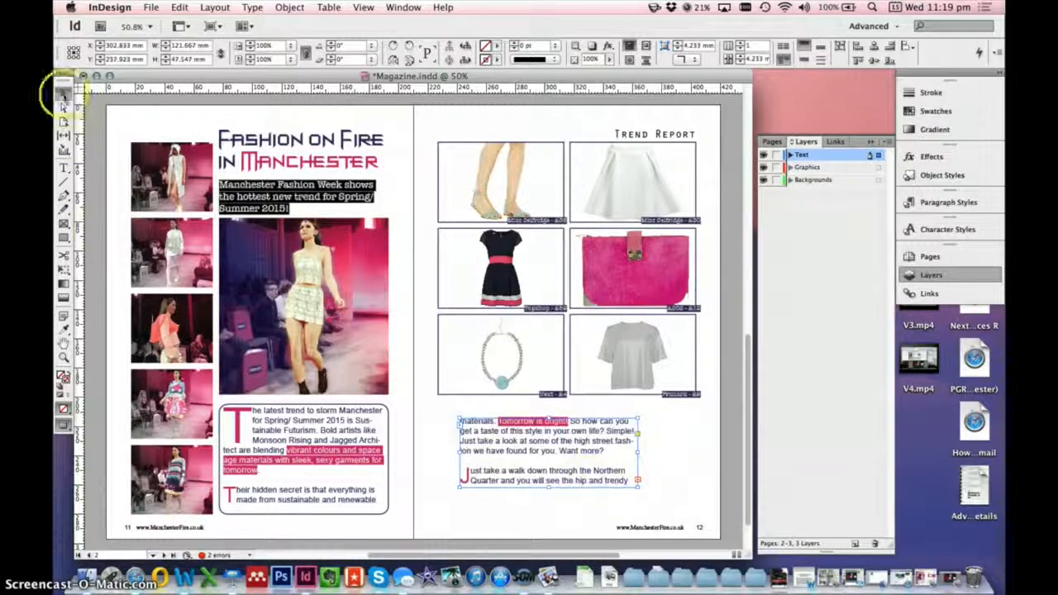
# Place a copy of the rounded rectangle around page 12's body text and widen it to match the product grid
pyautogui.click(392, 503)
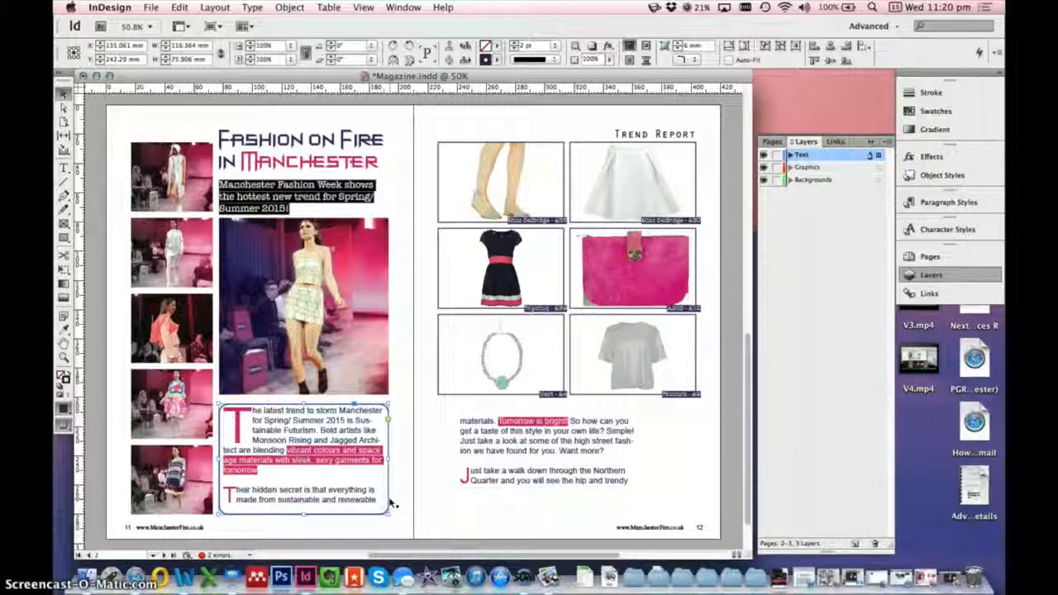
pyautogui.click(436, 486)
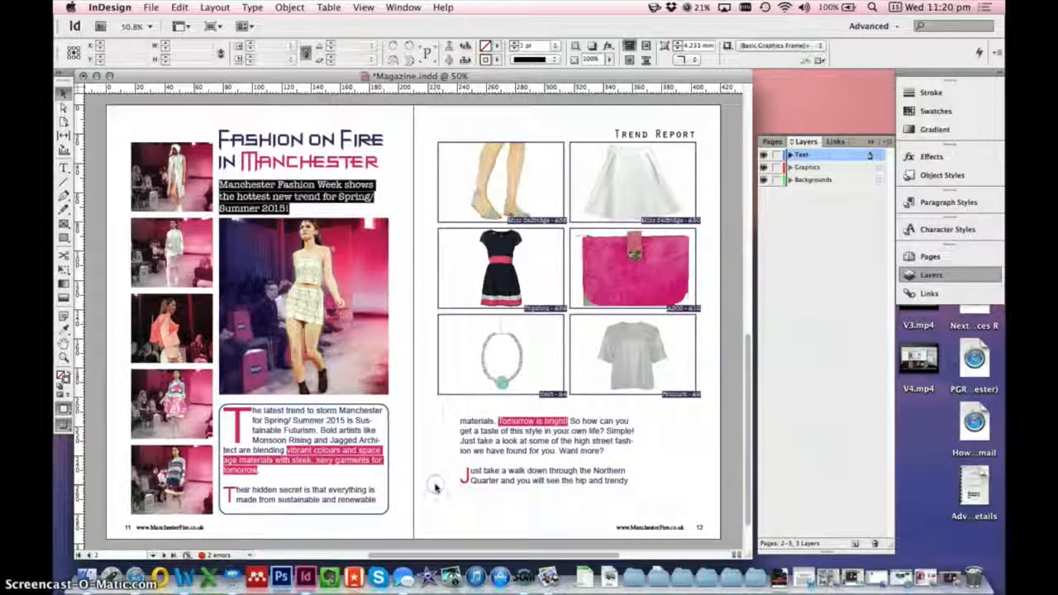
pyautogui.press('super+v')
pyautogui.moveTo(430, 376); pyautogui.dragTo(501, 549)
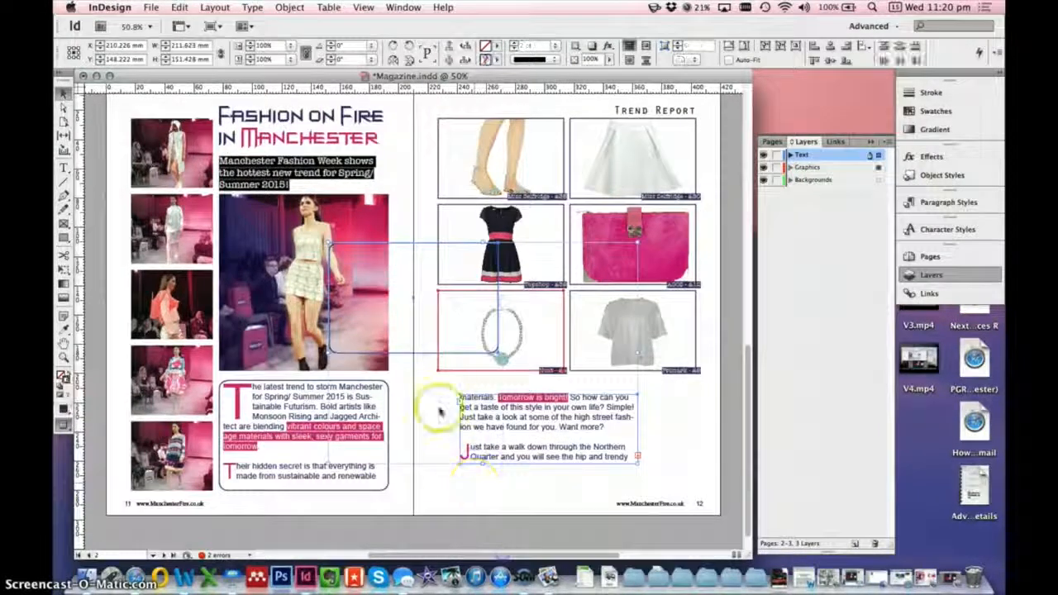
pyautogui.click(451, 483)
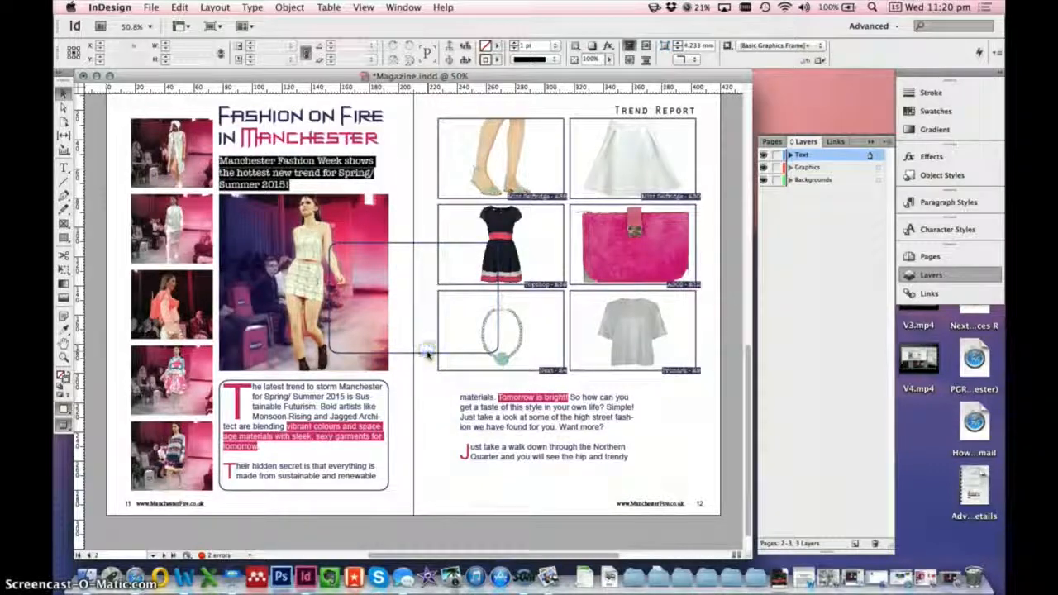
pyautogui.moveTo(425, 352); pyautogui.dragTo(532, 491)
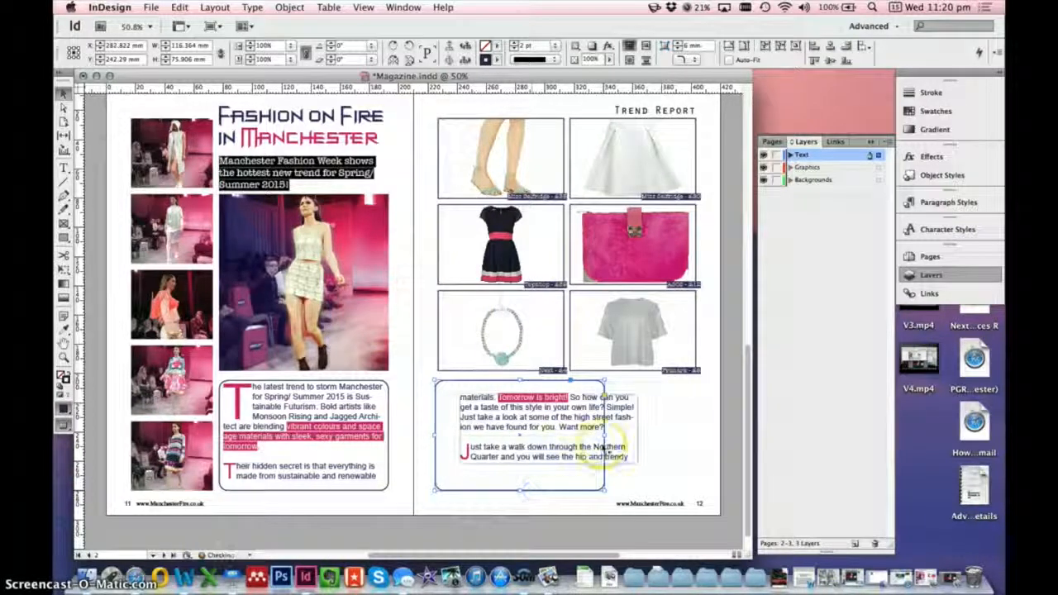
pyautogui.moveTo(606, 435); pyautogui.dragTo(693, 437)
# Reposition and enlarge page 12's body text frame to about 168 × 68 mm inside its rounded rectangle
pyautogui.moveTo(555, 428); pyautogui.dragTo(538, 421)
pyautogui.click(622, 454)
pyautogui.moveTo(622, 454); pyautogui.dragTo(686, 482)
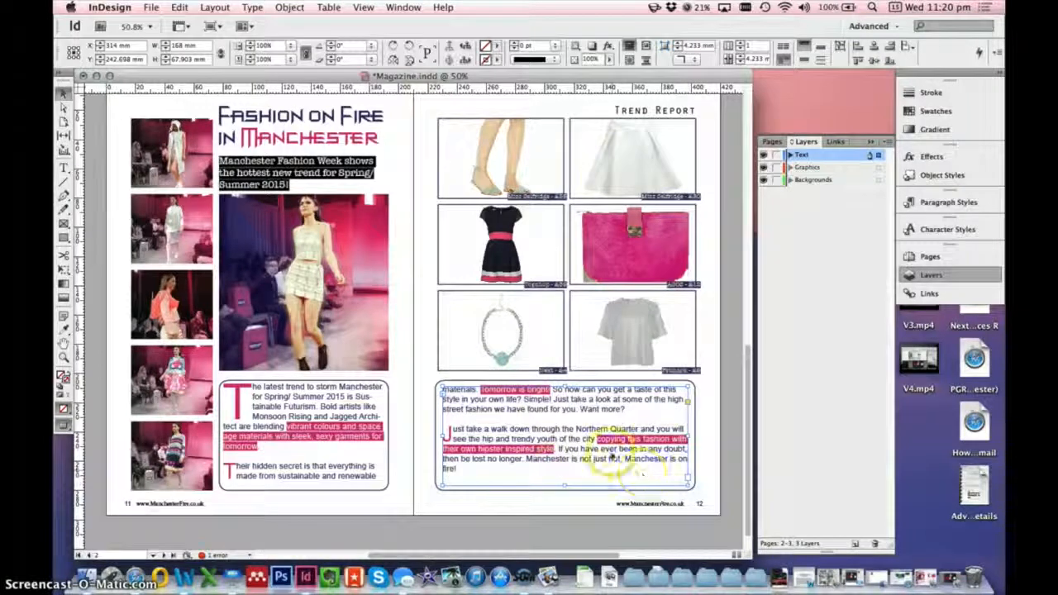
pyautogui.click(531, 488)
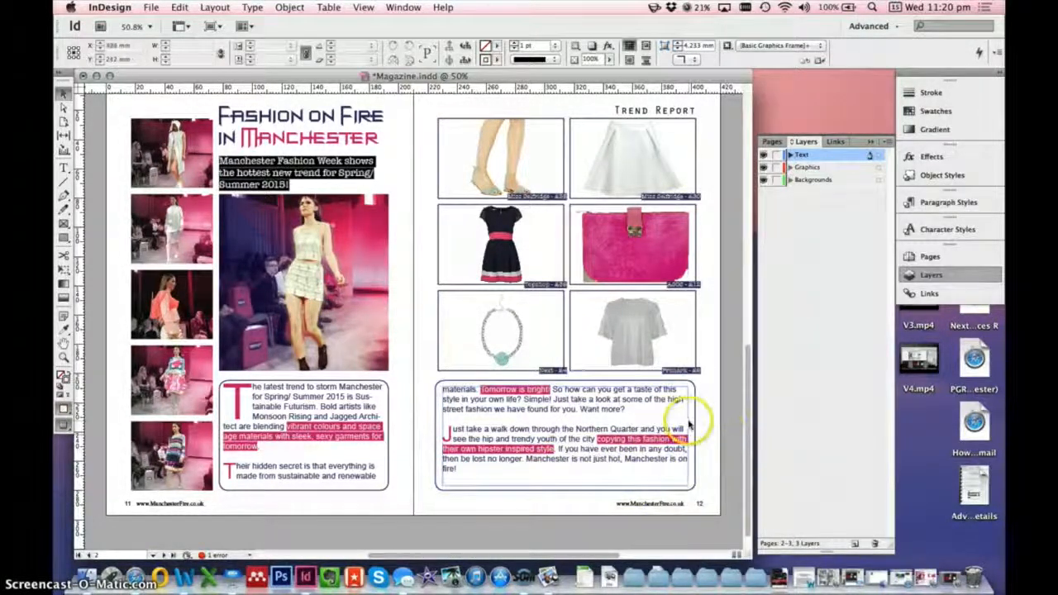
# Add a small text frame with the author's name at the inner footer of page 12 and apply the Sale Label character style
pyautogui.click(63, 167)
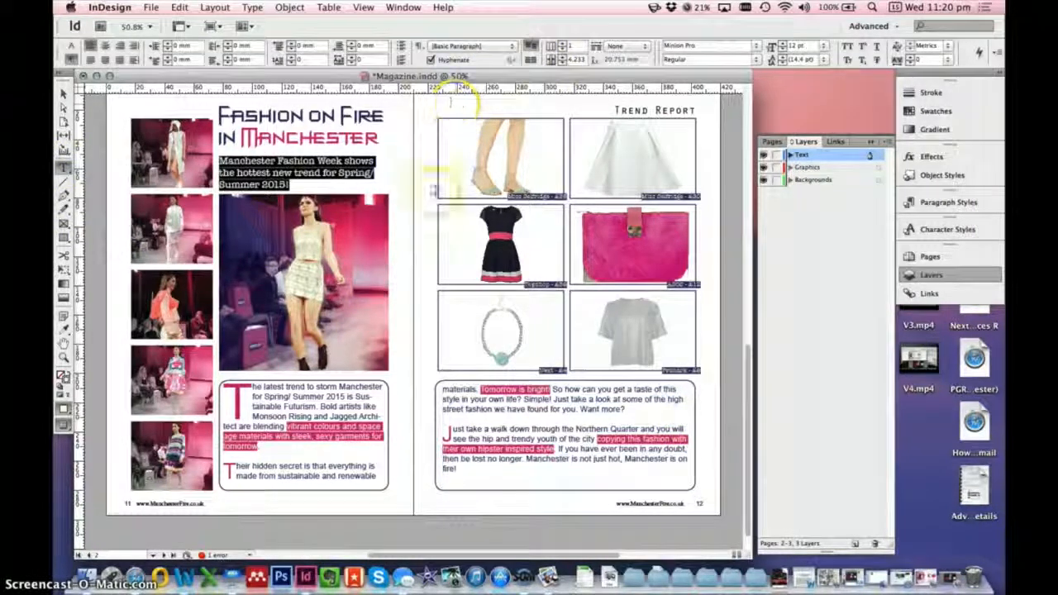
pyautogui.moveTo(418, 500); pyautogui.dragTo(507, 514)
pyautogui.write('Christy')
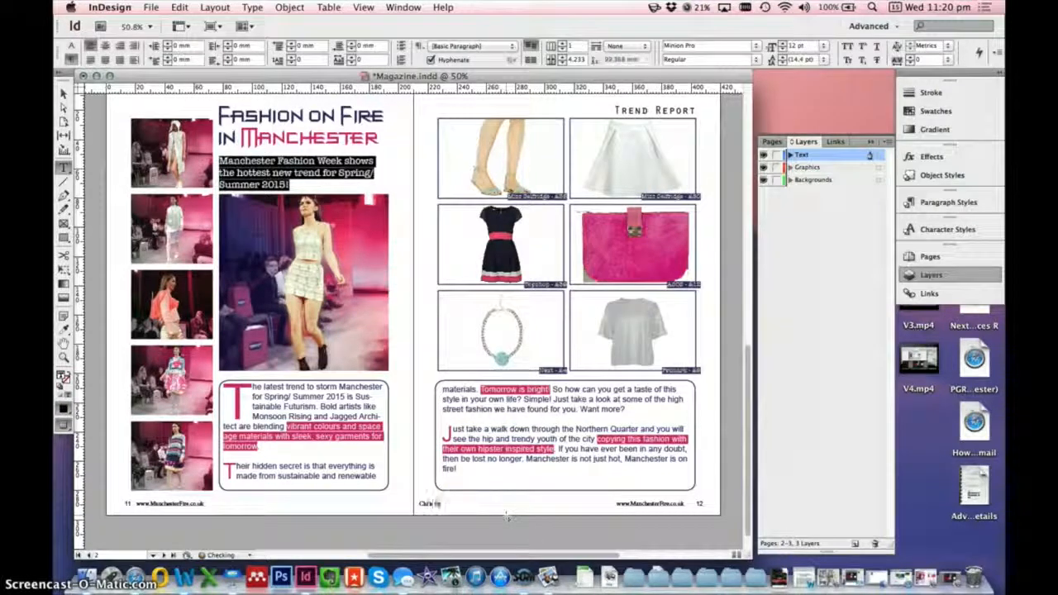
pyautogui.moveTo(473, 513); pyautogui.dragTo(362, 494)
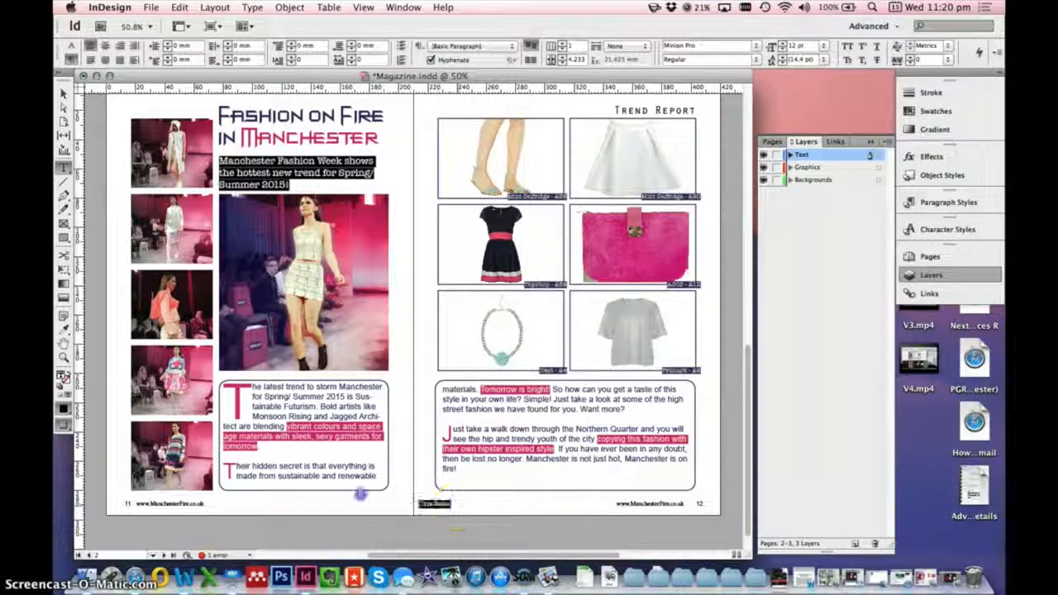
pyautogui.click(947, 229)
pyautogui.click(794, 261)
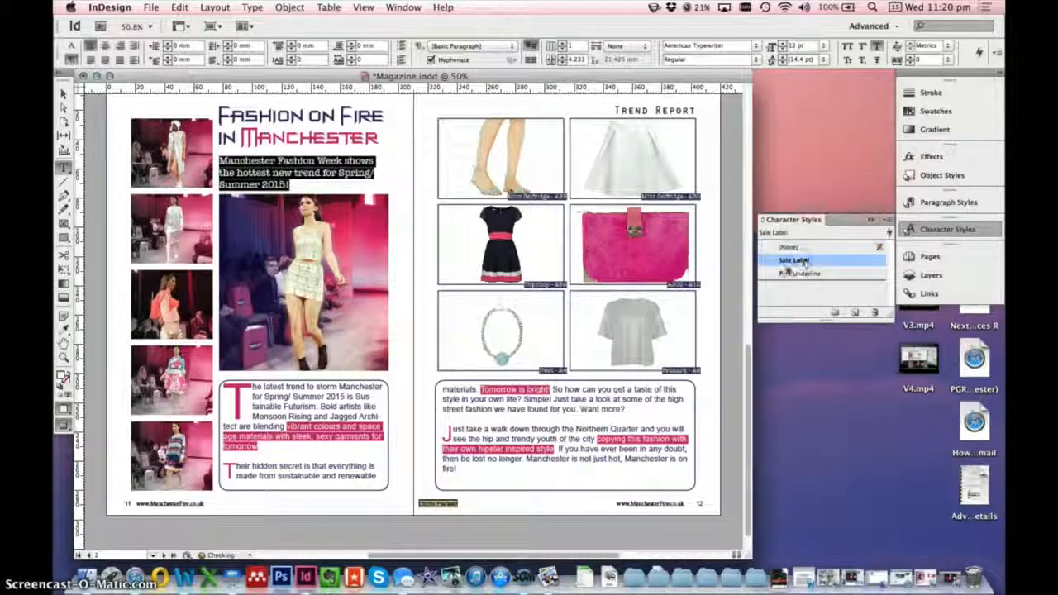
# Right-align the author's name inside its text frame in page 12's footer
pyautogui.click(442, 506)
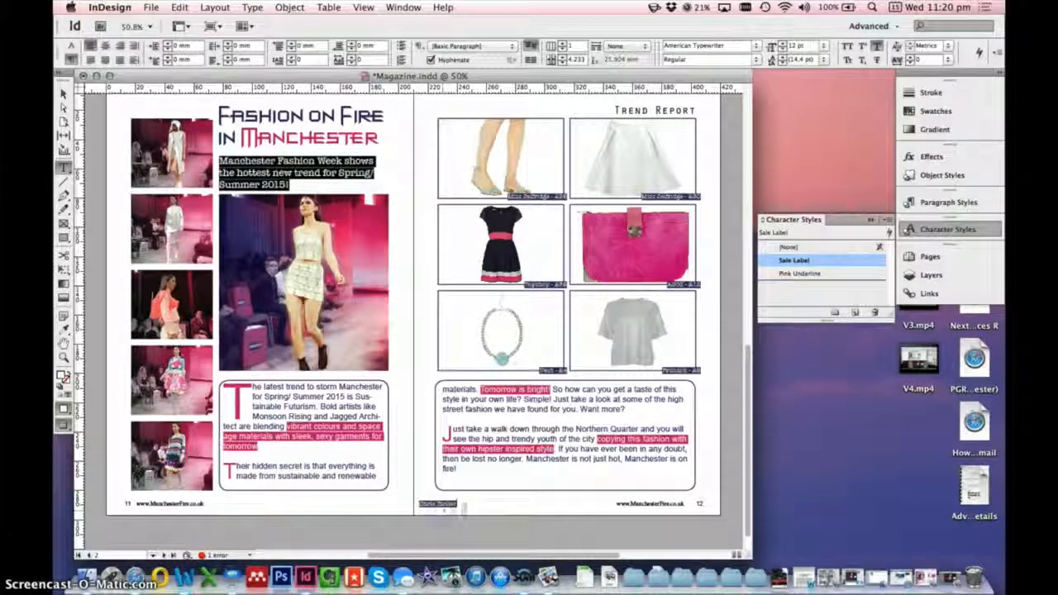
pyautogui.click(65, 93)
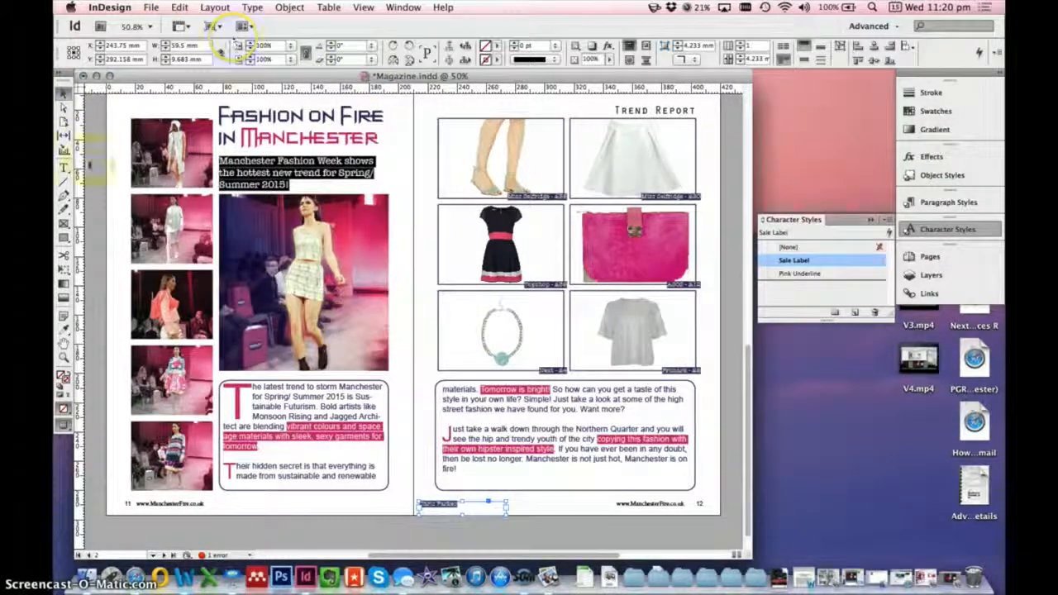
pyautogui.click(64, 165)
pyautogui.click(449, 507)
pyautogui.click(251, 114)
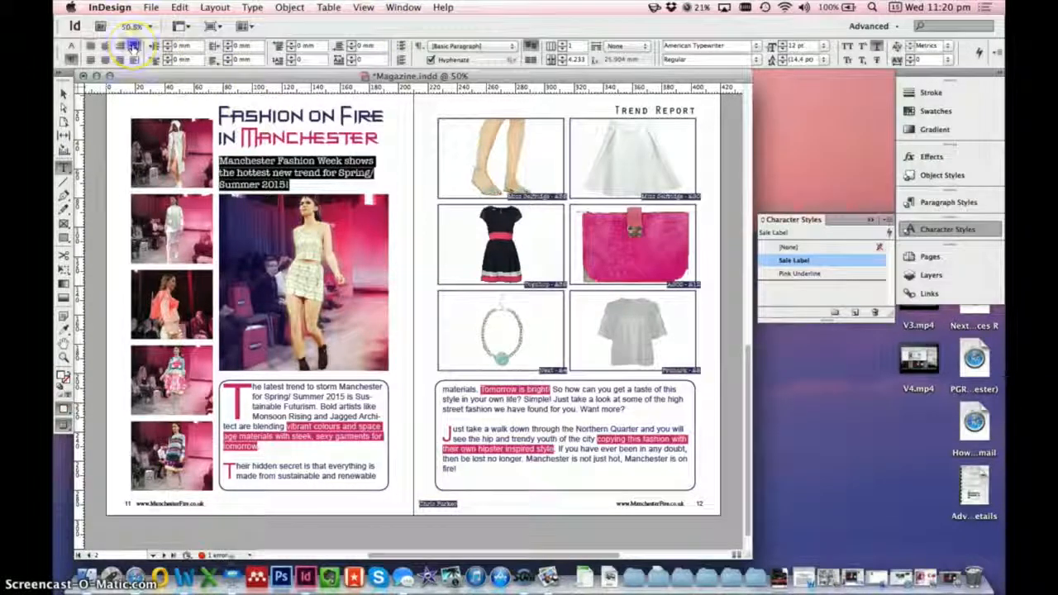
pyautogui.click(64, 91)
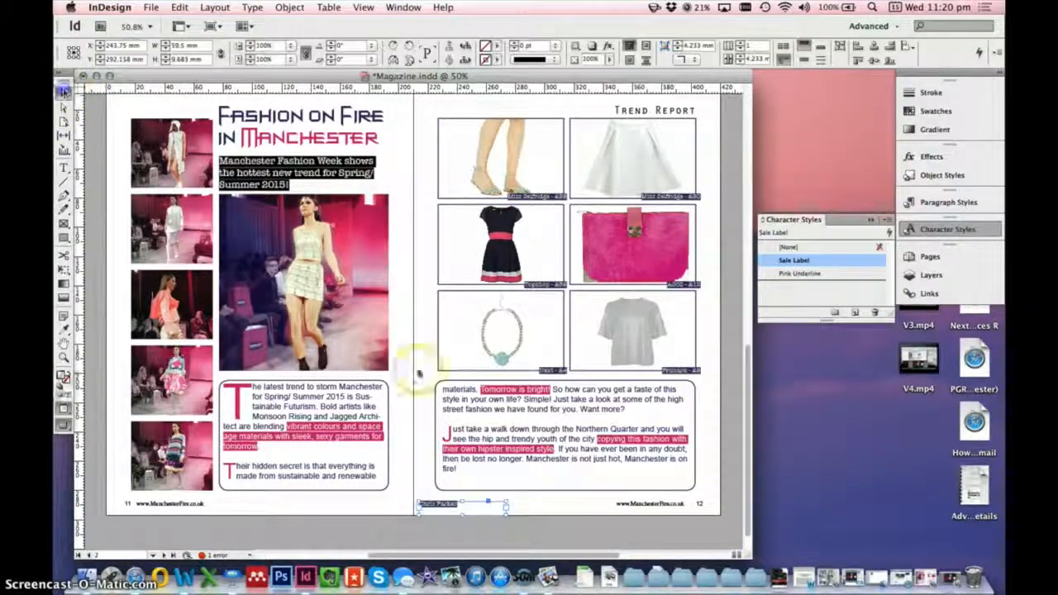
pyautogui.click(63, 166)
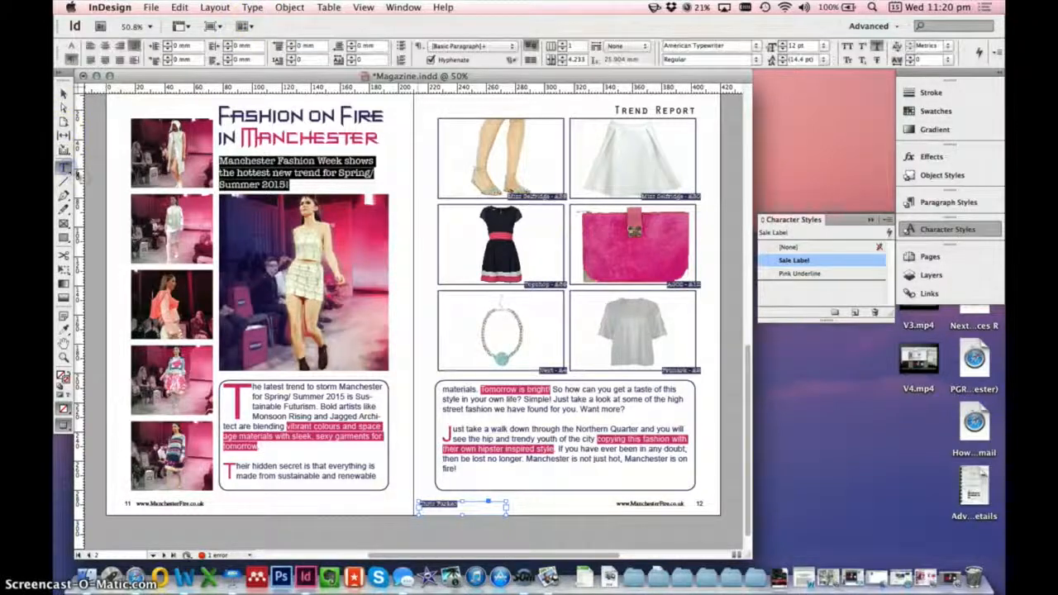
pyautogui.click(120, 45)
pyautogui.click(64, 91)
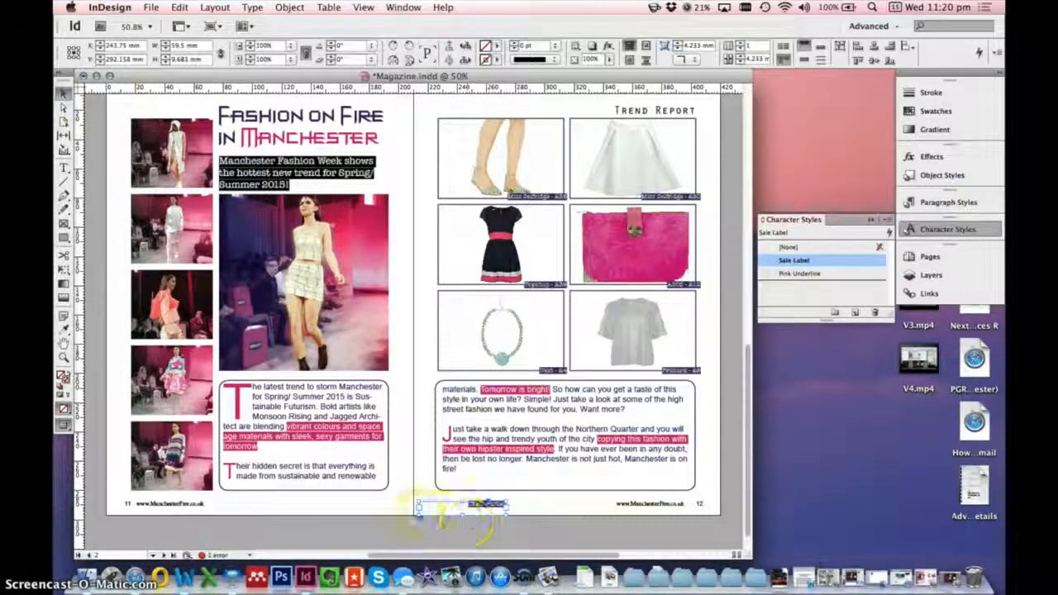
# Move the author credit into the lower-right corner of page 12's rounded text box and resize its frame to about 42.8 × 10.5 mm
pyautogui.moveTo(414, 507); pyautogui.dragTo(718, 478)
pyautogui.click(552, 503)
pyautogui.click(480, 504)
pyautogui.click(542, 508)
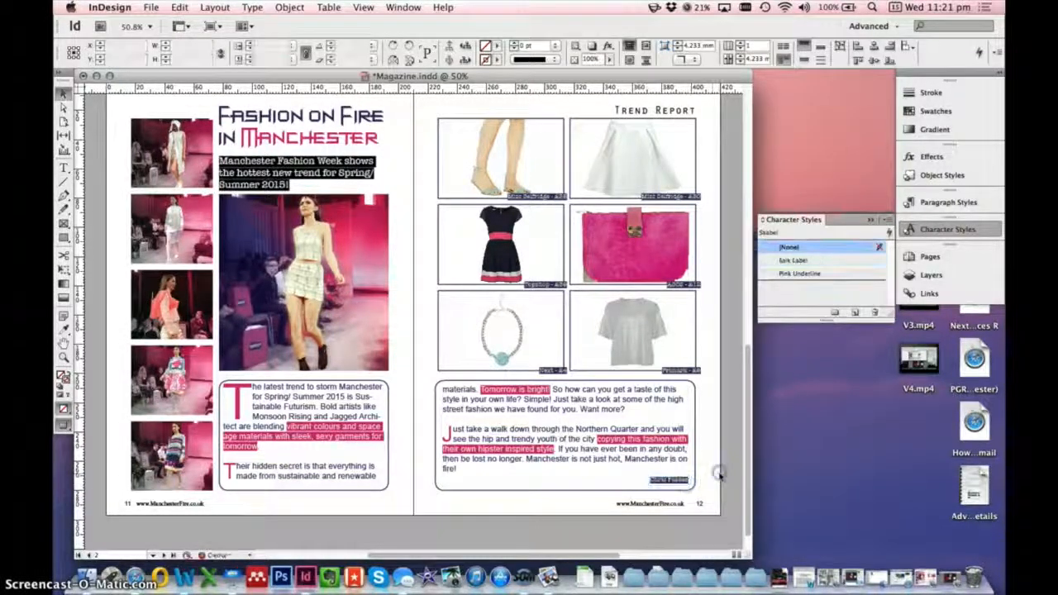
pyautogui.click(665, 481)
pyautogui.click(667, 478)
pyautogui.moveTo(650, 476); pyautogui.dragTo(627, 472)
# Set the author credit's font size to 16 pt
pyautogui.doubleClick(648, 477)
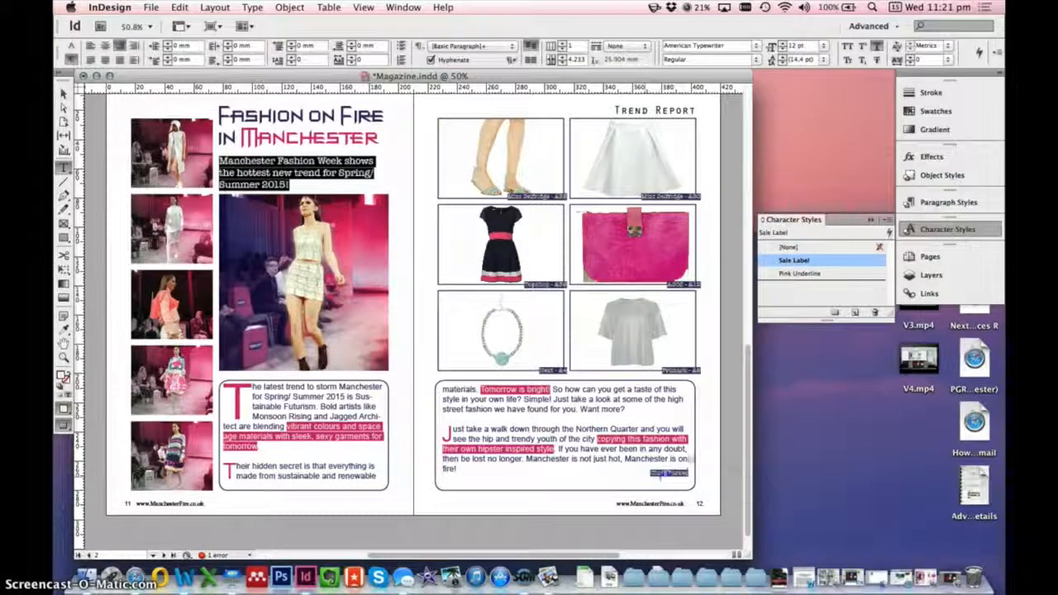
pyautogui.moveTo(650, 476); pyautogui.dragTo(630, 473)
pyautogui.click(781, 43)
pyautogui.click(781, 43)
pyautogui.click(781, 43)
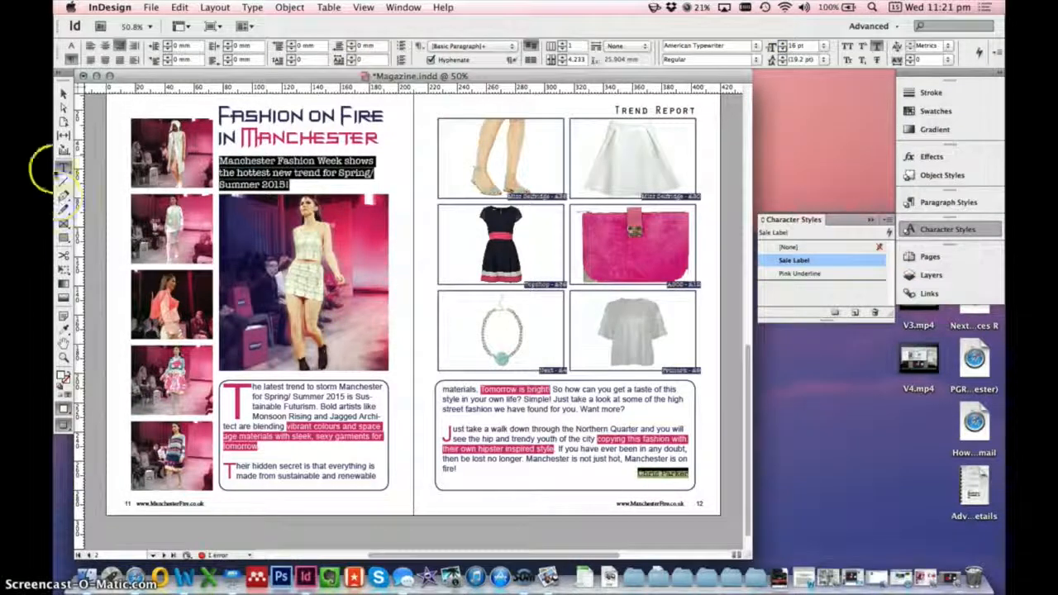
# Shift the author credit frame slightly lower, just above the bottom border of page 12's rounded rectangle
pyautogui.click(63, 93)
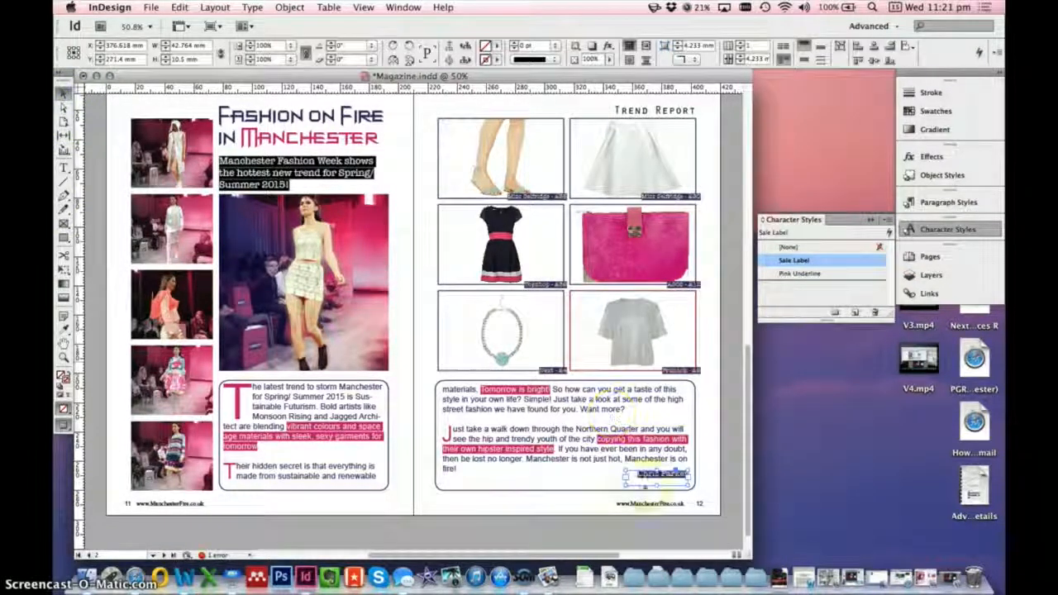
pyautogui.click(672, 480)
pyautogui.moveTo(669, 481); pyautogui.dragTo(668, 482)
pyautogui.click(551, 511)
pyautogui.click(716, 488)
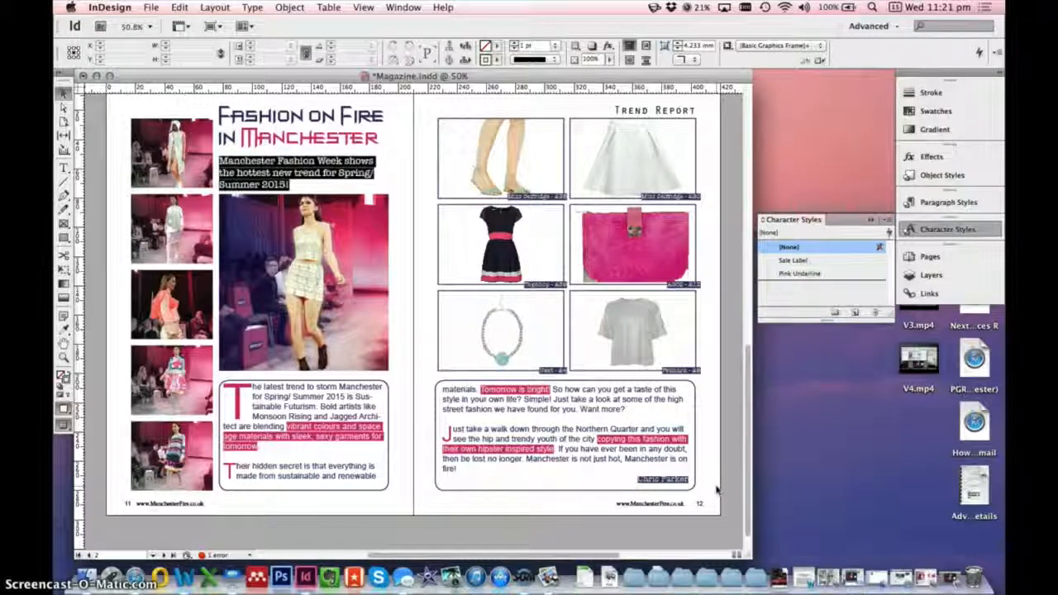
# Change the stroke colour of all six product image frames on page 12 to the pink swatch
pyautogui.click(444, 165)
pyautogui.keyDown('shift'); pyautogui.click(451, 254); pyautogui.keyUp('shift')
pyautogui.keyDown('shift'); pyautogui.click(449, 303); pyautogui.keyUp('shift')
pyautogui.keyDown('shift'); pyautogui.click(574, 166); pyautogui.keyUp('shift')
pyautogui.keyDown('shift'); pyautogui.click(574, 224); pyautogui.keyUp('shift')
pyautogui.keyDown('shift'); pyautogui.click(583, 300); pyautogui.keyUp('shift')
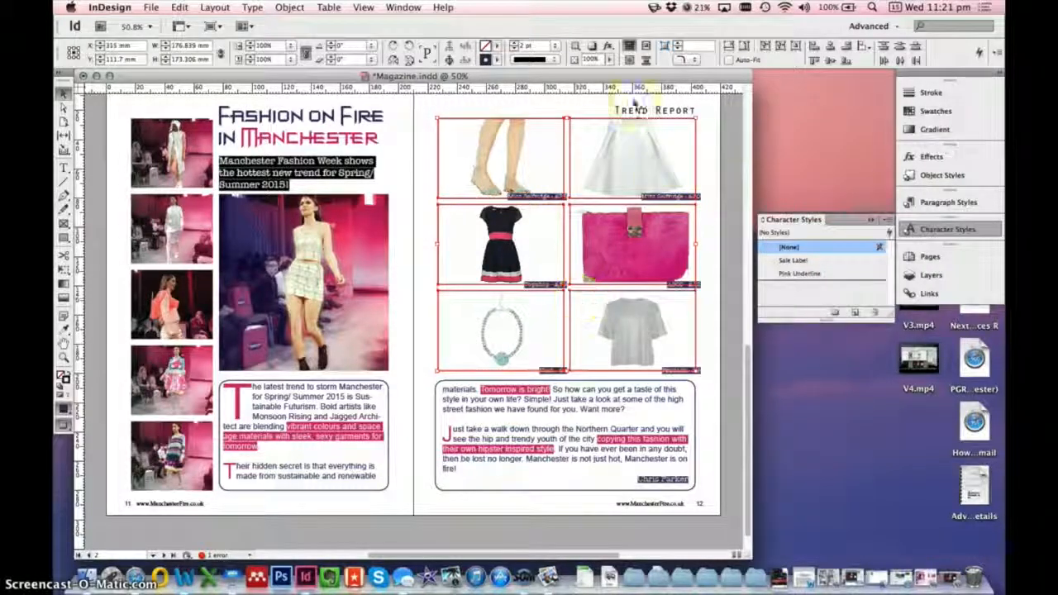
pyautogui.click(495, 60)
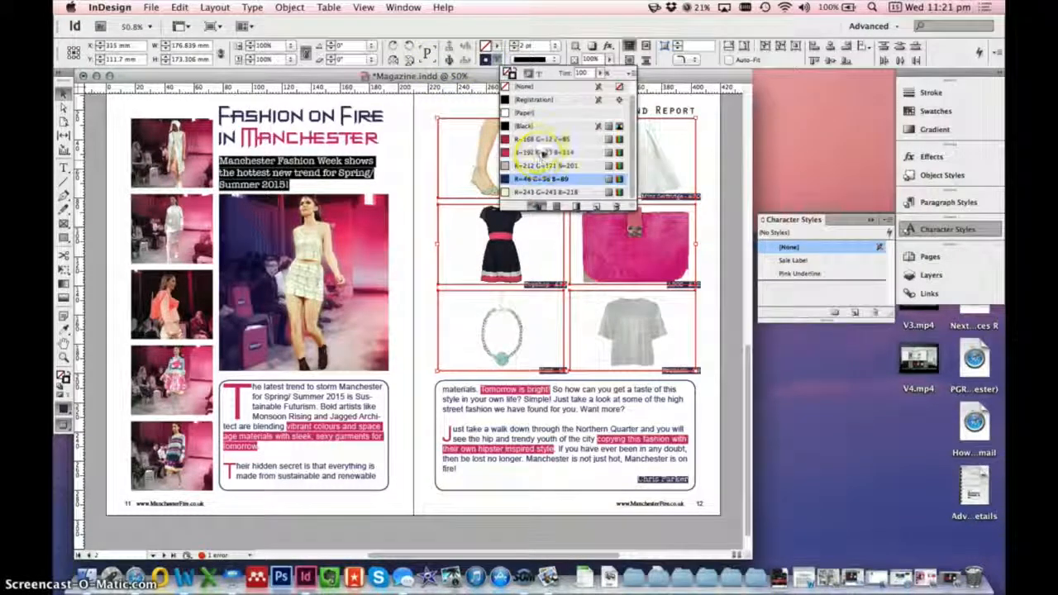
pyautogui.click(533, 98)
pyautogui.click(702, 242)
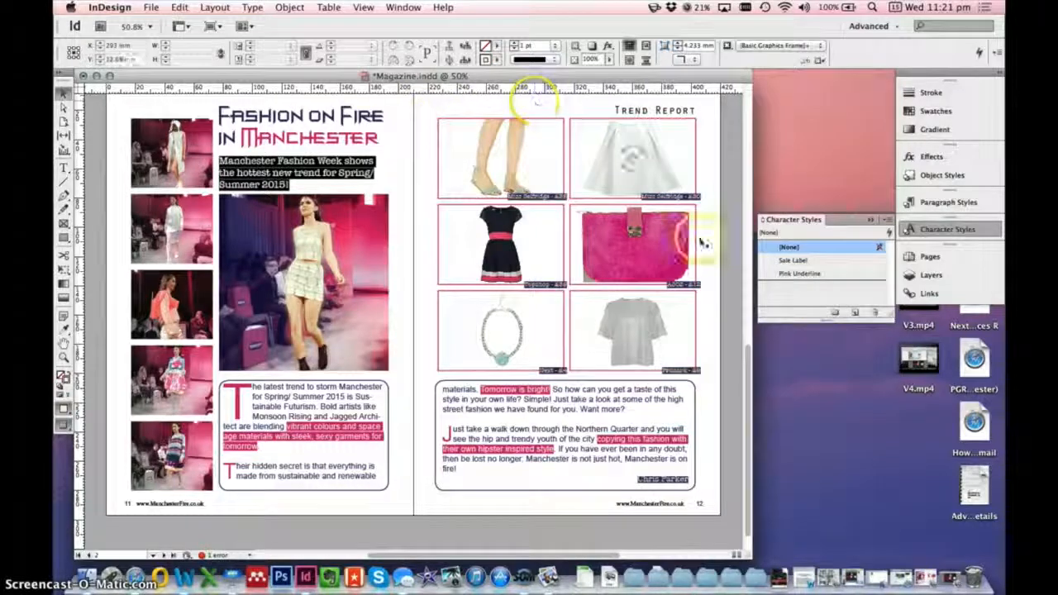
# Review the spread's body text, main photo, product labels, Trend Report header and page-number footer for consistency
pyautogui.click(356, 477)
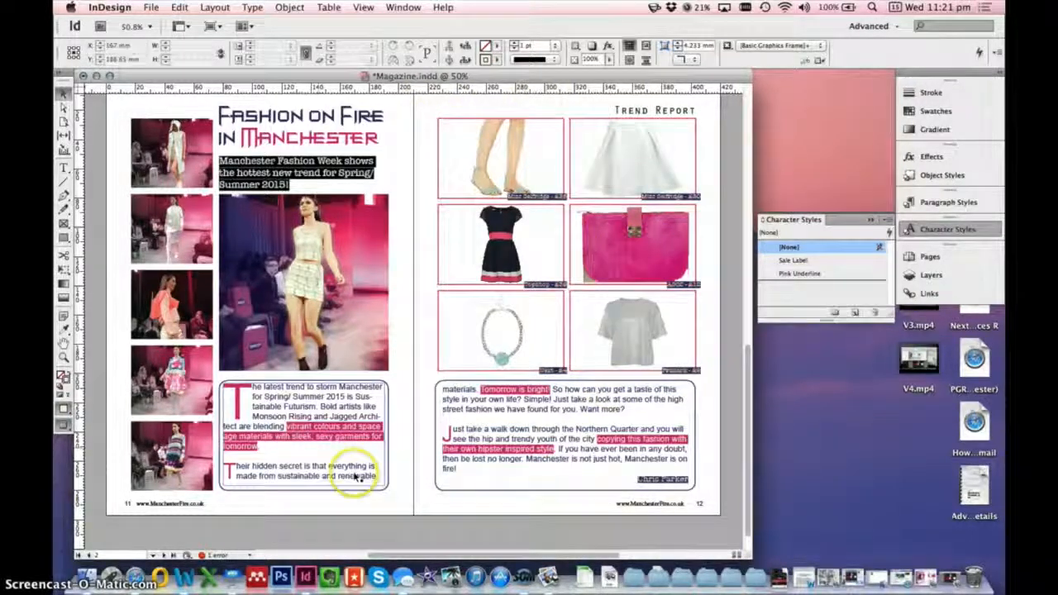
pyautogui.click(329, 266)
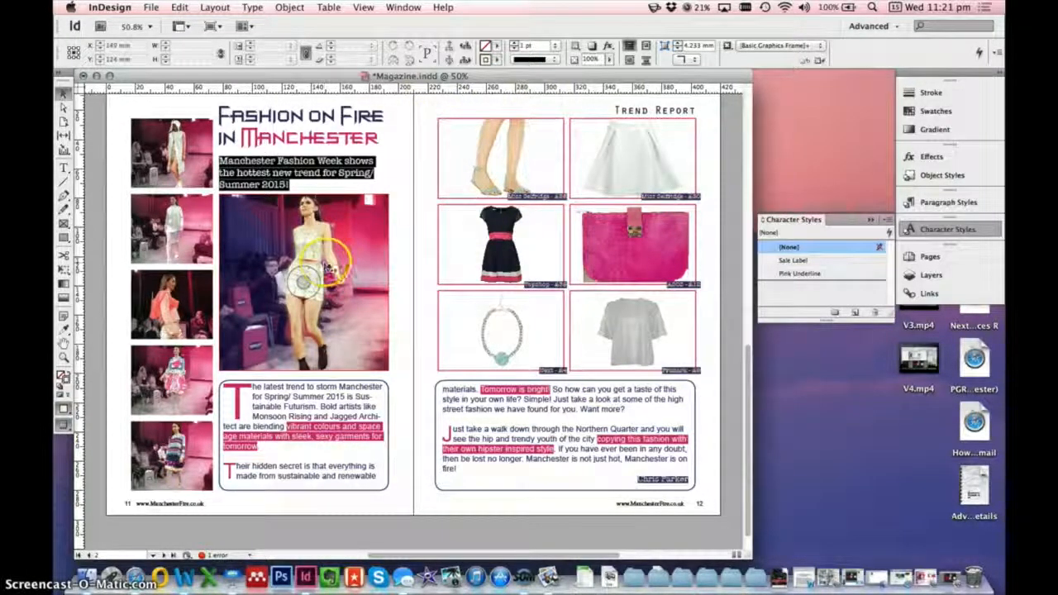
pyautogui.click(547, 370)
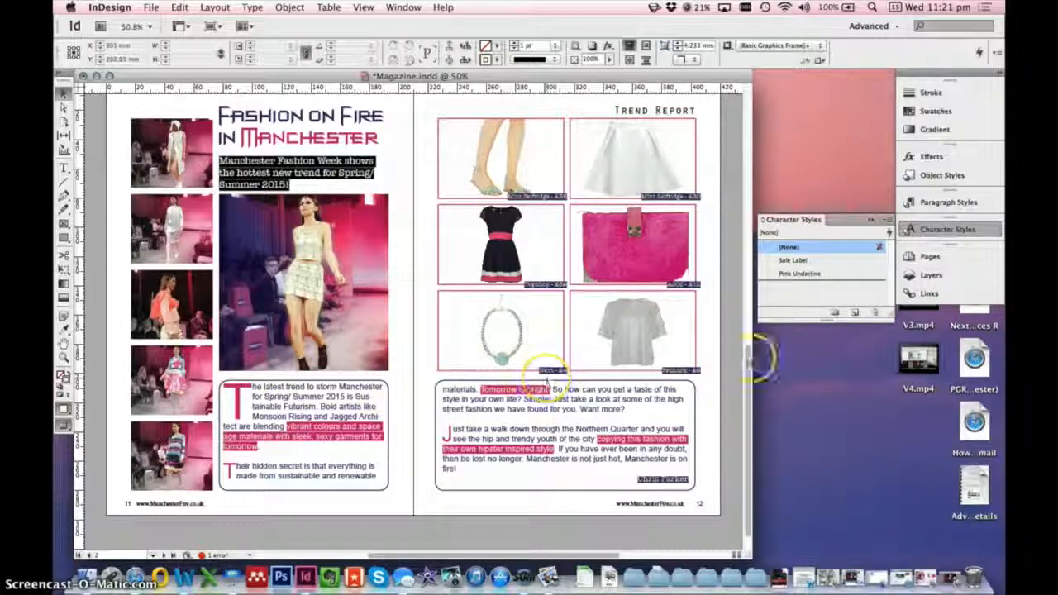
pyautogui.click(133, 502)
pyautogui.click(445, 454)
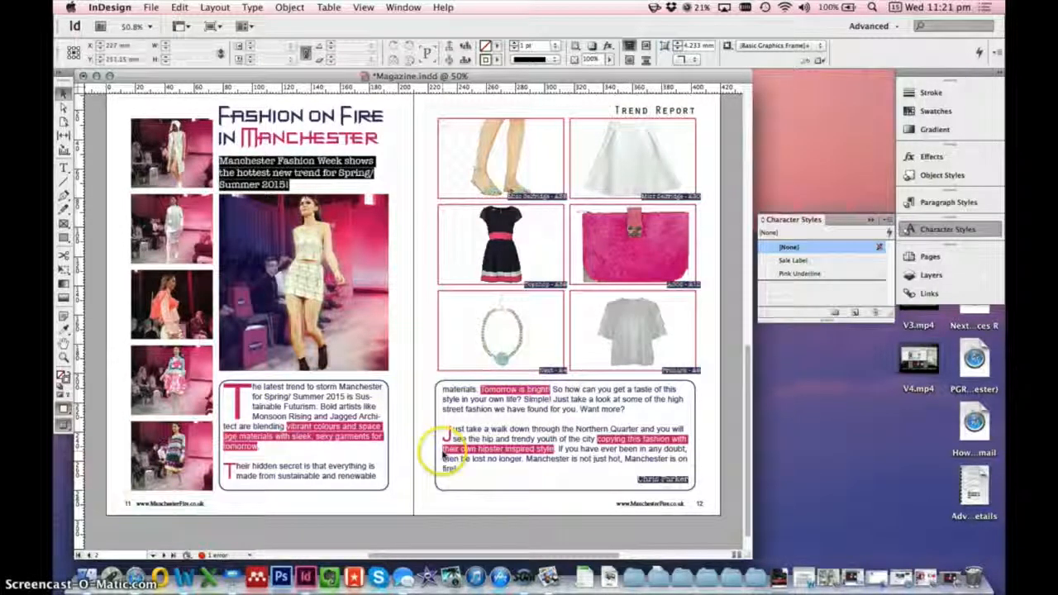
pyautogui.click(627, 109)
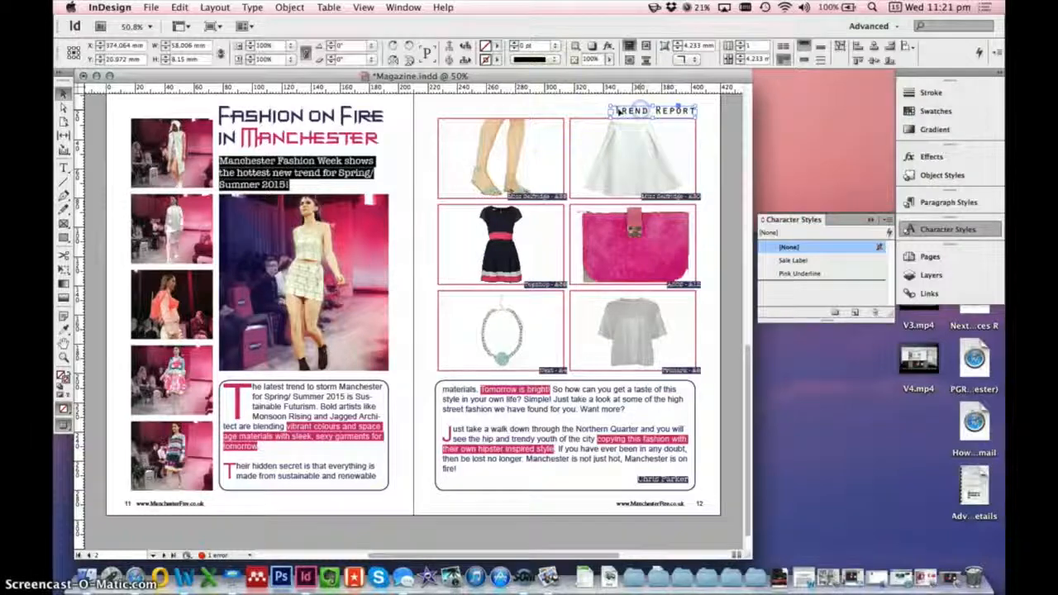
pyautogui.click(128, 504)
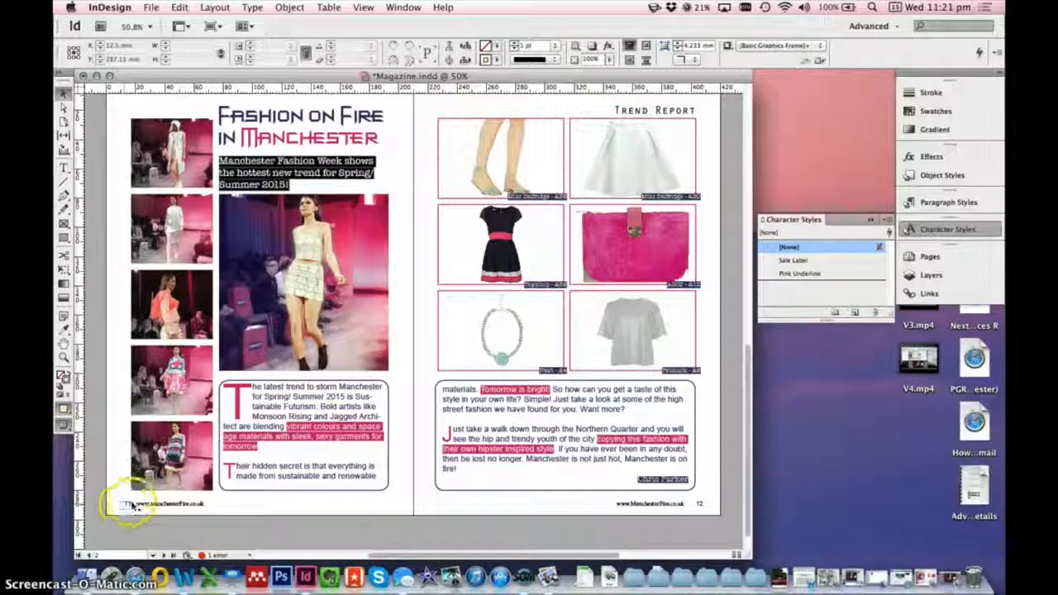
pyautogui.click(129, 508)
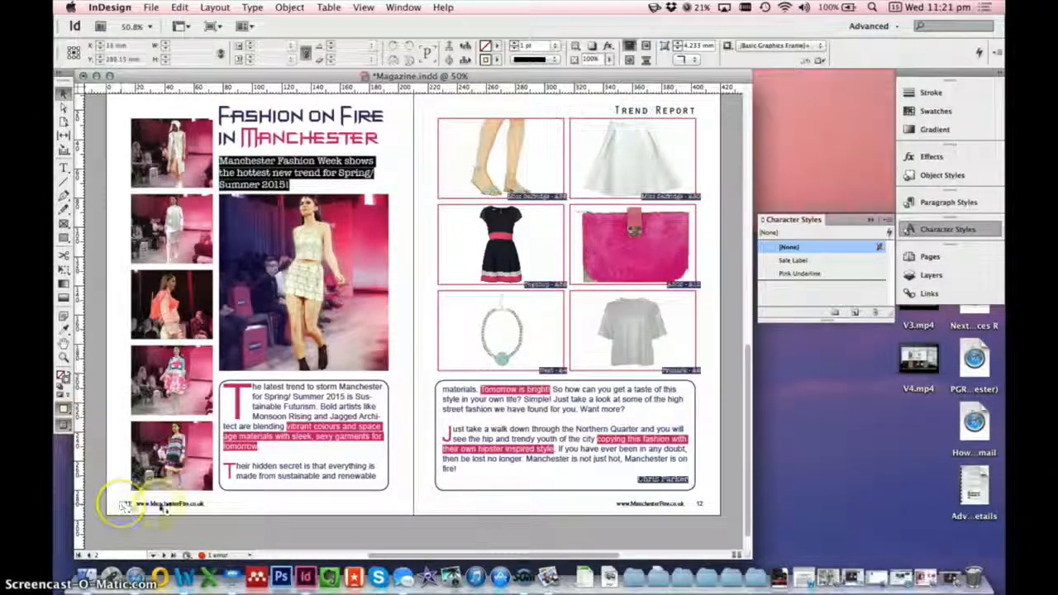
pyautogui.click(123, 507)
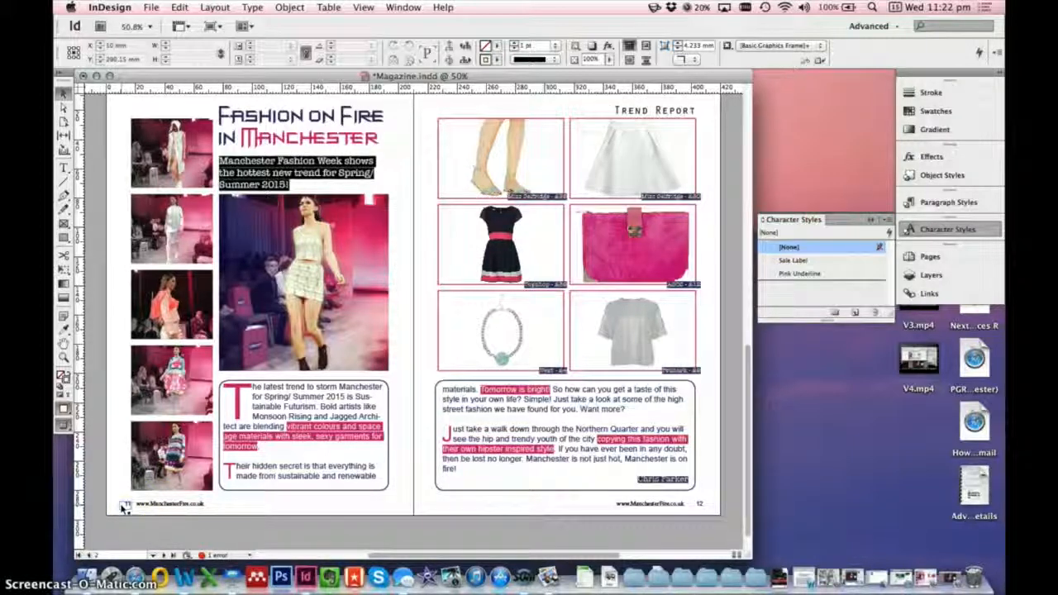
pyautogui.click(630, 219)
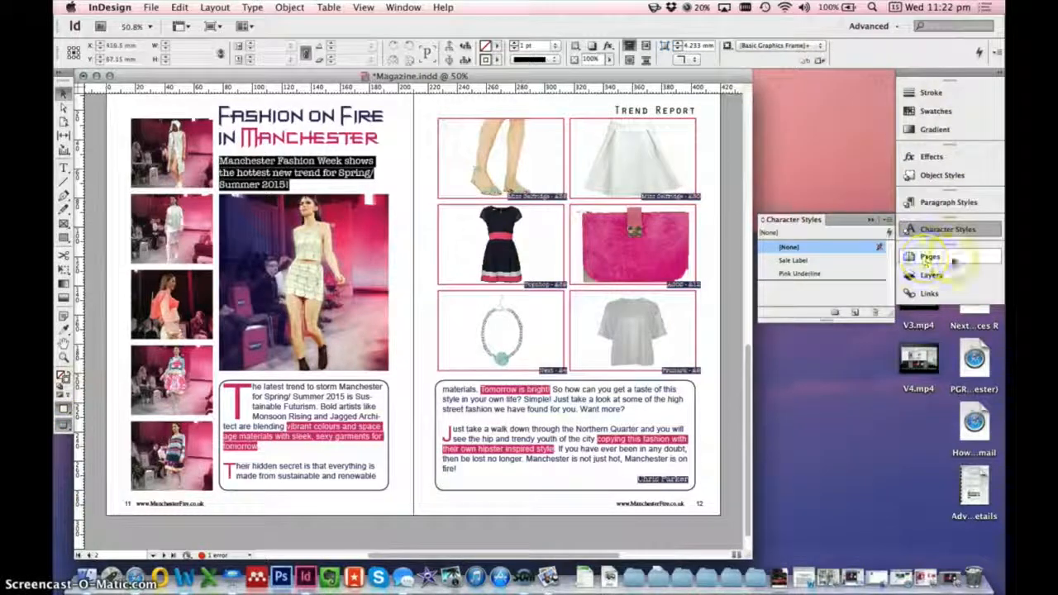
# Go to the blank first page and switch to Normal view to examine its margins, columns and bleed
pyautogui.click(928, 257)
pyautogui.moveTo(825, 213); pyautogui.dragTo(829, 208)
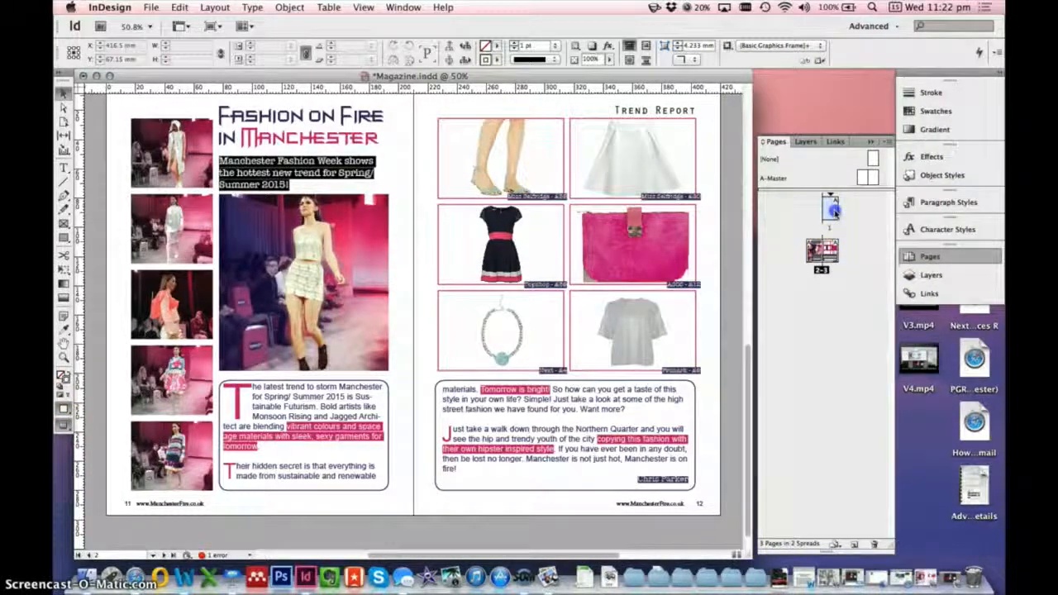
pyautogui.doubleClick(829, 206)
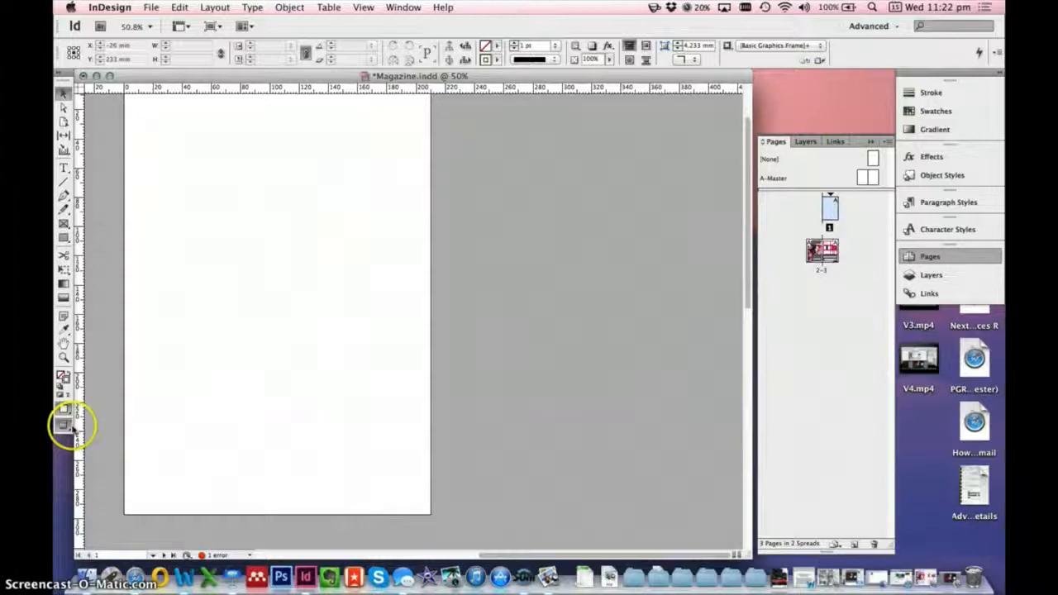
pyautogui.moveTo(66, 425); pyautogui.dragTo(91, 425)
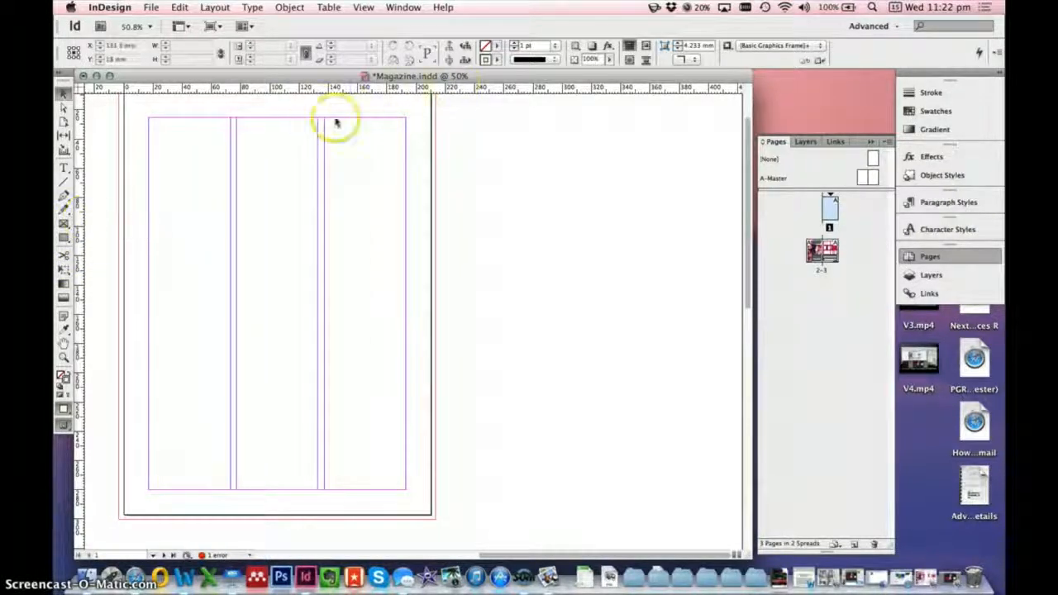
pyautogui.scroll(3, 328, 157)
pyautogui.scroll(-2, 328, 157)
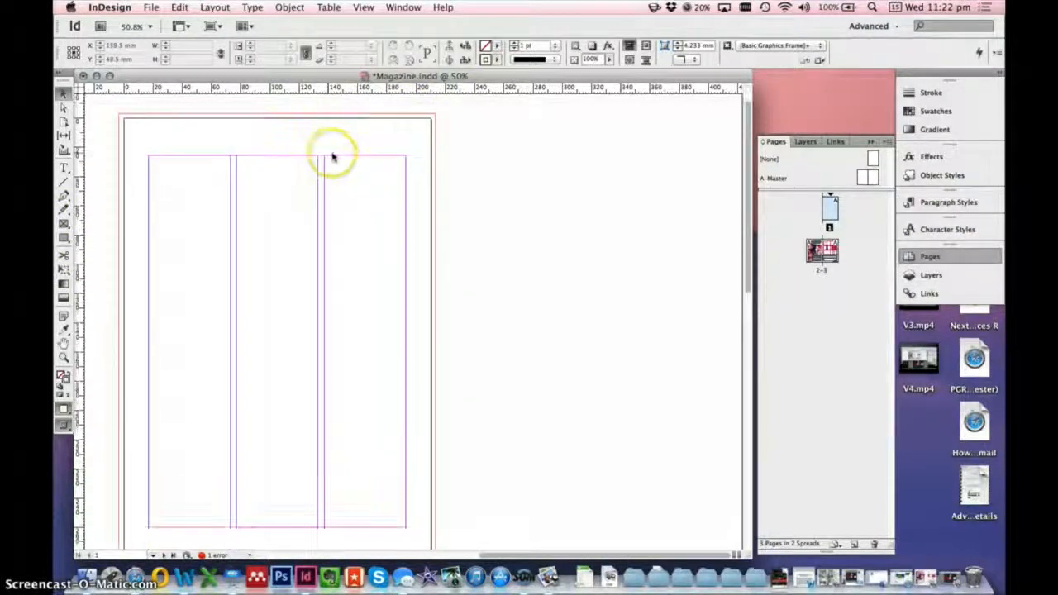
# Return to spread 2-3 and narrow the rounded rectangle around page 12's body text to about 176.5 mm, matching the margin guides
pyautogui.click(821, 251)
pyautogui.doubleClick(821, 250)
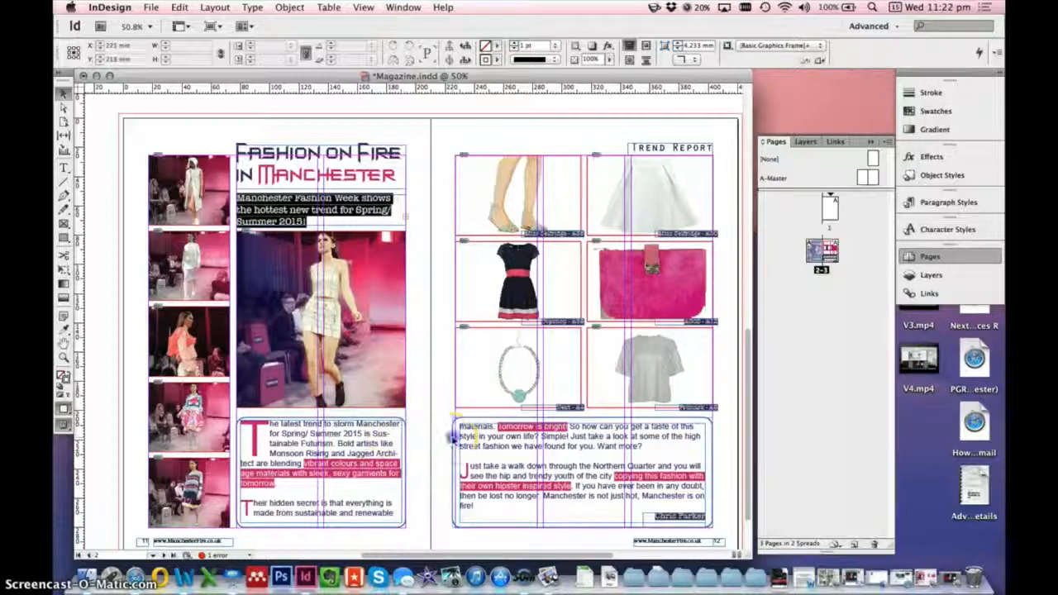
pyautogui.click(453, 467)
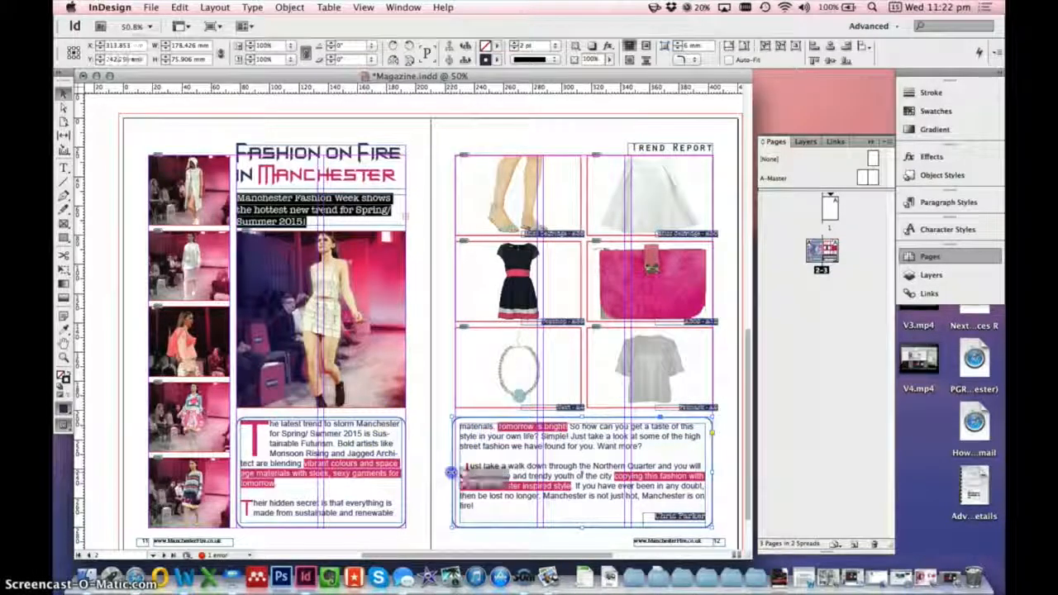
pyautogui.click(717, 488)
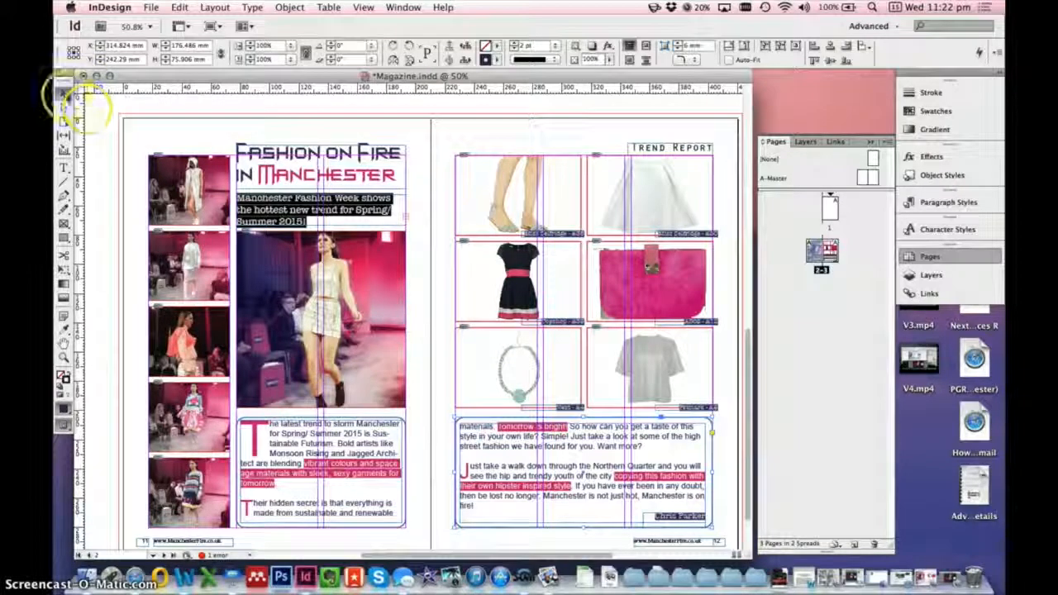
pyautogui.click(422, 156)
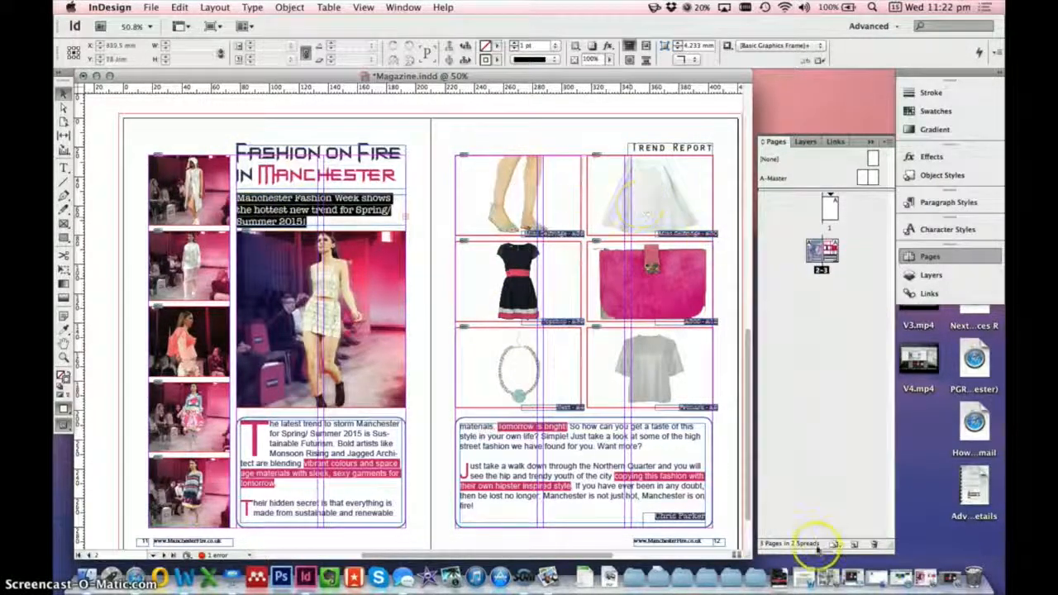
# Compare the layout with Example Spread2.jpg in Preview, and return to the InDesign spread in Preview screen mode
pyautogui.click(926, 569)
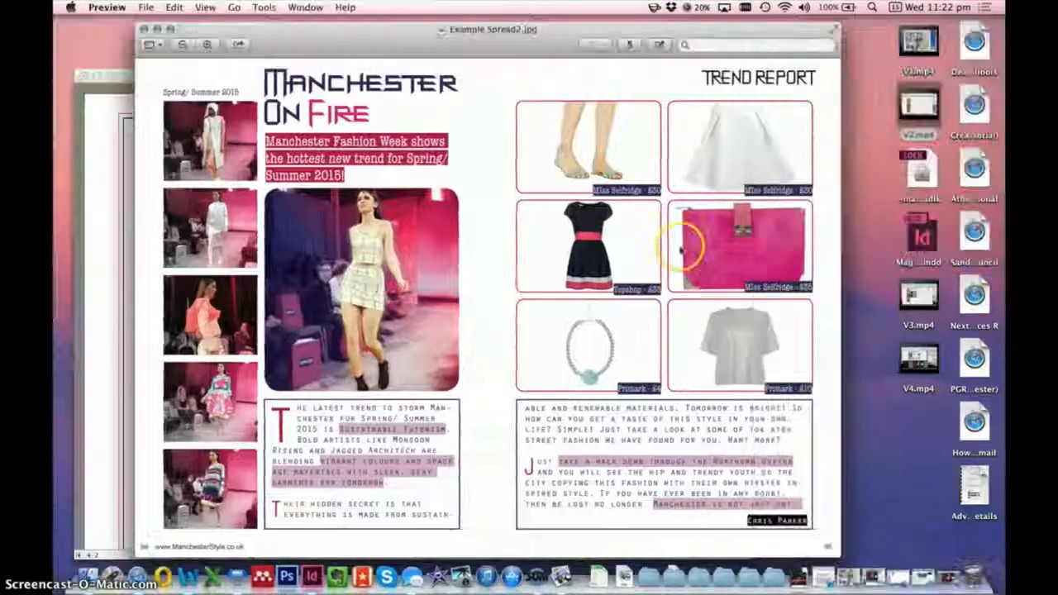
pyautogui.moveTo(547, 46); pyautogui.dragTo(617, 51)
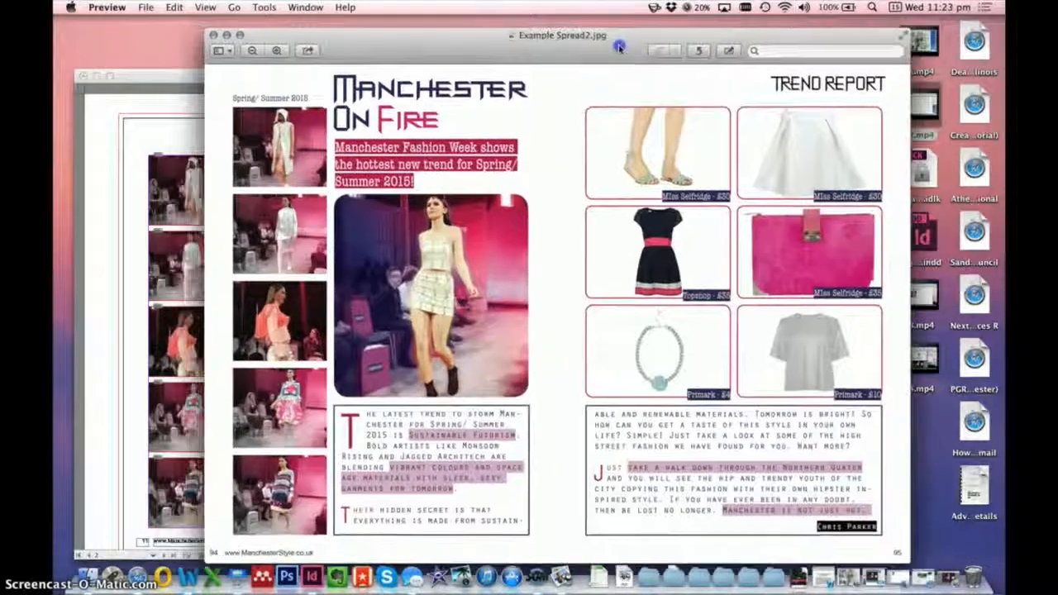
pyautogui.click(184, 89)
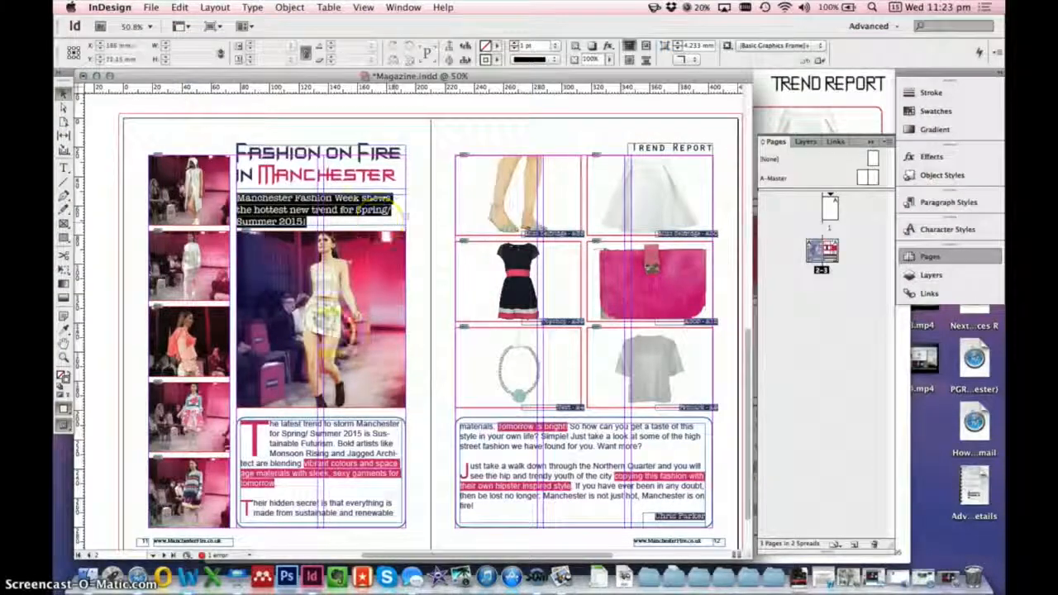
pyautogui.moveTo(63, 426); pyautogui.dragTo(101, 440)
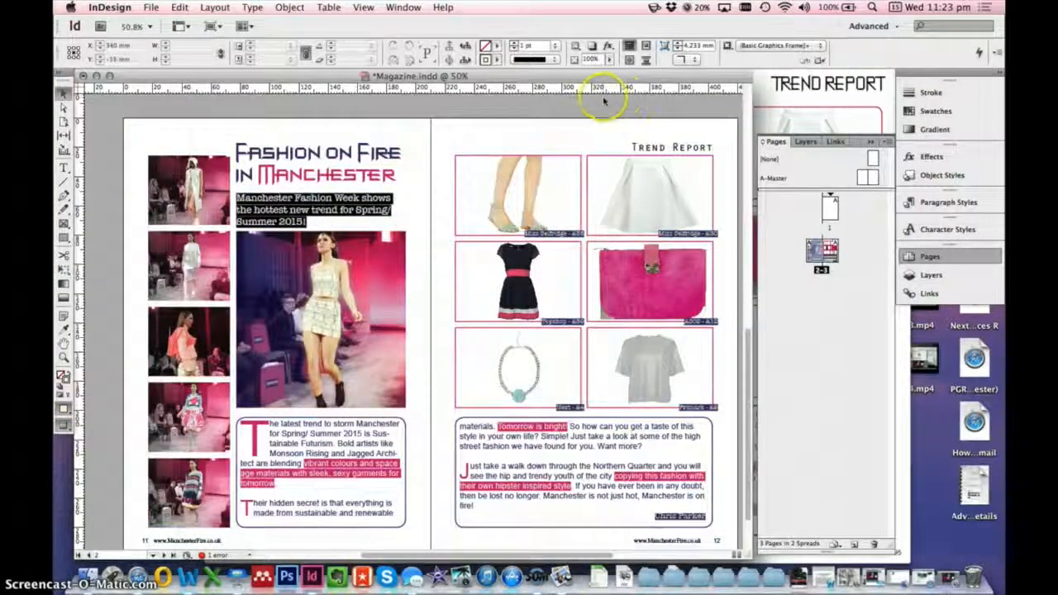